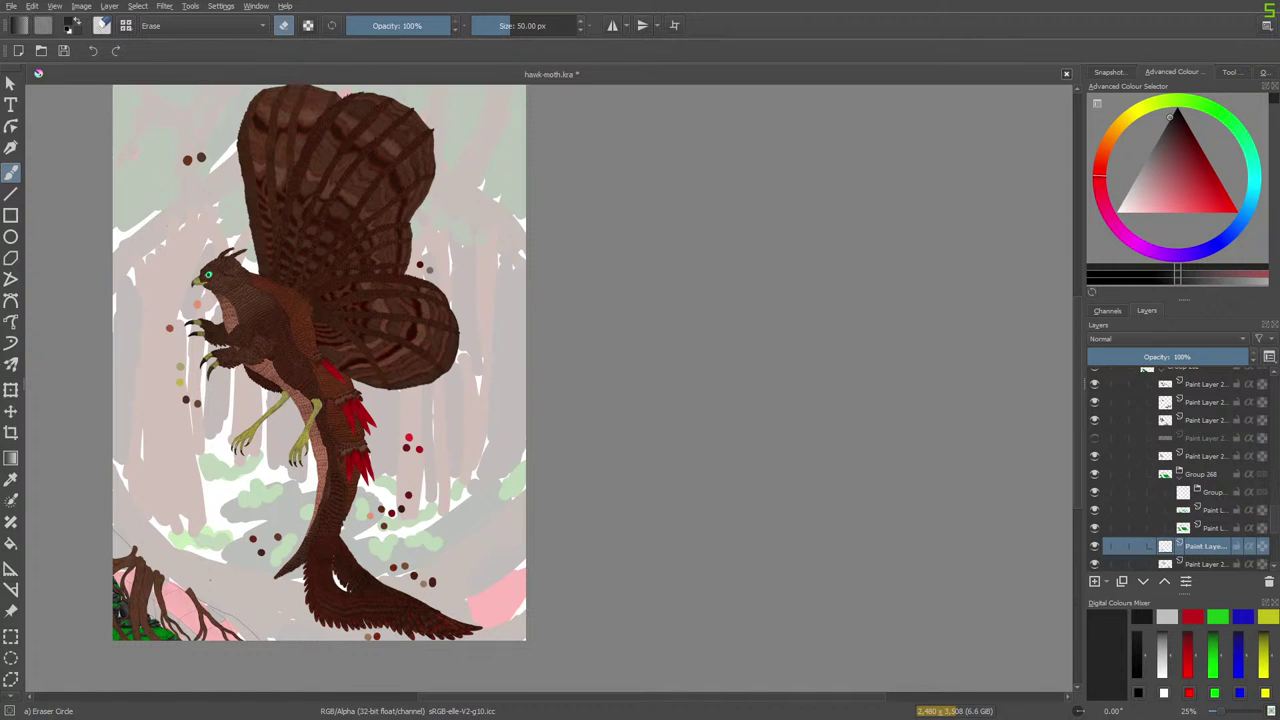
Examine the whole hawk-moth painting and the tree roots in its lower-left corner up close.
{"action": "scroll", "coordinate": [508, 578], "scroll_direction": "down", "scroll_amount": 3}
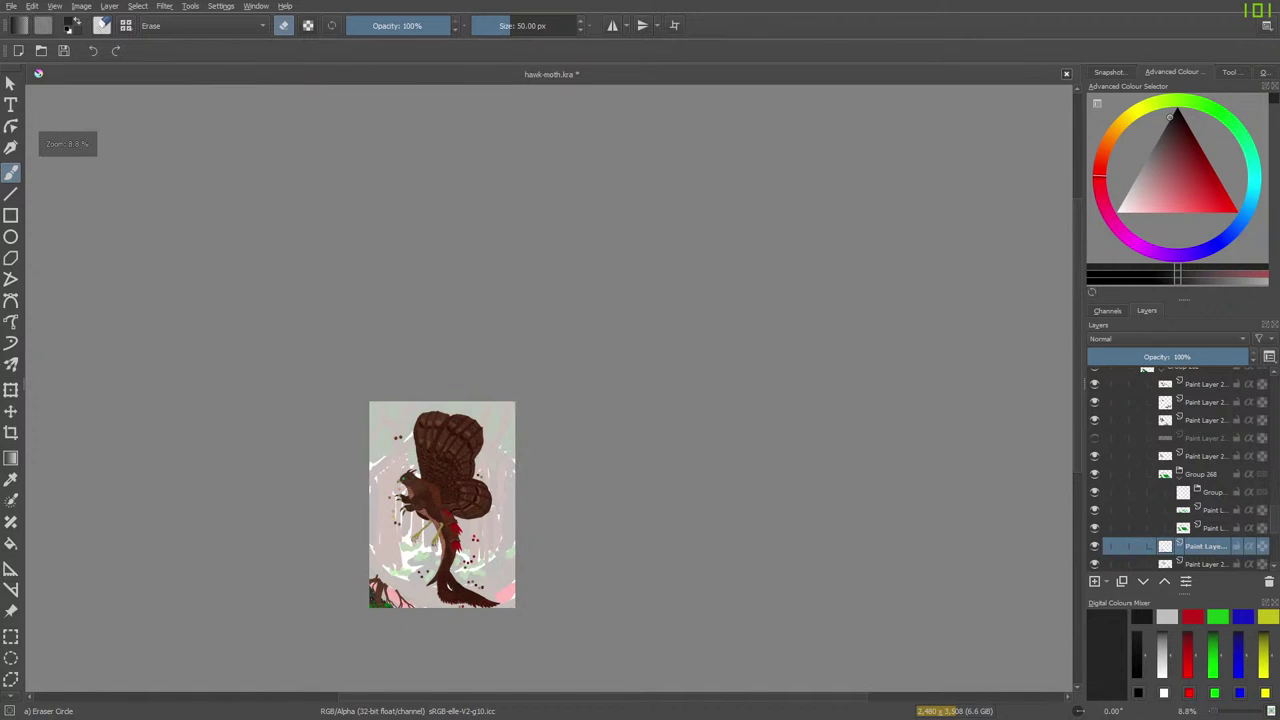
{"action": "scroll", "coordinate": [522, 588], "scroll_direction": "up", "scroll_amount": 4}
{"action": "scroll", "coordinate": [522, 588], "scroll_direction": "down", "scroll_amount": 3}
{"action": "scroll", "coordinate": [522, 588], "scroll_direction": "up", "scroll_amount": 2}
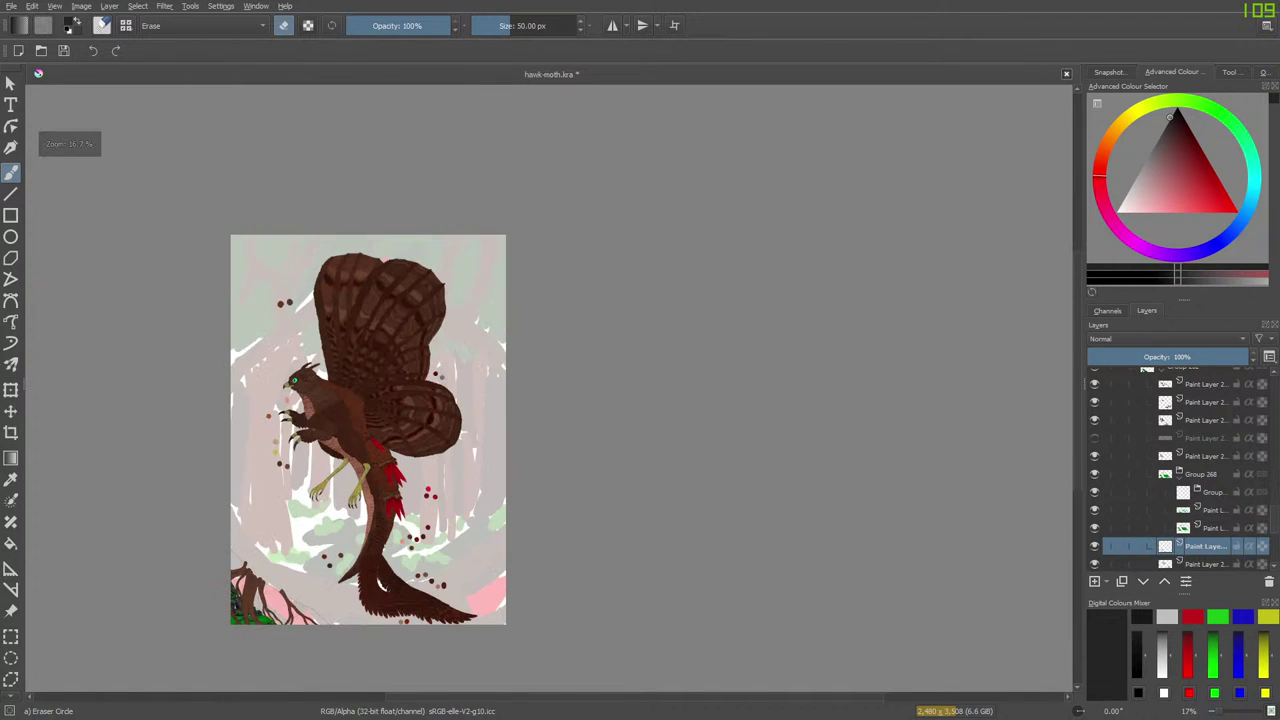
{"action": "scroll", "coordinate": [385, 520], "scroll_direction": "up", "scroll_amount": 5}
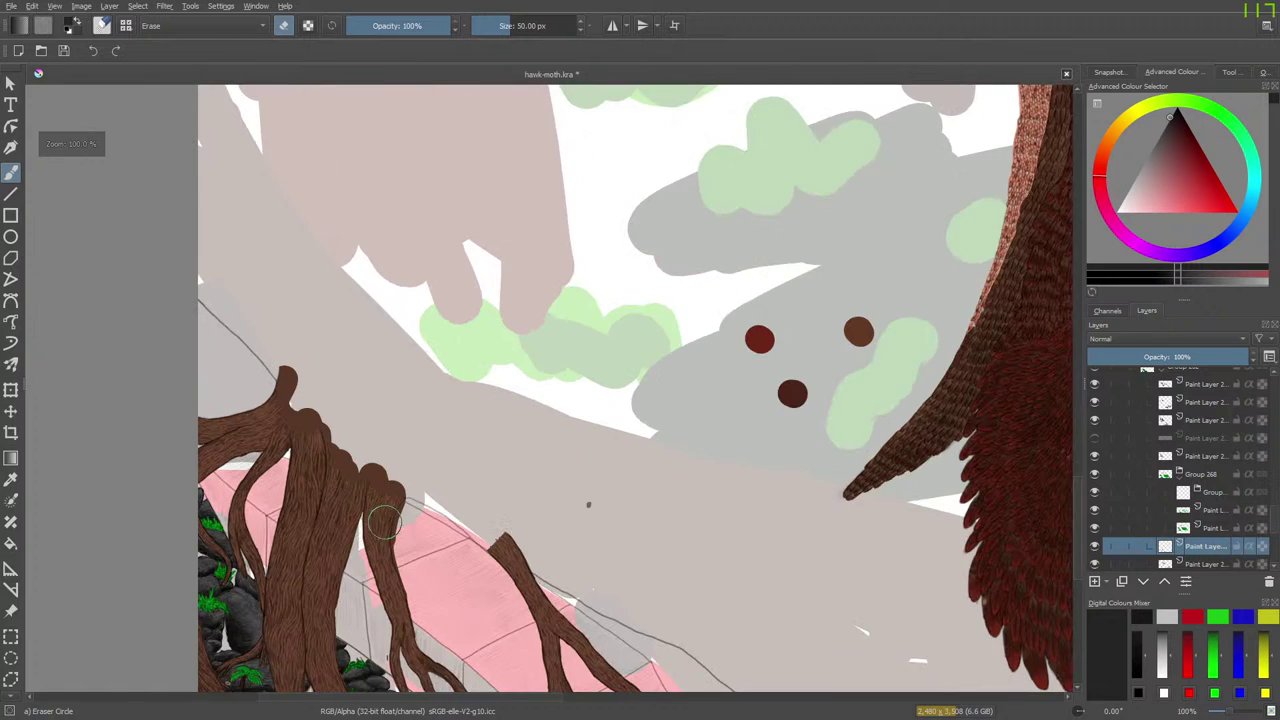
{"action": "scroll", "coordinate": [385, 520], "scroll_direction": "up", "scroll_amount": 2}
{"action": "scroll", "coordinate": [409, 540], "scroll_direction": "down", "scroll_amount": 5}
{"action": "scroll", "coordinate": [205, 445], "scroll_direction": "up", "scroll_amount": 4}
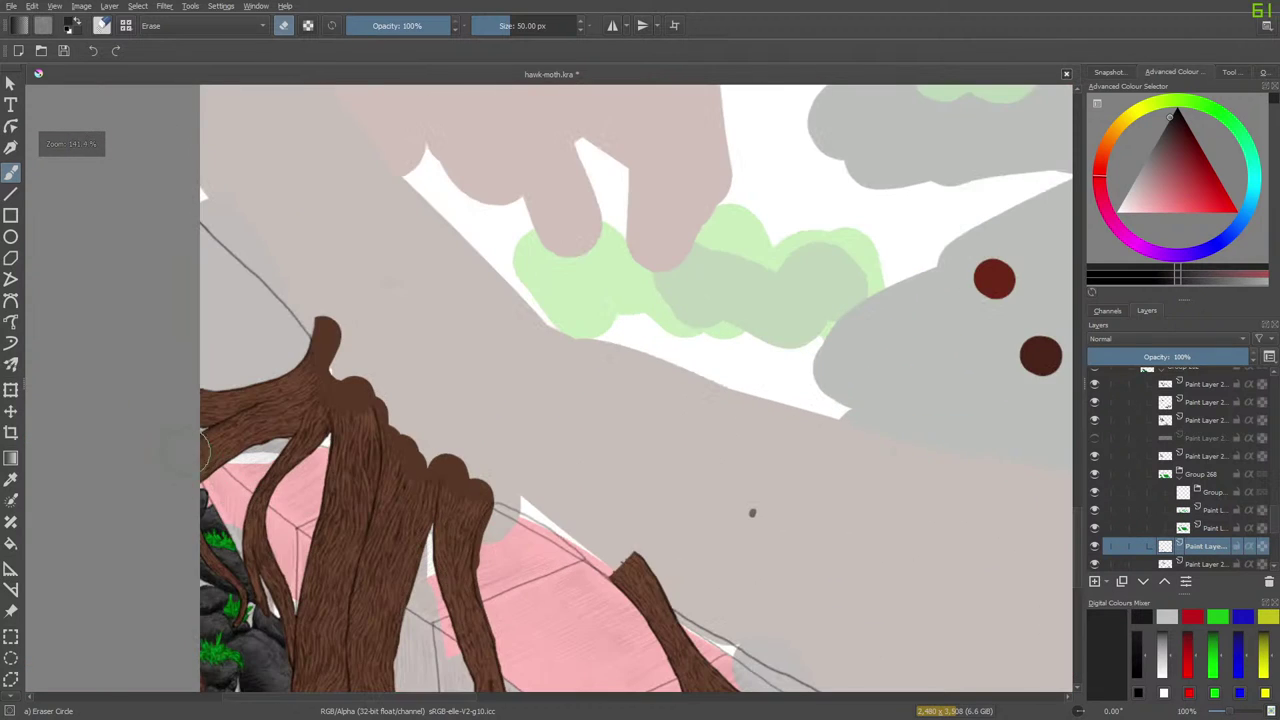
{"action": "scroll", "coordinate": [205, 445], "scroll_direction": "down", "scroll_amount": 1}
{"action": "scroll", "coordinate": [251, 386], "scroll_direction": "up", "scroll_amount": 2}
{"action": "scroll", "coordinate": [260, 400], "scroll_direction": "down", "scroll_amount": 4}
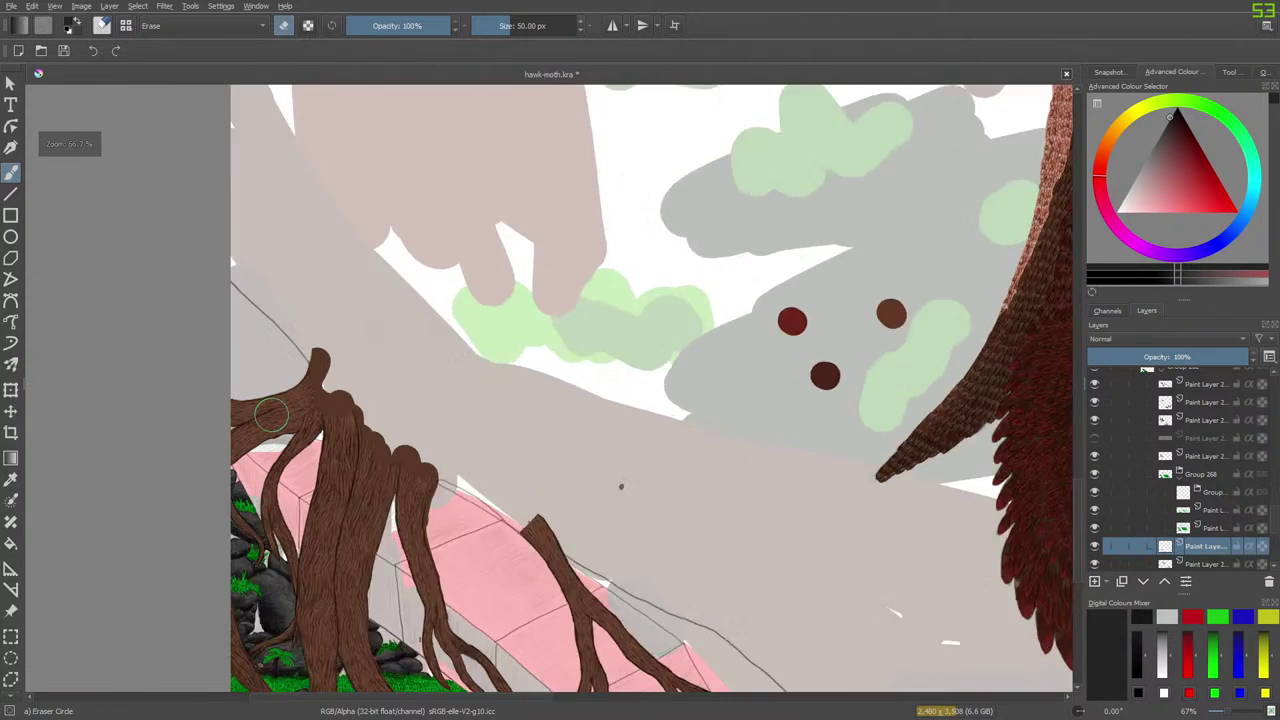
{"action": "scroll", "coordinate": [270, 413], "scroll_direction": "up", "scroll_amount": 4}
{"action": "scroll", "coordinate": [271, 420], "scroll_direction": "down", "scroll_amount": 1}
{"action": "scroll", "coordinate": [271, 420], "scroll_direction": "up", "scroll_amount": 1}
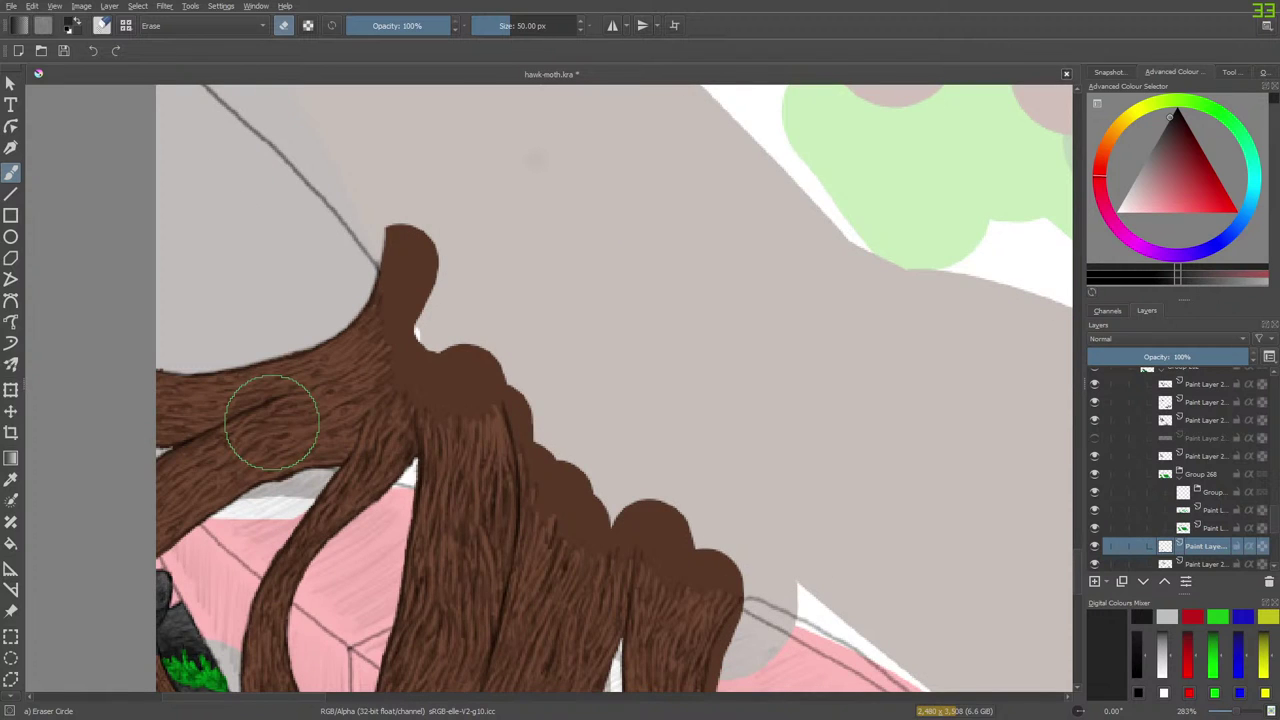
{"action": "scroll", "coordinate": [272, 422], "scroll_direction": "down", "scroll_amount": 3}
{"action": "scroll", "coordinate": [414, 528], "scroll_direction": "up", "scroll_amount": 1}
{"action": "scroll", "coordinate": [519, 466], "scroll_direction": "down", "scroll_amount": 2}
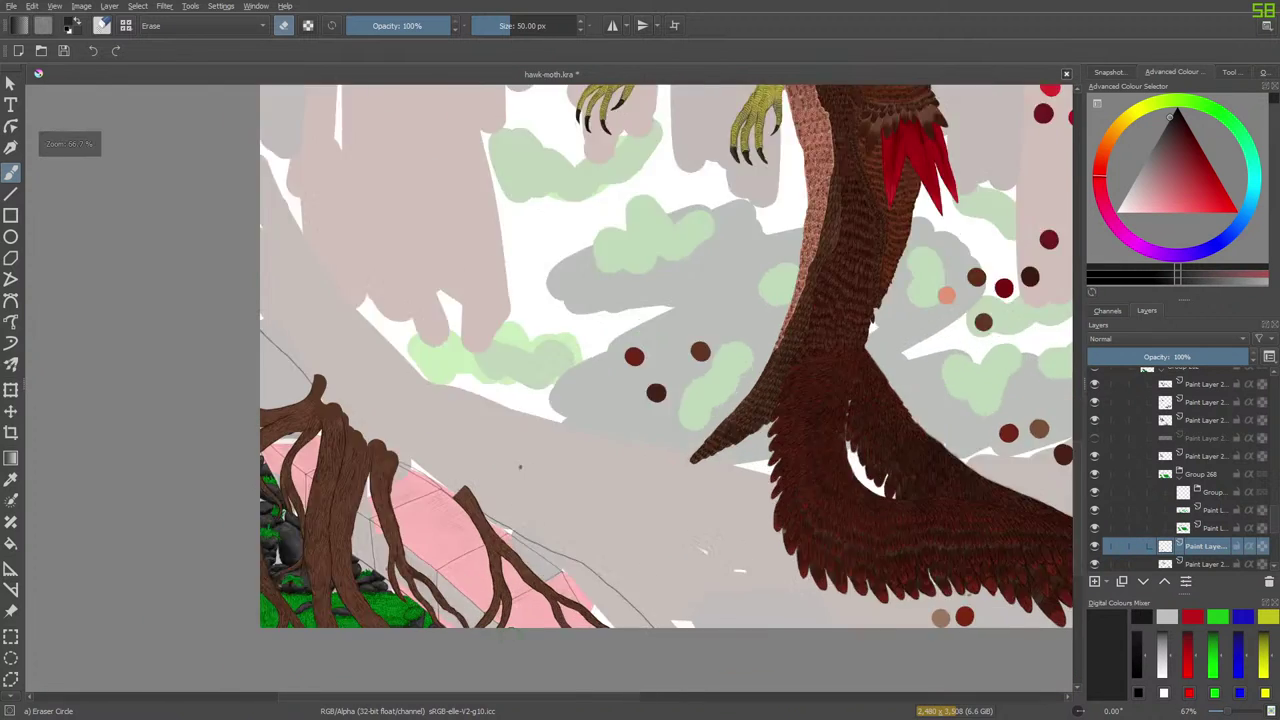
{"action": "scroll", "coordinate": [519, 466], "scroll_direction": "up", "scroll_amount": 2}
{"action": "scroll", "coordinate": [529, 123], "scroll_direction": "down", "scroll_amount": 2}
{"action": "scroll", "coordinate": [523, 463], "scroll_direction": "up", "scroll_amount": 2}
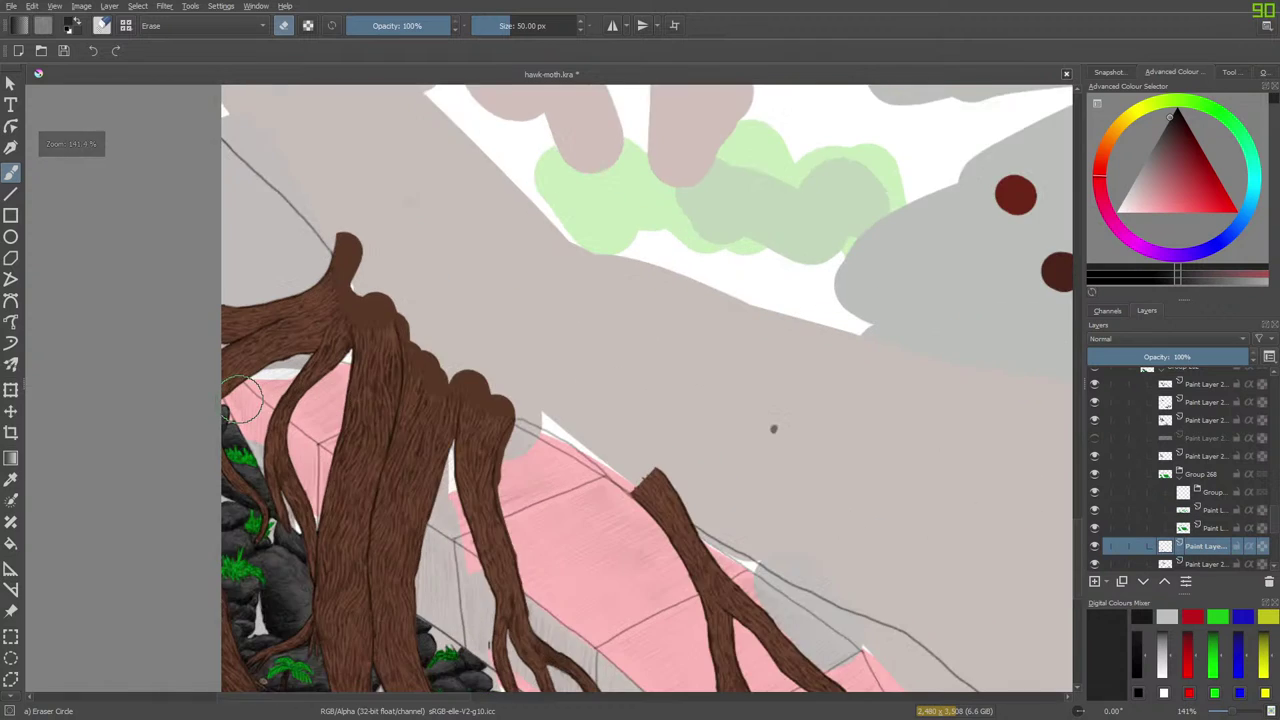
{"action": "scroll", "coordinate": [246, 408], "scroll_direction": "up", "scroll_amount": 2}
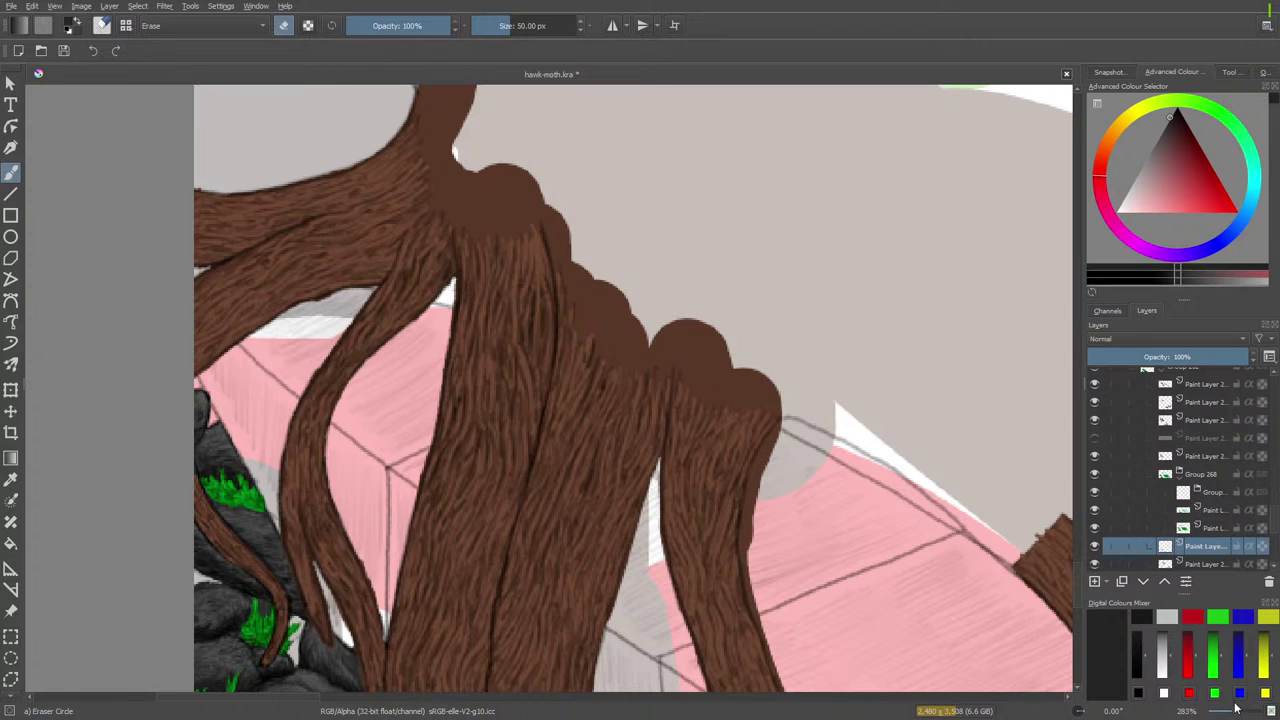
Switch from the eraser to the Pencil-2 brush for the roots and rocks at 200% zoom.
{"action": "mouse_move", "coordinate": [1234, 711]}
{"action": "left_mouse_down"}
{"action": "mouse_move", "coordinate": [1219, 711]}
{"action": "mouse_move", "coordinate": [1234, 711]}
{"action": "left_mouse_up"}
{"action": "key", "text": "/"}
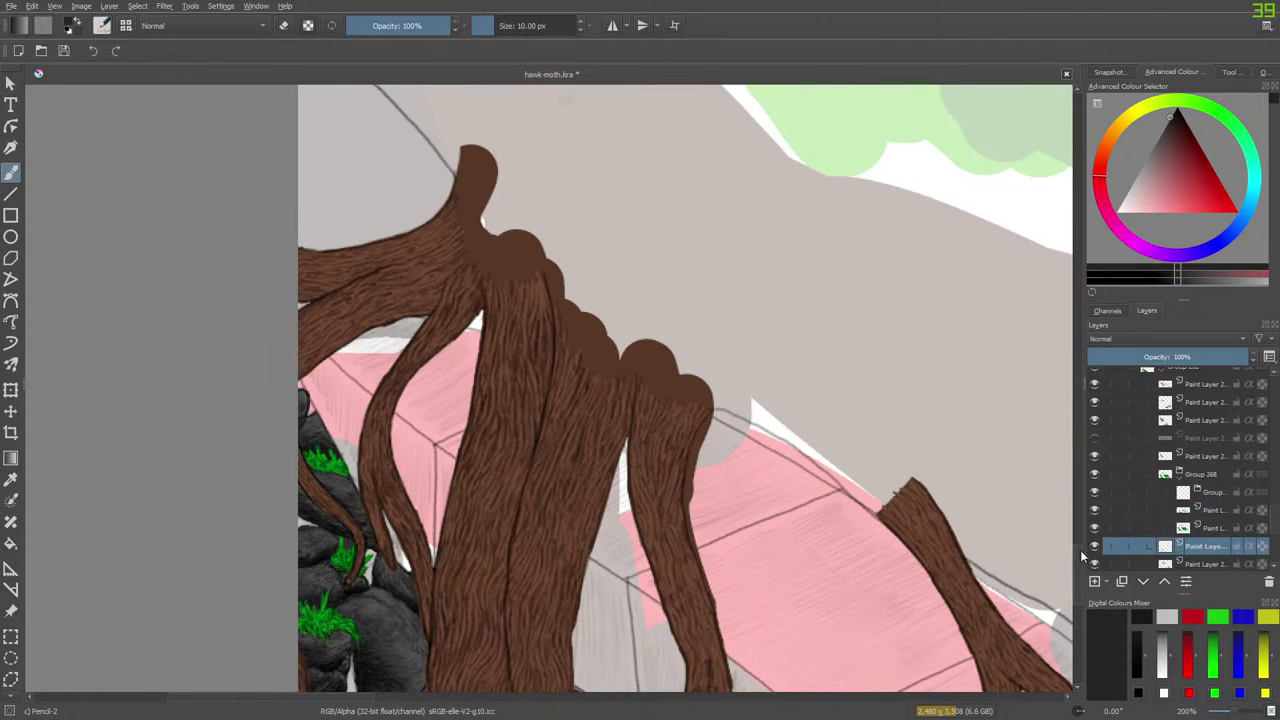
{"action": "scroll", "coordinate": [1078, 561], "scroll_direction": "down", "scroll_amount": 10}
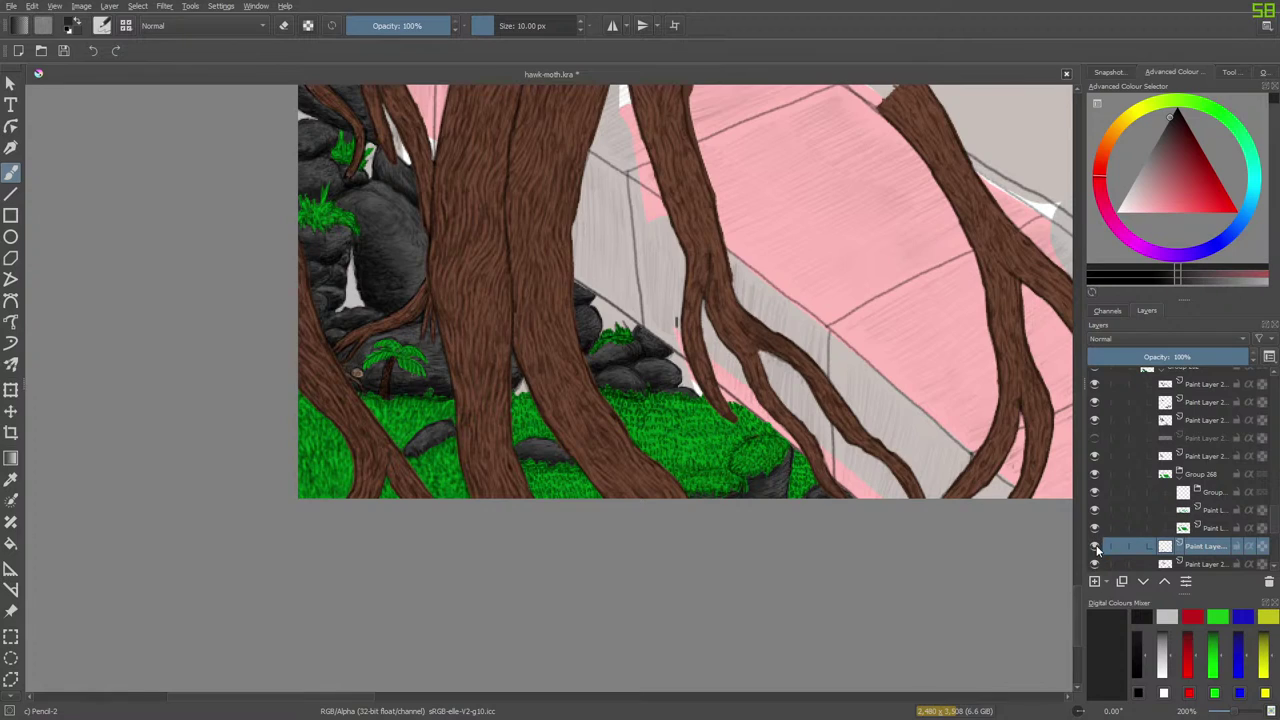
Toggle the visibility of the selected paint layer and the hidden layer in Group 262 to check their content, and collapse the group.
{"action": "left_click", "coordinate": [1096, 549]}
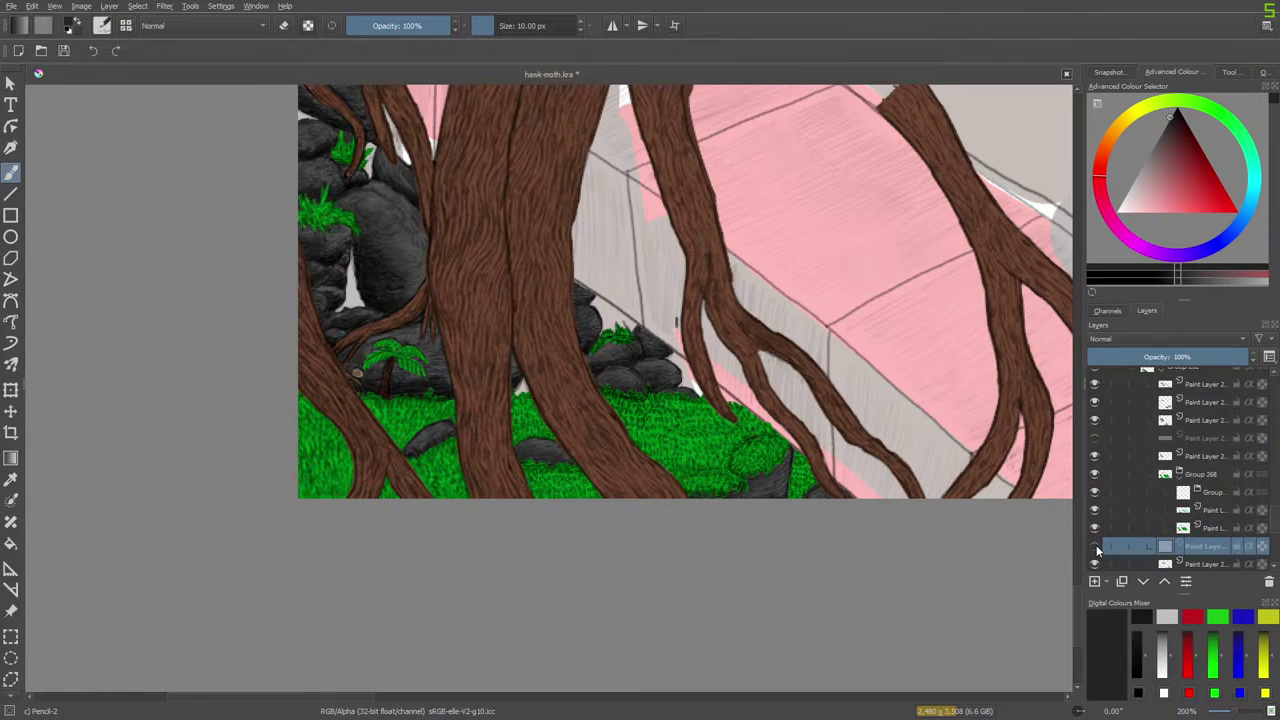
{"action": "left_click", "coordinate": [1095, 547]}
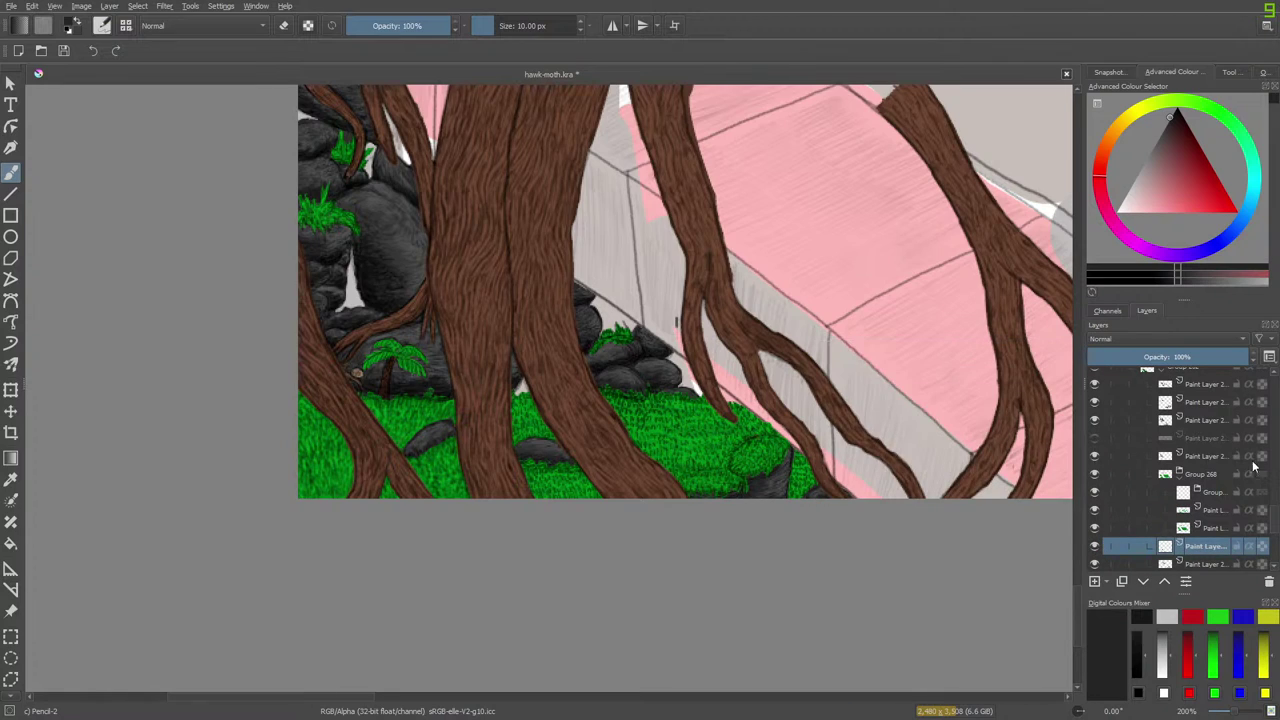
{"action": "scroll", "coordinate": [1220, 480], "scroll_direction": "up", "scroll_amount": 1}
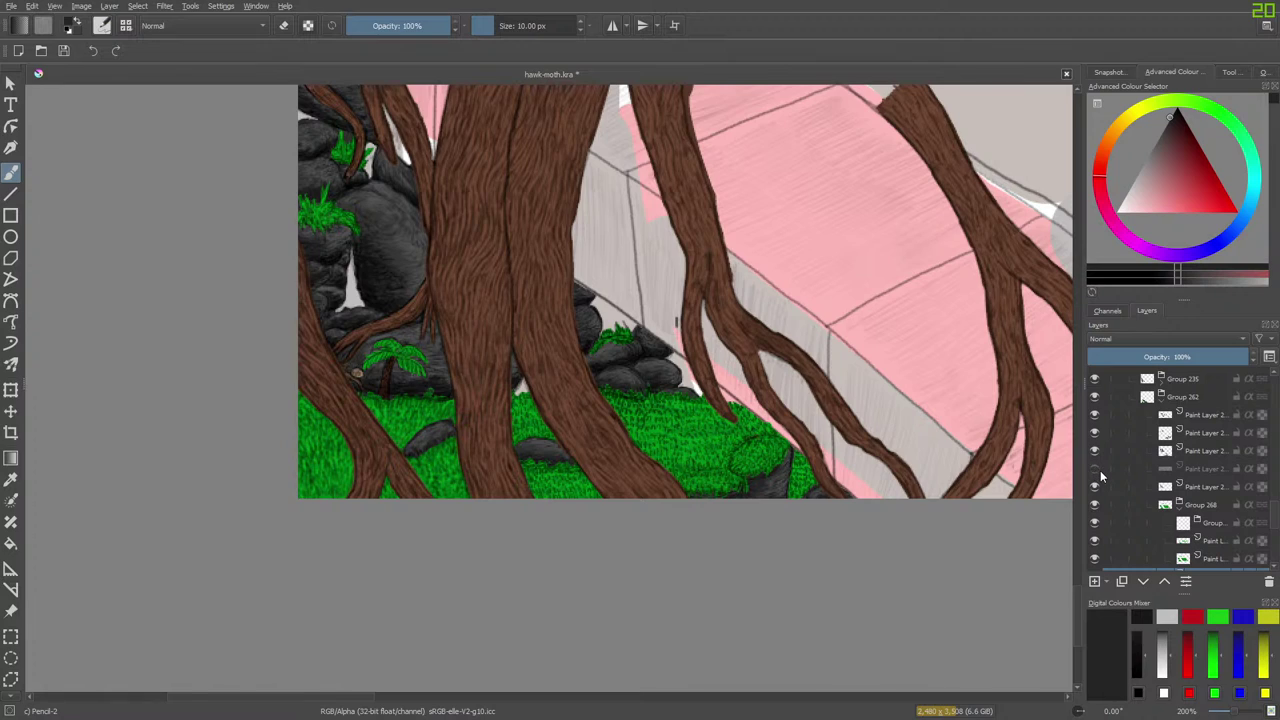
{"action": "mouse_move", "coordinate": [1100, 475]}
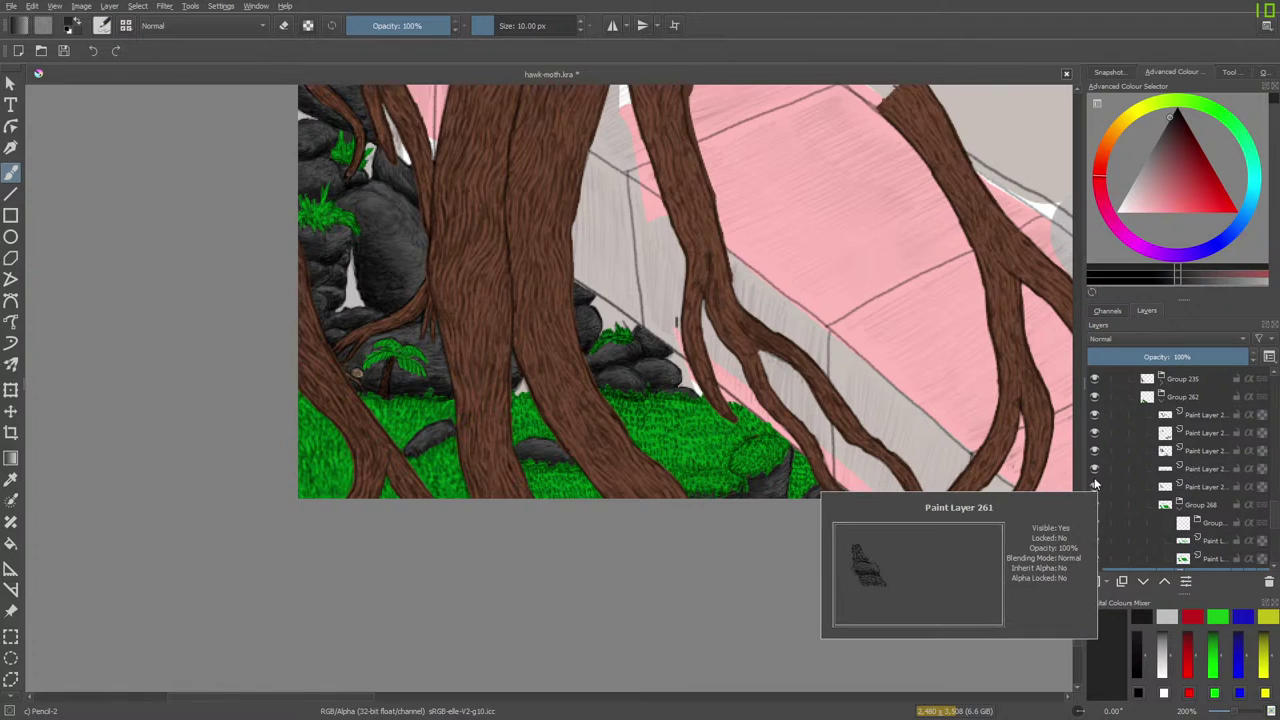
{"action": "left_click", "coordinate": [1160, 396]}
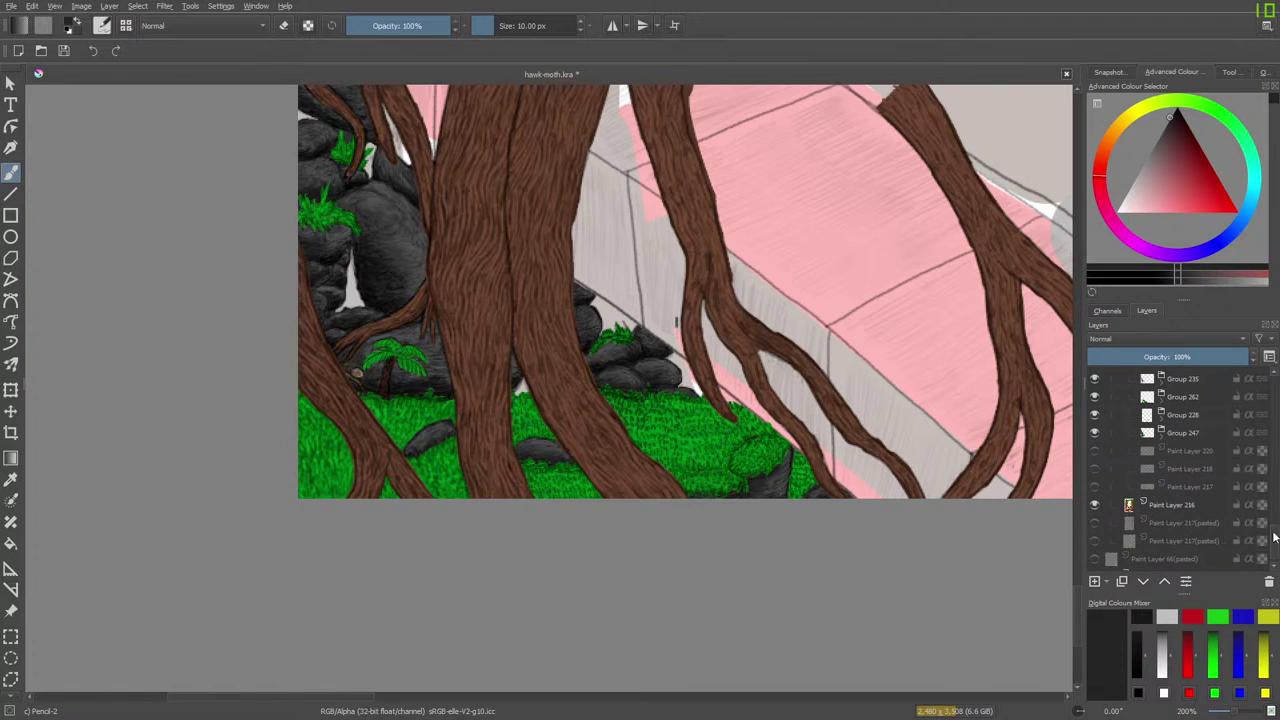
Toggle the visibility of Group 219 and Group 224 to check which parts of the scene they contain.
{"action": "left_click_drag", "start_coordinate": [1273, 541], "coordinate": [1276, 527]}
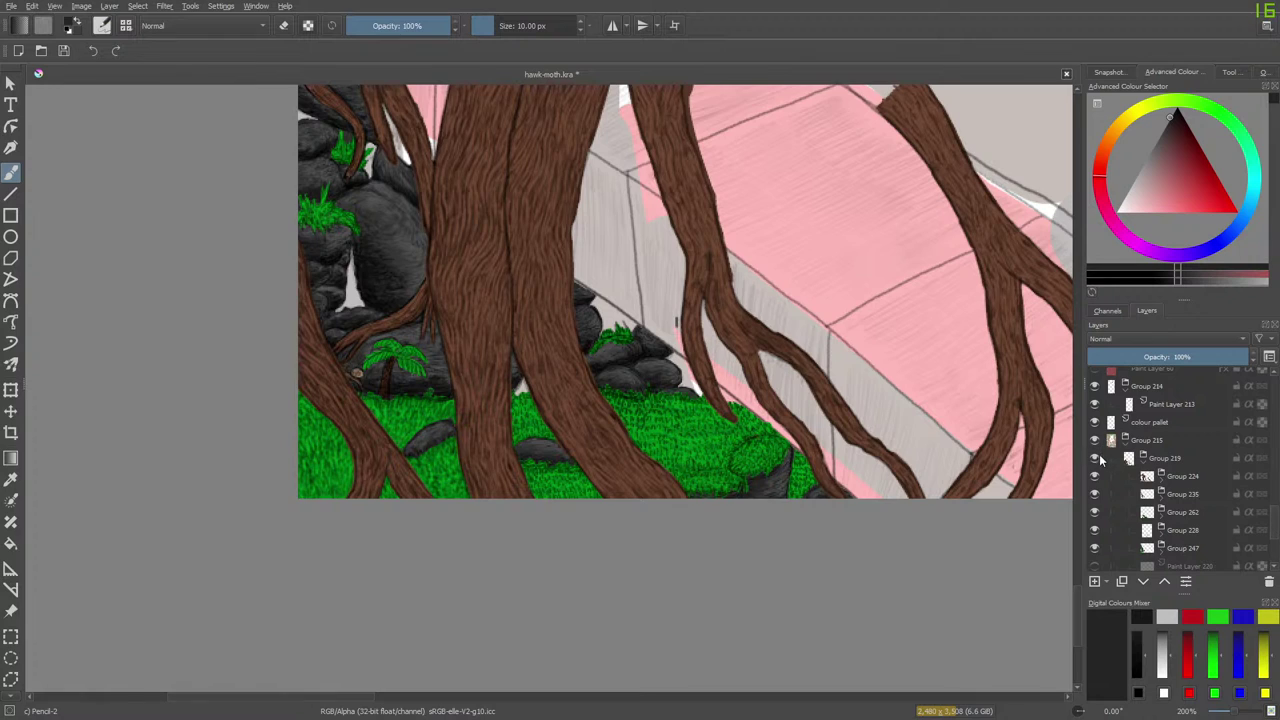
{"action": "left_click", "coordinate": [1096, 460]}
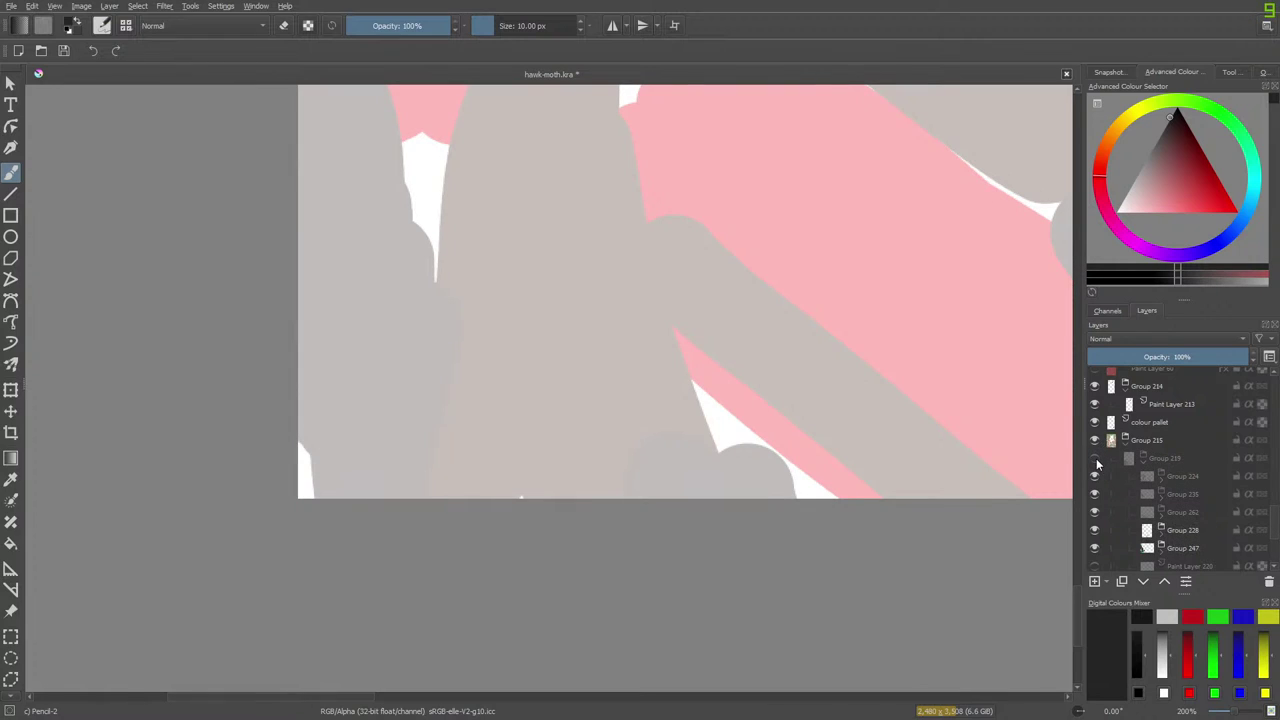
{"action": "left_click", "coordinate": [1096, 460]}
{"action": "left_click", "coordinate": [1095, 477]}
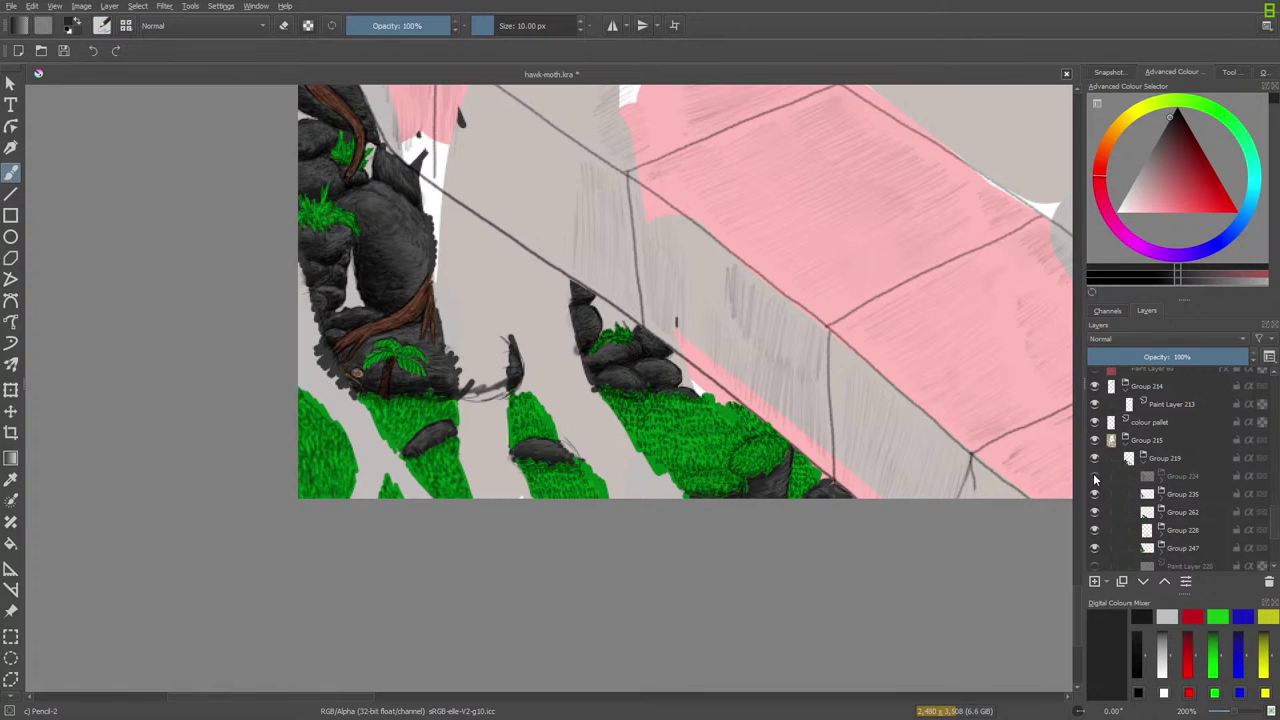
{"action": "left_click", "coordinate": [1095, 477]}
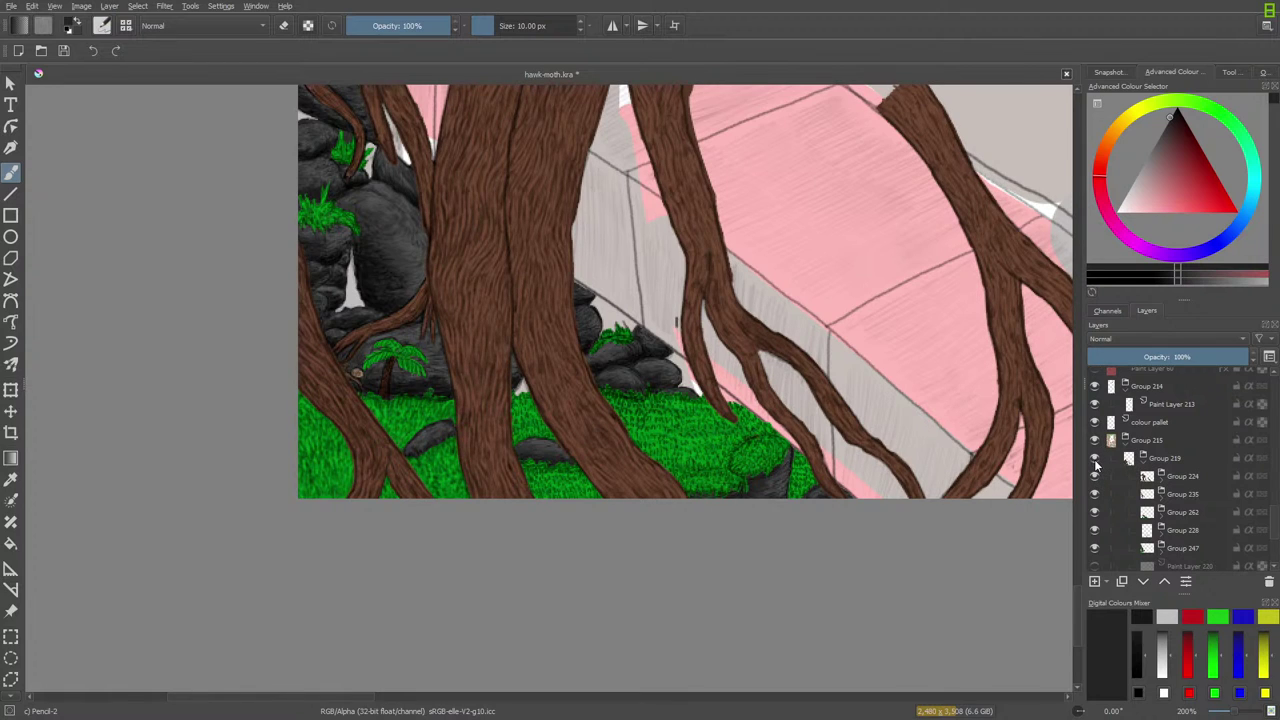
{"action": "left_click", "coordinate": [1095, 460]}
{"action": "left_click", "coordinate": [1095, 460]}
Expand Group 235 to inspect its layers, and collapse Group 241 and Group 235.
{"action": "left_click", "coordinate": [1161, 494]}
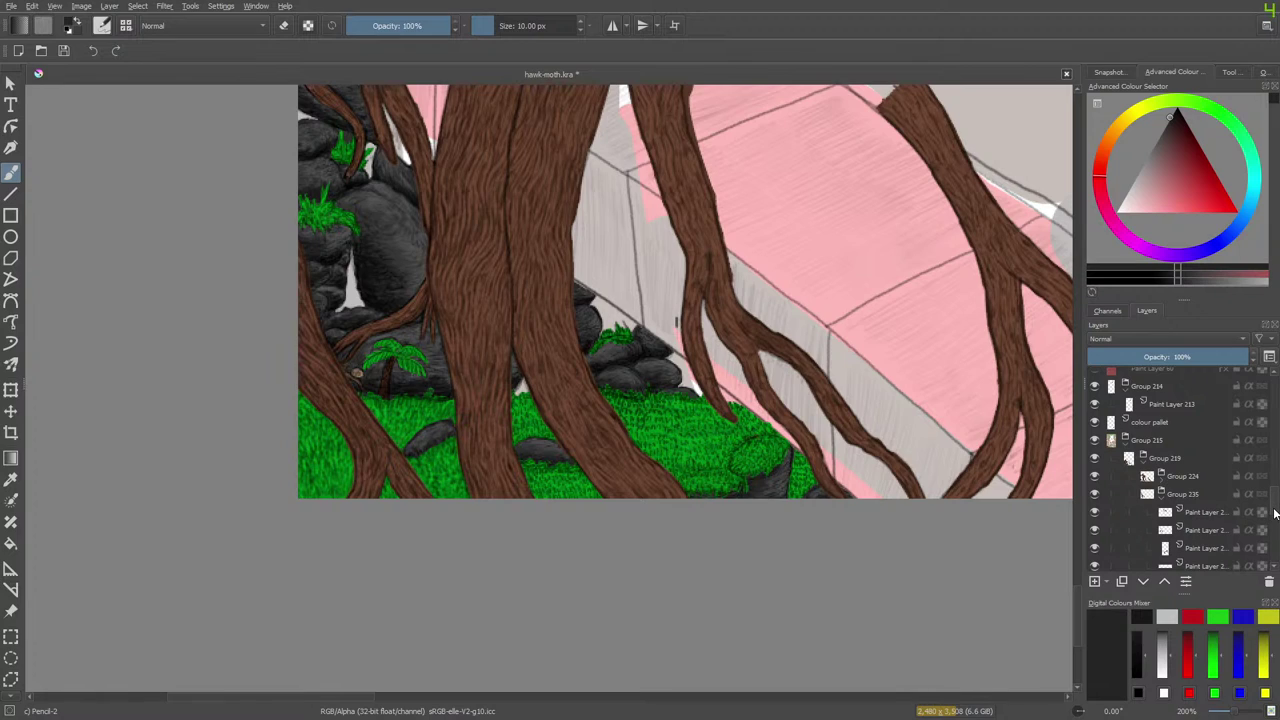
{"action": "scroll", "coordinate": [1270, 510], "scroll_direction": "down", "scroll_amount": 3}
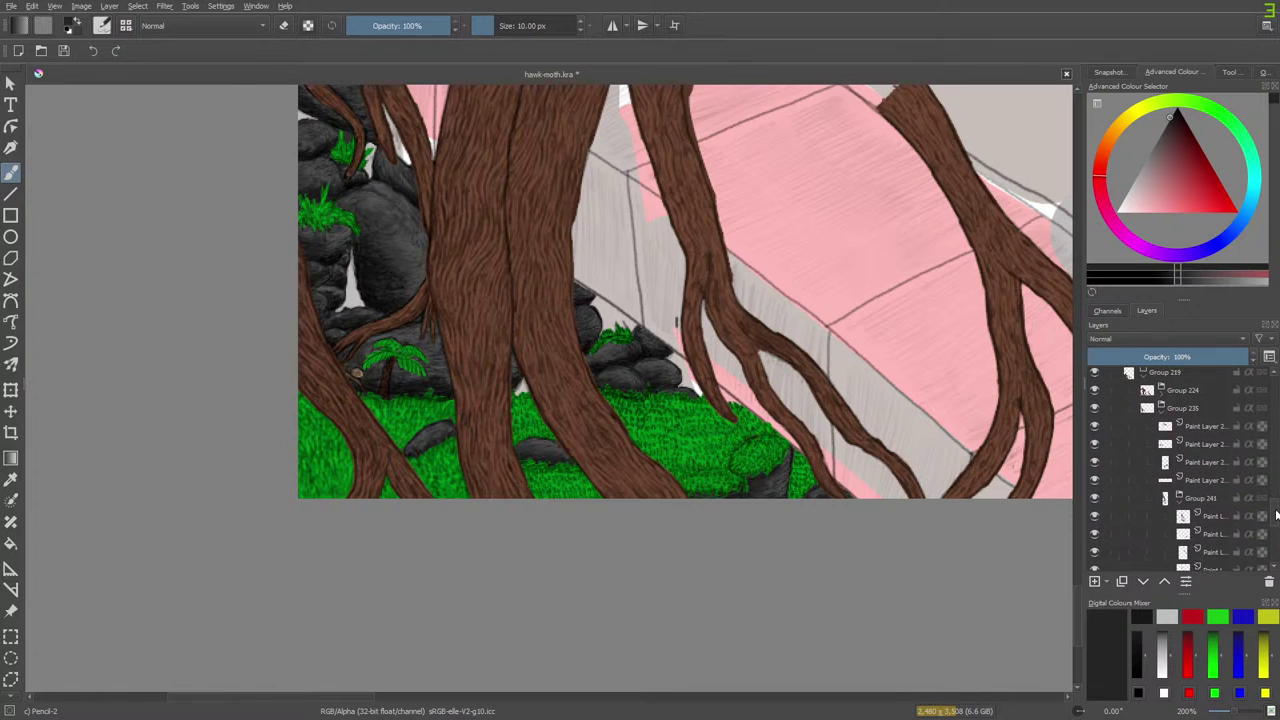
{"action": "left_click_drag", "start_coordinate": [1275, 505], "coordinate": [1276, 508]}
{"action": "left_click", "coordinate": [1178, 526]}
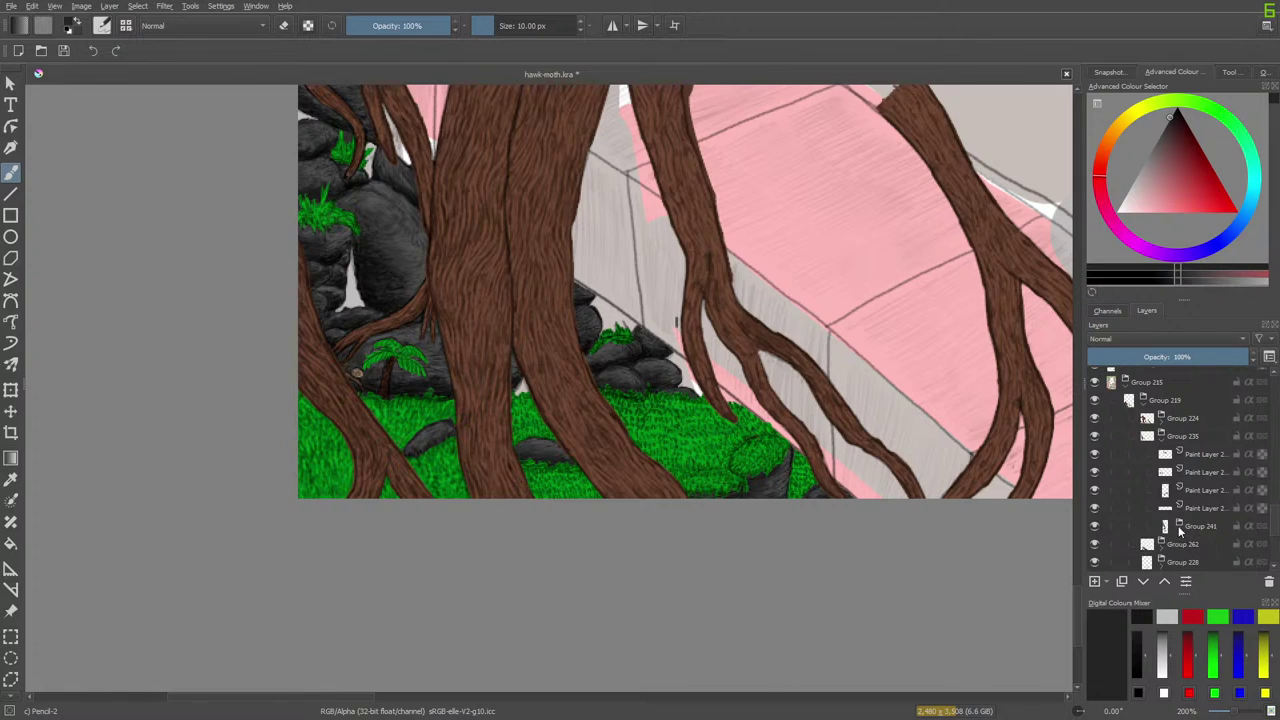
{"action": "left_click", "coordinate": [1162, 438]}
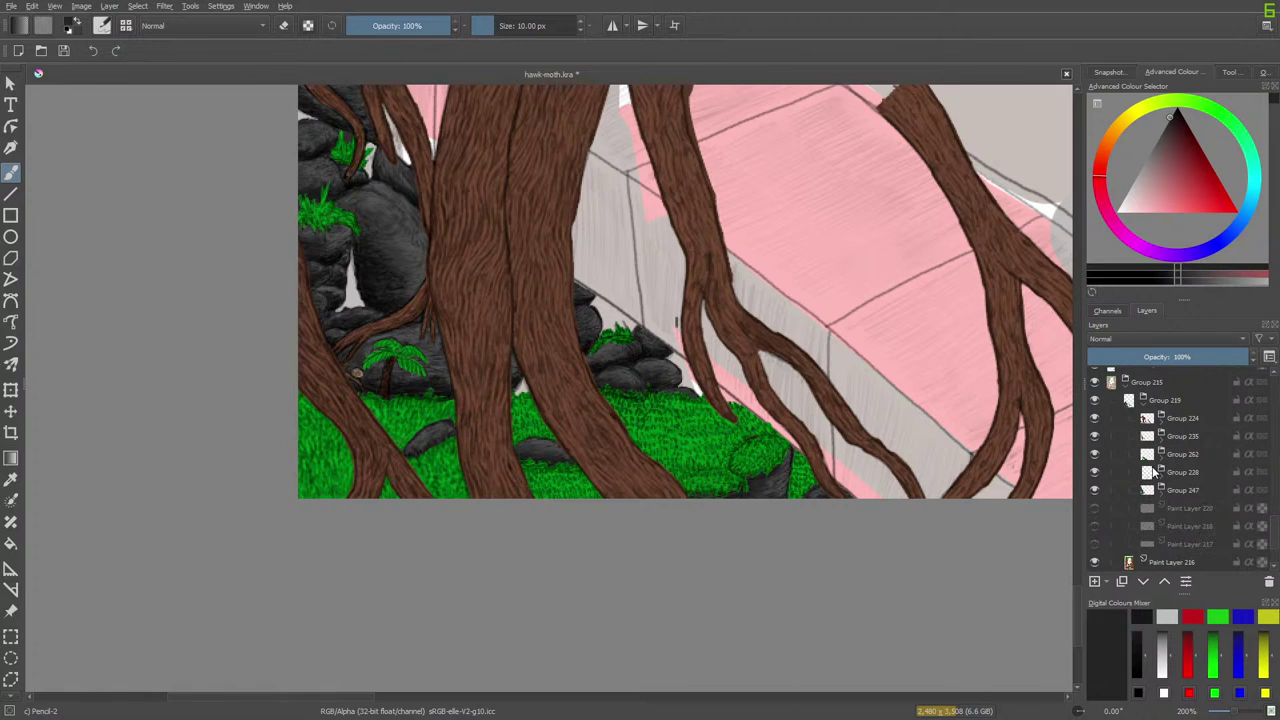
Expand Group 262, check its hidden paint layer by toggling its visibility, and collapse Group 268.
{"action": "left_click", "coordinate": [1162, 455]}
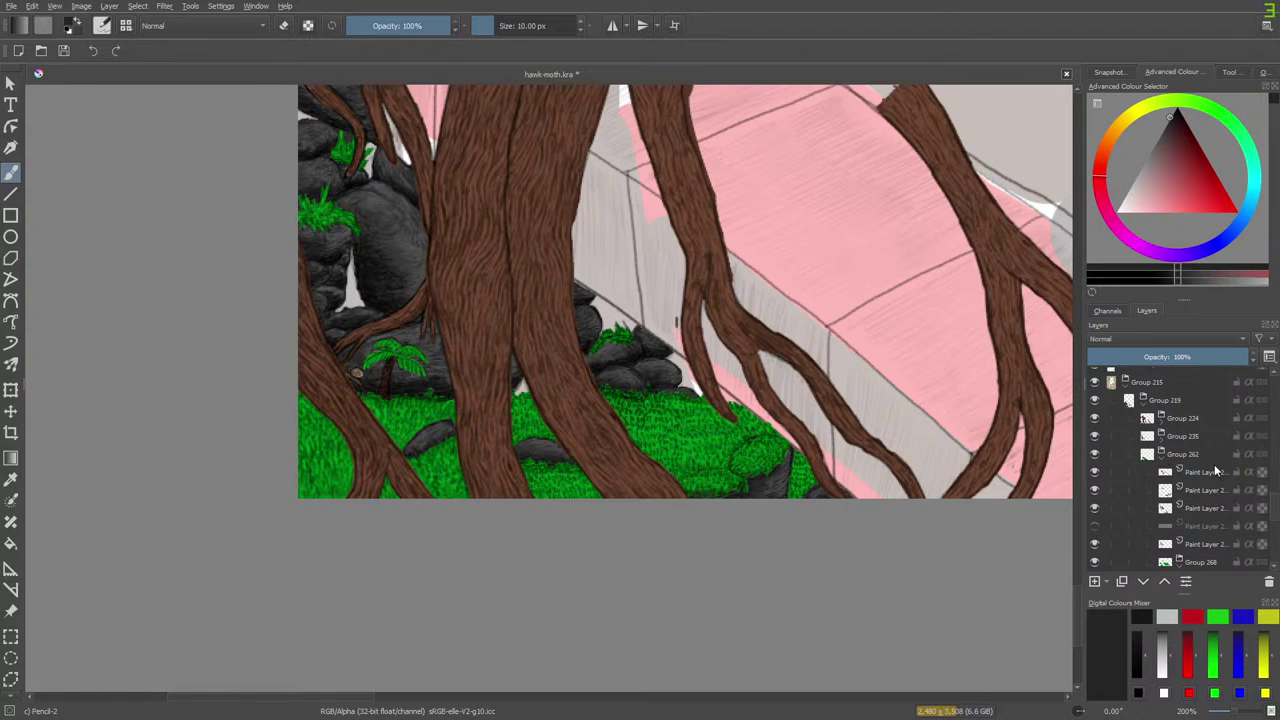
{"action": "left_click", "coordinate": [1095, 527]}
{"action": "left_click", "coordinate": [1095, 528]}
{"action": "scroll", "coordinate": [1198, 484], "scroll_direction": "down", "scroll_amount": 2}
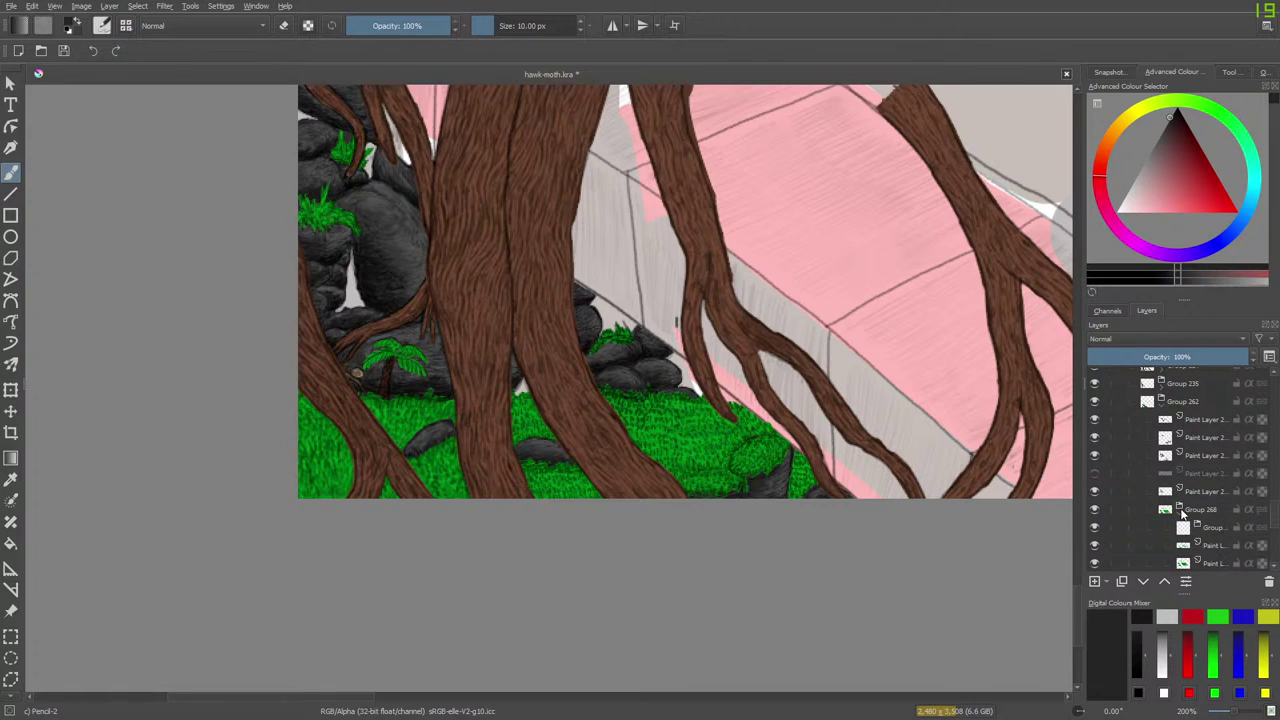
{"action": "scroll", "coordinate": [1270, 512], "scroll_direction": "down", "scroll_amount": 3}
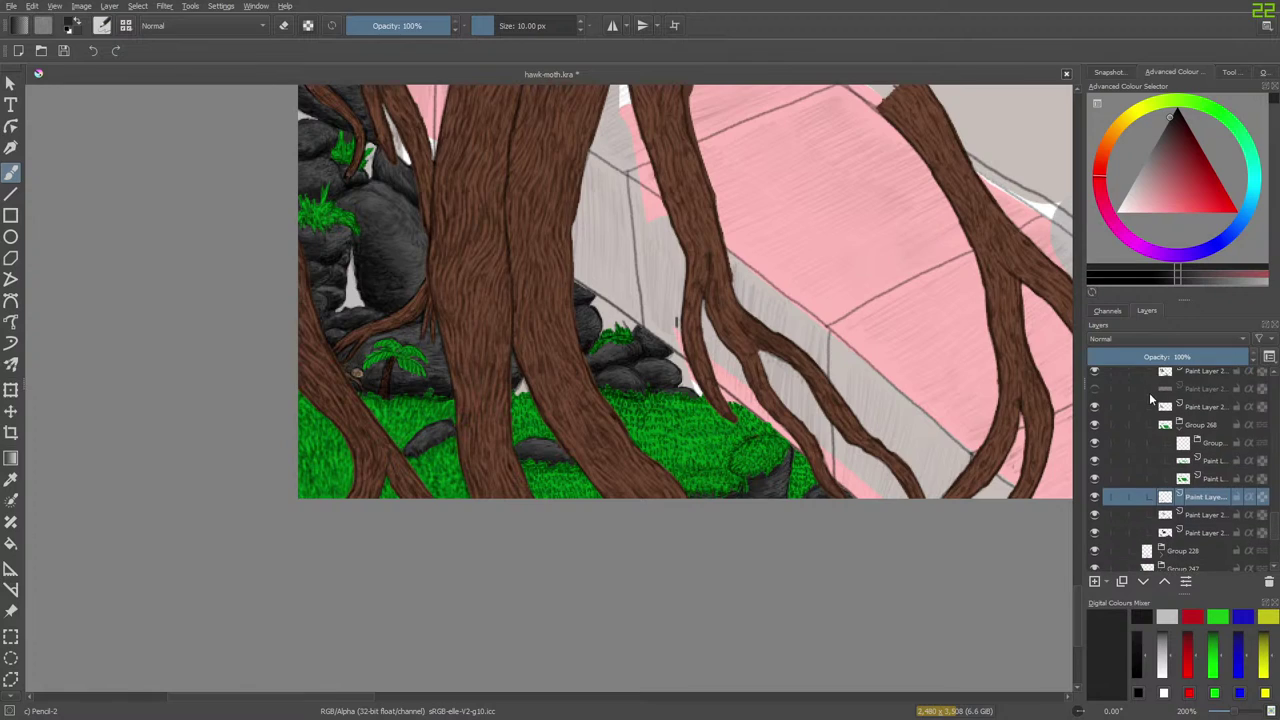
{"action": "left_click", "coordinate": [1180, 440]}
Expand Group 228 and make its two hidden paint layers visible.
{"action": "left_click", "coordinate": [1162, 497]}
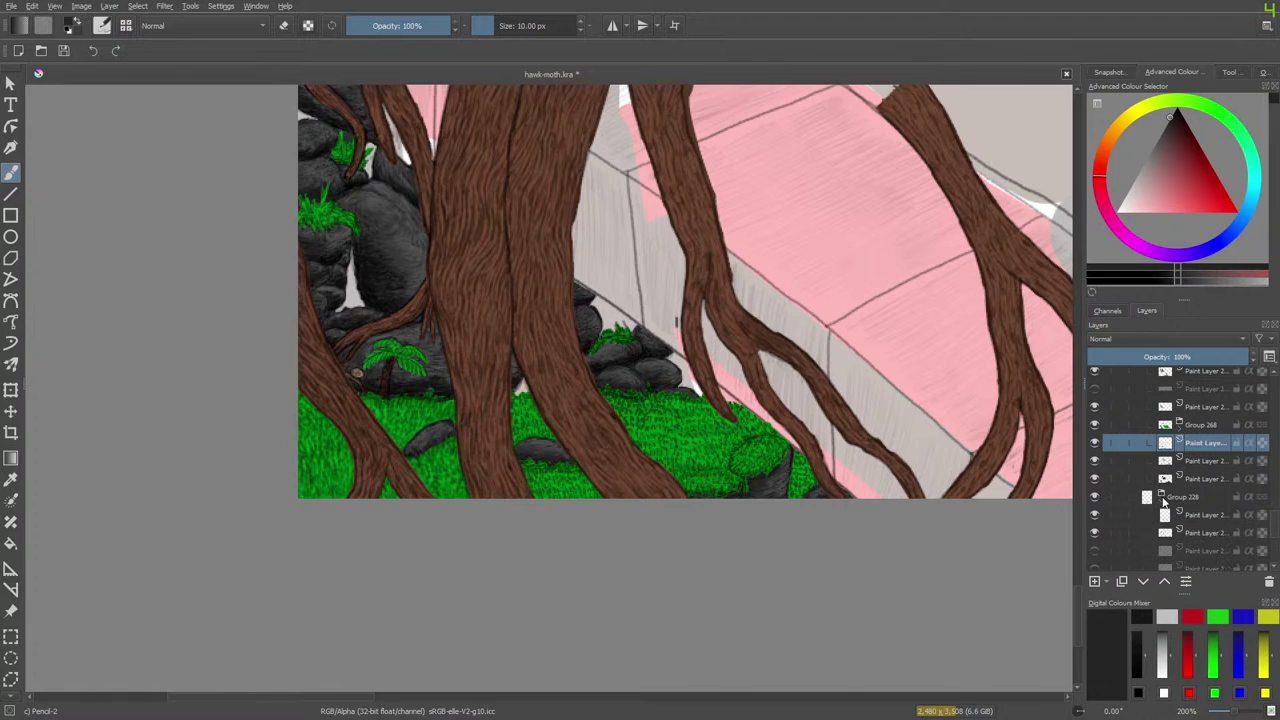
{"action": "scroll", "coordinate": [1250, 515], "scroll_direction": "down", "scroll_amount": 2}
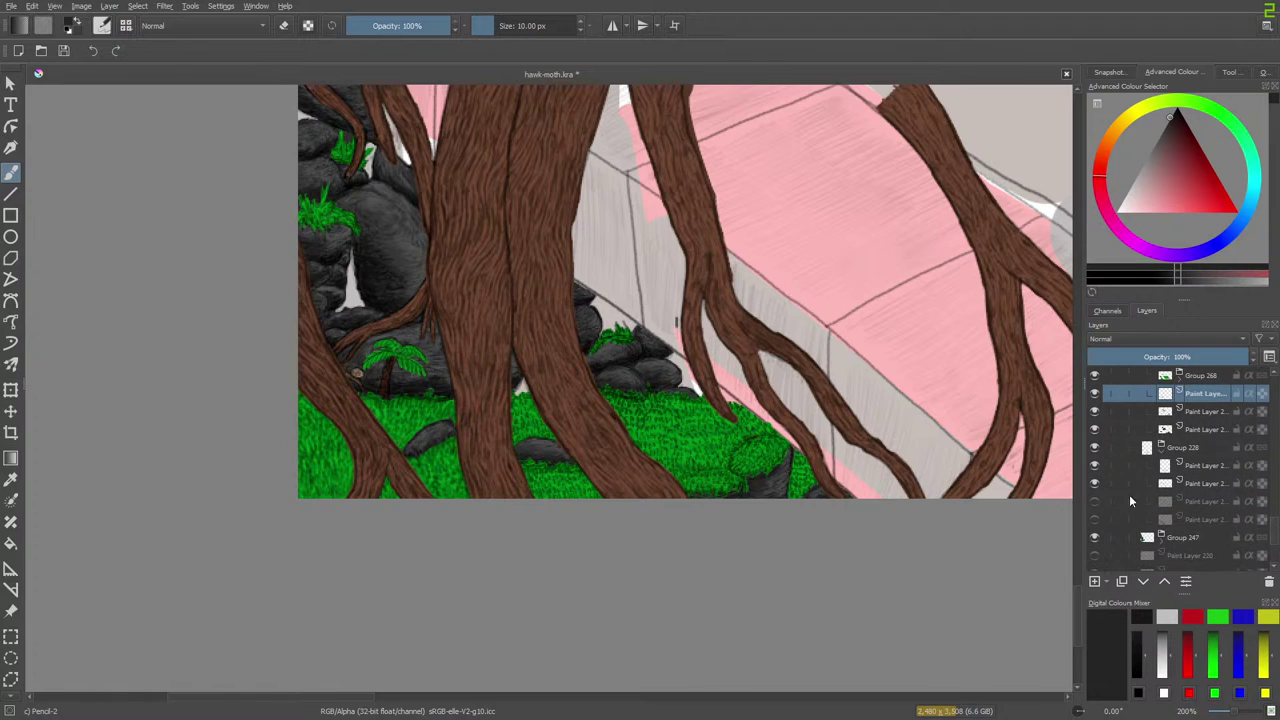
{"action": "left_click", "coordinate": [1094, 519]}
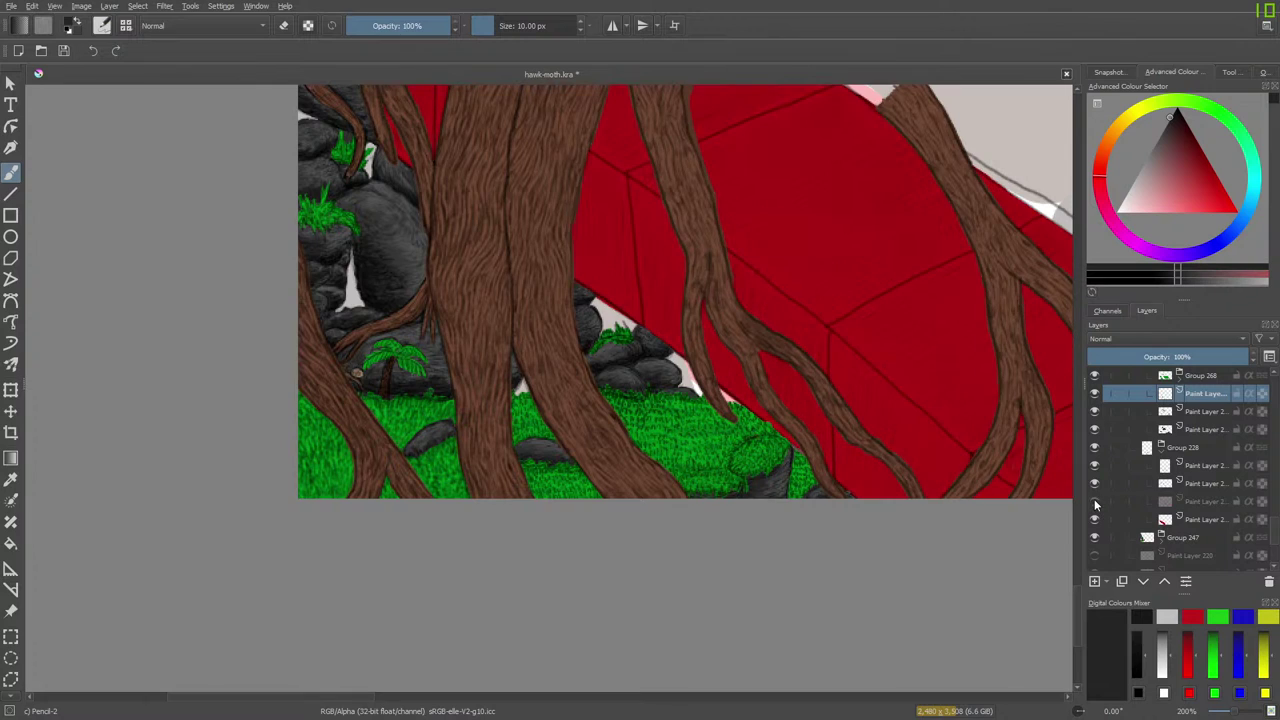
{"action": "left_click", "coordinate": [1095, 503]}
{"action": "left_click", "coordinate": [1096, 505]}
{"action": "left_click", "coordinate": [1095, 502]}
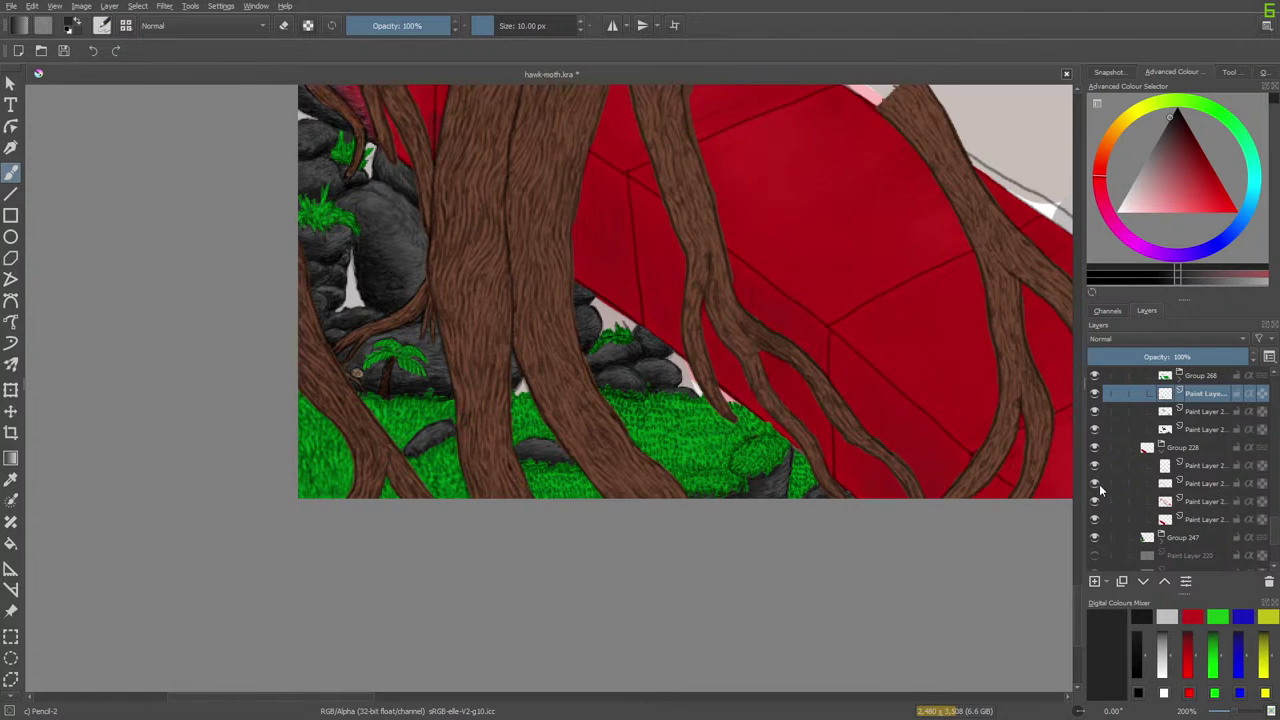
Toggle the visibility of the collapsed Group 228 to compare the blocks, and expand the group again.
{"action": "left_click", "coordinate": [1147, 448]}
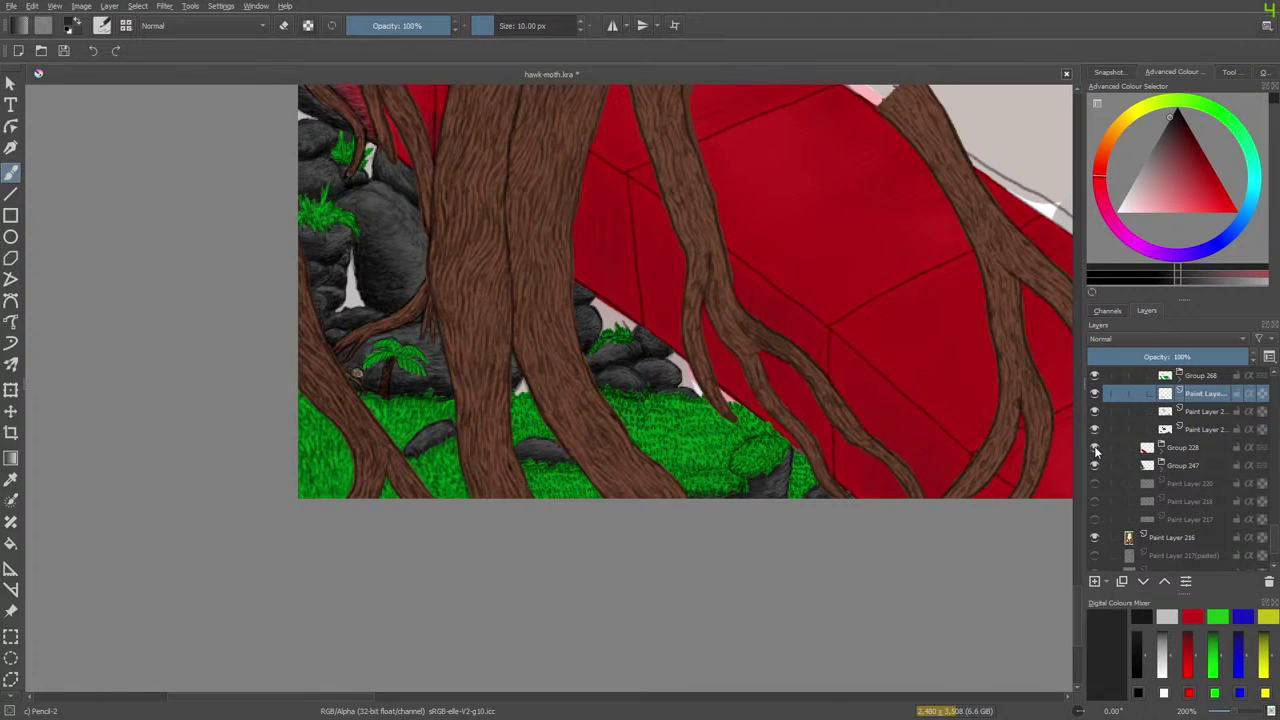
{"action": "left_click", "coordinate": [1095, 450]}
{"action": "left_click", "coordinate": [1095, 450]}
{"action": "left_click", "coordinate": [1161, 448]}
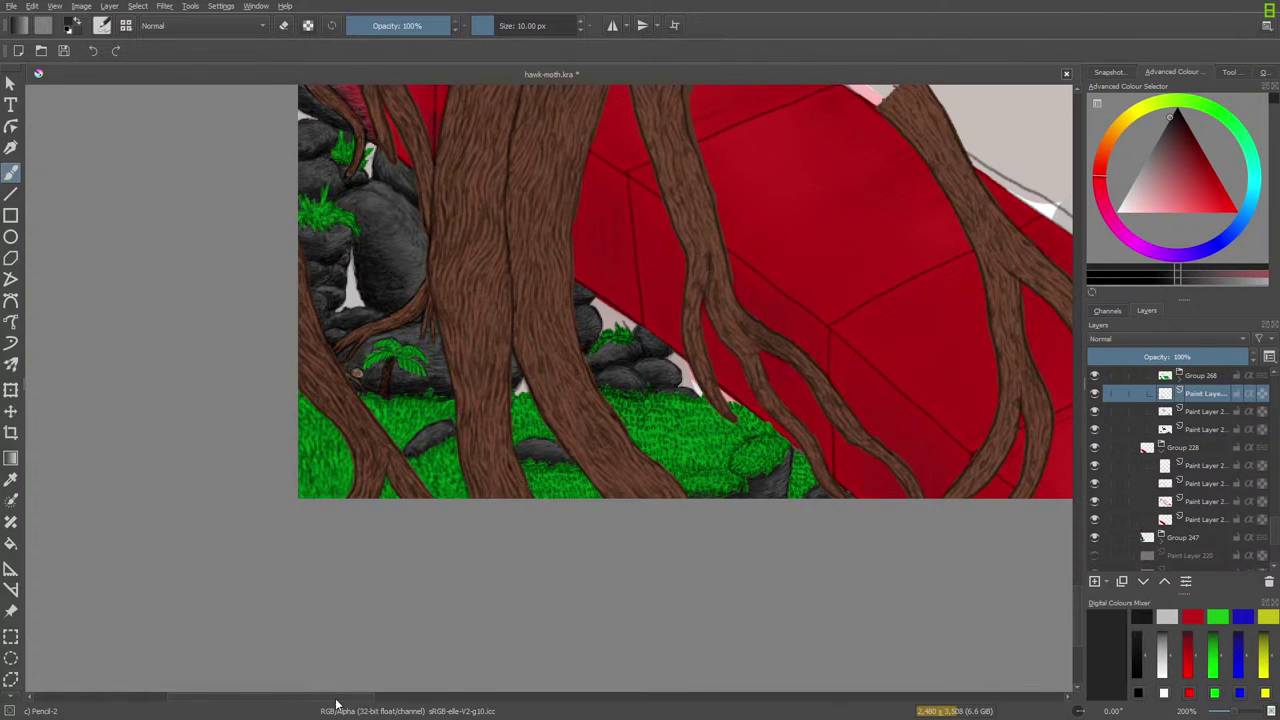
Toggle the bottom paint layer of Group 228 to check its red base beneath the blocks, then inspect the blocks around the roots.
{"action": "left_click_drag", "start_coordinate": [364, 698], "coordinate": [441, 676]}
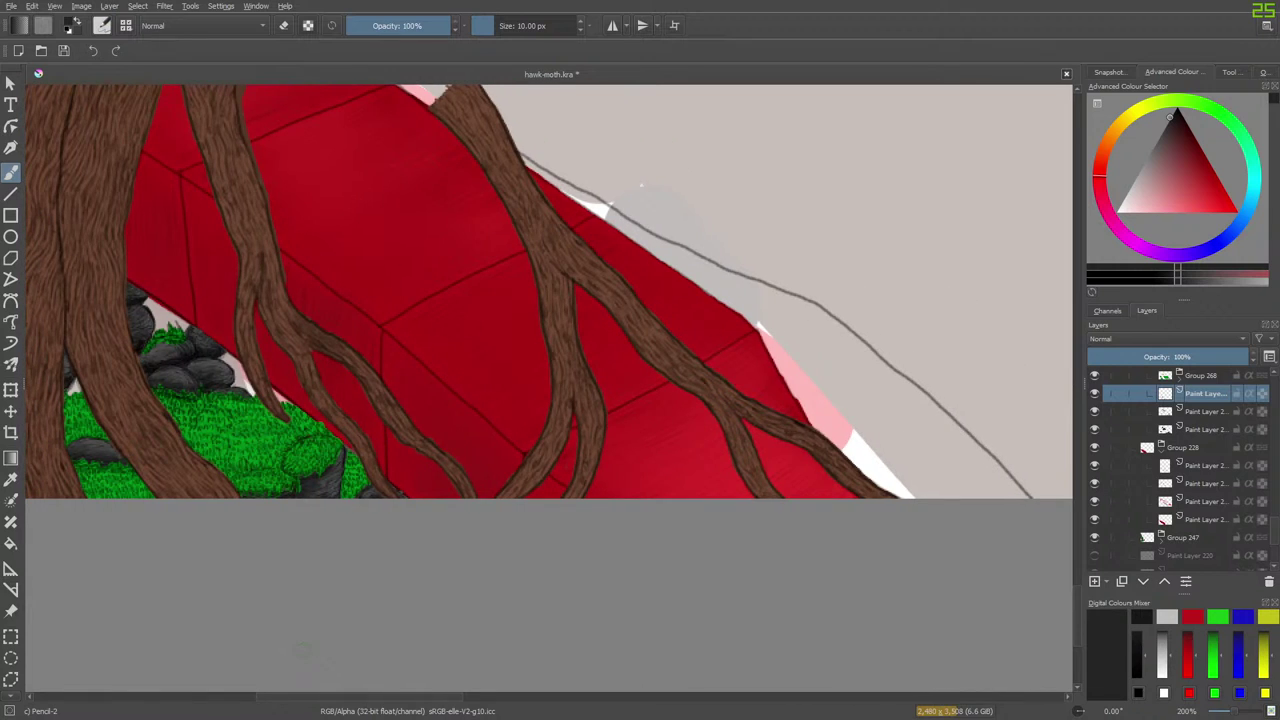
{"action": "left_click", "coordinate": [1095, 521]}
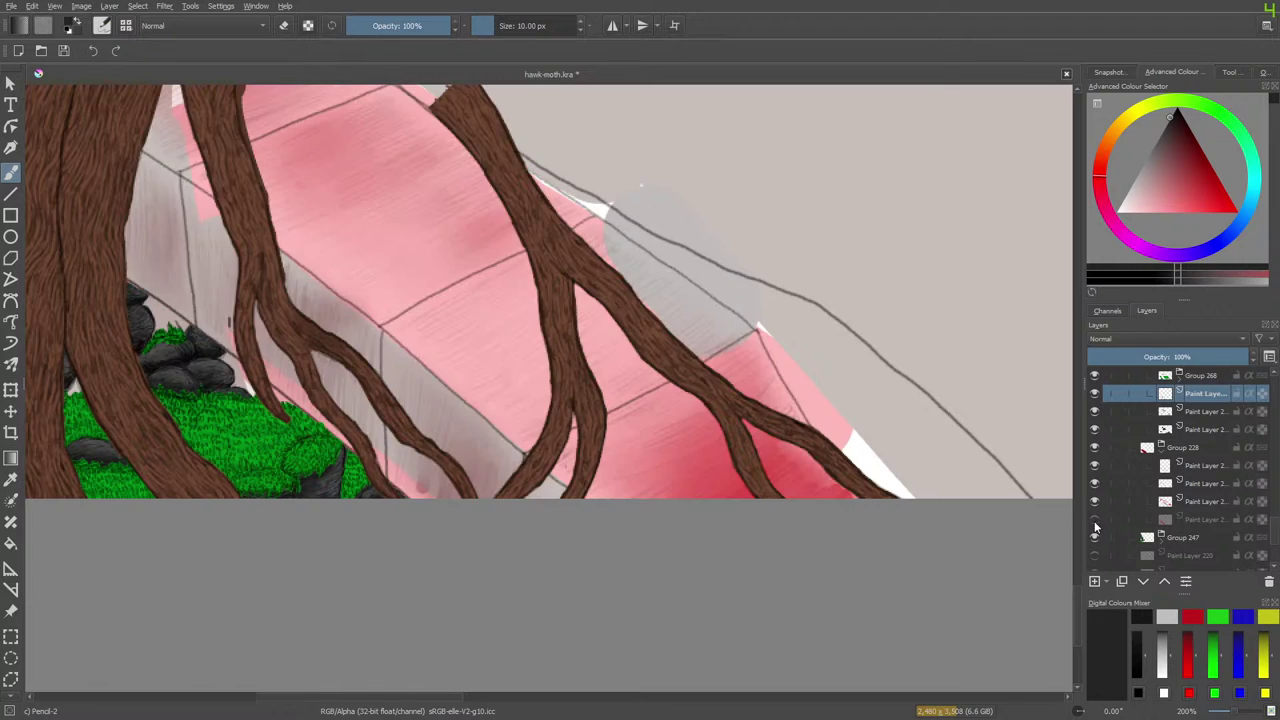
{"action": "left_click", "coordinate": [1095, 522]}
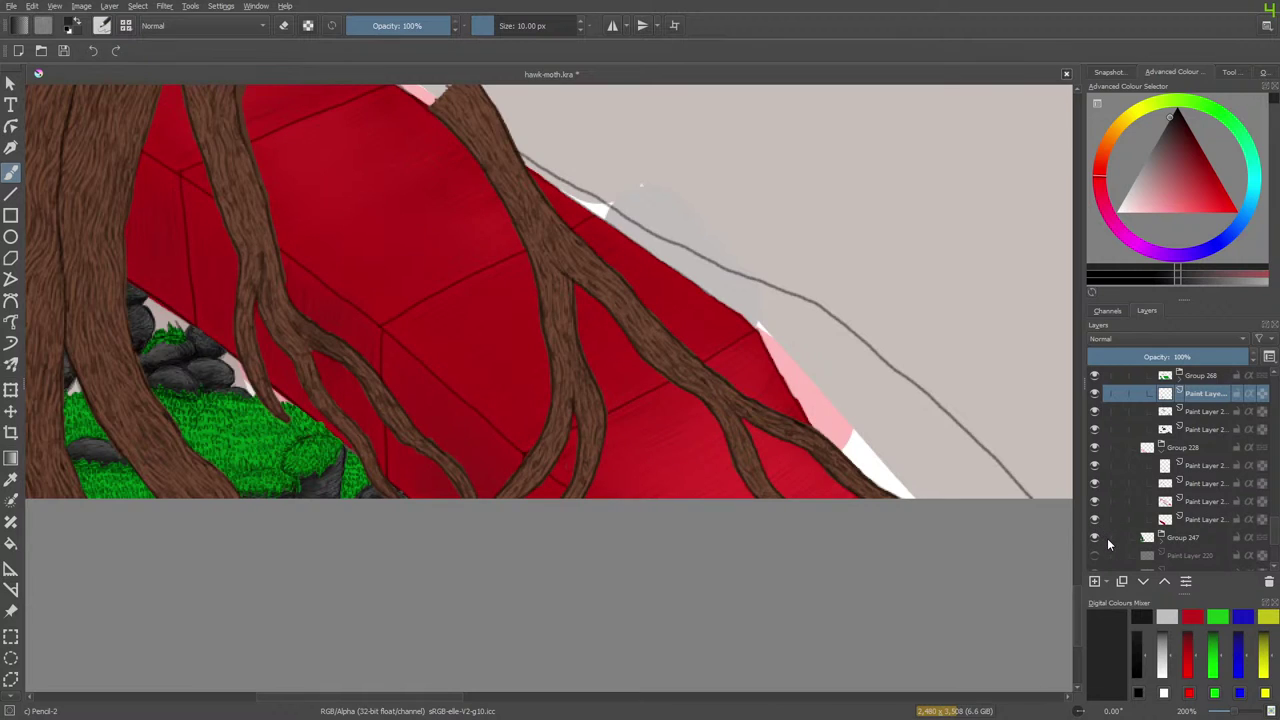
{"action": "scroll", "coordinate": [1074, 601], "scroll_direction": "up", "scroll_amount": 5}
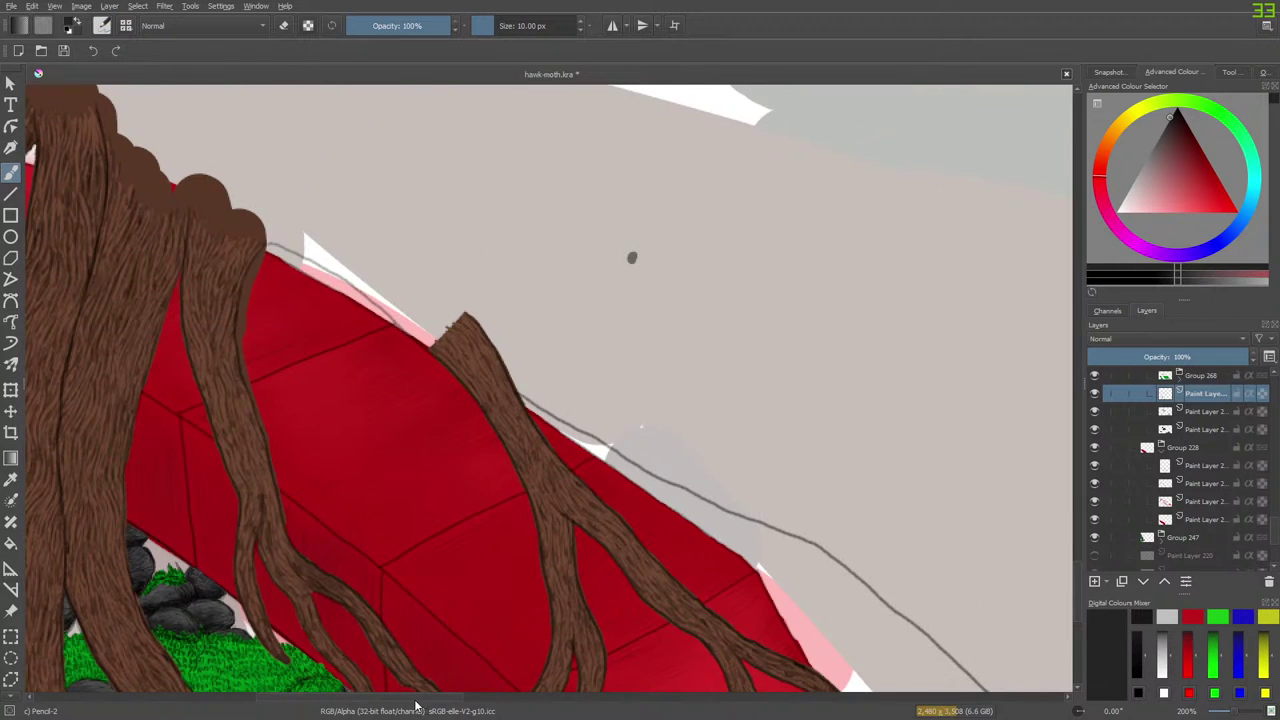
{"action": "mouse_move", "coordinate": [418, 700]}
{"action": "left_mouse_down"}
{"action": "mouse_move", "coordinate": [307, 692]}
{"action": "mouse_move", "coordinate": [320, 694]}
{"action": "left_mouse_up"}
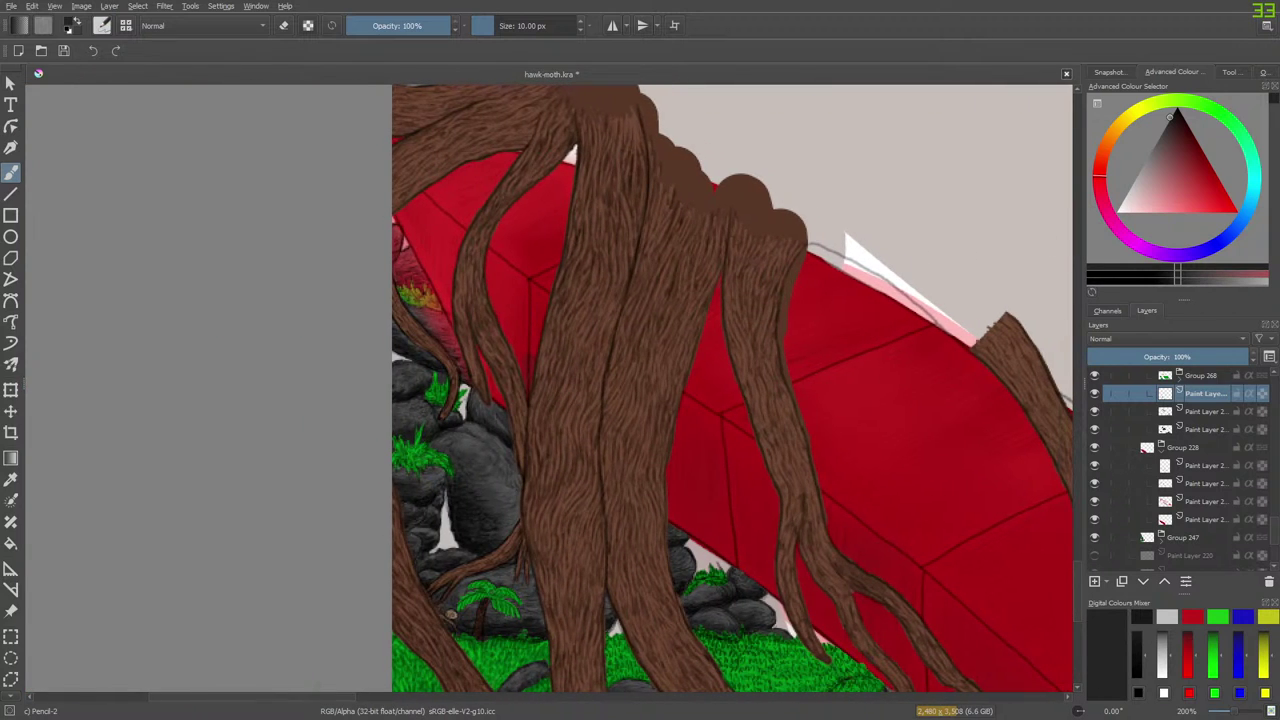
{"action": "left_click_drag", "start_coordinate": [1234, 711], "coordinate": [1231, 711]}
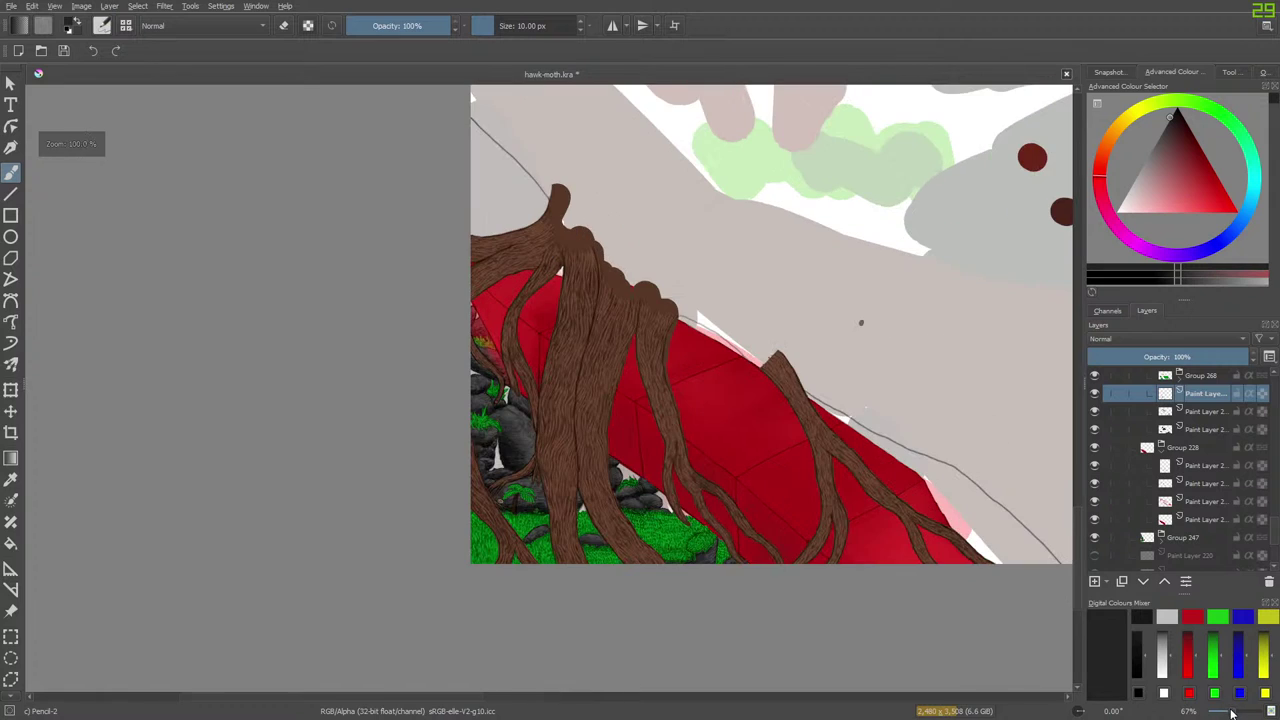
{"action": "scroll", "coordinate": [1233, 712], "scroll_direction": "up", "scroll_amount": 1}
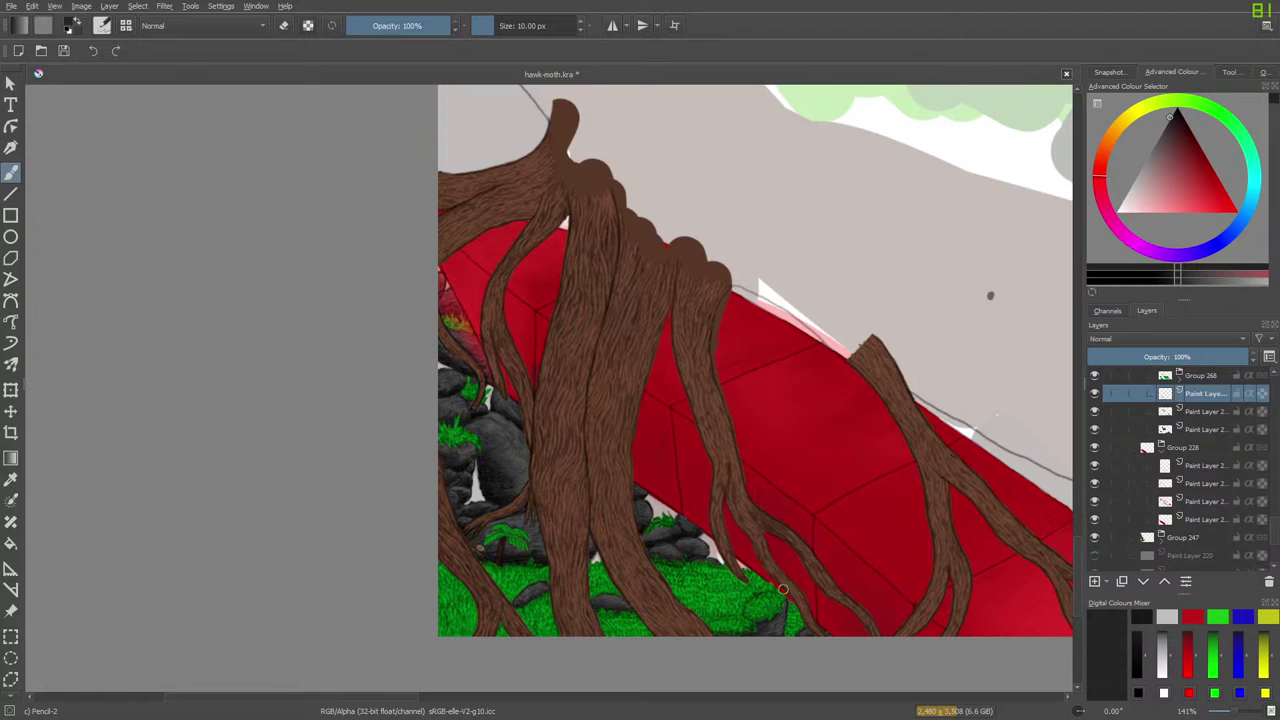
Select and check the red base layer at the bottom of Group 228, and hide the shading layer directly above it.
{"action": "left_click", "coordinate": [1200, 521]}
{"action": "left_click", "coordinate": [1095, 521]}
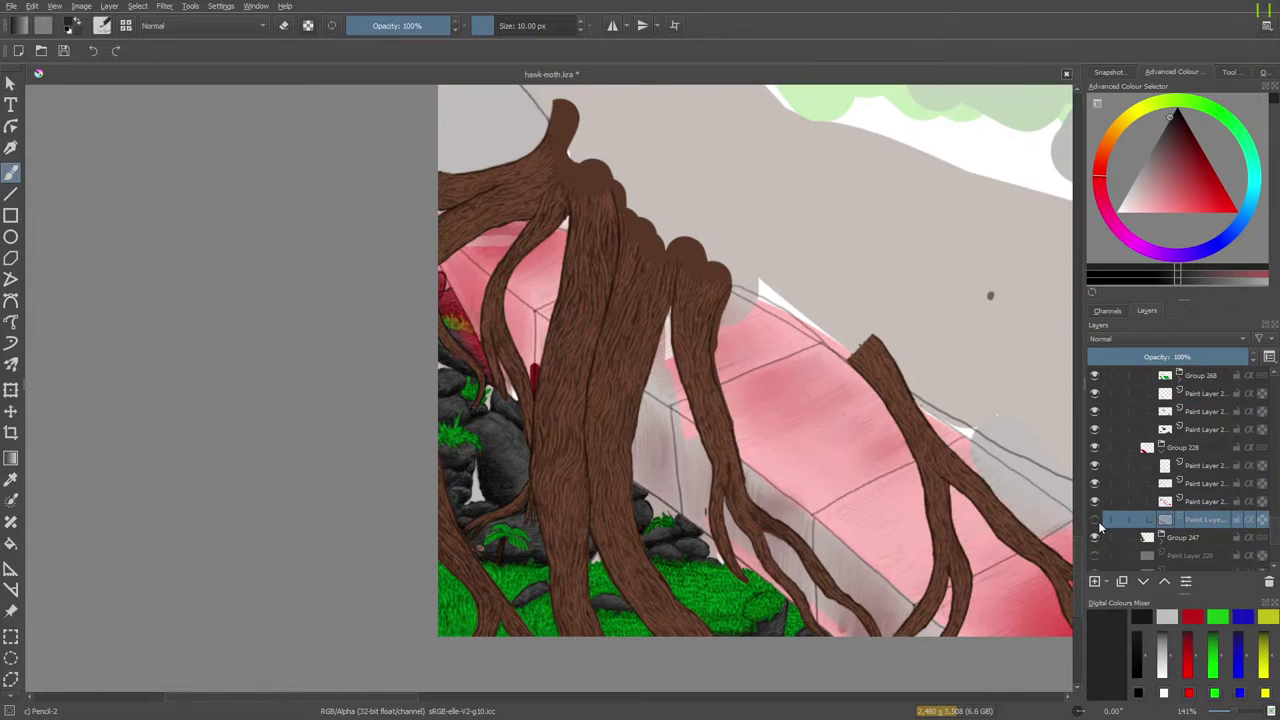
{"action": "left_click", "coordinate": [1095, 520]}
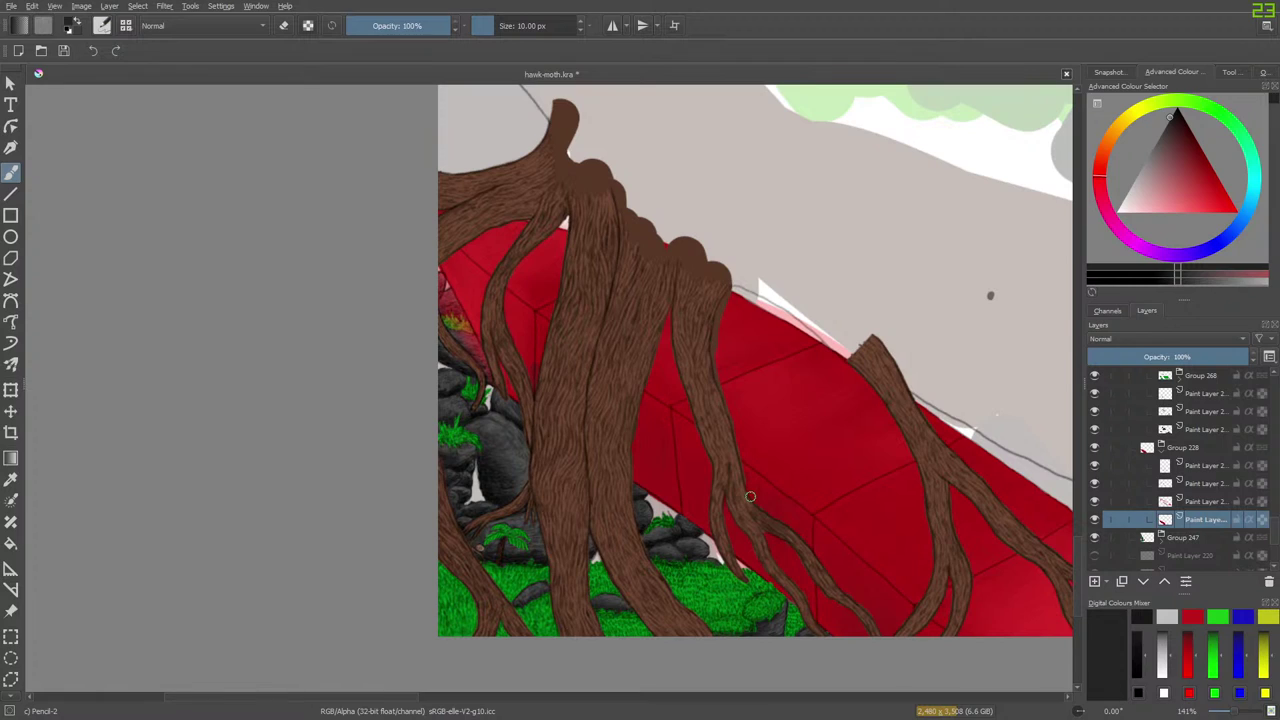
{"action": "left_click", "coordinate": [1095, 501]}
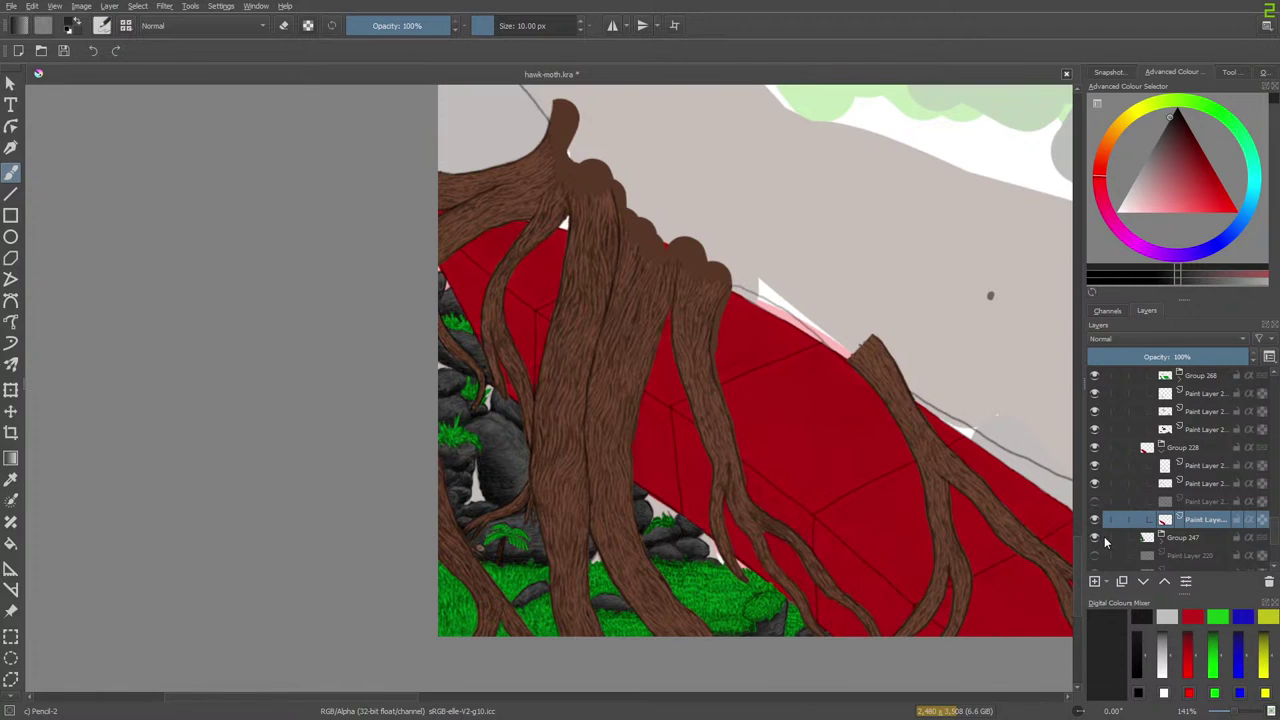
Sample the blocks' base red, touch up their lower edge beside the grass, and trim it with the 50 px Eraser Circle.
{"action": "key", "text": "p"}
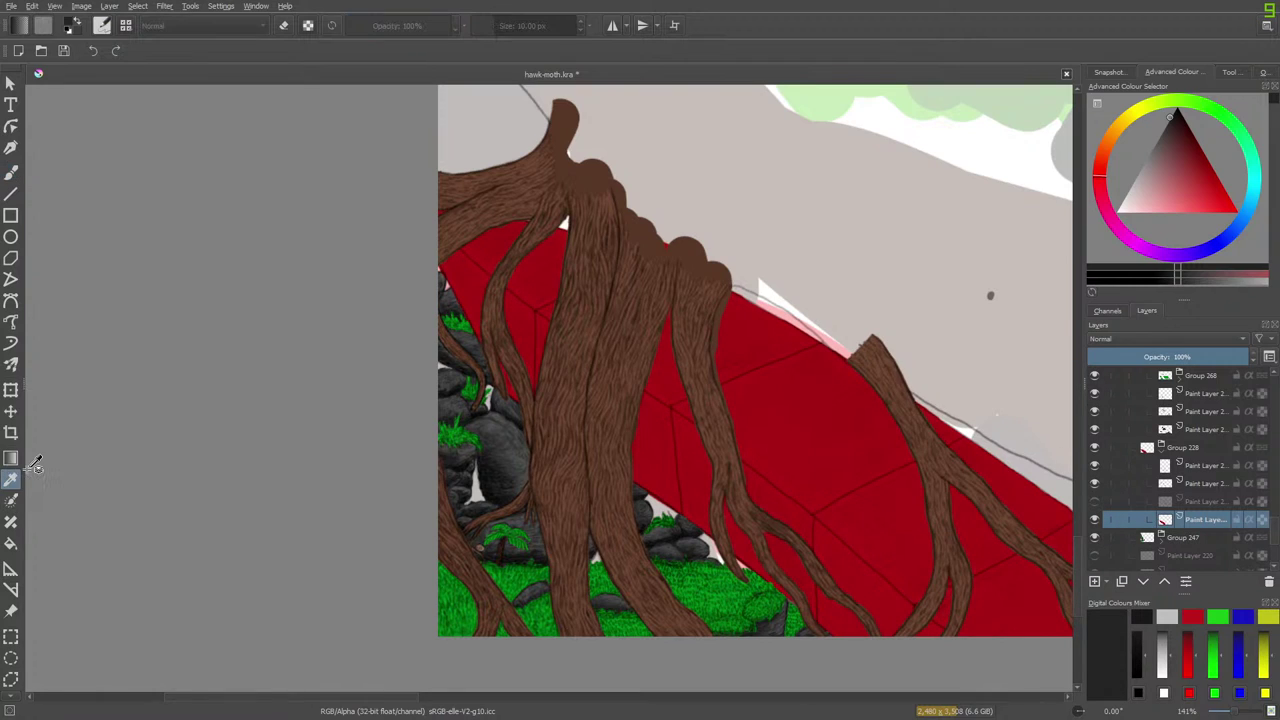
{"action": "left_click", "coordinate": [776, 464]}
{"action": "key", "text": "b"}
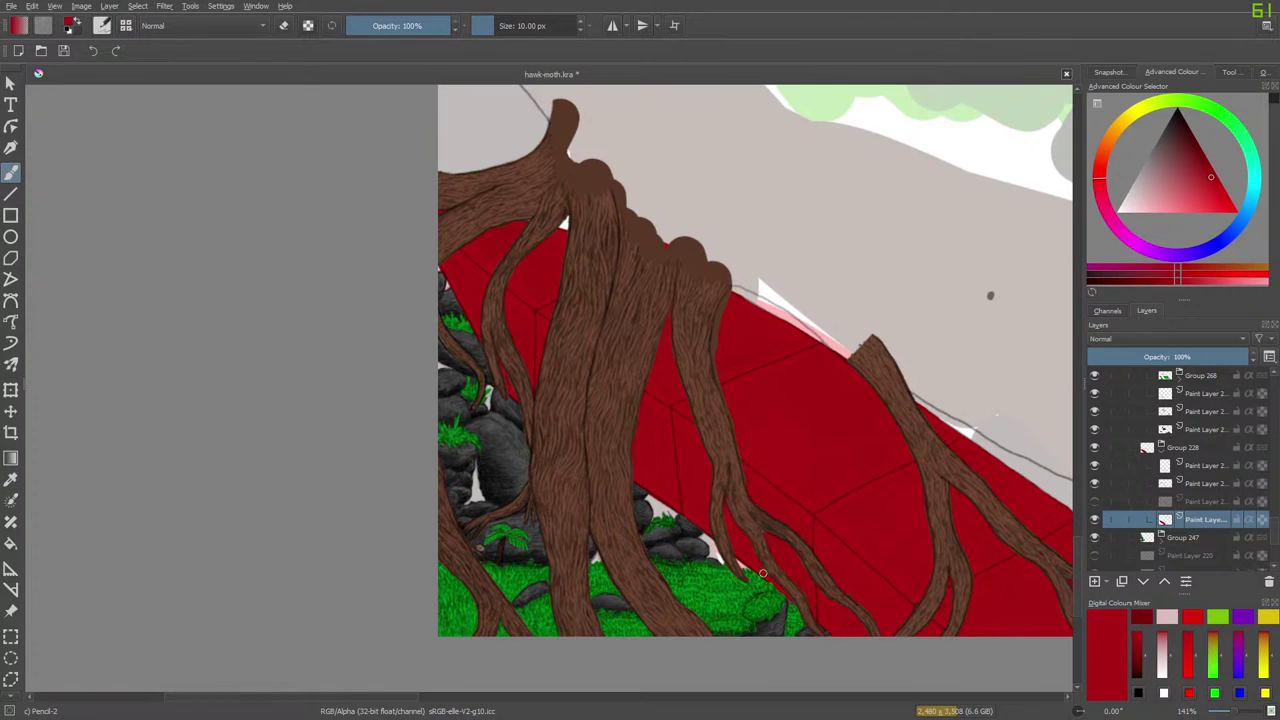
{"action": "left_click_drag", "start_coordinate": [747, 556], "coordinate": [754, 544]}
{"action": "key", "text": "e"}
{"action": "mouse_move", "coordinate": [790, 625]}
{"action": "left_mouse_down"}
{"action": "mouse_move", "coordinate": [744, 581]}
{"action": "mouse_move", "coordinate": [810, 625]}
{"action": "left_mouse_up"}
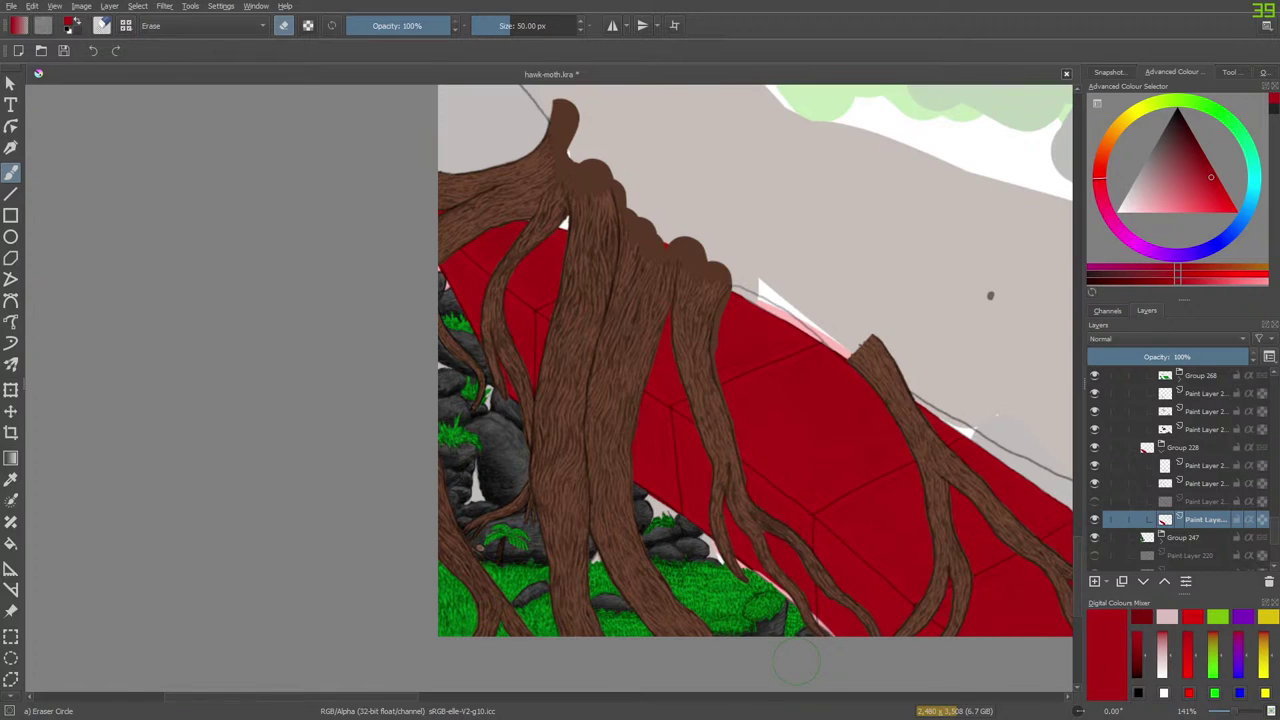
{"action": "key", "text": "slash"}
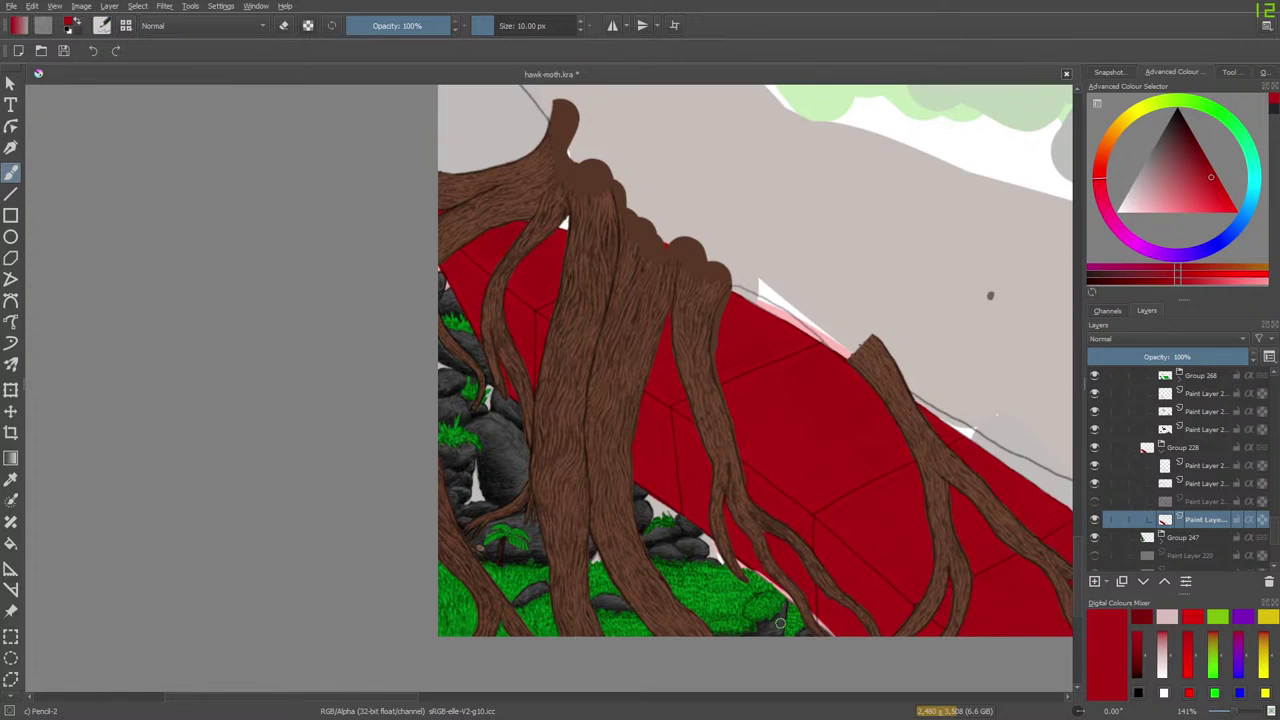
Collapse Group 228 and toggle Group 268's visibility to check which part of the foreground it holds.
{"action": "left_click", "coordinate": [1237, 711]}
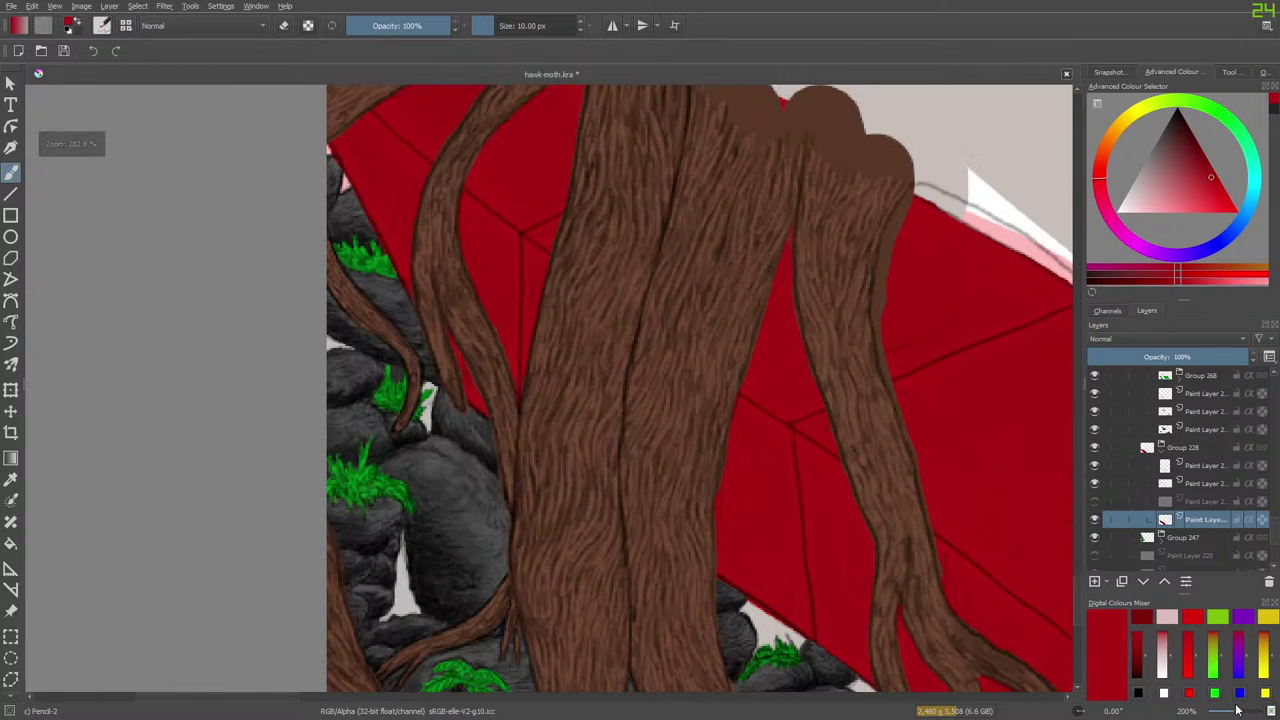
{"action": "scroll", "coordinate": [1081, 605], "scroll_direction": "down", "scroll_amount": 3}
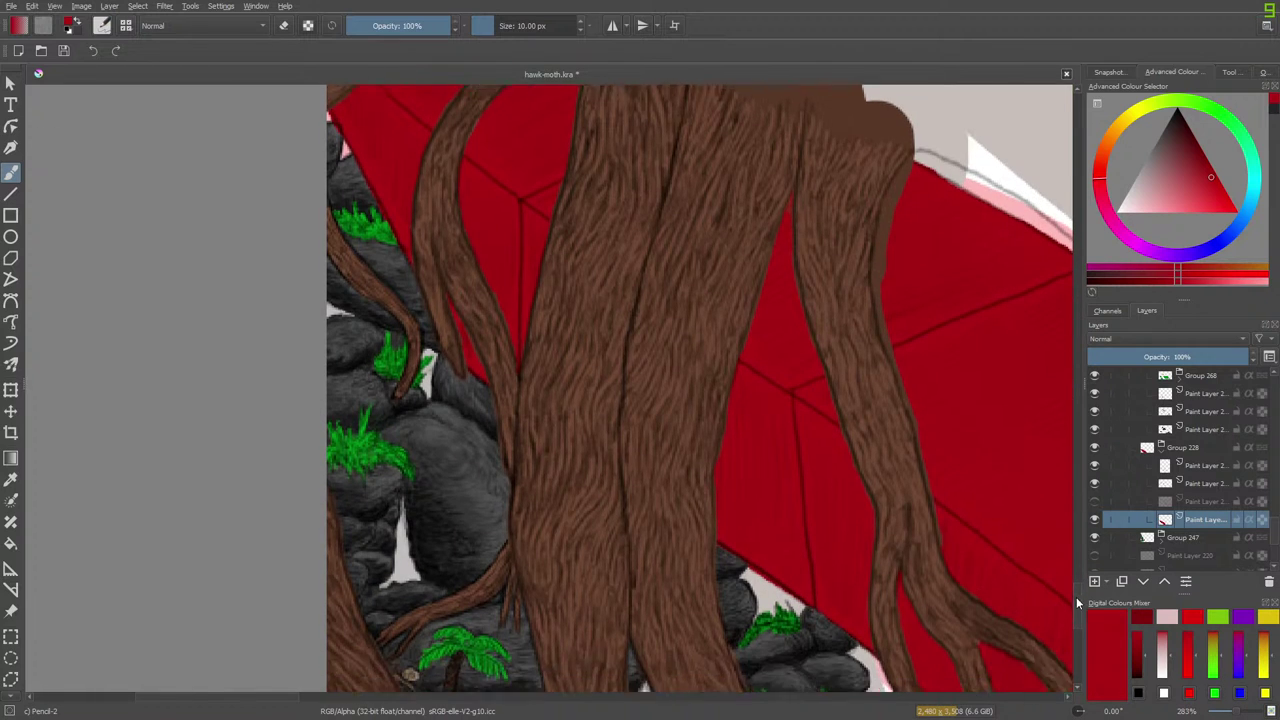
{"action": "left_click", "coordinate": [1160, 447]}
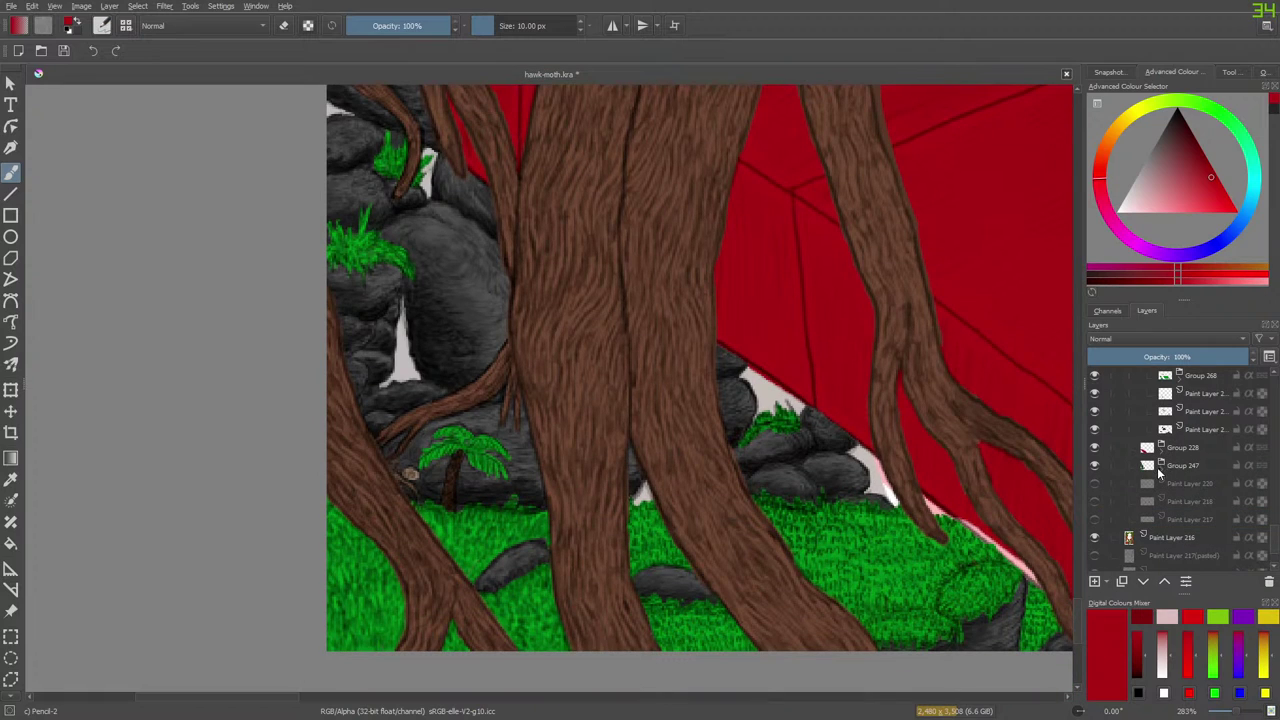
{"action": "left_click", "coordinate": [1178, 377]}
{"action": "left_click", "coordinate": [1178, 378]}
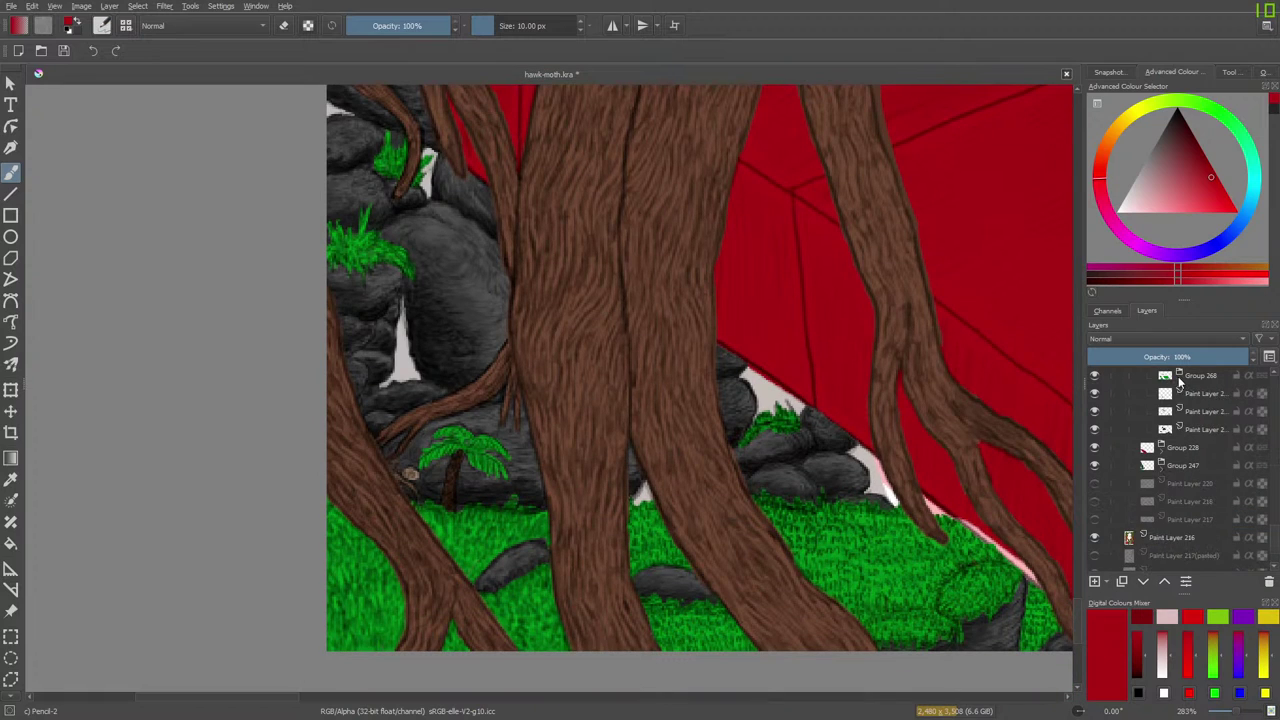
{"action": "left_click", "coordinate": [1095, 378]}
{"action": "left_click", "coordinate": [1096, 379]}
Move Group 228 up the layer stack until it sits above Group 268, and expand it.
{"action": "left_click", "coordinate": [1168, 450]}
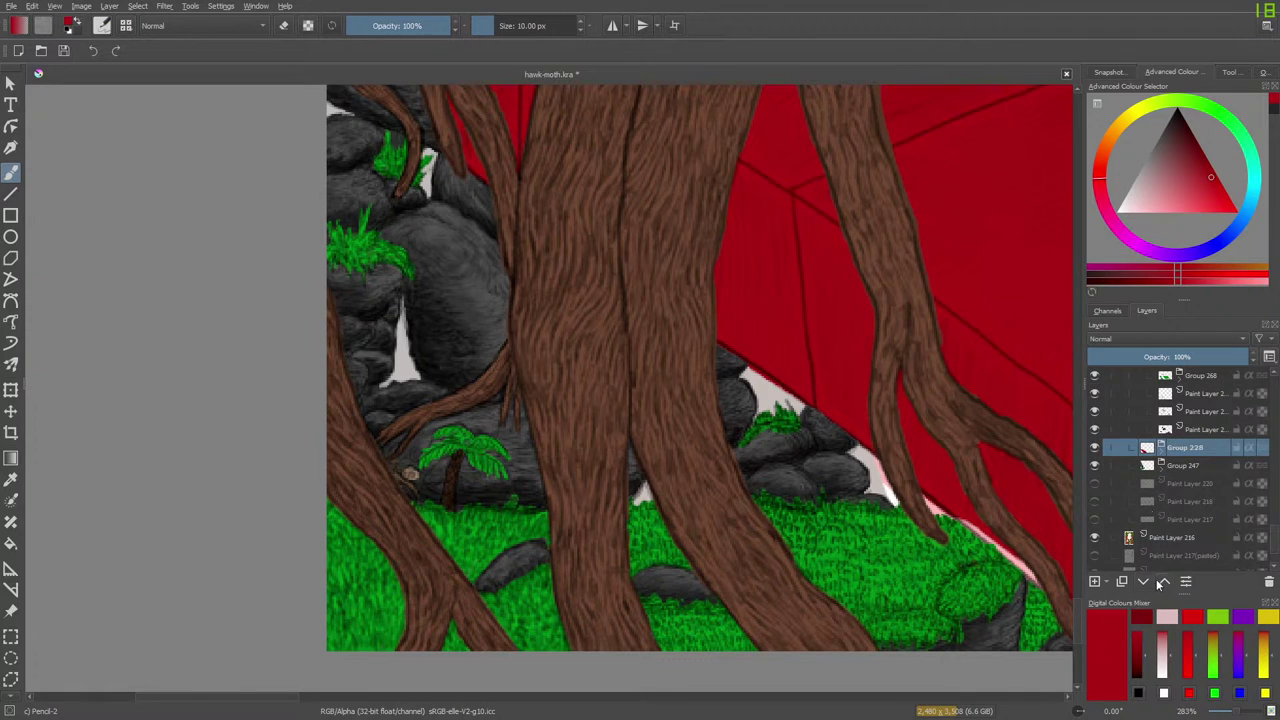
{"action": "left_click", "coordinate": [1165, 584]}
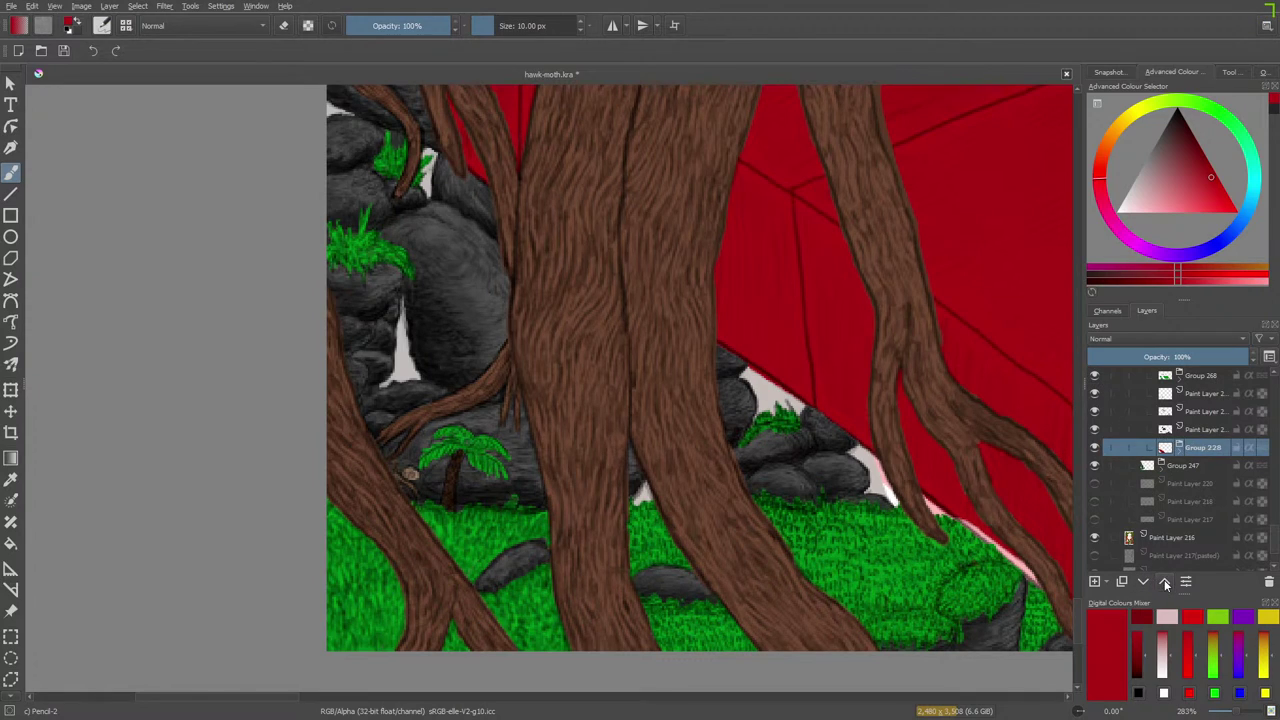
{"action": "left_click", "coordinate": [1165, 584]}
{"action": "left_click", "coordinate": [1165, 584]}
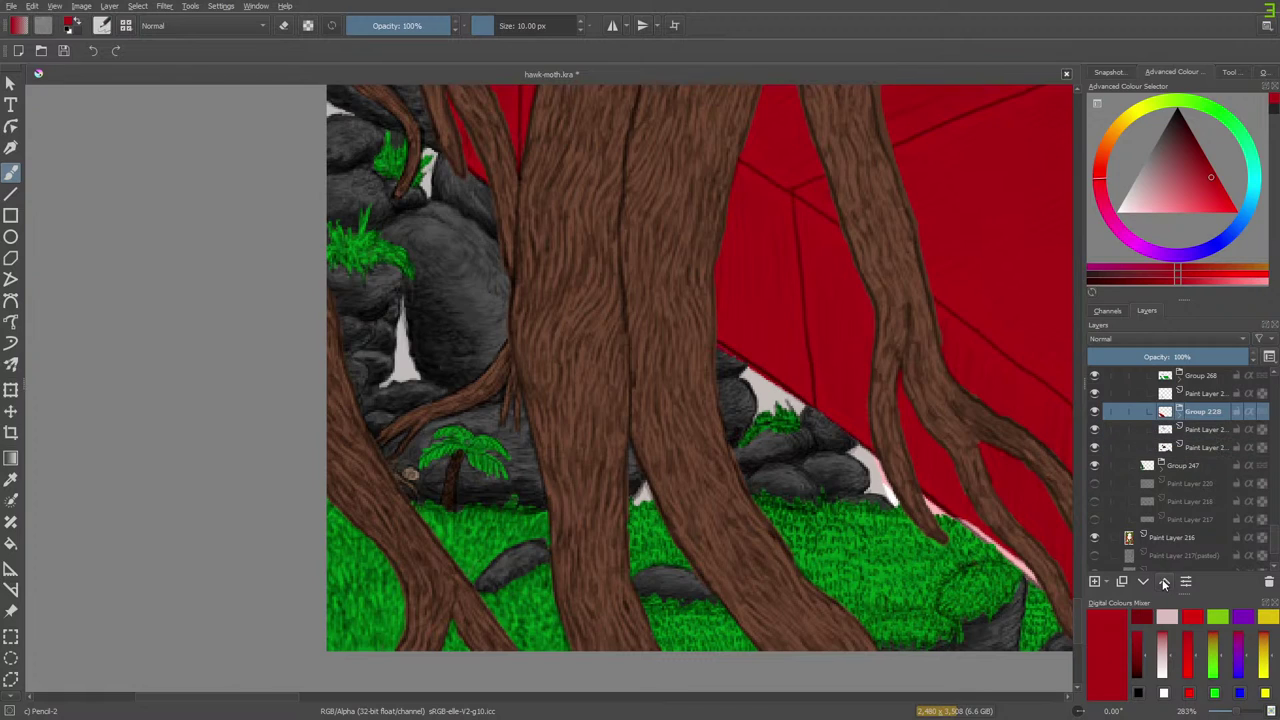
{"action": "left_click", "coordinate": [1165, 584]}
{"action": "left_click", "coordinate": [1165, 584]}
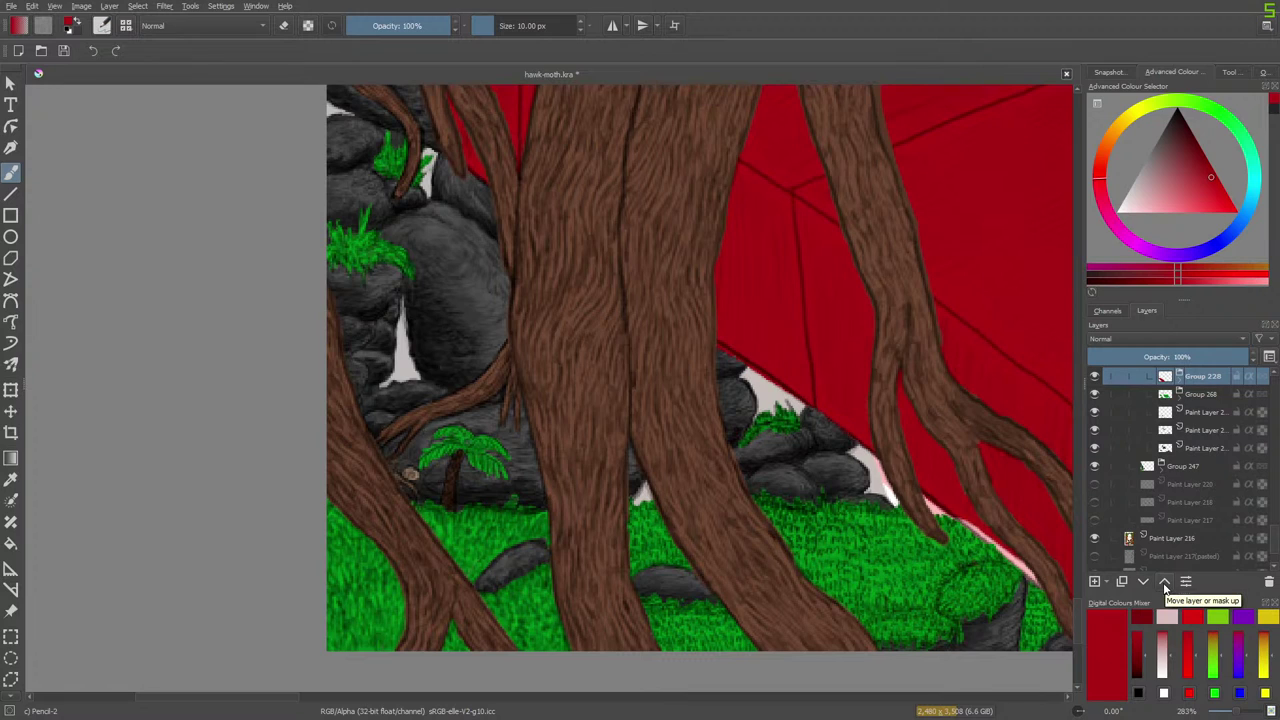
{"action": "left_click", "coordinate": [1179, 378]}
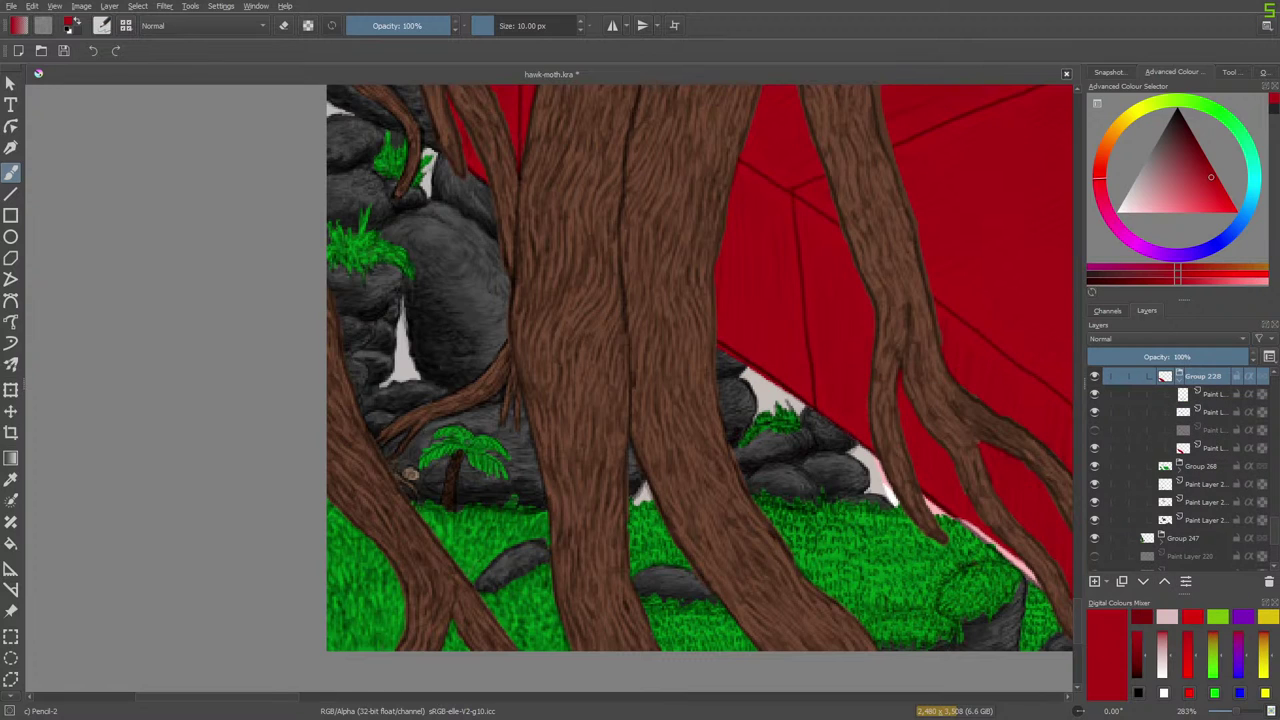
Switch to the Basic-1 brush preset and reduce its size to 7.12 px.
{"action": "left_click_drag", "start_coordinate": [269, 700], "coordinate": [352, 695]}
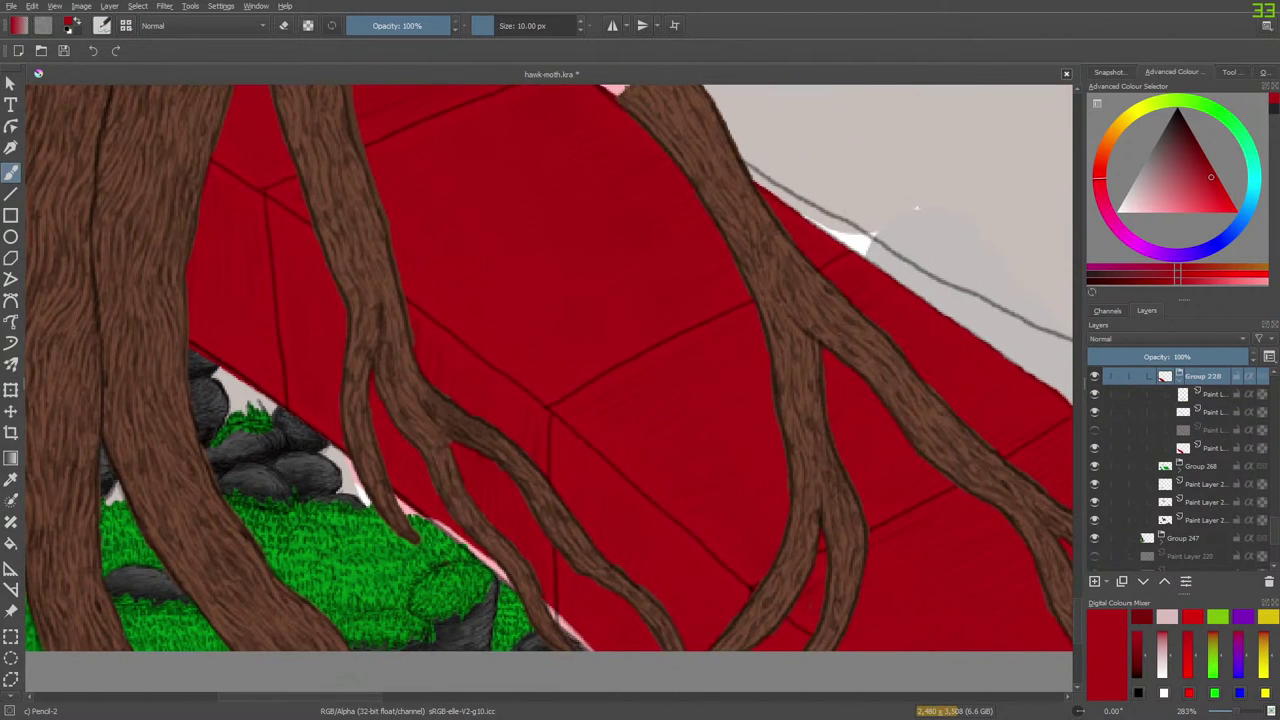
{"action": "left_click", "coordinate": [100, 25]}
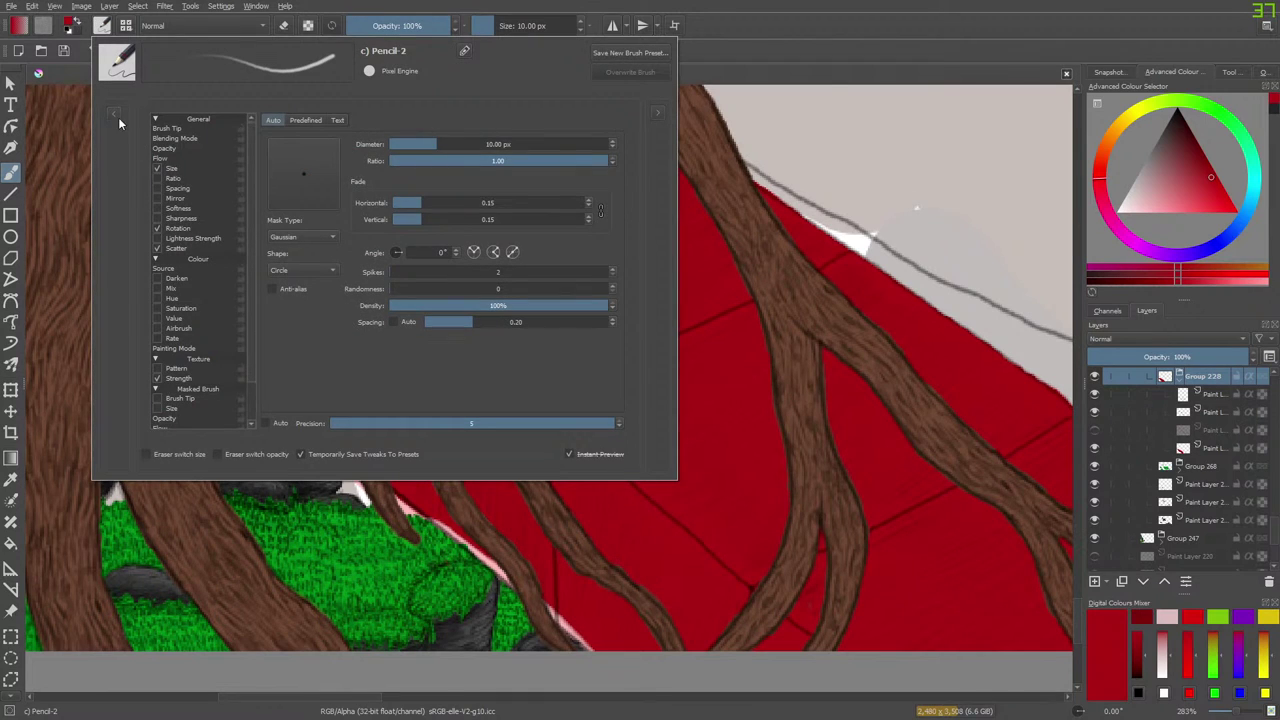
{"action": "left_click", "coordinate": [195, 172]}
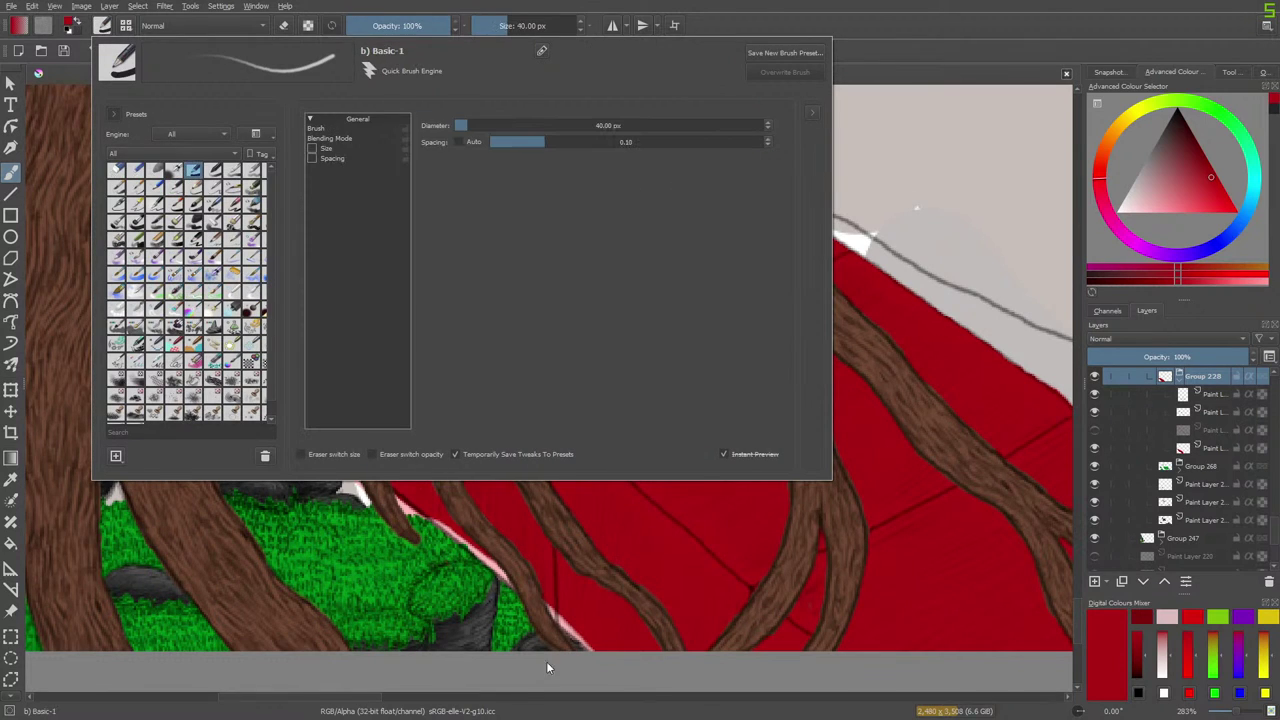
{"action": "right_click", "coordinate": [597, 515]}
{"action": "left_click", "coordinate": [387, 377]}
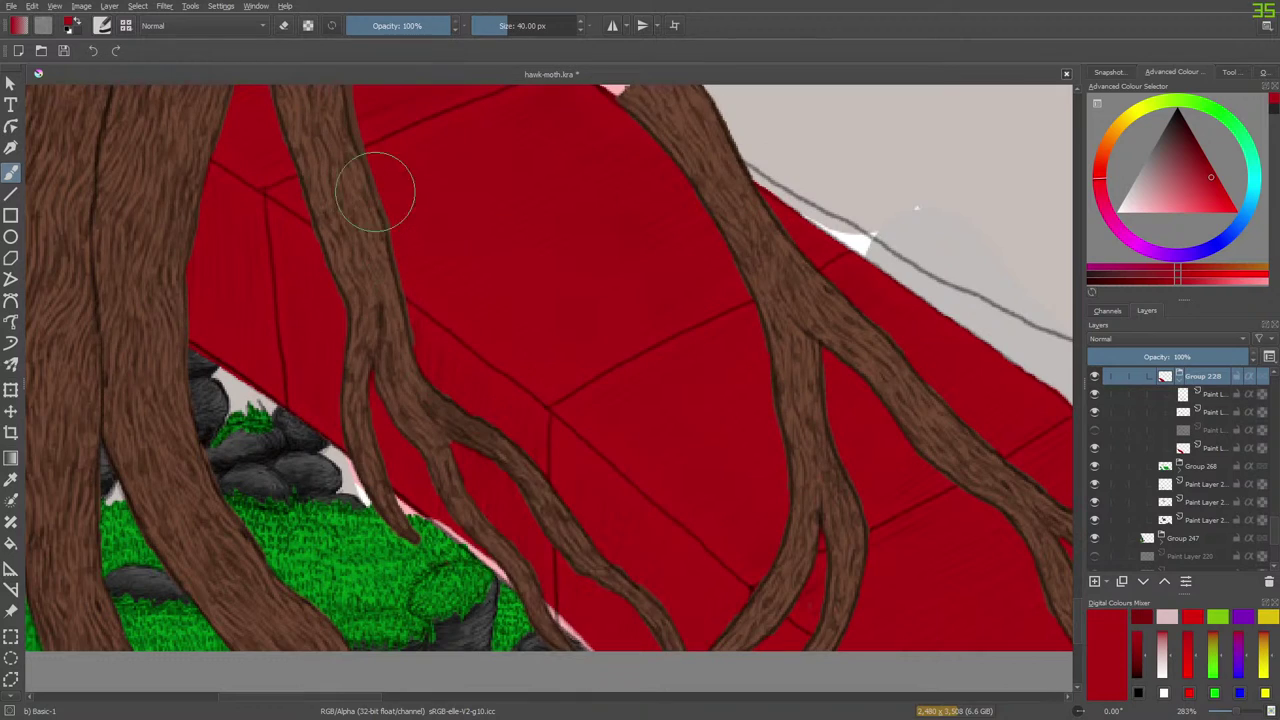
{"action": "left_click_drag", "start_coordinate": [503, 30], "coordinate": [479, 20]}
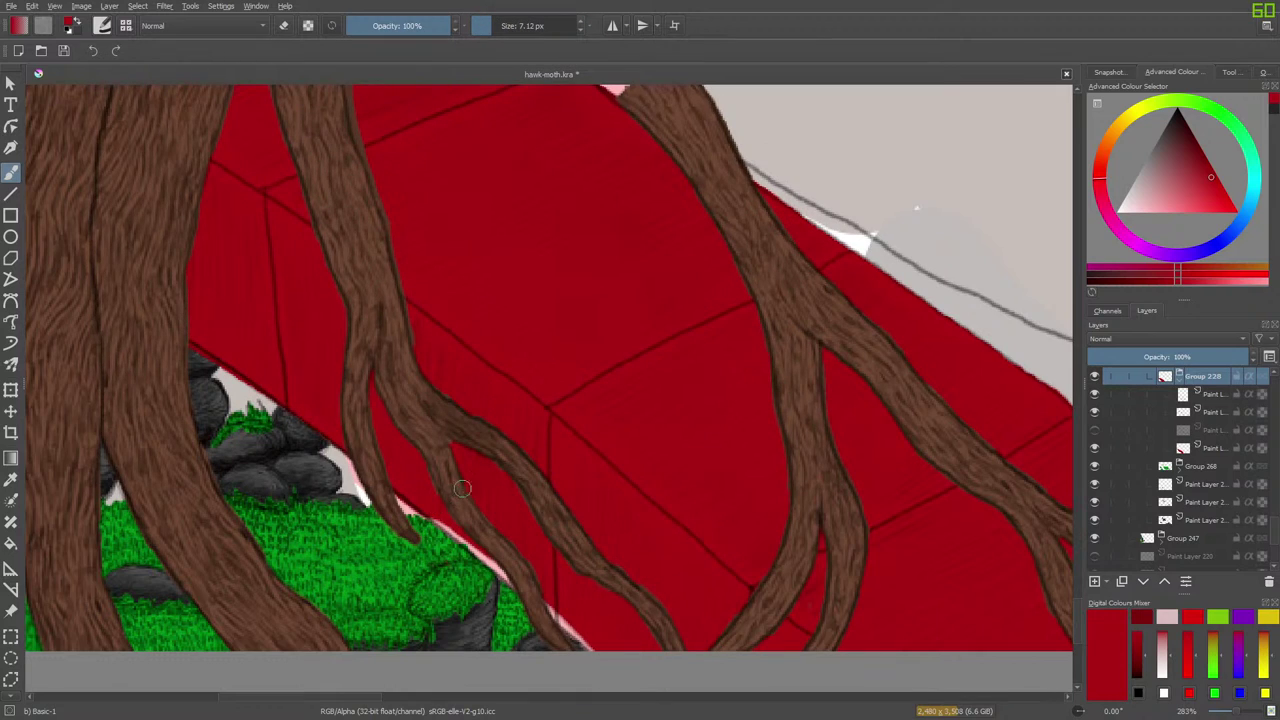
Paint red on Group 228's base layer to close the pale gap between the blocks' lower edge and the grass.
{"action": "left_click", "coordinate": [1194, 441]}
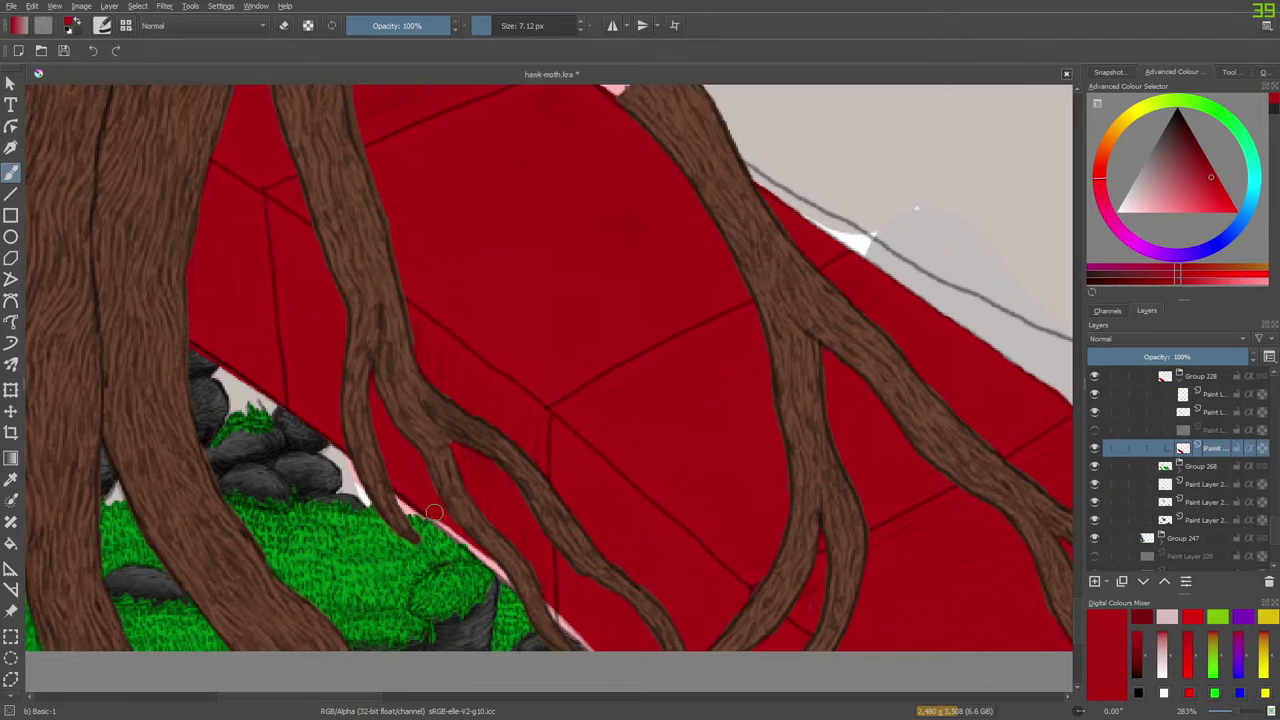
{"action": "mouse_move", "coordinate": [434, 512]}
{"action": "left_mouse_down"}
{"action": "mouse_move", "coordinate": [563, 621]}
{"action": "mouse_move", "coordinate": [479, 549]}
{"action": "left_mouse_up"}
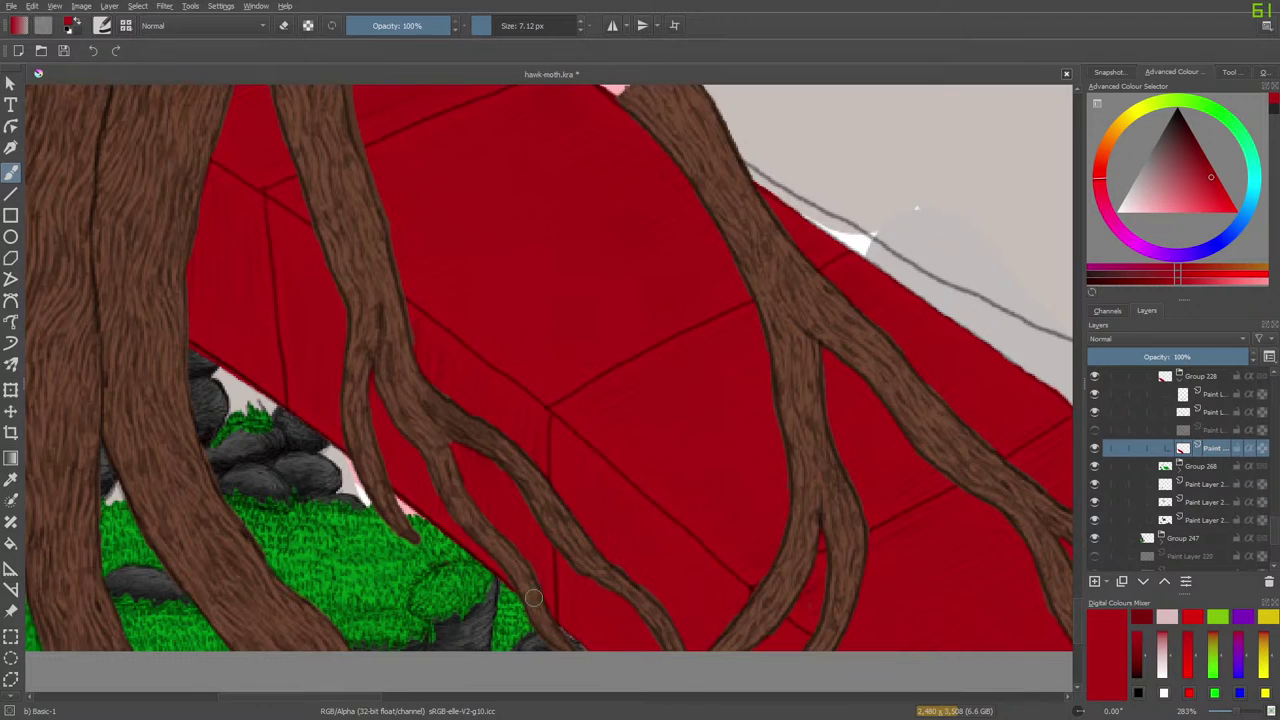
{"action": "left_click_drag", "start_coordinate": [588, 646], "coordinate": [536, 600]}
Show the shading layer of Group 228 and toggle the red base layer to compare the blocks behind the upper roots.
{"action": "left_click", "coordinate": [1094, 430]}
{"action": "left_click_drag", "start_coordinate": [355, 699], "coordinate": [249, 694]}
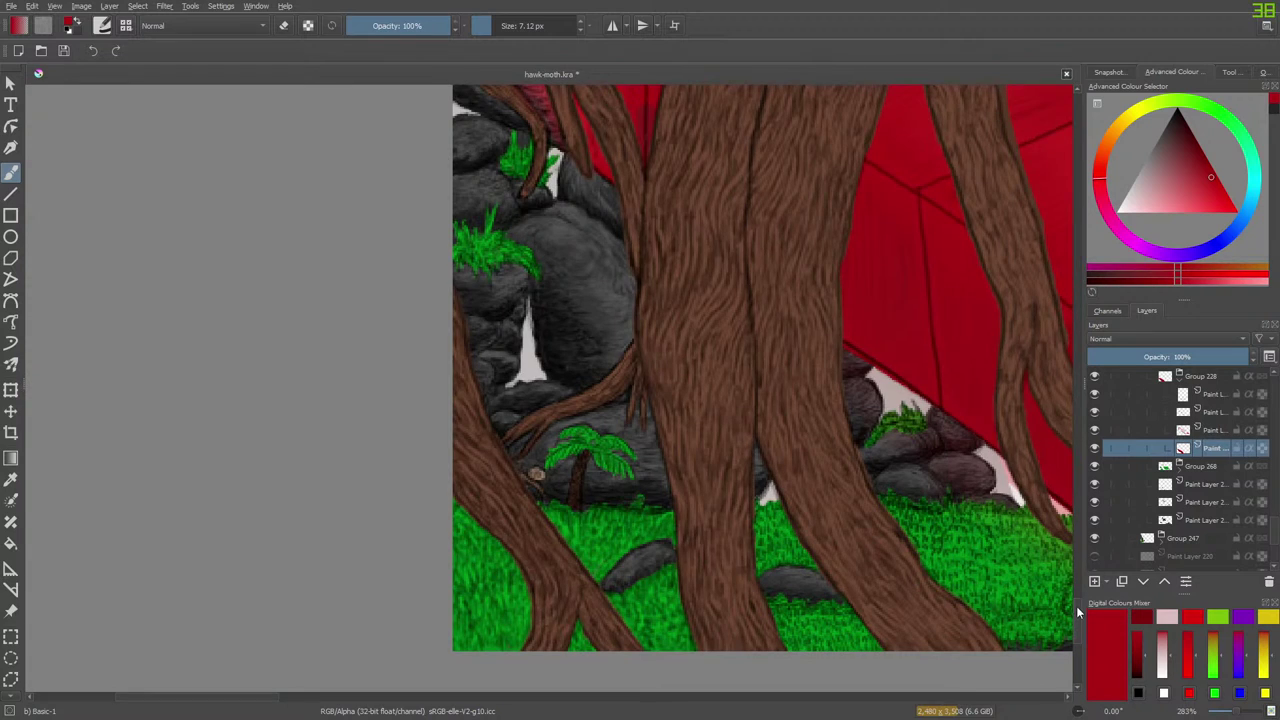
{"action": "left_click_drag", "start_coordinate": [1078, 612], "coordinate": [1080, 585]}
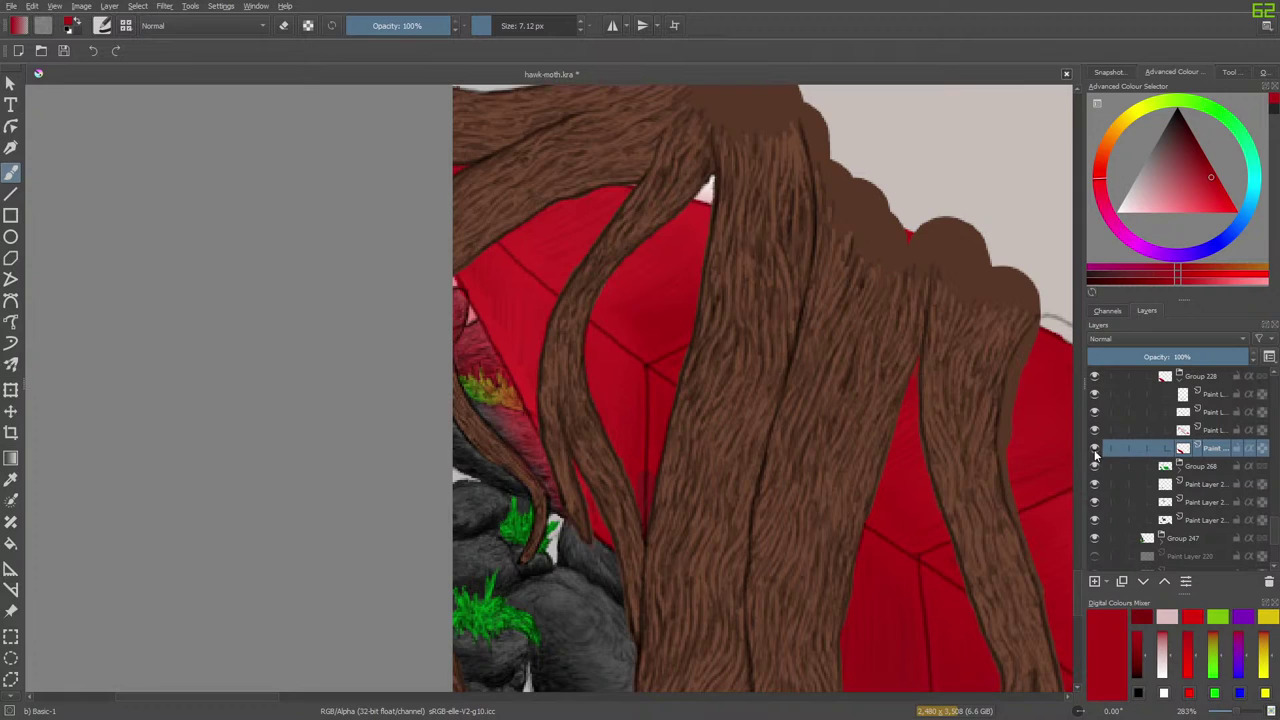
{"action": "left_click", "coordinate": [1094, 449]}
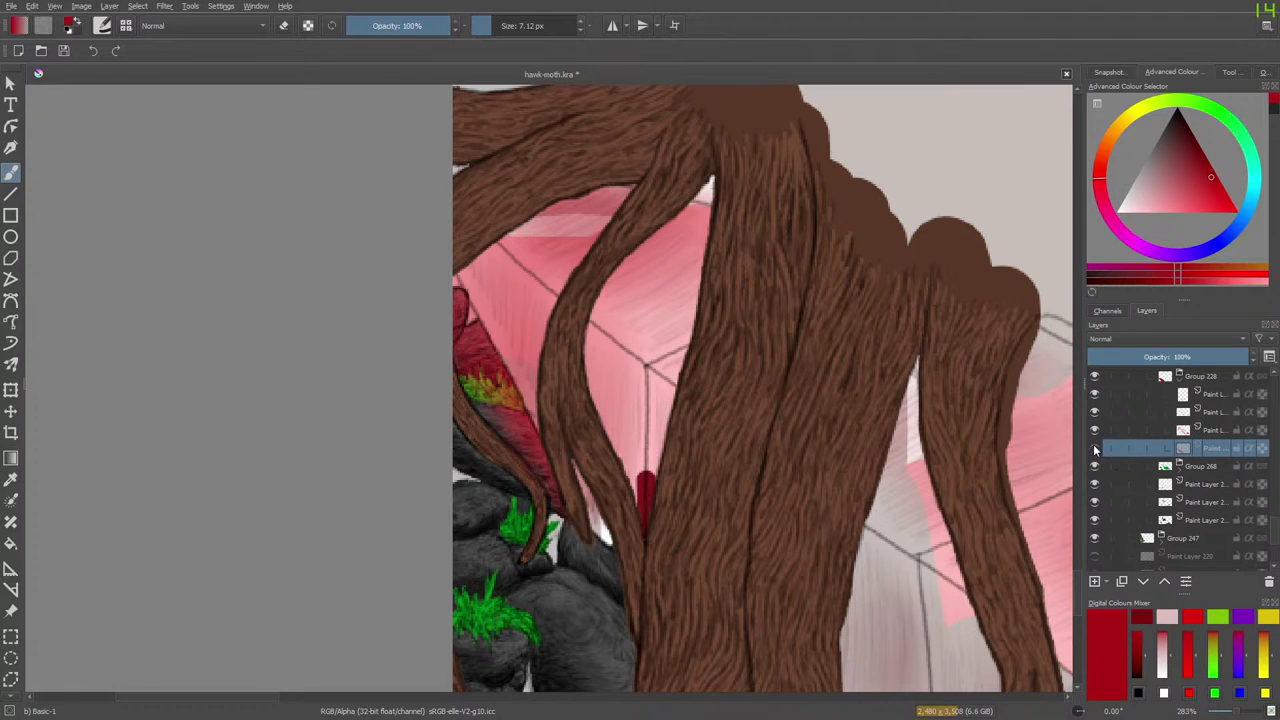
{"action": "left_click", "coordinate": [1095, 450]}
Hide the shading layer and the block outline layer of Group 228, leaving its red base layer shown.
{"action": "left_click", "coordinate": [1097, 430]}
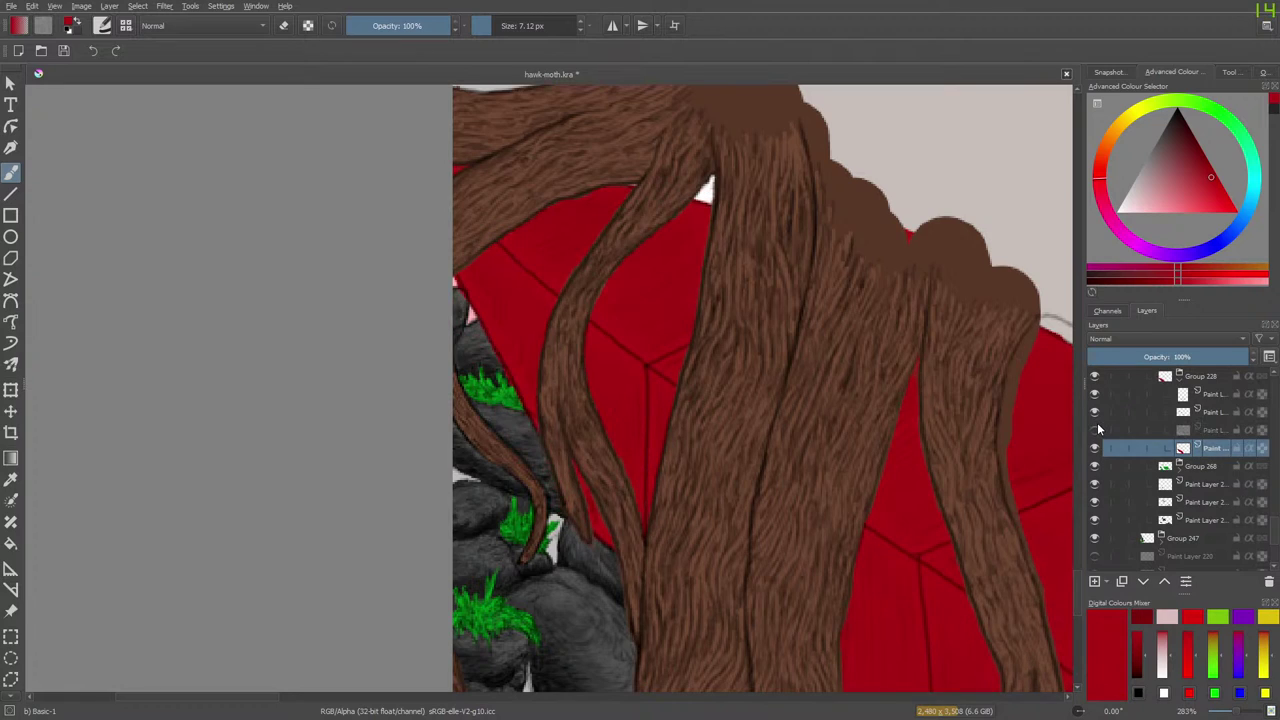
{"action": "left_click", "coordinate": [1094, 411]}
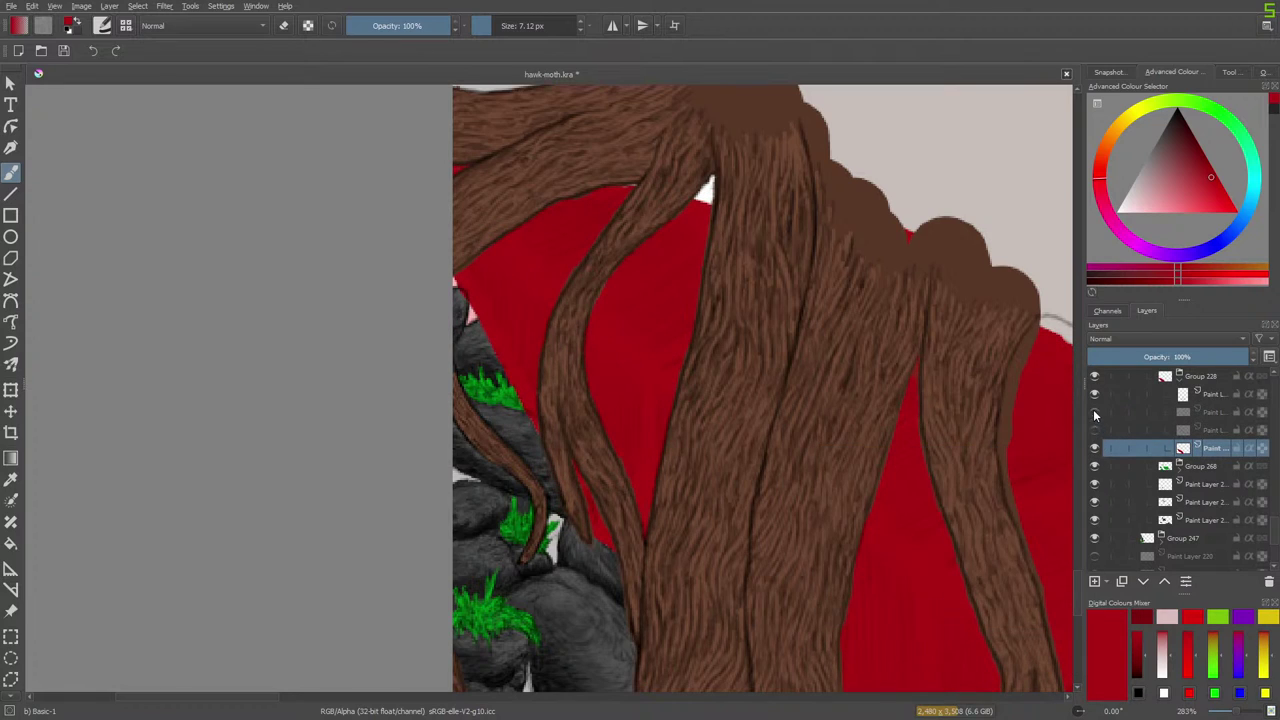
Show the shading and block outline layers of Group 228 again and toggle the red base layer to check coverage.
{"action": "left_click", "coordinate": [1094, 430]}
{"action": "left_click", "coordinate": [1094, 411]}
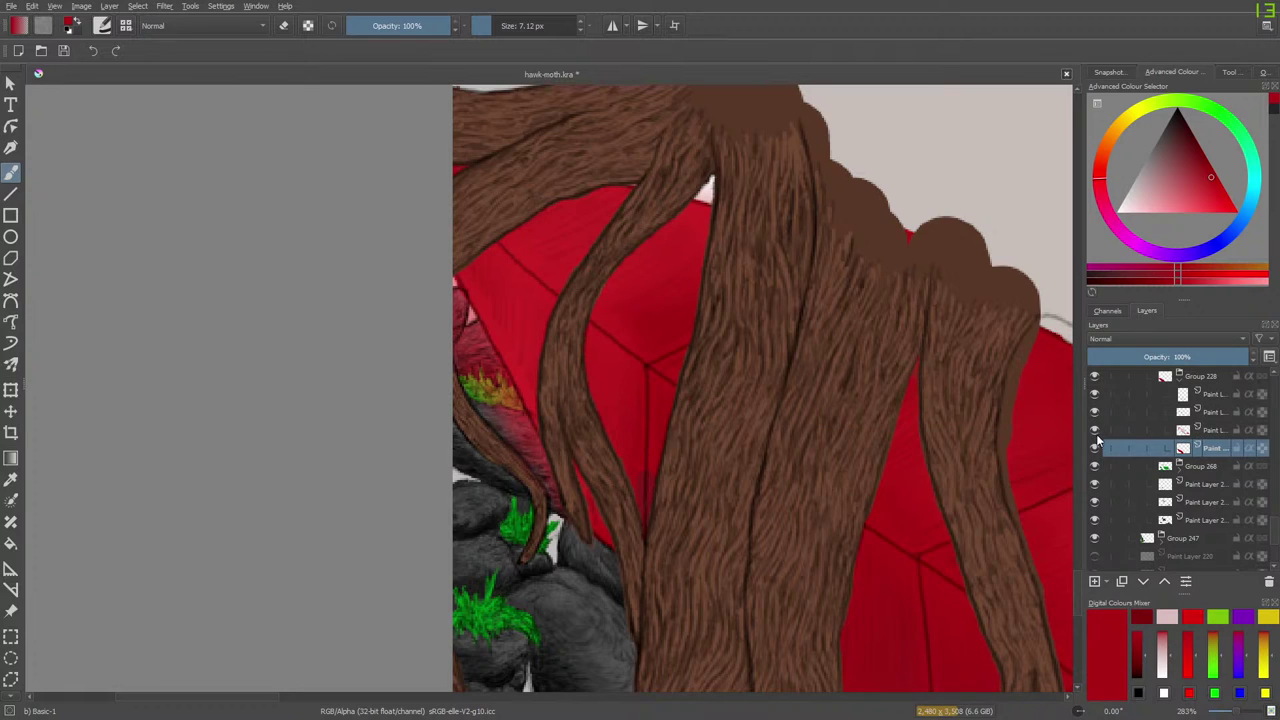
{"action": "left_click", "coordinate": [1094, 448]}
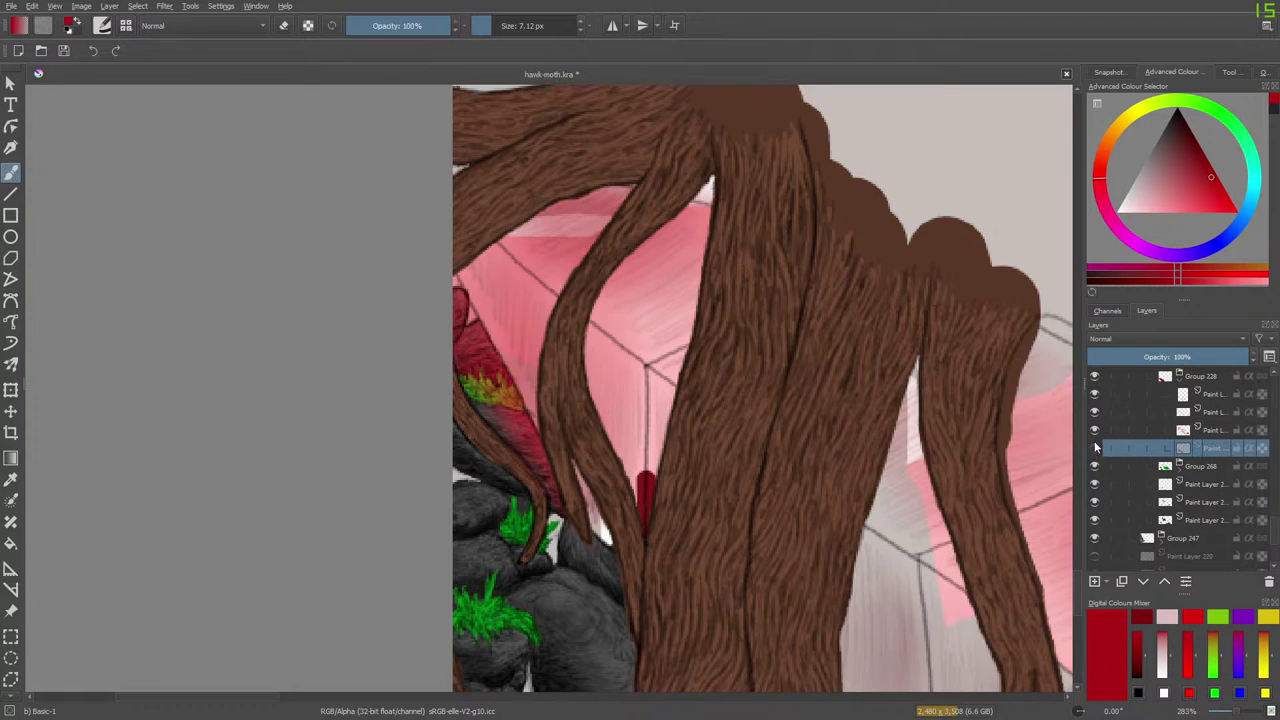
{"action": "left_click", "coordinate": [1096, 450]}
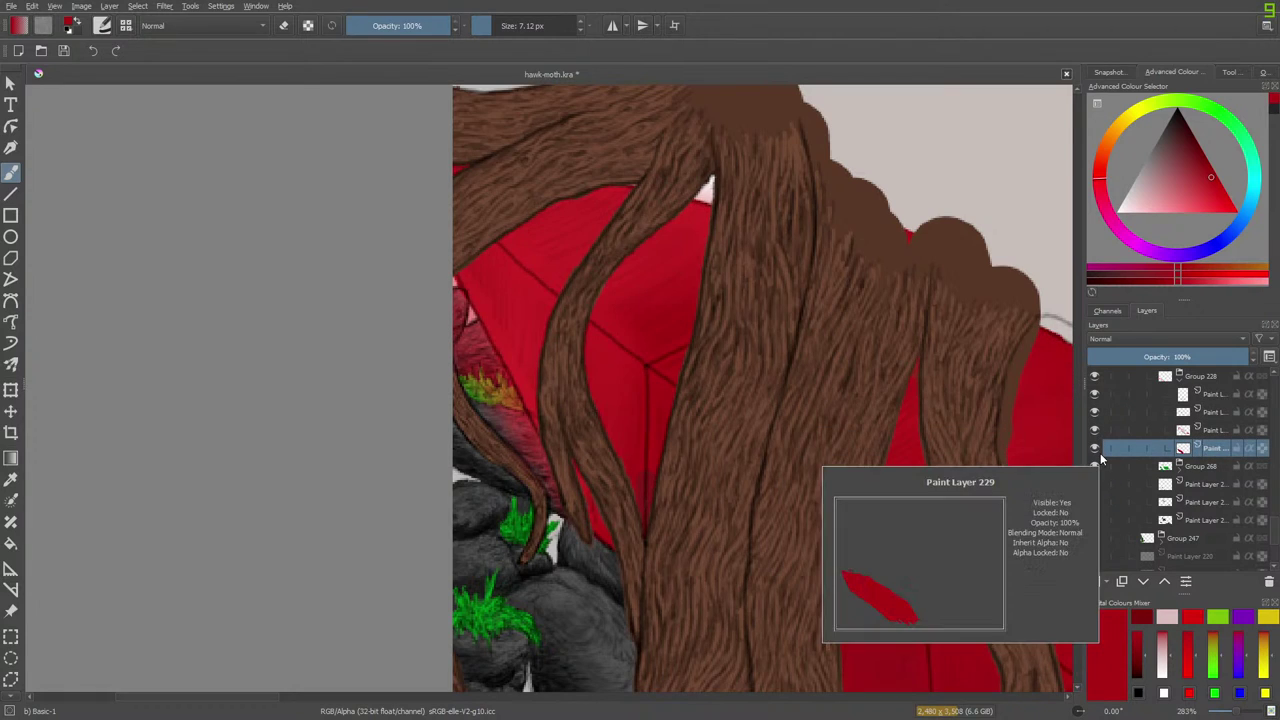
On the shading layer just above Group 228's red base, sample the block's red and dab it onto the narrow block between the roots.
{"action": "left_click", "coordinate": [1204, 428]}
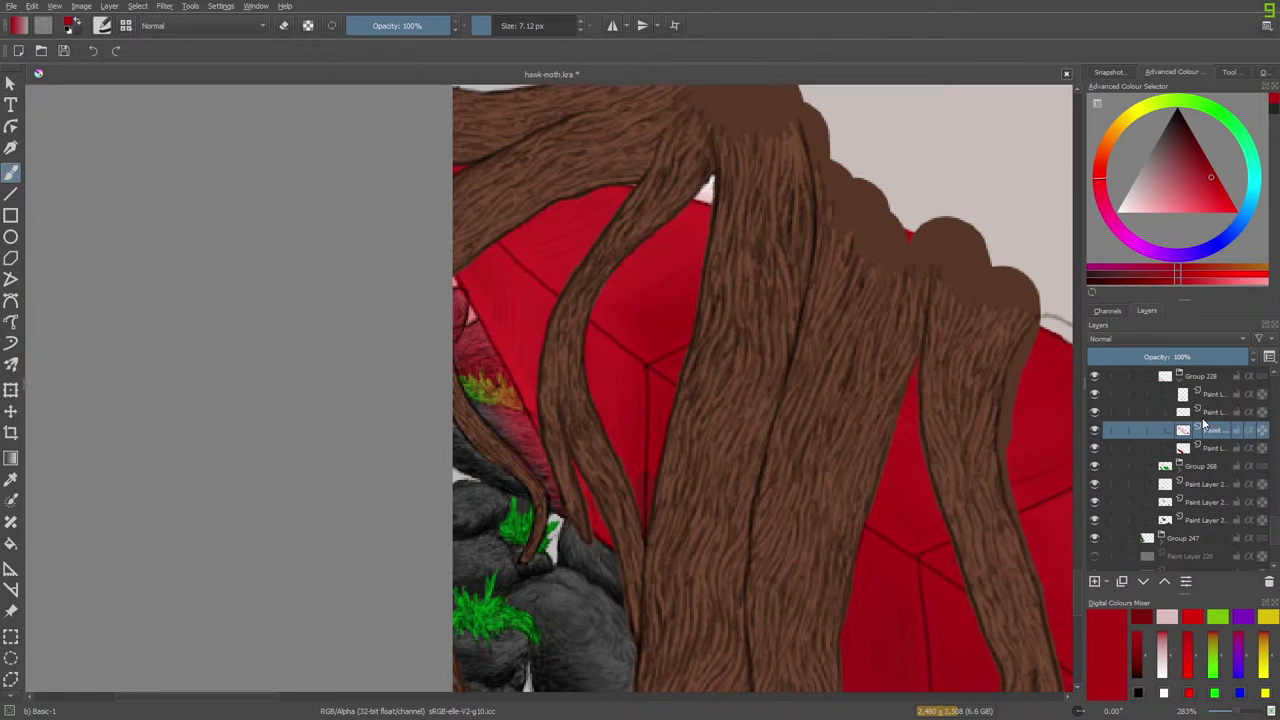
{"action": "left_click", "coordinate": [10, 479]}
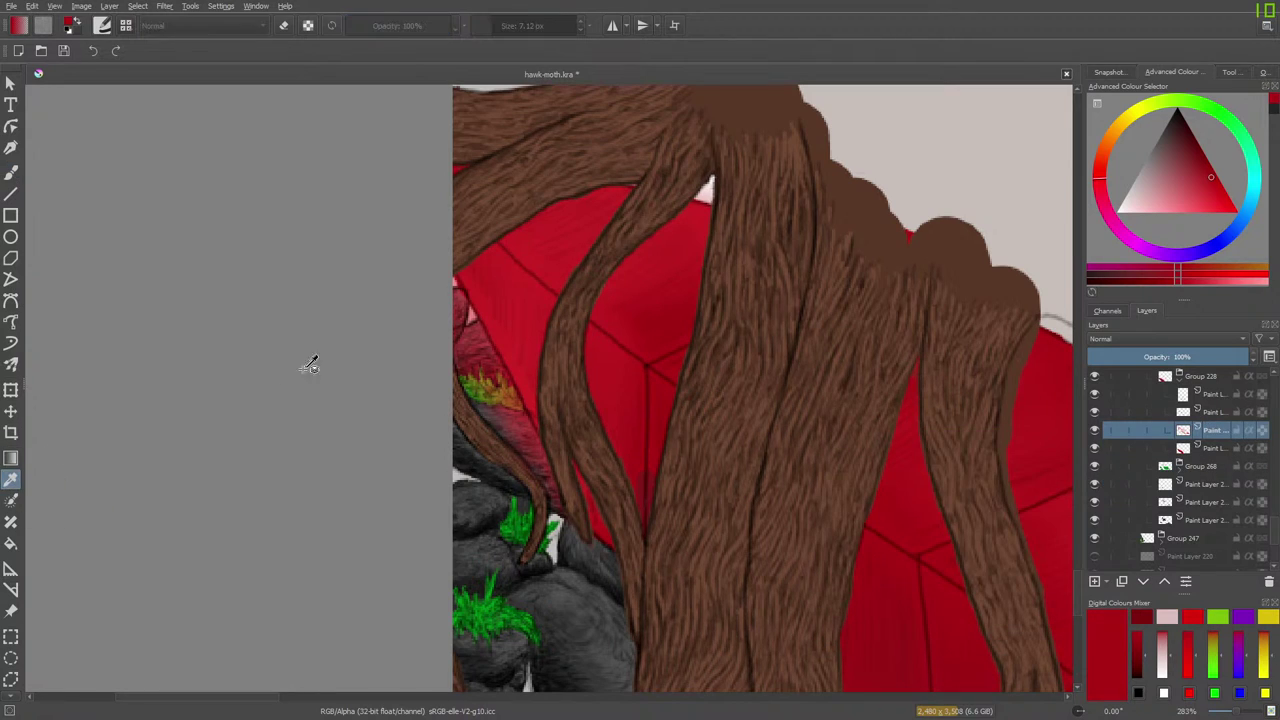
{"action": "left_click", "coordinate": [502, 346]}
{"action": "left_click", "coordinate": [12, 168]}
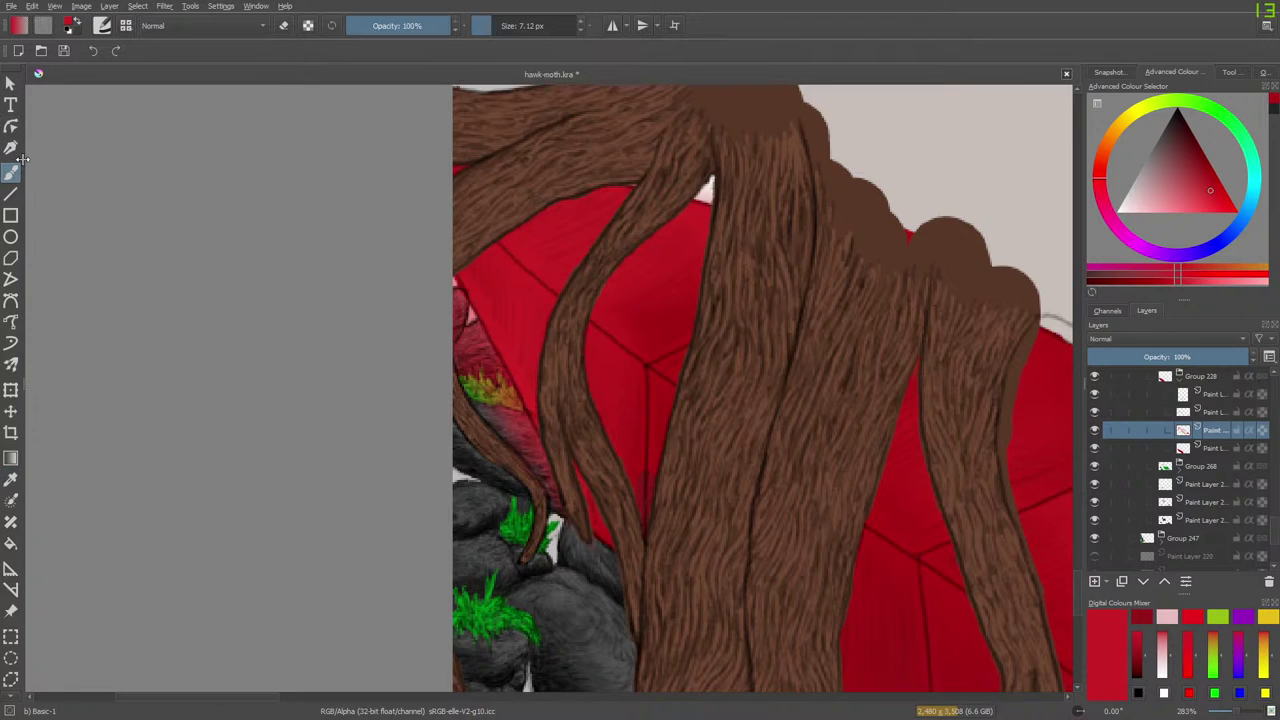
{"action": "mouse_move", "coordinate": [653, 474]}
{"action": "left_mouse_down"}
{"action": "mouse_move", "coordinate": [635, 472]}
{"action": "mouse_move", "coordinate": [643, 507]}
{"action": "mouse_move", "coordinate": [648, 480]}
{"action": "left_mouse_up"}
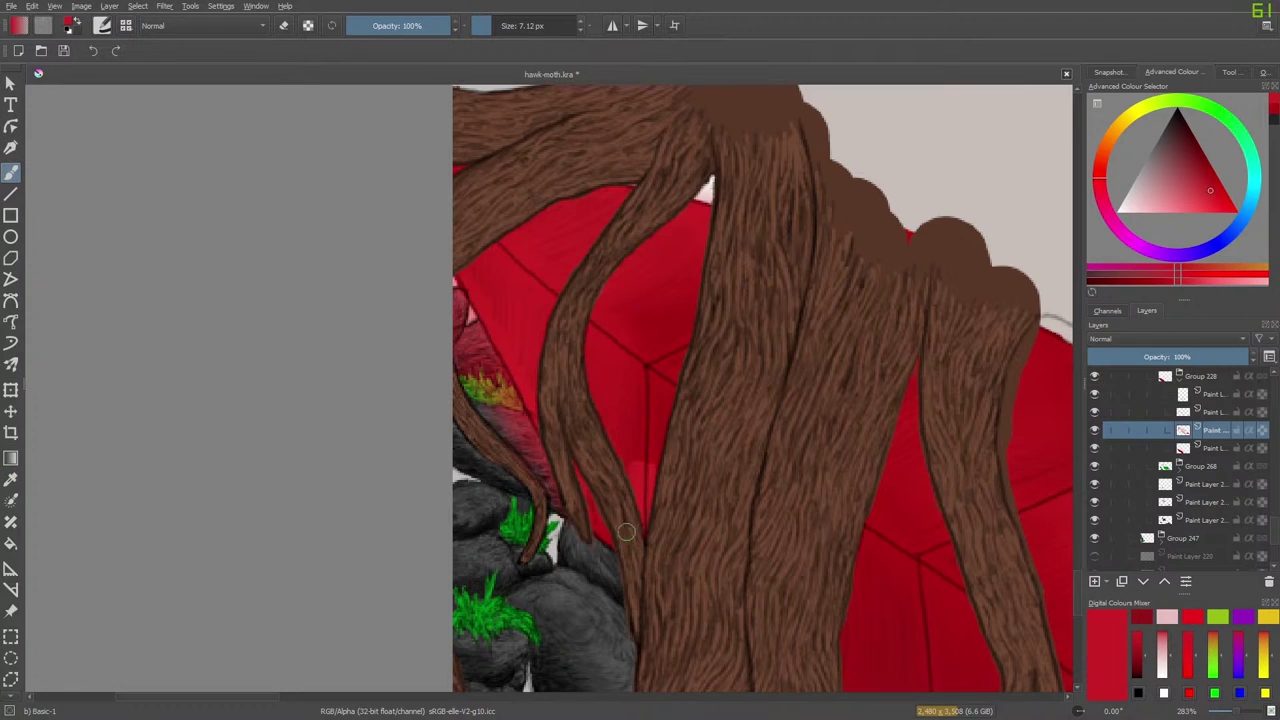
Blend the new red dab into the surrounding block shading with the Blender Basic brush at 50 px.
{"action": "right_click", "coordinate": [261, 326]}
{"action": "left_click", "coordinate": [175, 291]}
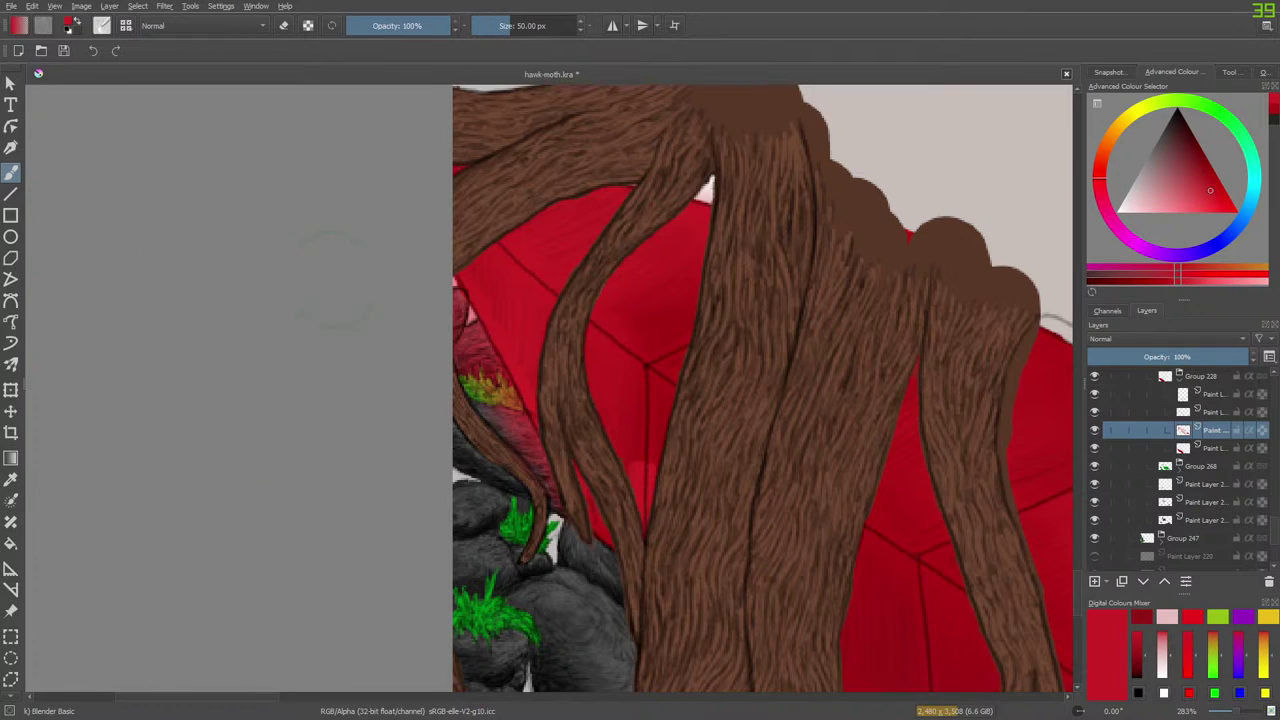
{"action": "mouse_move", "coordinate": [624, 410]}
{"action": "left_mouse_down"}
{"action": "mouse_move", "coordinate": [651, 496]}
{"action": "mouse_move", "coordinate": [663, 456]}
{"action": "mouse_move", "coordinate": [647, 450]}
{"action": "mouse_move", "coordinate": [640, 535]}
{"action": "mouse_move", "coordinate": [674, 468]}
{"action": "mouse_move", "coordinate": [651, 448]}
{"action": "mouse_move", "coordinate": [645, 558]}
{"action": "mouse_move", "coordinate": [659, 514]}
{"action": "mouse_move", "coordinate": [647, 440]}
{"action": "mouse_move", "coordinate": [644, 511]}
{"action": "mouse_move", "coordinate": [675, 376]}
{"action": "mouse_move", "coordinate": [666, 323]}
{"action": "mouse_move", "coordinate": [685, 291]}
{"action": "mouse_move", "coordinate": [668, 303]}
{"action": "mouse_move", "coordinate": [704, 252]}
{"action": "mouse_move", "coordinate": [615, 178]}
{"action": "left_mouse_up"}
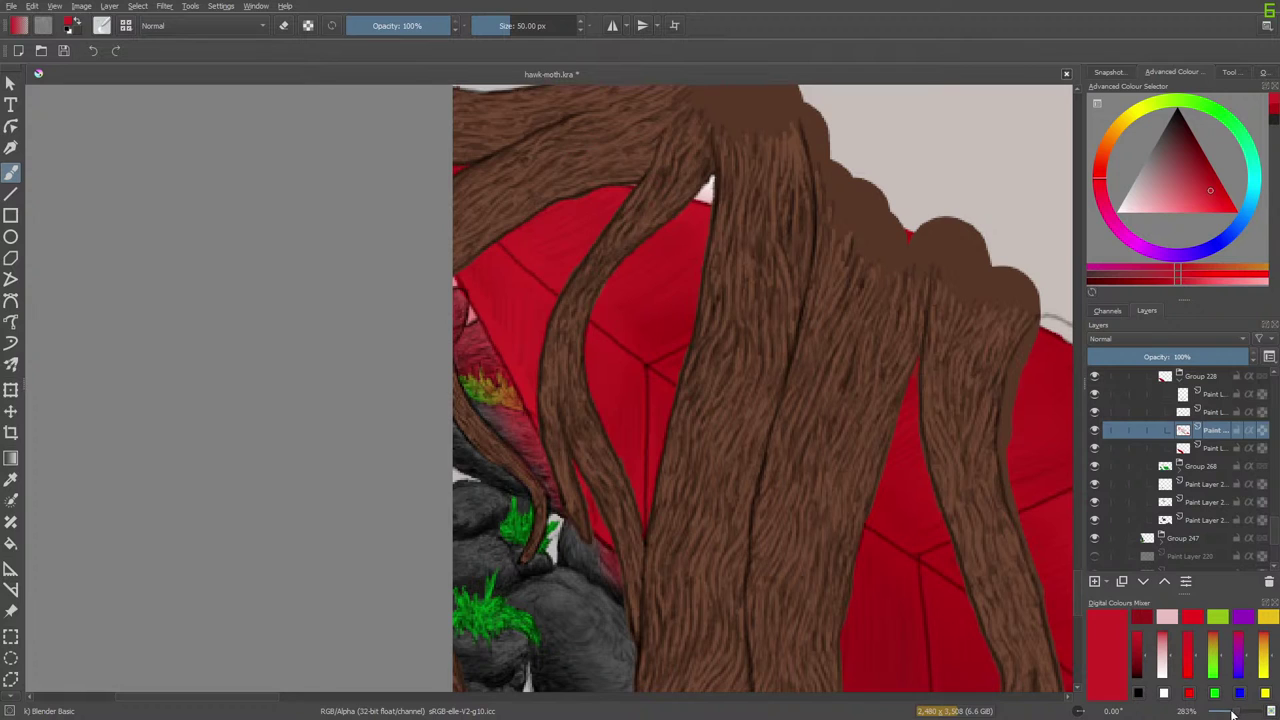
Add a paint layer above the block shading and choose a brighter red based on the sampled block colour.
{"action": "mouse_move", "coordinate": [1234, 712]}
{"action": "left_mouse_down"}
{"action": "mouse_move", "coordinate": [1219, 713]}
{"action": "mouse_move", "coordinate": [1235, 715]}
{"action": "left_mouse_up"}
{"action": "left_click", "coordinate": [1094, 581]}
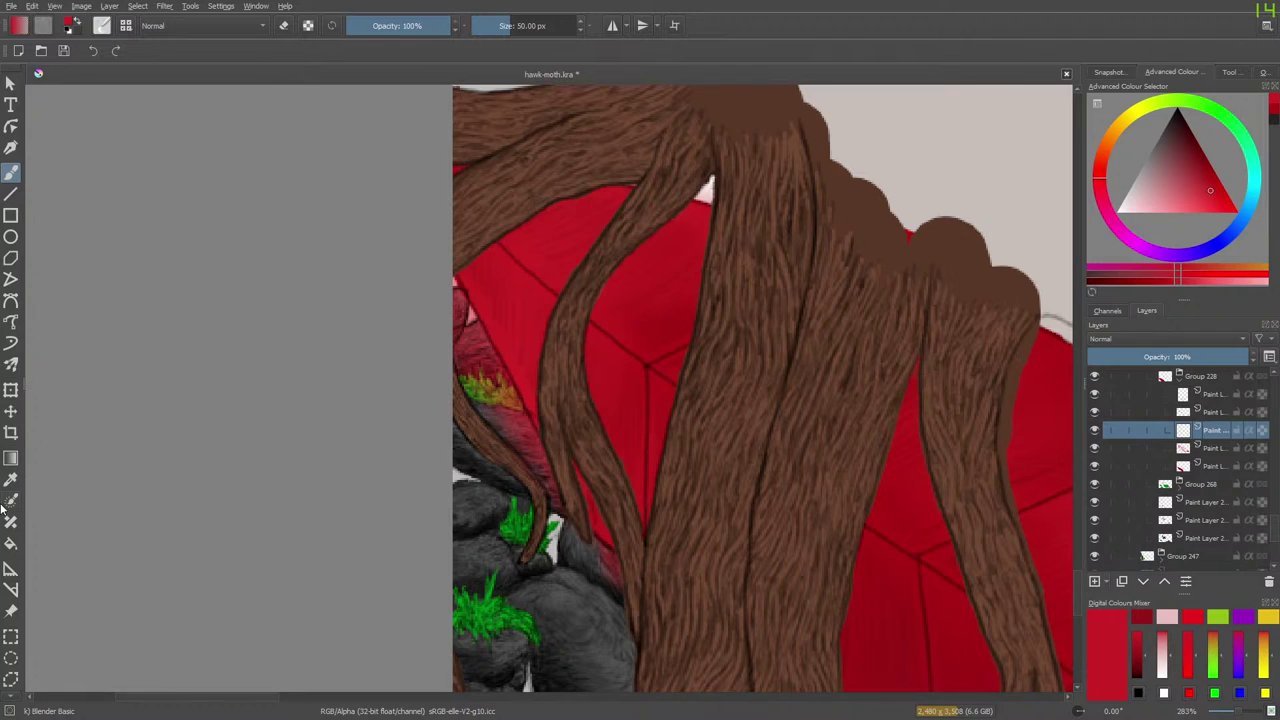
{"action": "left_click", "coordinate": [11, 479]}
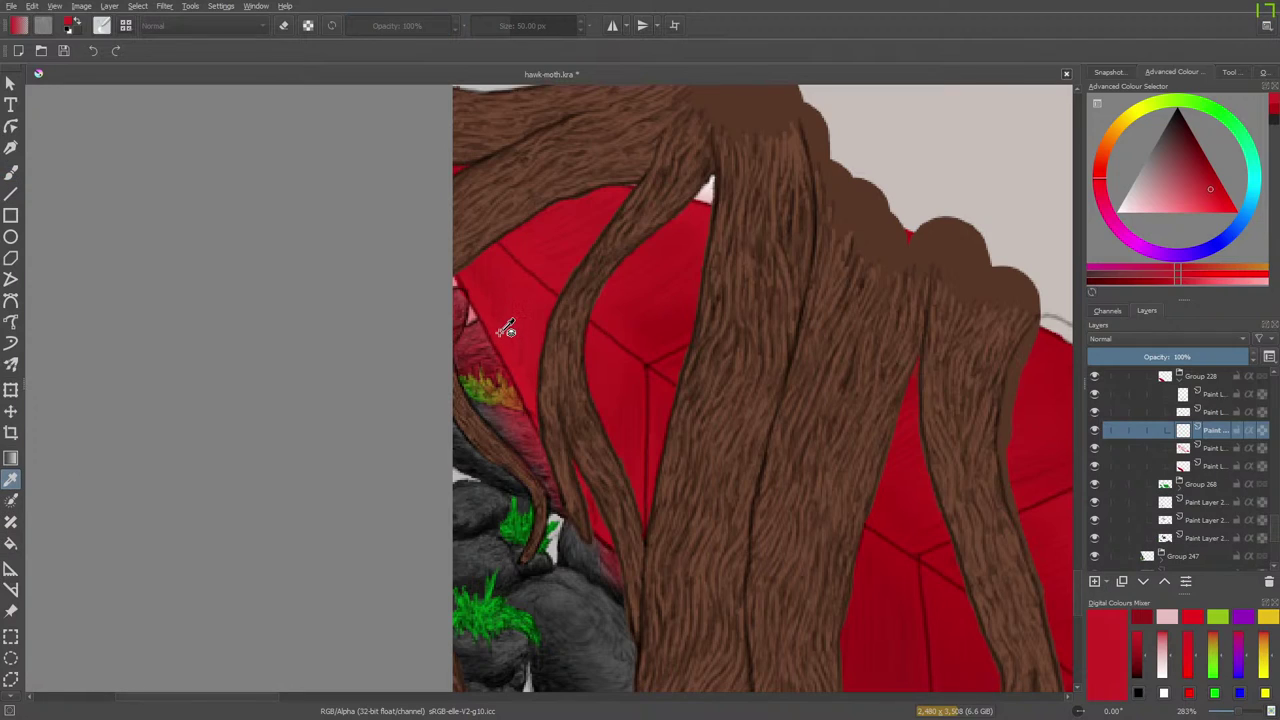
{"action": "key", "text": "b"}
{"action": "right_click", "coordinate": [463, 291]}
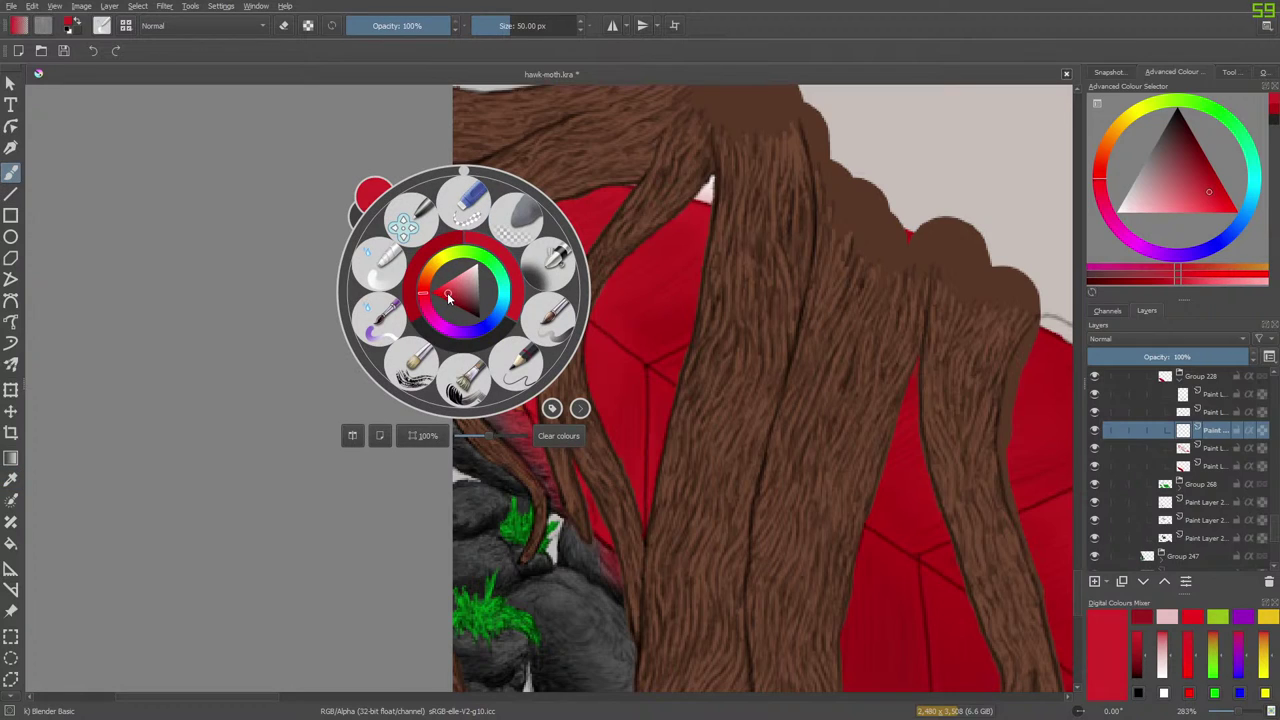
{"action": "left_click_drag", "start_coordinate": [448, 297], "coordinate": [441, 292]}
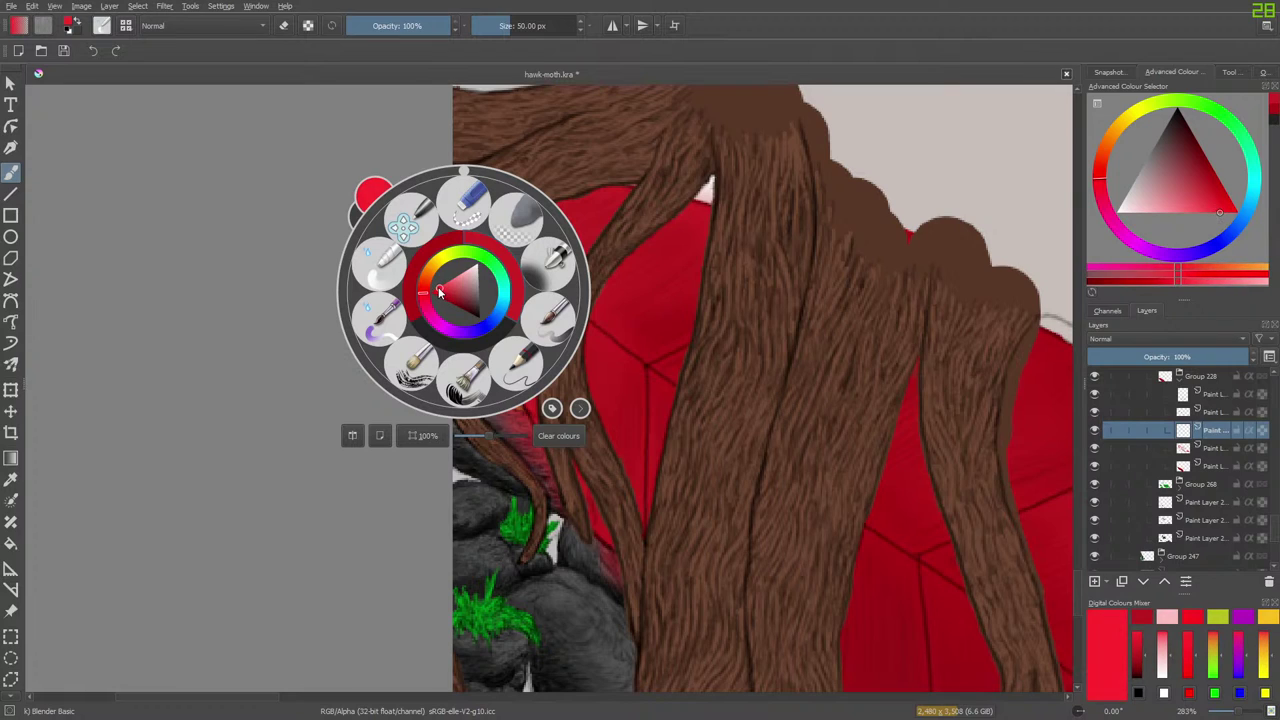
With the Basic-1 brush at 7.12 px, paint bright red highlights along the seams of the upper blocks between the roots.
{"action": "left_click", "coordinate": [102, 25]}
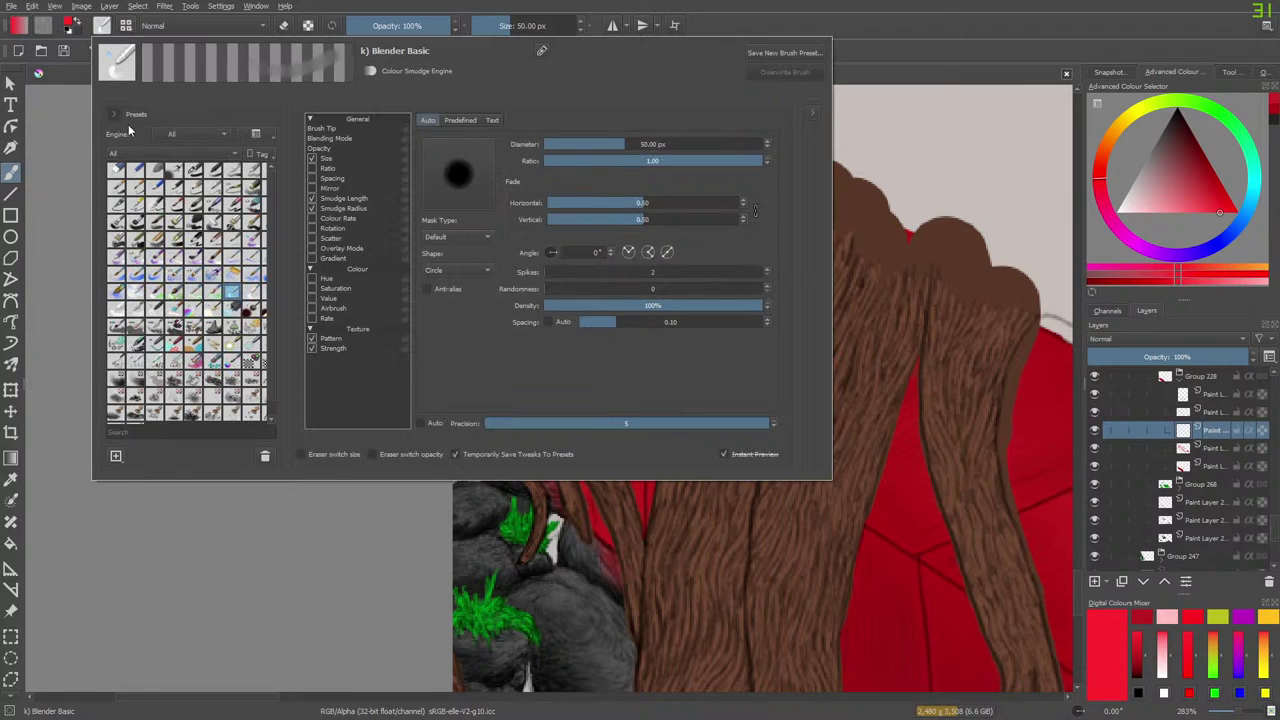
{"action": "left_click", "coordinate": [188, 170]}
{"action": "right_click", "coordinate": [80, 108]}
{"action": "right_click", "coordinate": [80, 108]}
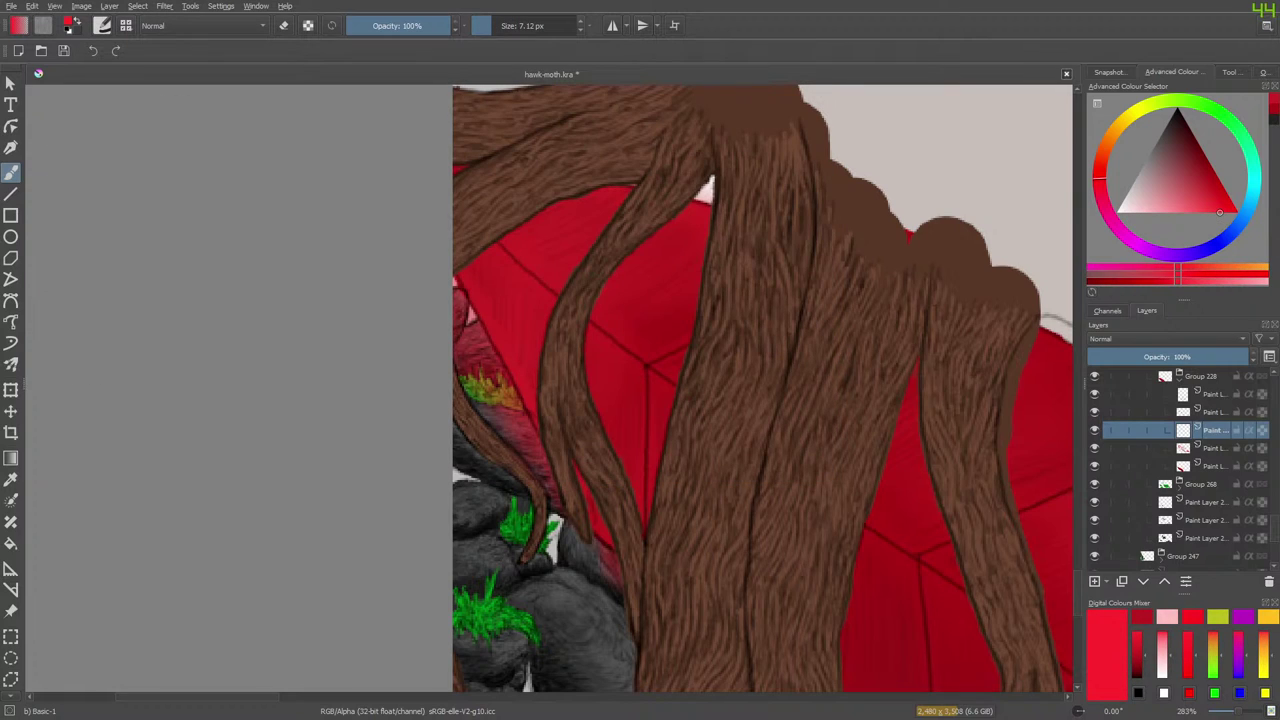
{"action": "mouse_move", "coordinate": [500, 244]}
{"action": "left_mouse_down"}
{"action": "mouse_move", "coordinate": [644, 357]}
{"action": "mouse_move", "coordinate": [616, 340]}
{"action": "mouse_move", "coordinate": [660, 360]}
{"action": "mouse_move", "coordinate": [695, 349]}
{"action": "mouse_move", "coordinate": [637, 372]}
{"action": "mouse_move", "coordinate": [642, 384]}
{"action": "mouse_move", "coordinate": [644, 357]}
{"action": "mouse_move", "coordinate": [648, 460]}
{"action": "left_mouse_up"}
{"action": "left_click_drag", "start_coordinate": [646, 363], "coordinate": [648, 500]}
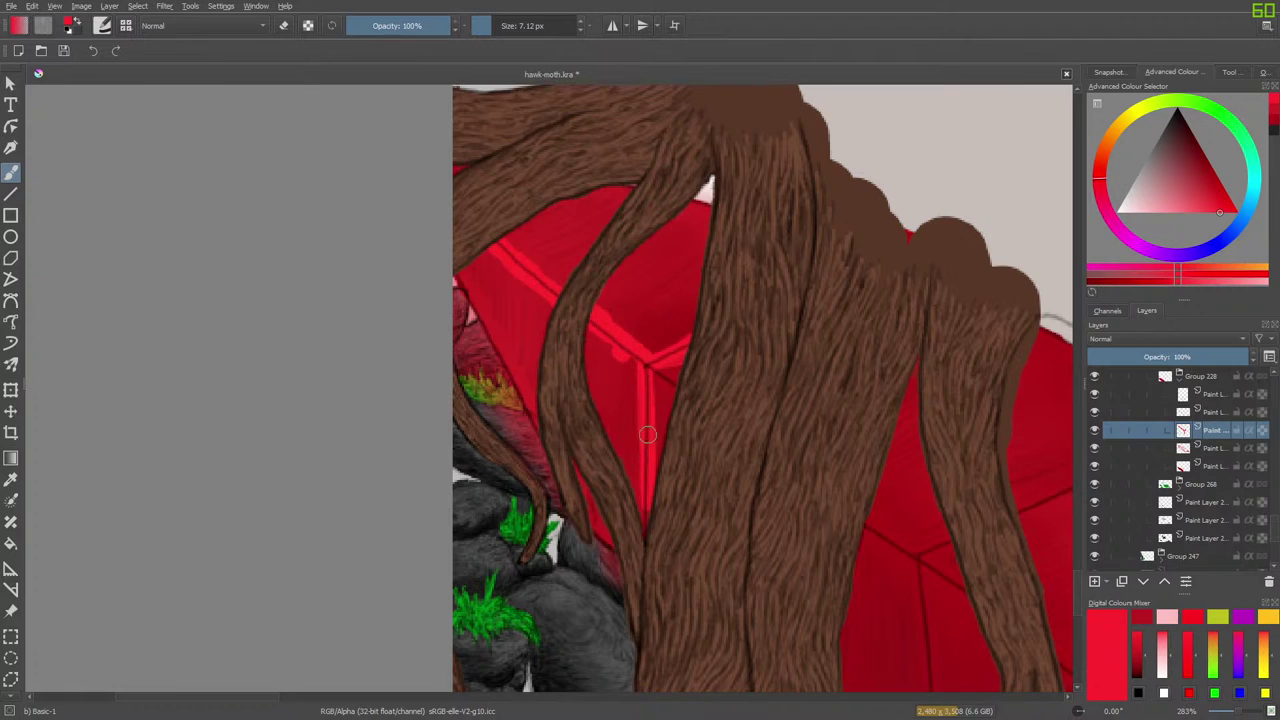
{"action": "left_click_drag", "start_coordinate": [647, 435], "coordinate": [648, 523]}
Paint bright red highlights along the lower edge beside the grass and the top edge of the upper blocks.
{"action": "left_click_drag", "start_coordinate": [458, 274], "coordinate": [524, 385]}
{"action": "left_click_drag", "start_coordinate": [479, 306], "coordinate": [566, 464]}
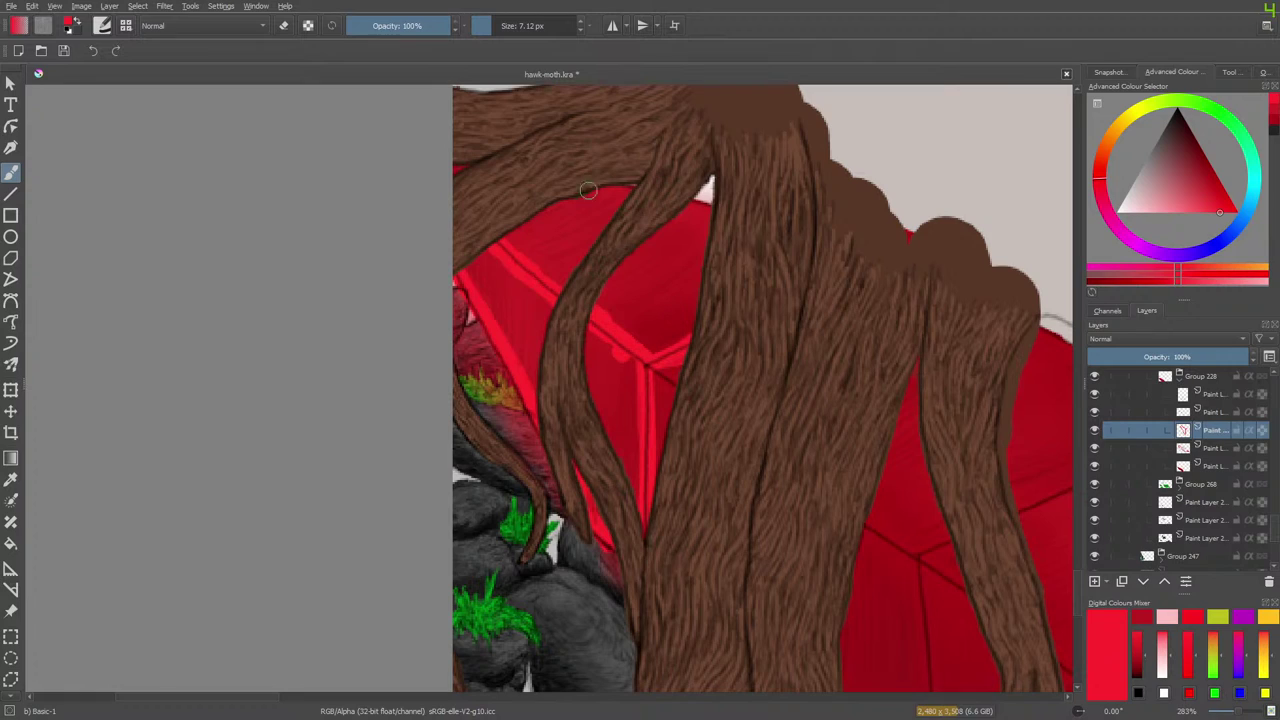
{"action": "left_click_drag", "start_coordinate": [589, 191], "coordinate": [750, 218]}
{"action": "left_click_drag", "start_coordinate": [609, 172], "coordinate": [679, 191]}
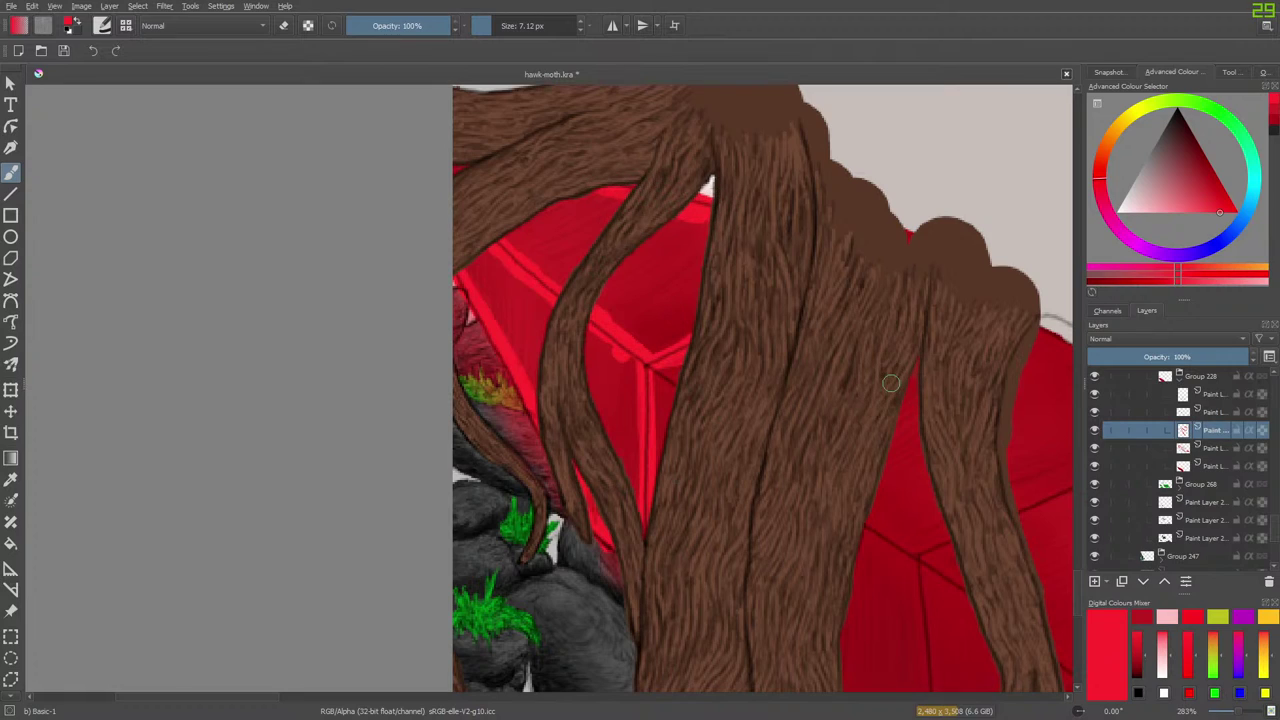
Blend the upper blocks' bright red highlights with the Blender Basic brush, reducing its size to 10.36 px for the edges.
{"action": "right_click", "coordinate": [551, 345]}
{"action": "left_click", "coordinate": [508, 243]}
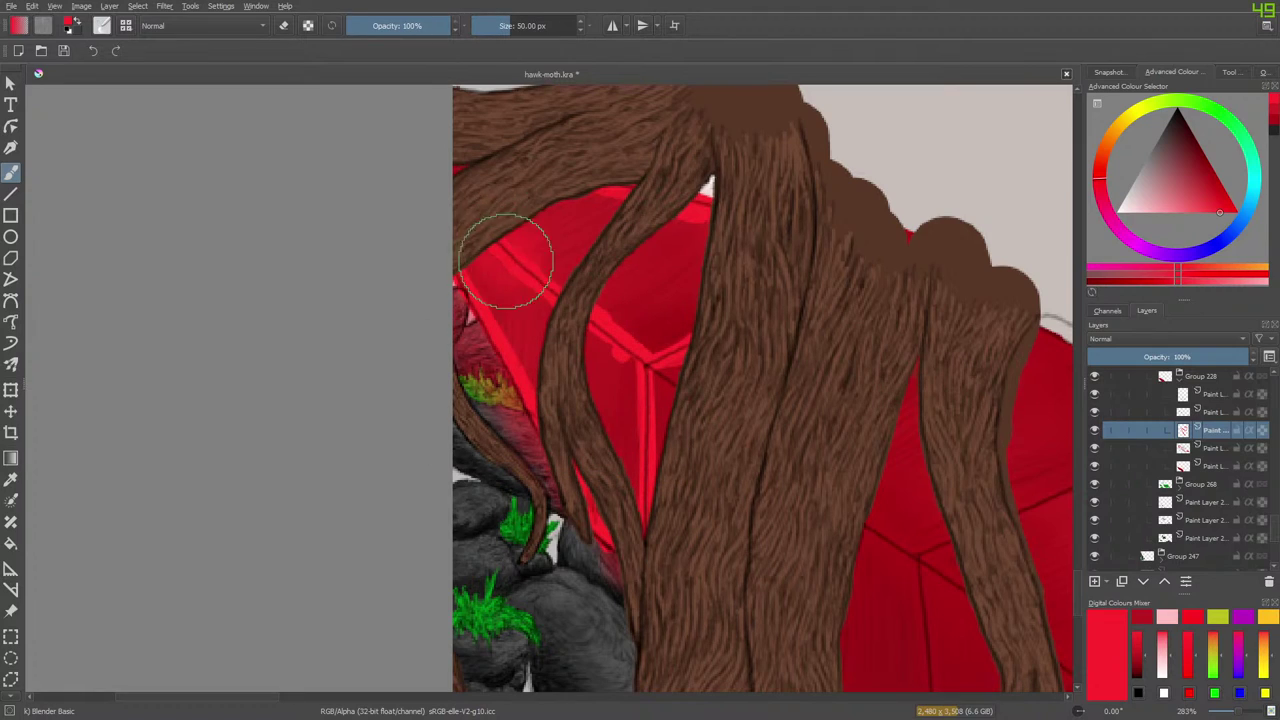
{"action": "left_click_drag", "start_coordinate": [510, 22], "coordinate": [493, 22]}
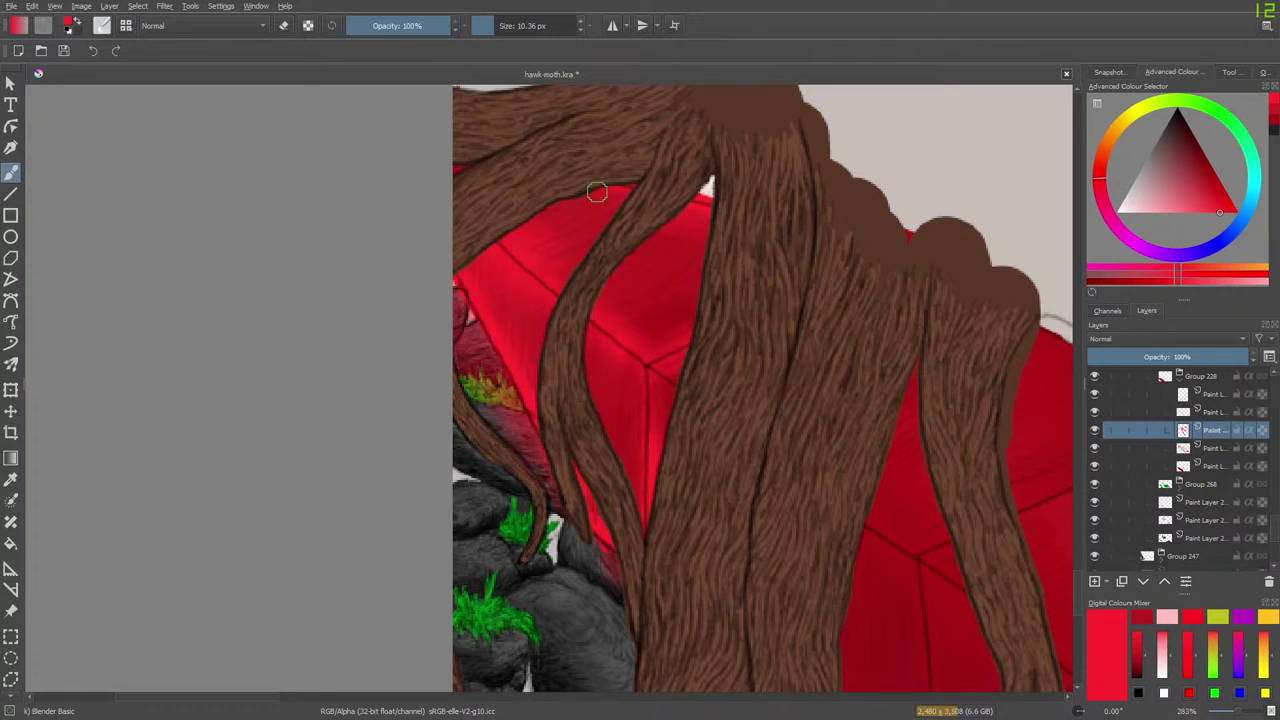
Erase the bright red spilling over the stones below the upper blocks with Eraser Circle at 19.52 px.
{"action": "key", "text": "e"}
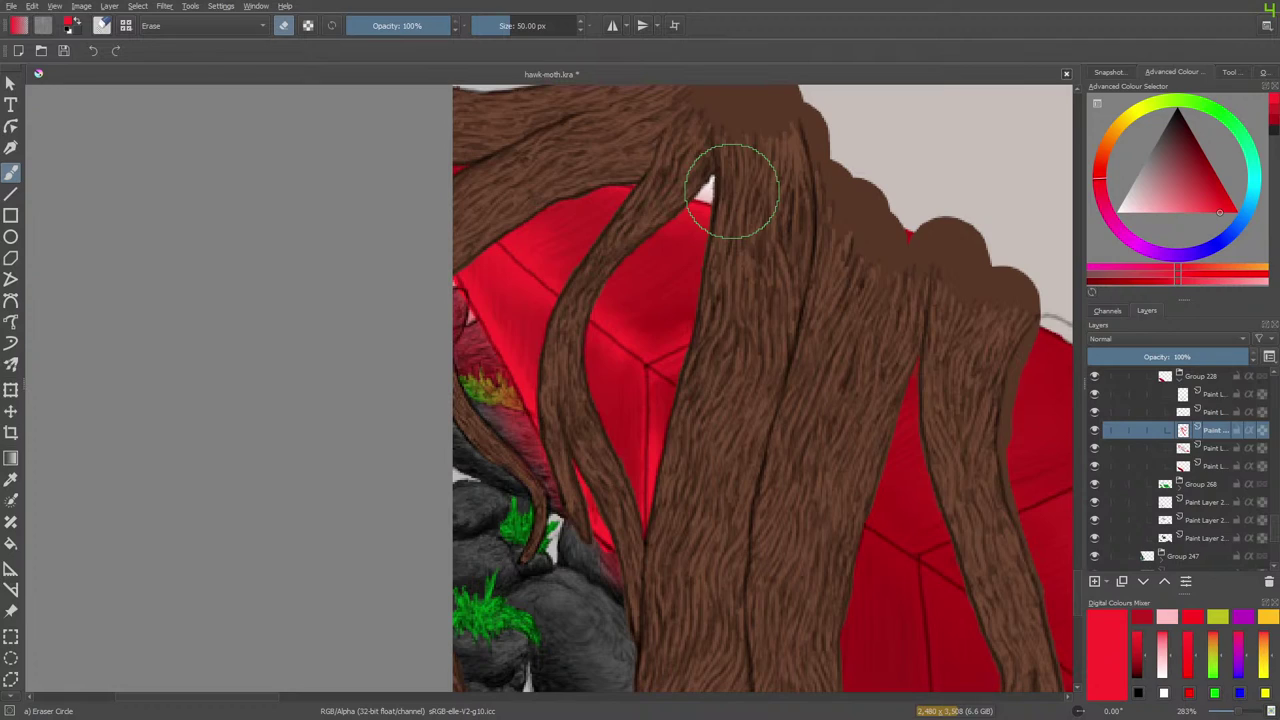
{"action": "key", "text": "e"}
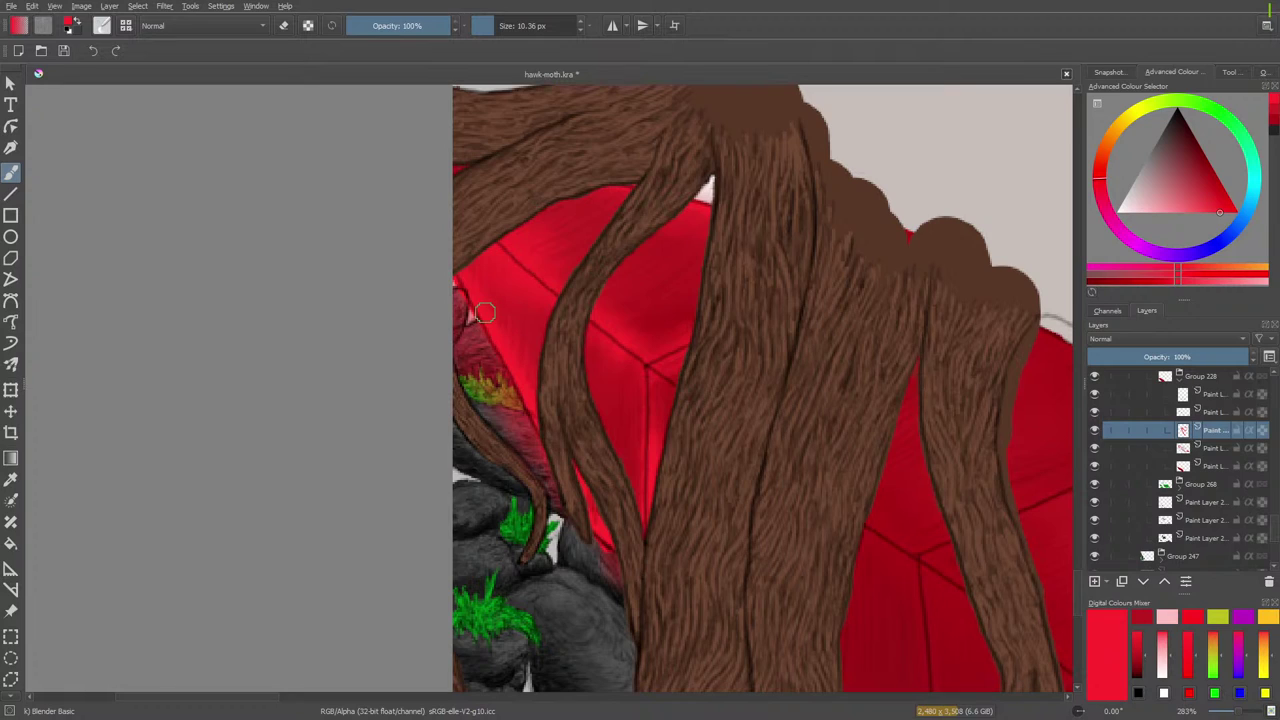
{"action": "key", "text": "e"}
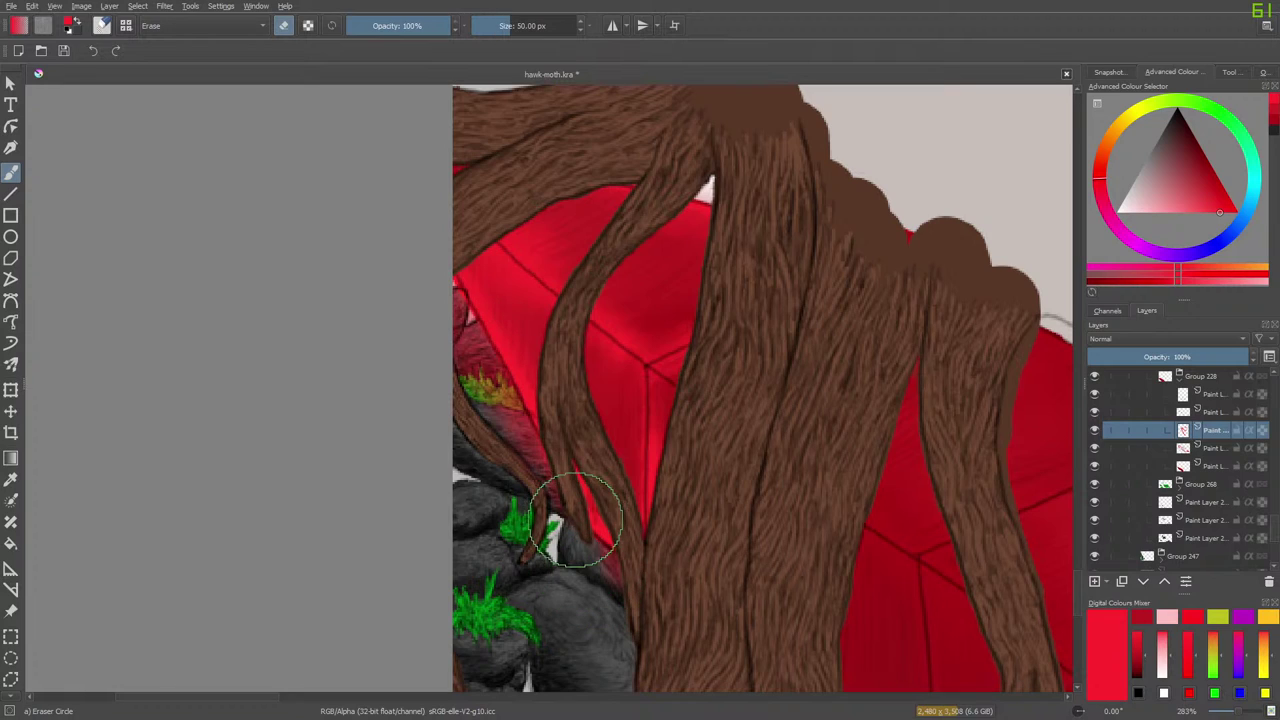
{"action": "left_click", "coordinate": [499, 22]}
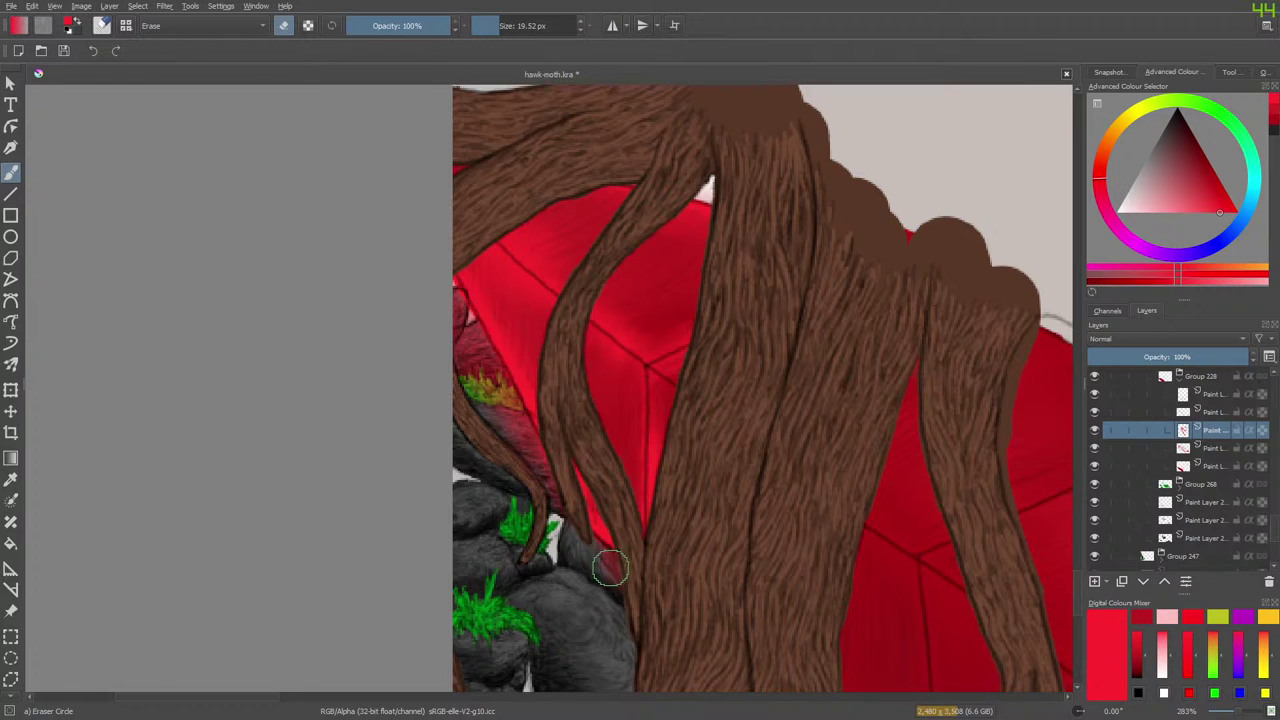
{"action": "left_click_drag", "start_coordinate": [610, 568], "coordinate": [598, 596]}
Switch back to Basic-1 and outline the front face of the block behind the thick root with bright red highlights.
{"action": "left_click_drag", "start_coordinate": [202, 703], "coordinate": [268, 703]}
{"action": "scroll", "coordinate": [1080, 585], "scroll_direction": "down", "scroll_amount": 3}
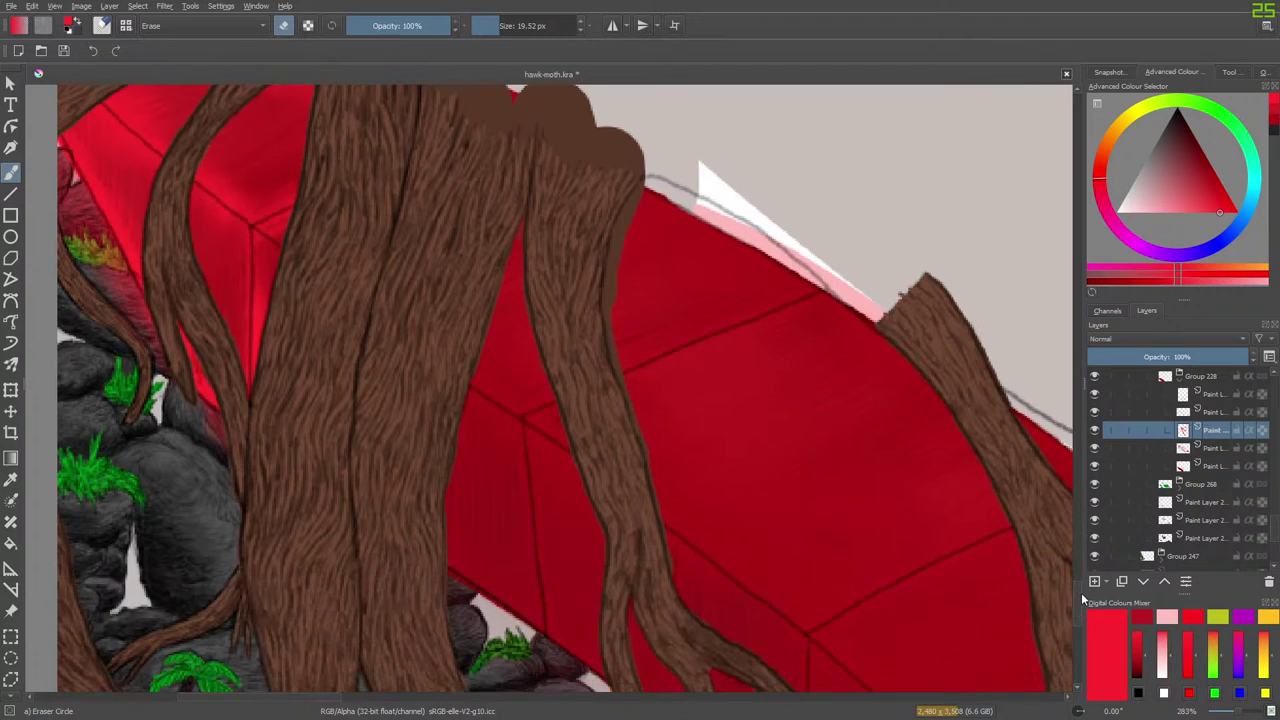
{"action": "key", "text": "e"}
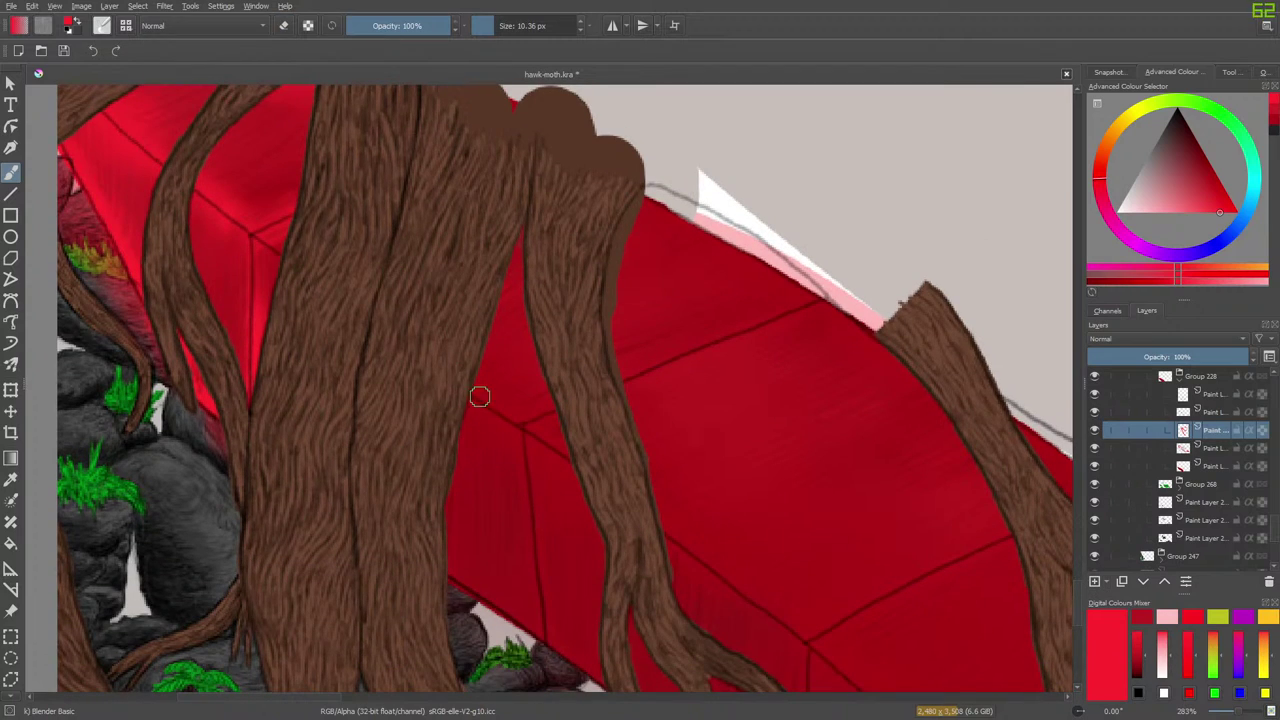
{"action": "left_click", "coordinate": [102, 25]}
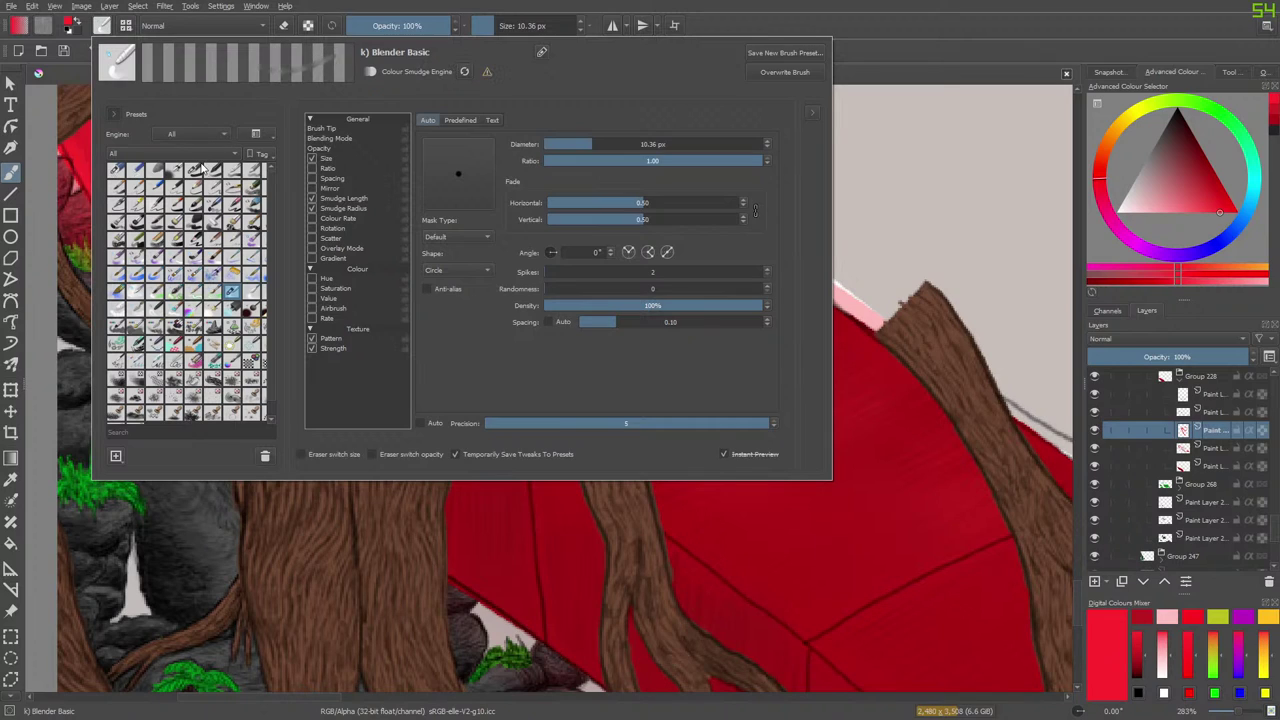
{"action": "left_click", "coordinate": [199, 168]}
{"action": "right_click", "coordinate": [533, 507]}
{"action": "left_click", "coordinate": [410, 338]}
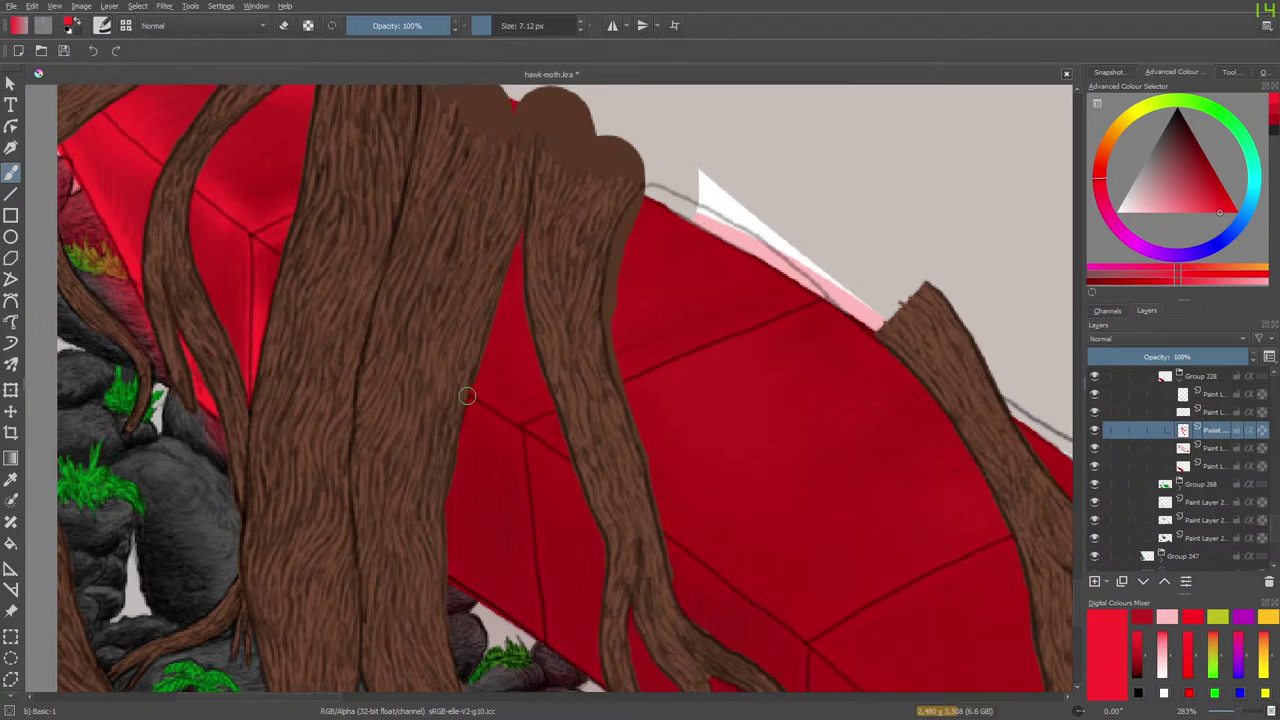
{"action": "mouse_move", "coordinate": [467, 396]}
{"action": "left_mouse_down"}
{"action": "mouse_move", "coordinate": [523, 428]}
{"action": "mouse_move", "coordinate": [530, 492]}
{"action": "left_mouse_up"}
{"action": "mouse_move", "coordinate": [524, 428]}
{"action": "left_mouse_down"}
{"action": "mouse_move", "coordinate": [544, 628]}
{"action": "mouse_move", "coordinate": [545, 612]}
{"action": "mouse_move", "coordinate": [498, 618]}
{"action": "mouse_move", "coordinate": [543, 639]}
{"action": "mouse_move", "coordinate": [444, 560]}
{"action": "left_mouse_up"}
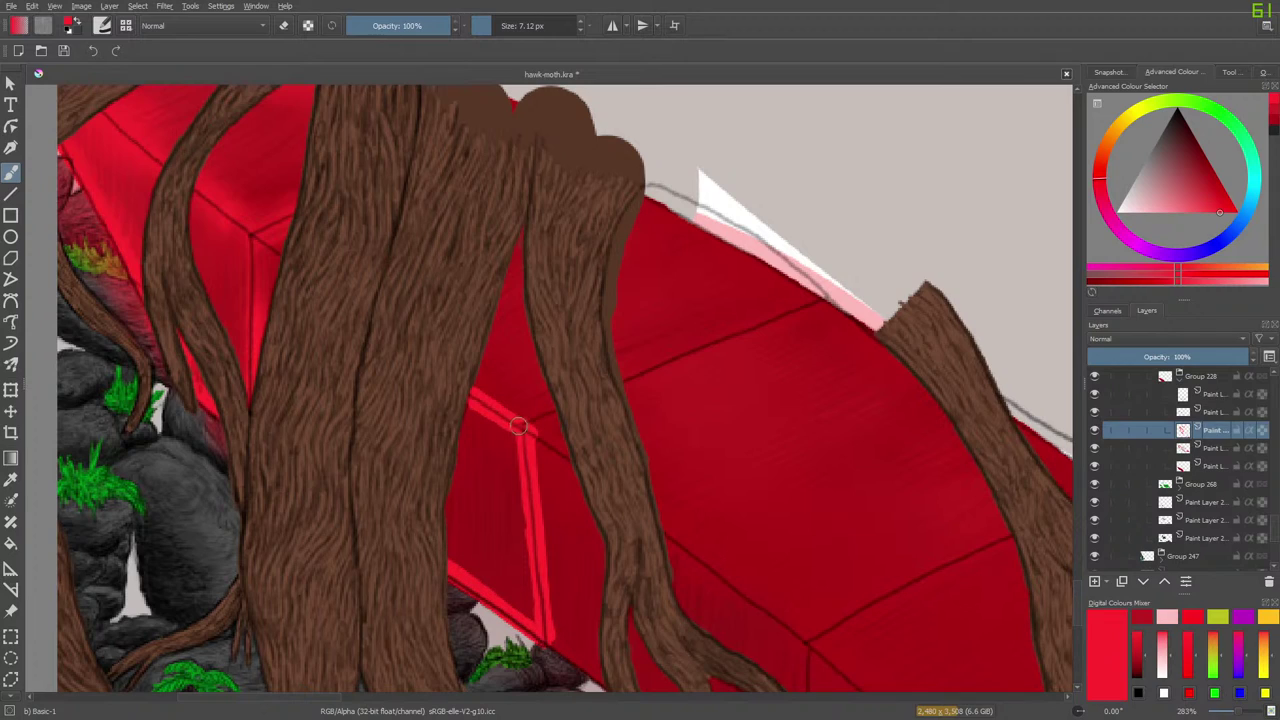
Paint bright red highlights along the cross seam between the two middle blocks' top faces and along their outer upper edge.
{"action": "mouse_move", "coordinate": [518, 426]}
{"action": "left_mouse_down"}
{"action": "mouse_move", "coordinate": [747, 329]}
{"action": "mouse_move", "coordinate": [668, 354]}
{"action": "mouse_move", "coordinate": [830, 299]}
{"action": "left_mouse_up"}
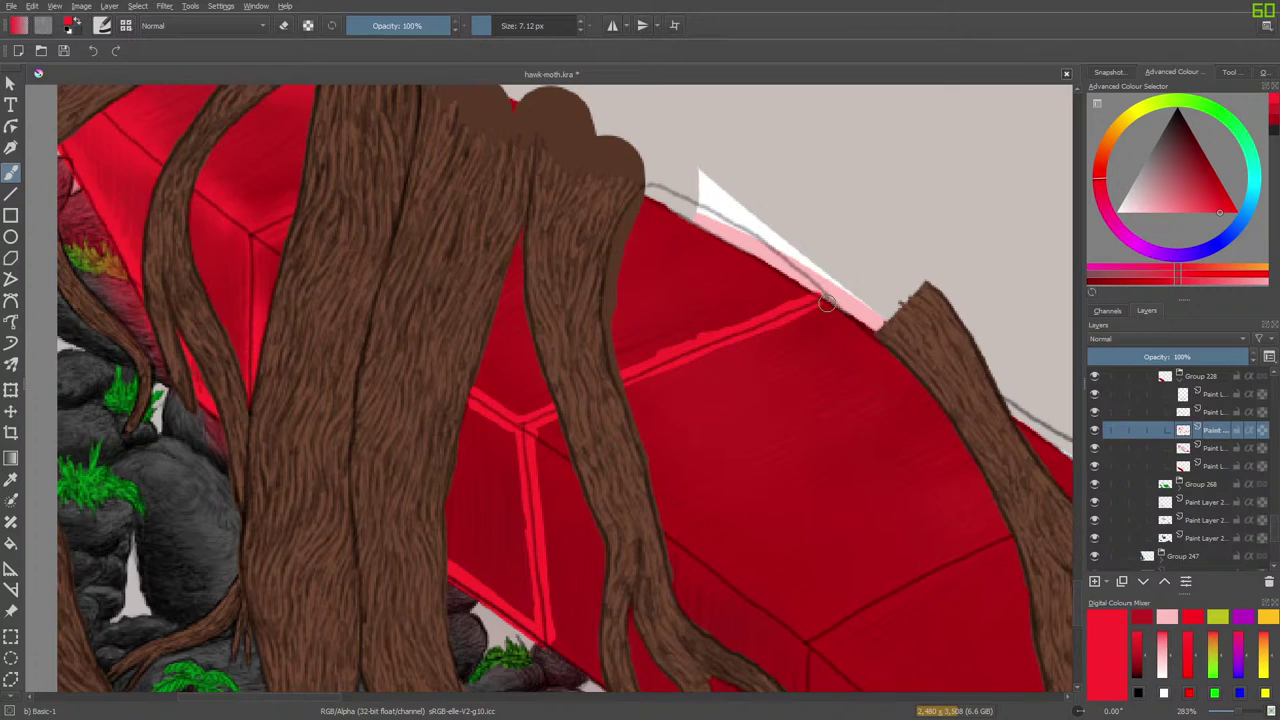
{"action": "mouse_move", "coordinate": [642, 192]}
{"action": "left_mouse_down"}
{"action": "mouse_move", "coordinate": [696, 224]}
{"action": "mouse_move", "coordinate": [628, 189]}
{"action": "mouse_move", "coordinate": [752, 255]}
{"action": "left_mouse_up"}
{"action": "left_click_drag", "start_coordinate": [658, 209], "coordinate": [795, 286]}
{"action": "left_click_drag", "start_coordinate": [726, 243], "coordinate": [873, 339]}
{"action": "left_click_drag", "start_coordinate": [788, 288], "coordinate": [901, 359]}
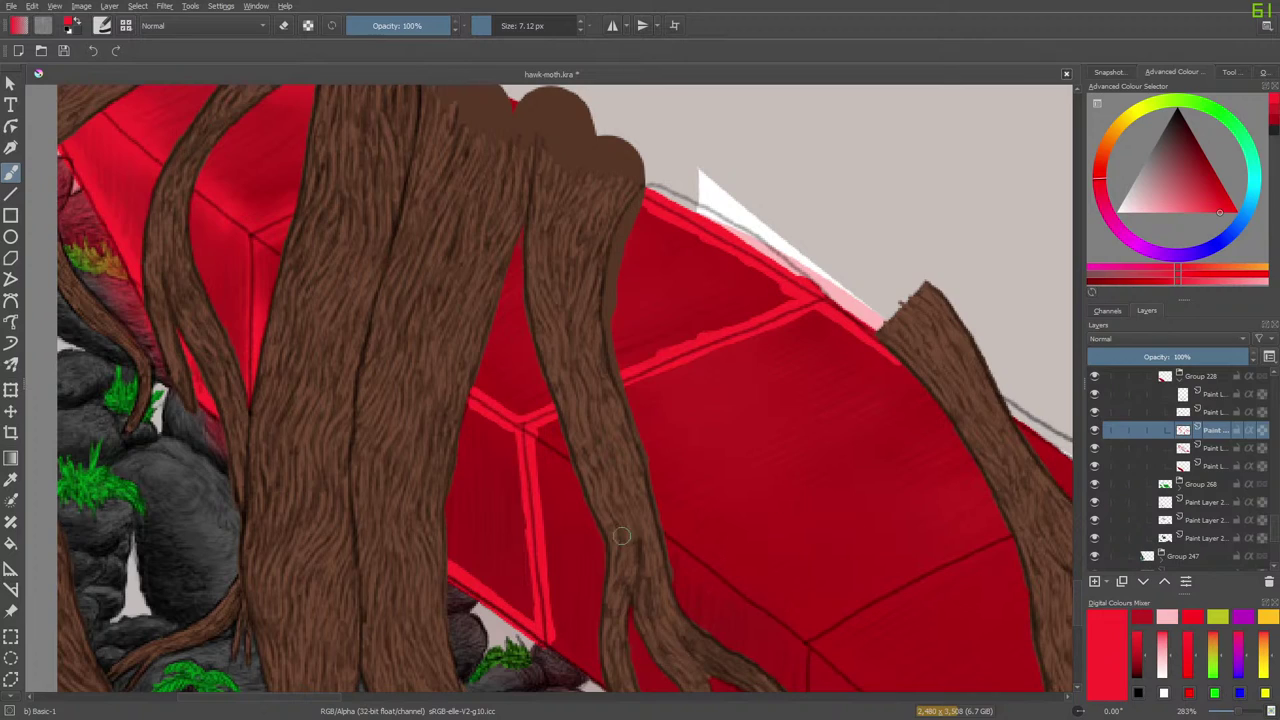
Highlight the middle block's front top edge and its next cross seam in bright red, working behind the forked root.
{"action": "left_click_drag", "start_coordinate": [509, 421], "coordinate": [647, 523]}
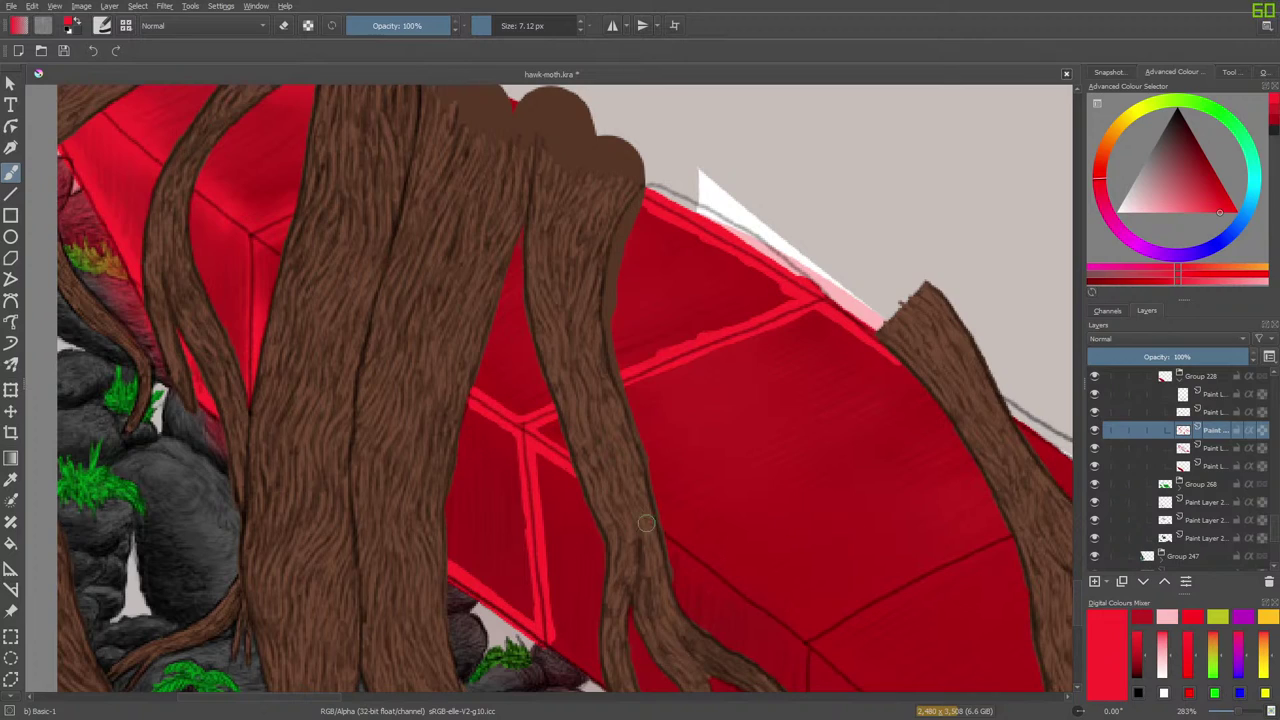
{"action": "left_click_drag", "start_coordinate": [571, 468], "coordinate": [797, 625]}
{"action": "left_click_drag", "start_coordinate": [705, 563], "coordinate": [812, 654]}
{"action": "left_click_drag", "start_coordinate": [1003, 533], "coordinate": [808, 628]}
Extend the bright red highlights around the next block's top face, along its outer edge and both cross seams beyond the forked root.
{"action": "left_click_drag", "start_coordinate": [298, 697], "coordinate": [378, 697]}
{"action": "left_click_drag", "start_coordinate": [582, 501], "coordinate": [614, 484]}
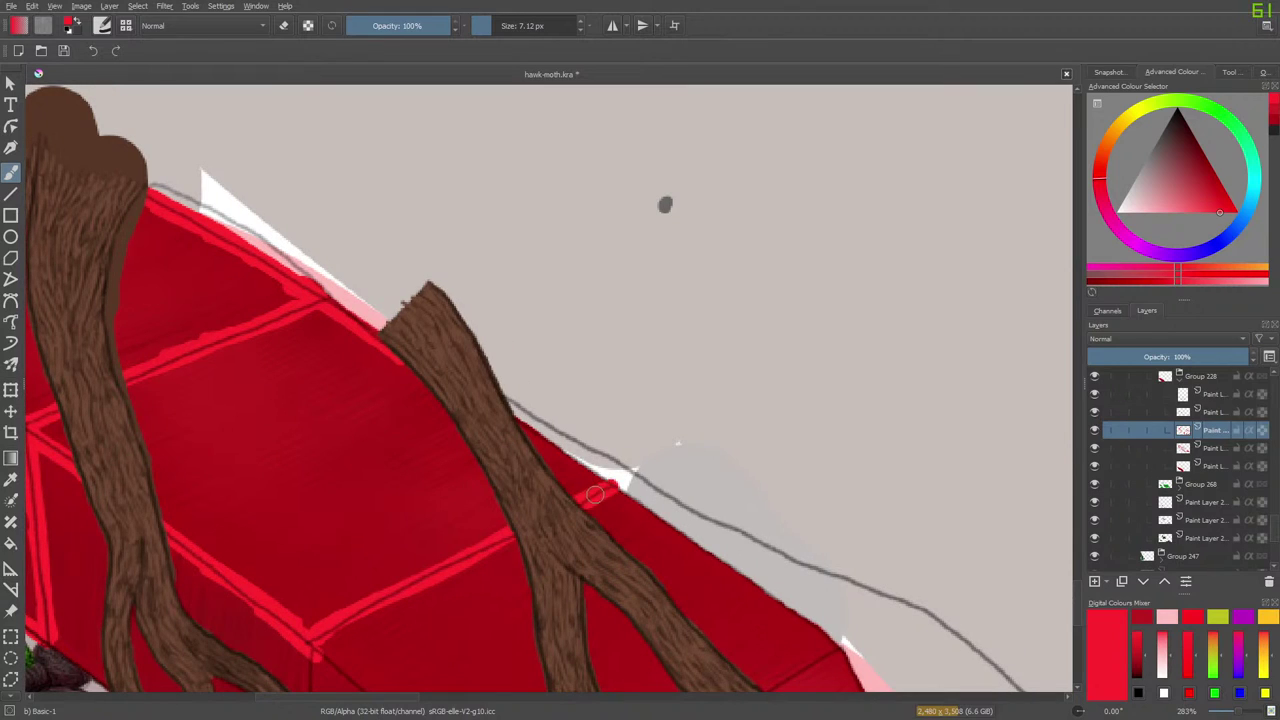
{"action": "scroll", "coordinate": [1062, 572], "scroll_direction": "down", "scroll_amount": 3}
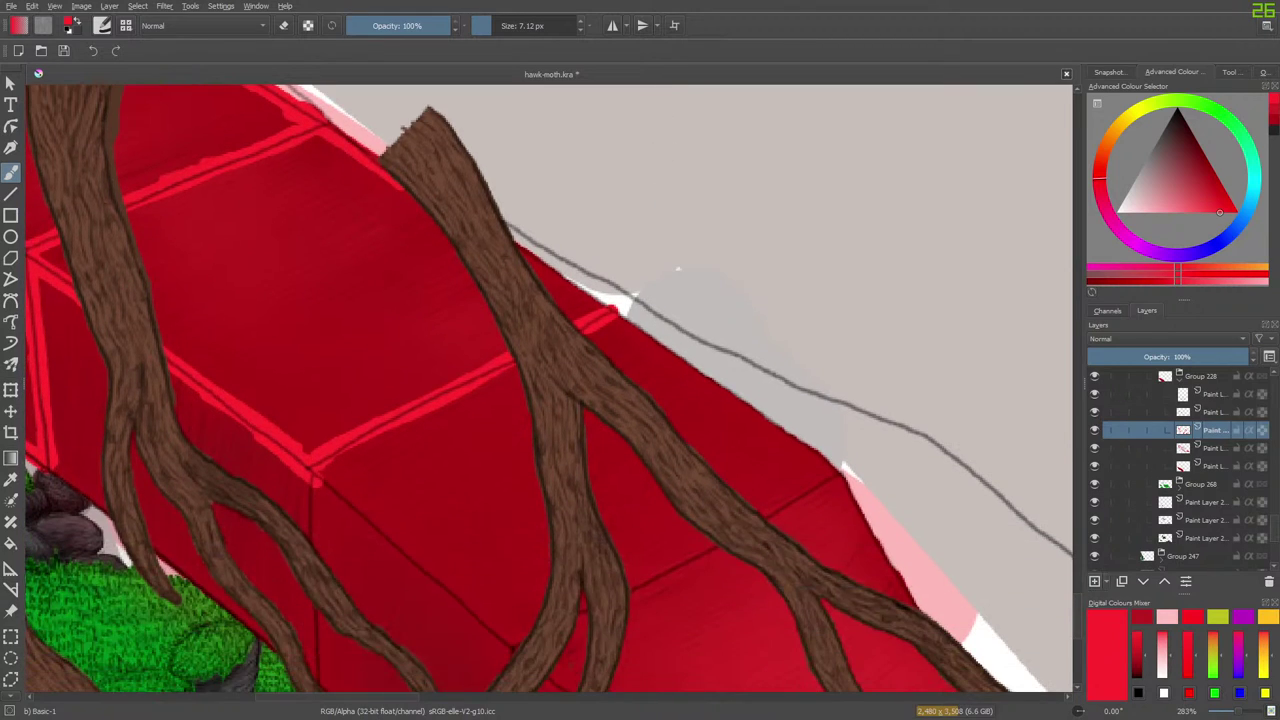
{"action": "mouse_move", "coordinate": [385, 173]}
{"action": "left_mouse_down"}
{"action": "mouse_move", "coordinate": [590, 296]}
{"action": "mouse_move", "coordinate": [477, 230]}
{"action": "mouse_move", "coordinate": [717, 381]}
{"action": "mouse_move", "coordinate": [582, 296]}
{"action": "mouse_move", "coordinate": [797, 448]}
{"action": "left_mouse_up"}
{"action": "mouse_move", "coordinate": [750, 405]}
{"action": "left_mouse_down"}
{"action": "mouse_move", "coordinate": [713, 372]}
{"action": "mouse_move", "coordinate": [799, 423]}
{"action": "mouse_move", "coordinate": [835, 475]}
{"action": "mouse_move", "coordinate": [506, 646]}
{"action": "left_mouse_up"}
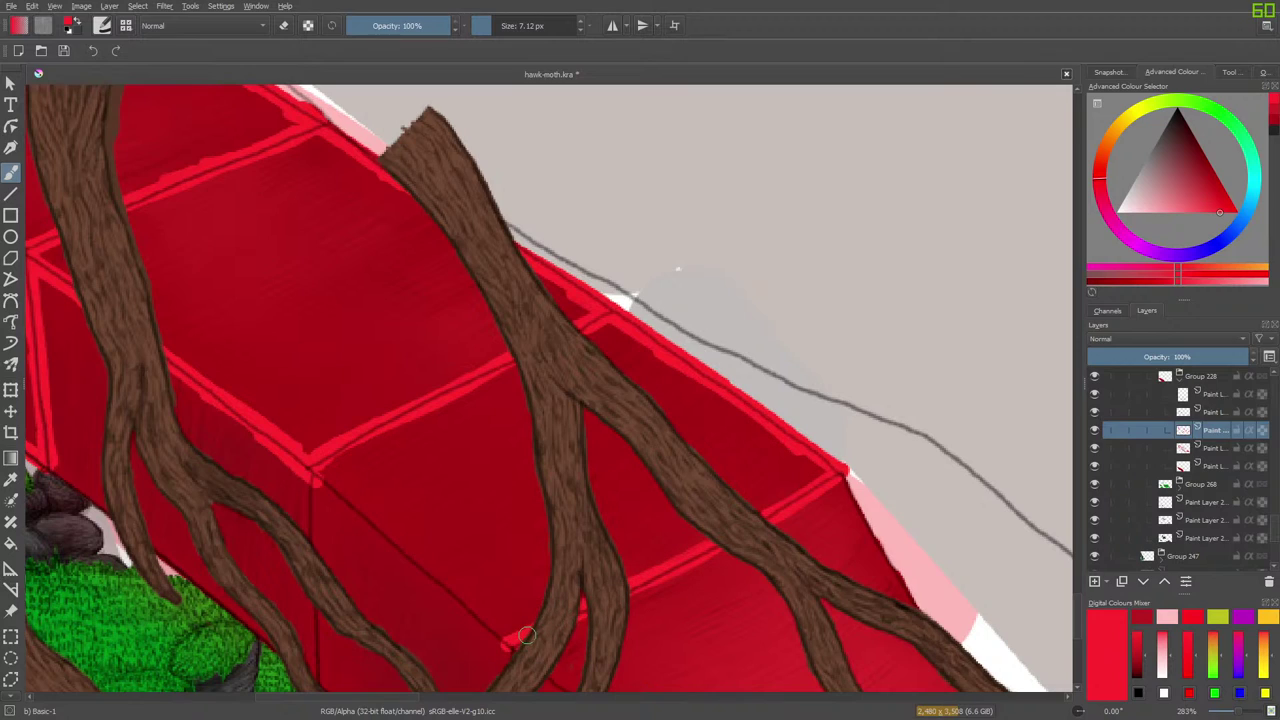
Highlight the block's front top edge and the vertical seam below it in bright red, then trim the seam highlight with Eraser Circle.
{"action": "left_click_drag", "start_coordinate": [300, 461], "coordinate": [470, 608]}
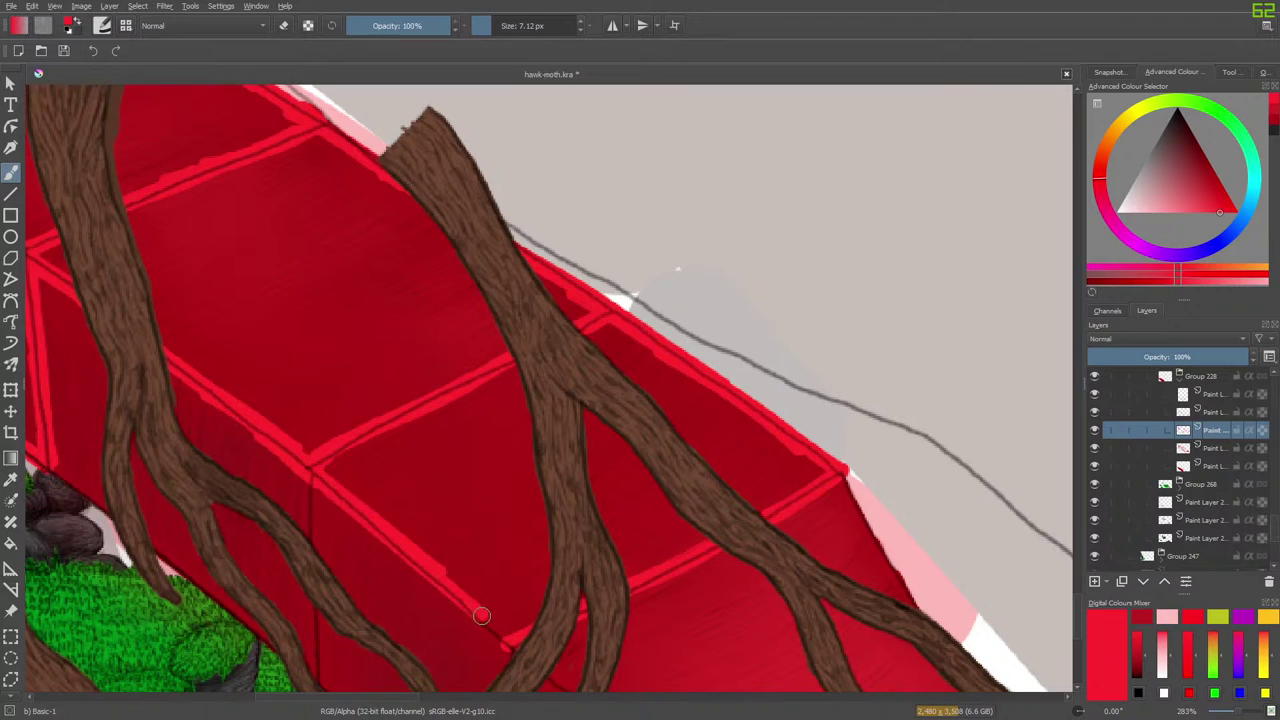
{"action": "left_click_drag", "start_coordinate": [422, 560], "coordinate": [535, 664]}
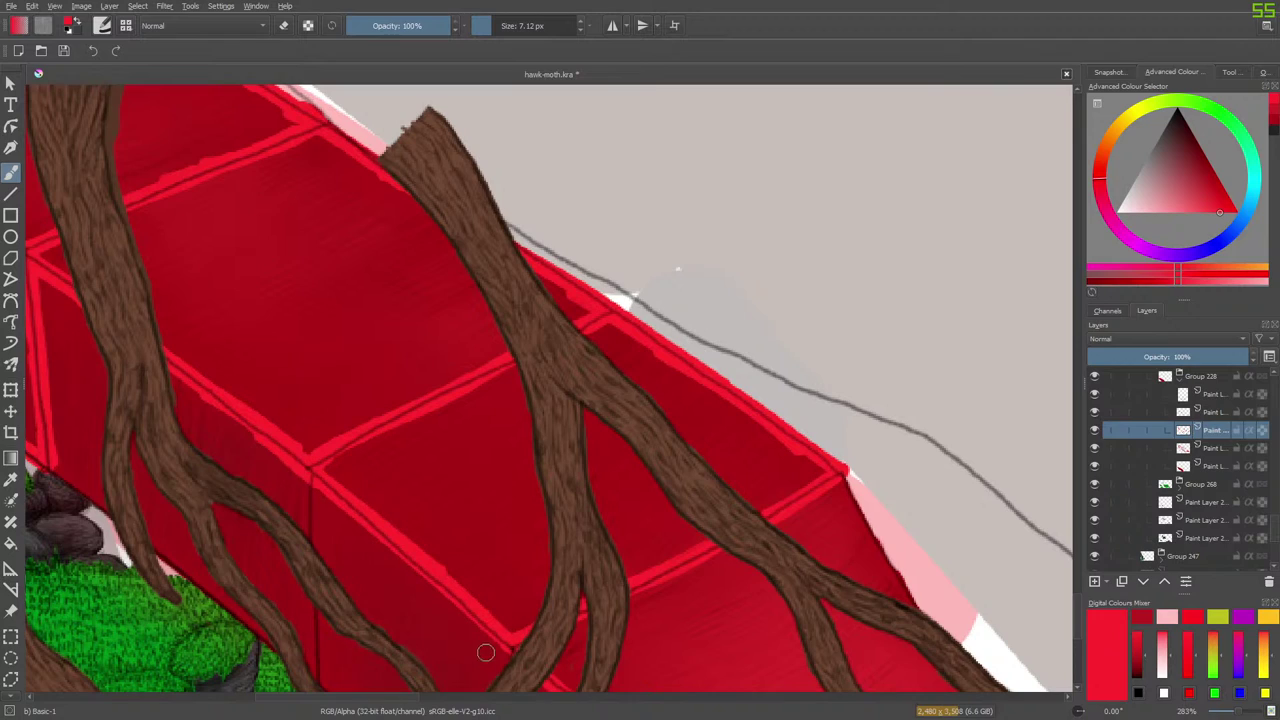
{"action": "left_click_drag", "start_coordinate": [311, 472], "coordinate": [304, 681]}
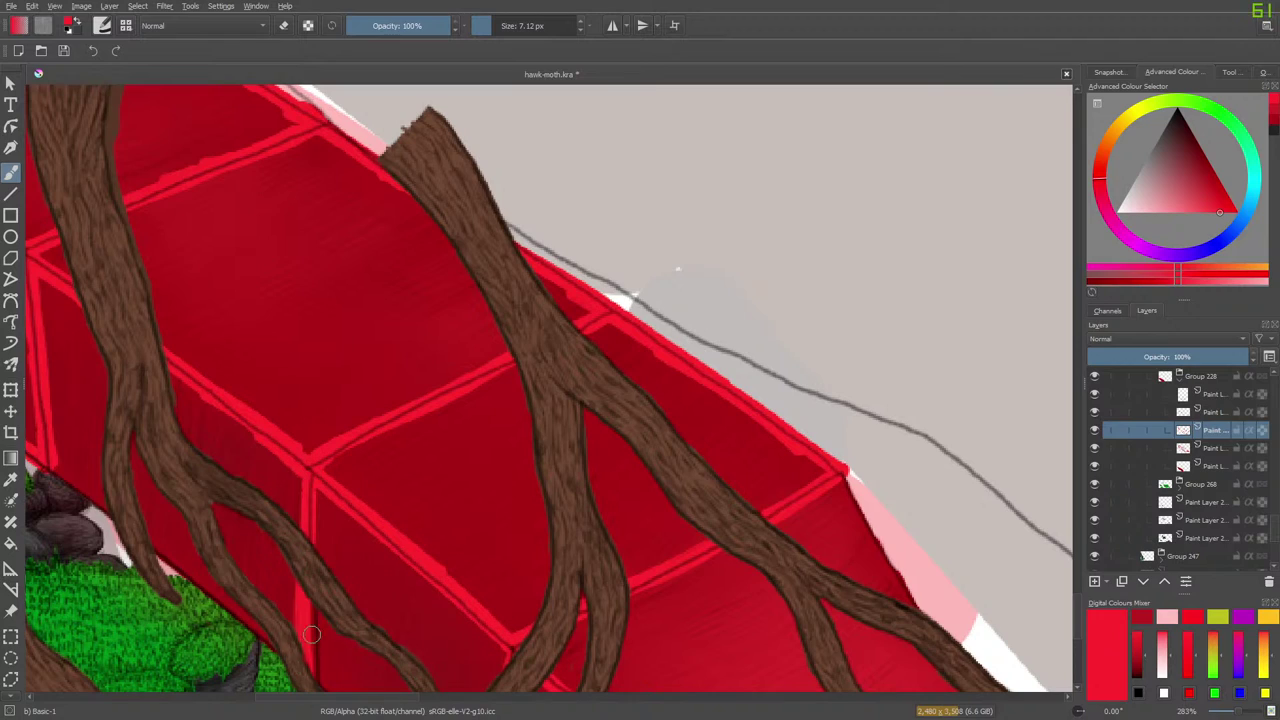
{"action": "left_click_drag", "start_coordinate": [316, 569], "coordinate": [318, 687]}
{"action": "key", "text": "e"}
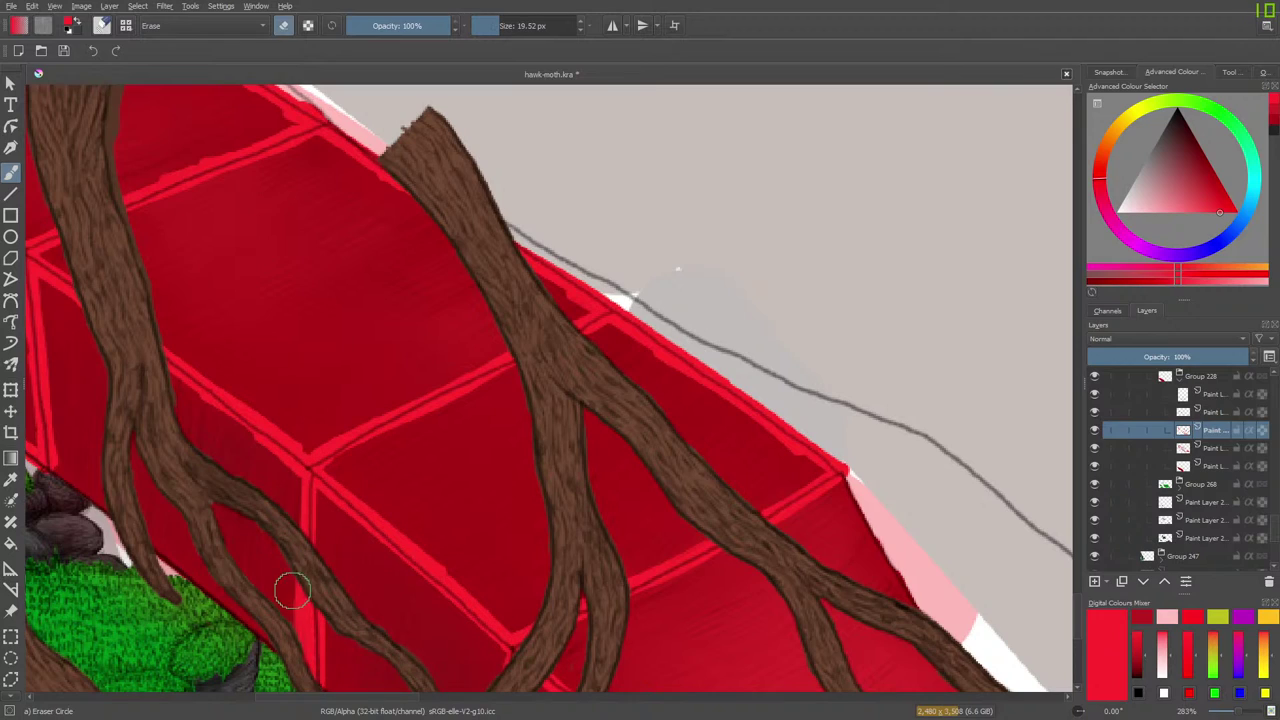
{"action": "left_click_drag", "start_coordinate": [286, 591], "coordinate": [302, 668]}
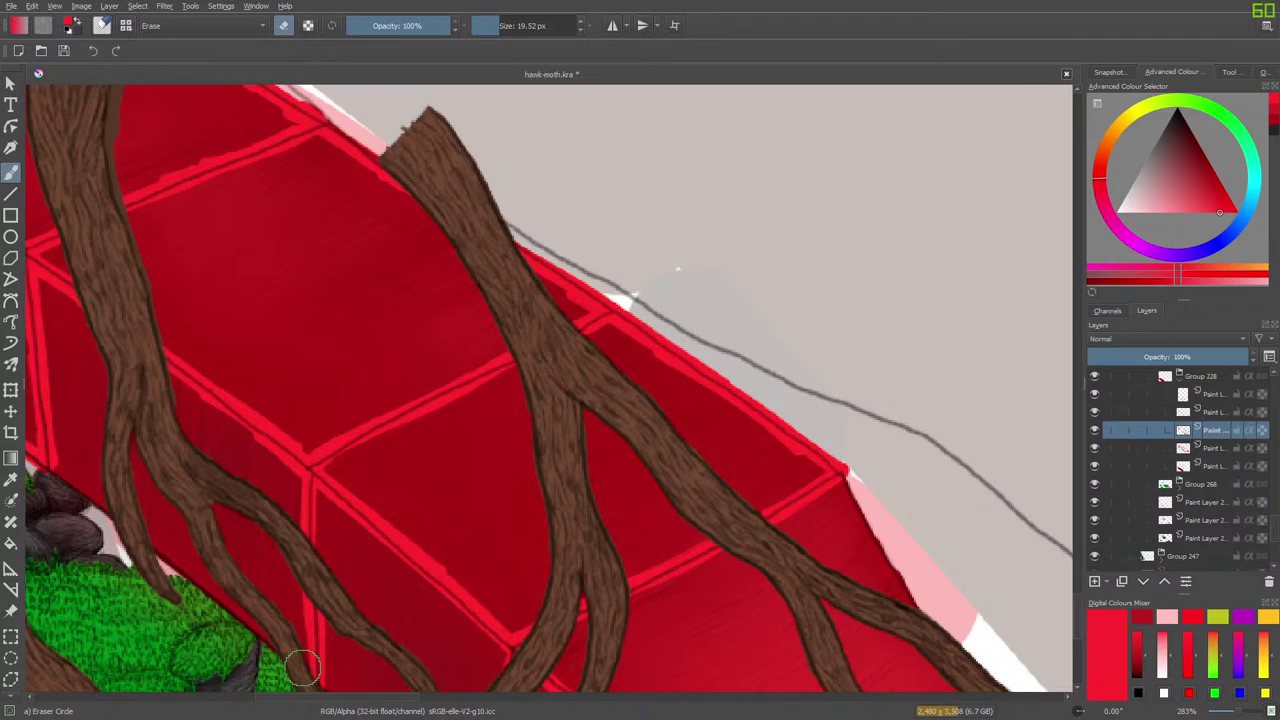
Paint bright red highlights down the end block's sloping outer edge and tidy them with Eraser Circle.
{"action": "key", "text": "slash"}
{"action": "left_click_drag", "start_coordinate": [836, 480], "coordinate": [905, 600]}
{"action": "left_click_drag", "start_coordinate": [840, 514], "coordinate": [914, 622]}
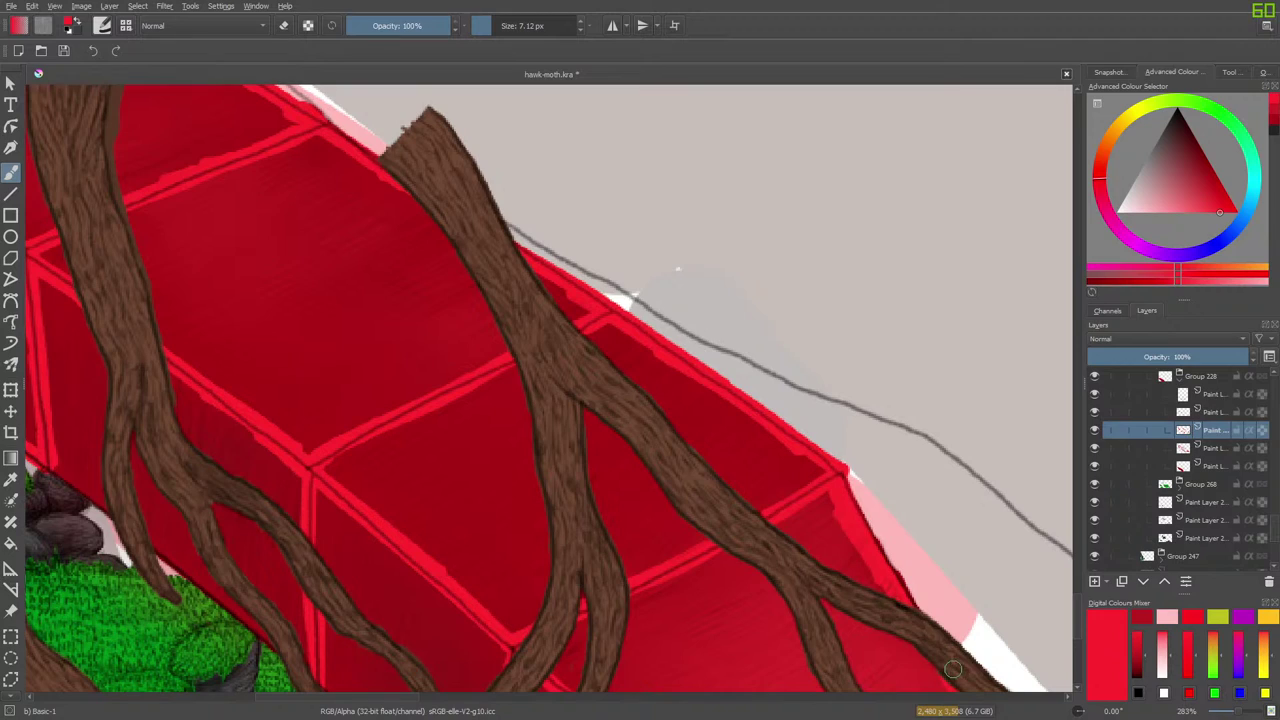
{"action": "key", "text": "e"}
{"action": "mouse_move", "coordinate": [831, 534]}
{"action": "left_mouse_down"}
{"action": "mouse_move", "coordinate": [833, 493]}
{"action": "mouse_move", "coordinate": [846, 535]}
{"action": "left_mouse_up"}
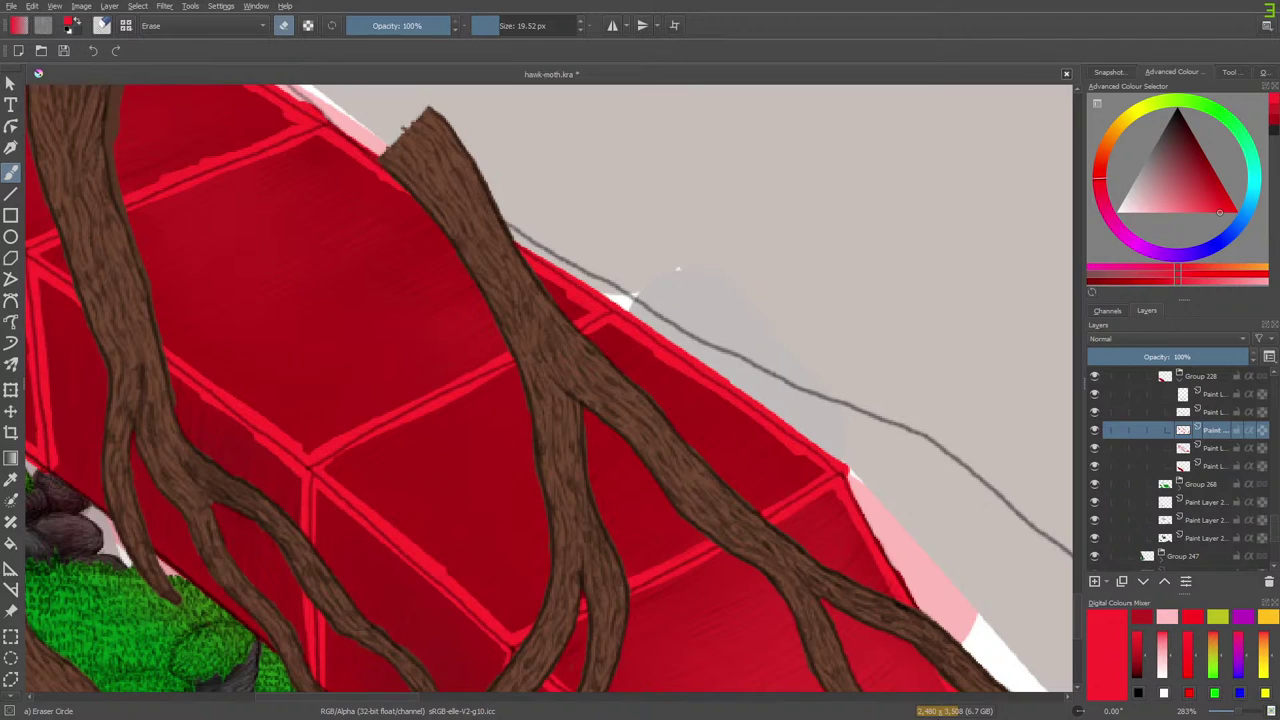
Switch to Blender Basic and soften the bright red highlights around the large middle block's top face and upper front edge.
{"action": "key", "text": "e"}
{"action": "right_click", "coordinate": [402, 440]}
{"action": "left_click", "coordinate": [345, 395]}
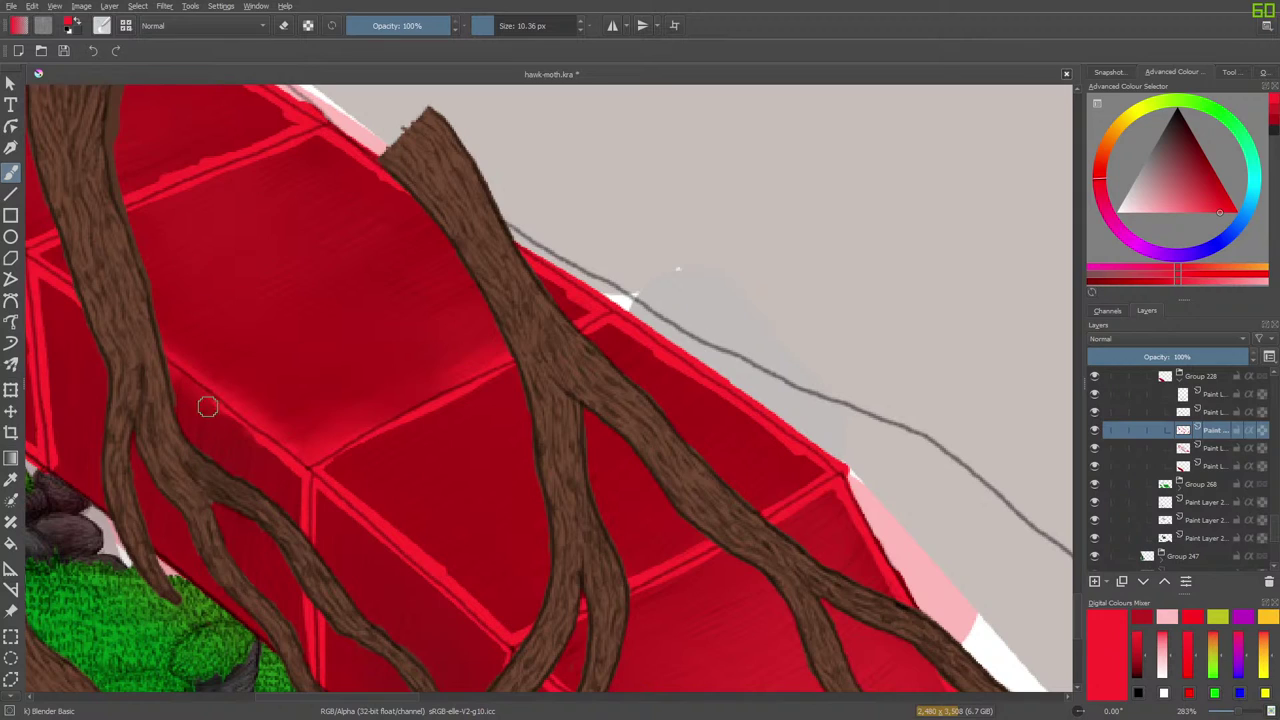
{"action": "mouse_move", "coordinate": [231, 415]}
{"action": "left_mouse_down"}
{"action": "mouse_move", "coordinate": [259, 474]}
{"action": "mouse_move", "coordinate": [258, 436]}
{"action": "mouse_move", "coordinate": [285, 497]}
{"action": "mouse_move", "coordinate": [292, 466]}
{"action": "mouse_move", "coordinate": [297, 527]}
{"action": "mouse_move", "coordinate": [301, 484]}
{"action": "left_mouse_up"}
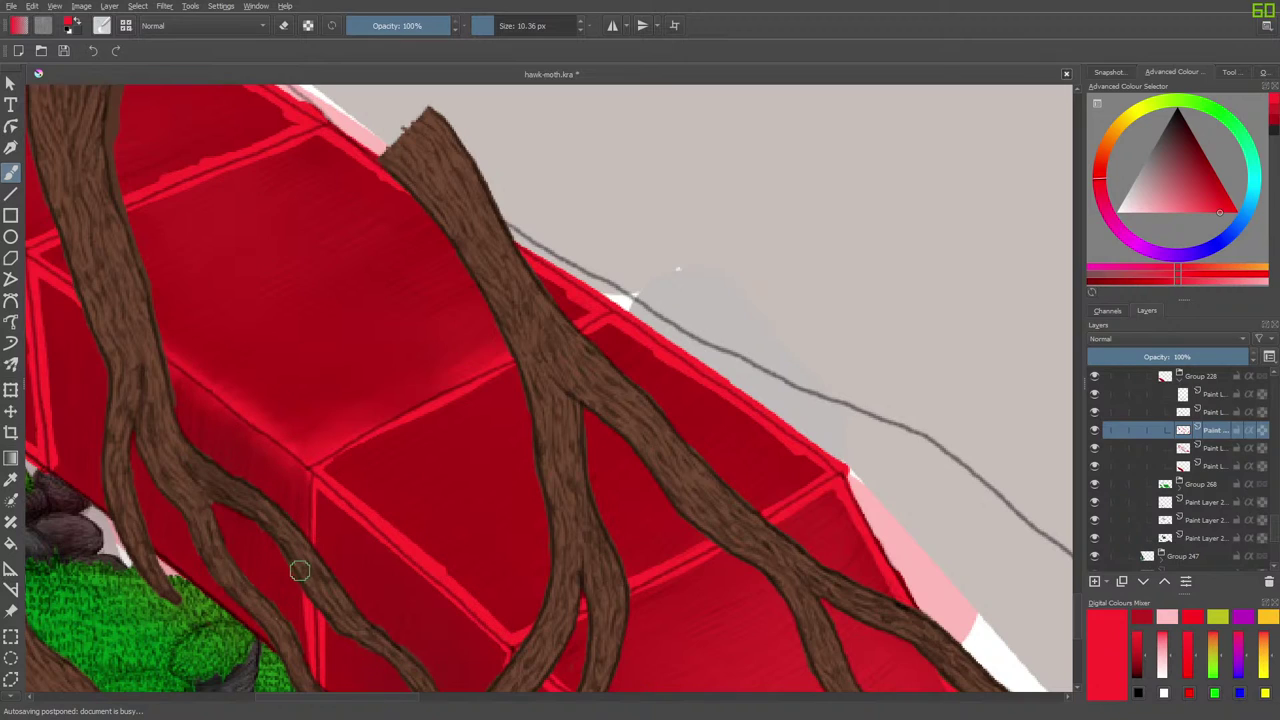
{"action": "mouse_move", "coordinate": [302, 594]}
{"action": "left_mouse_down"}
{"action": "mouse_move", "coordinate": [303, 666]}
{"action": "mouse_move", "coordinate": [286, 616]}
{"action": "left_mouse_up"}
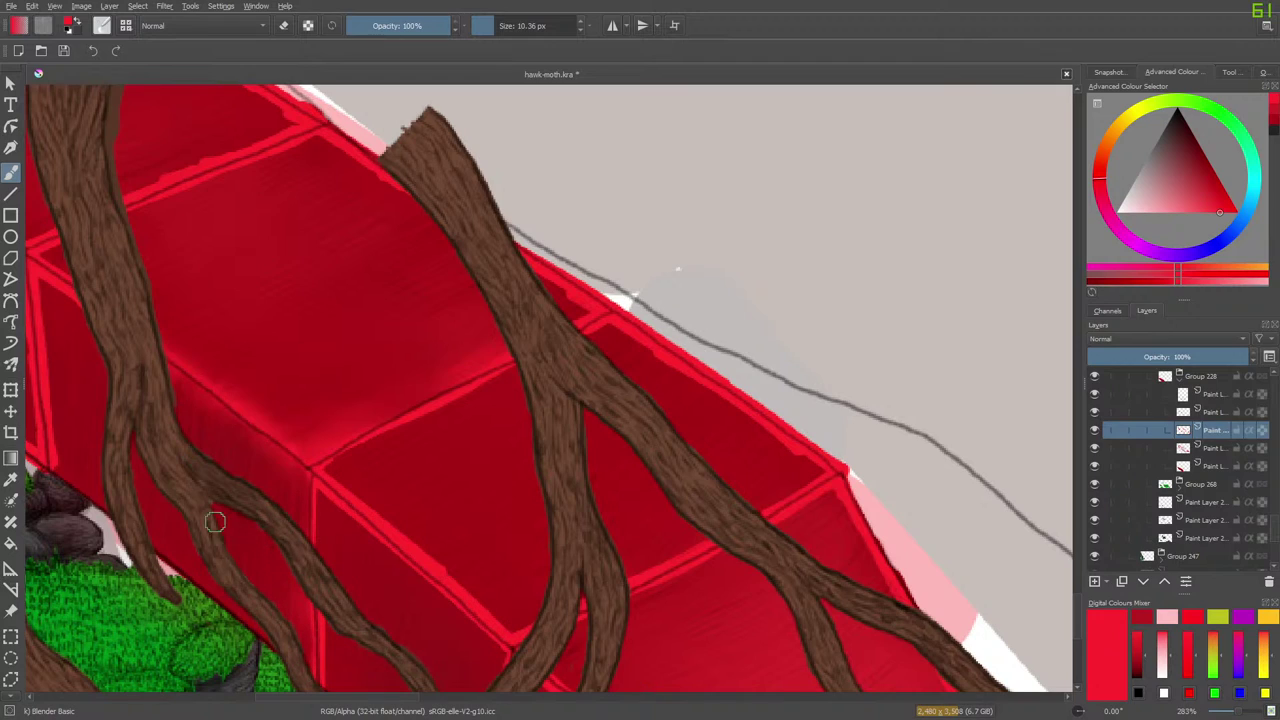
{"action": "mouse_move", "coordinate": [375, 413]}
{"action": "left_mouse_down"}
{"action": "mouse_move", "coordinate": [346, 405]}
{"action": "mouse_move", "coordinate": [384, 386]}
{"action": "mouse_move", "coordinate": [298, 414]}
{"action": "left_mouse_up"}
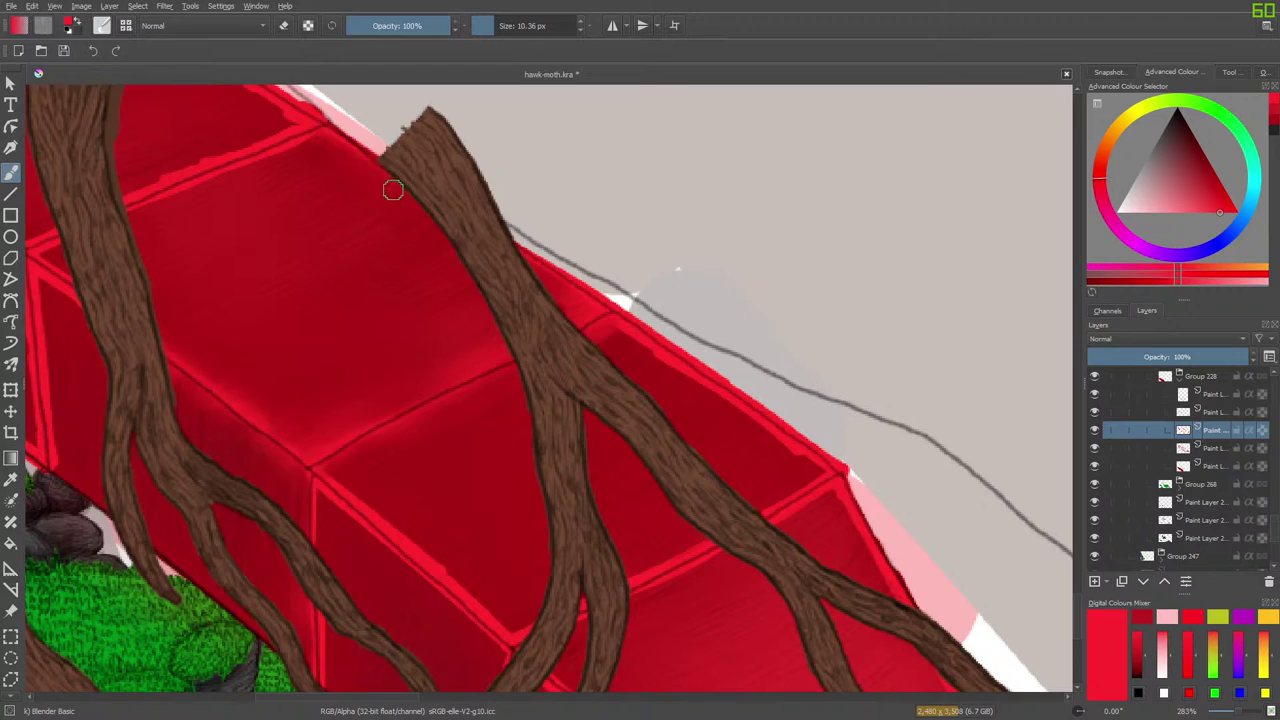
{"action": "mouse_move", "coordinate": [513, 289]}
{"action": "left_mouse_down"}
{"action": "mouse_move", "coordinate": [546, 284]}
{"action": "mouse_move", "coordinate": [587, 310]}
{"action": "left_mouse_up"}
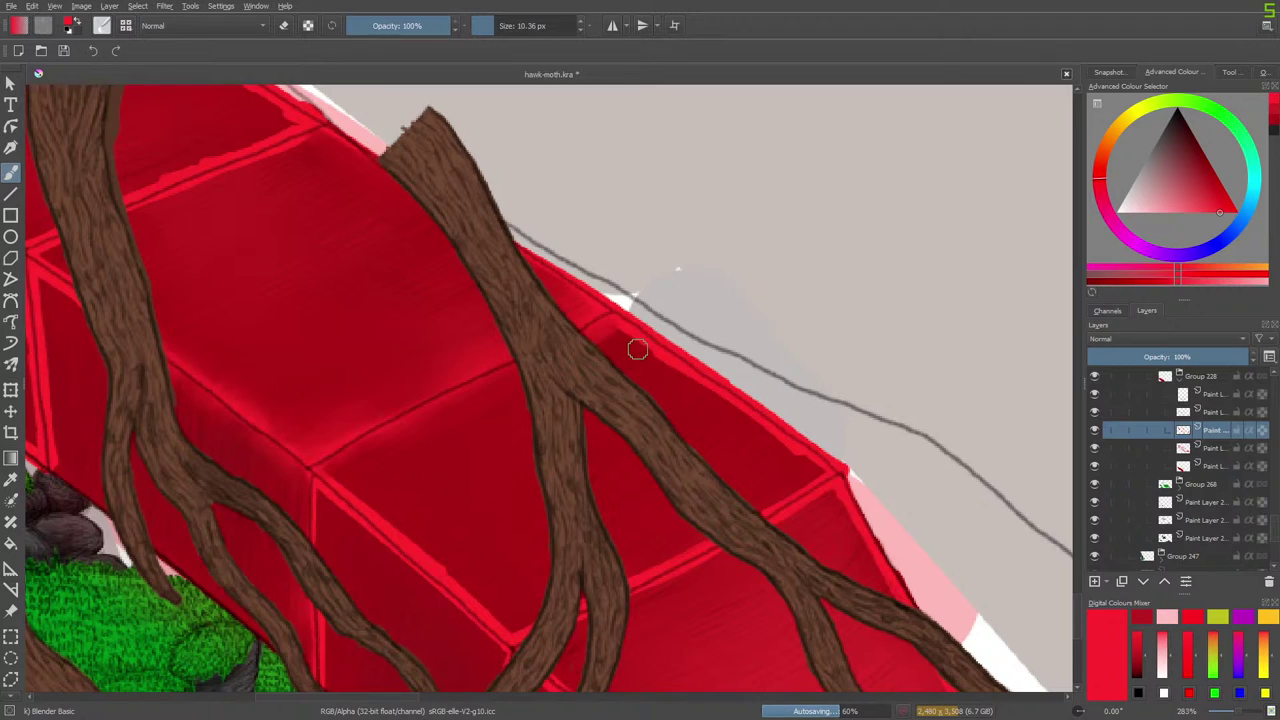
Blend the highlights around the next block behind the forked root and down the end block's sloping outer edge.
{"action": "right_click", "coordinate": [735, 407]}
{"action": "left_click", "coordinate": [615, 220]}
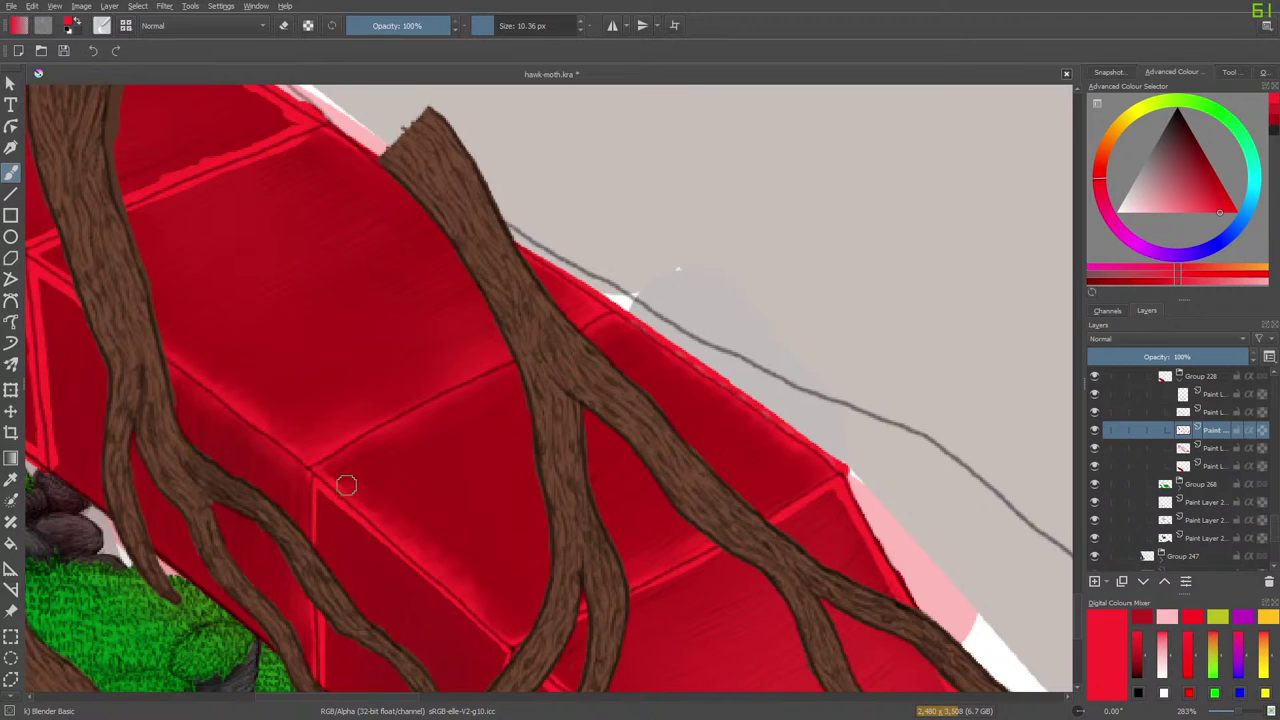
{"action": "left_click_drag", "start_coordinate": [307, 499], "coordinate": [369, 528]}
{"action": "mouse_move", "coordinate": [393, 585]}
{"action": "left_mouse_down"}
{"action": "mouse_move", "coordinate": [411, 597]}
{"action": "mouse_move", "coordinate": [429, 577]}
{"action": "mouse_move", "coordinate": [454, 600]}
{"action": "mouse_move", "coordinate": [475, 659]}
{"action": "left_mouse_up"}
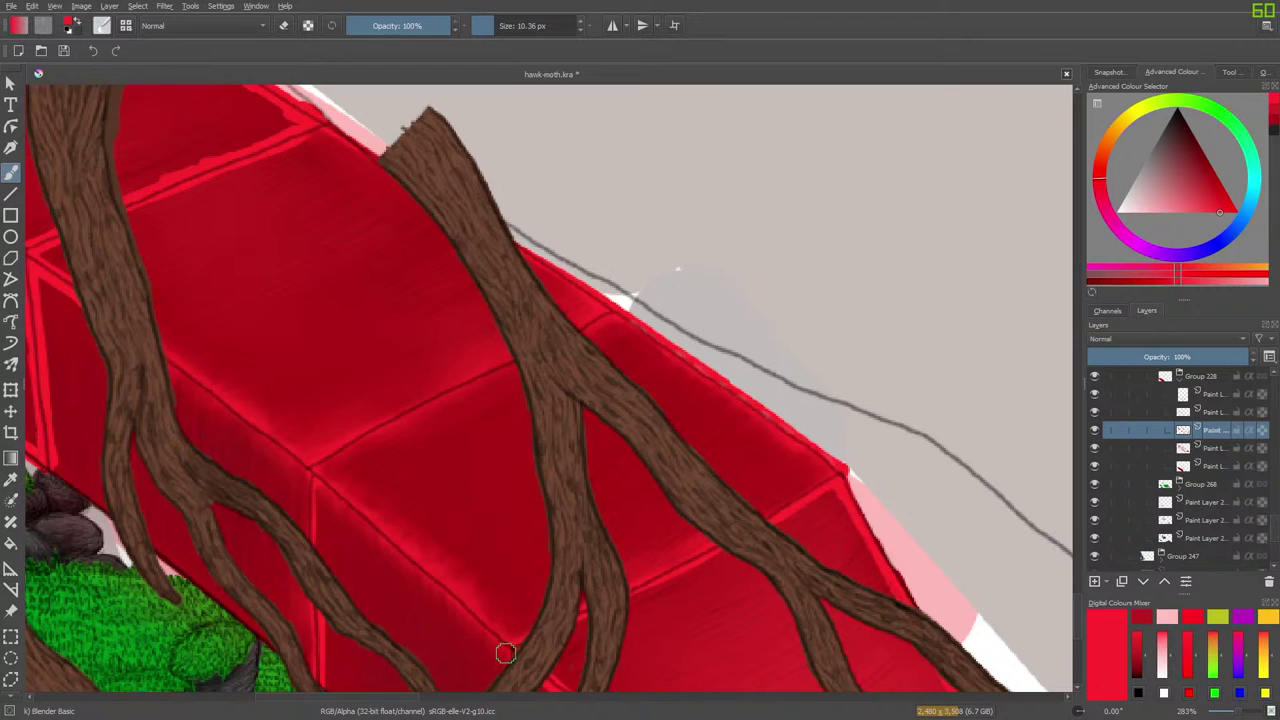
{"action": "left_click_drag", "start_coordinate": [441, 588], "coordinate": [423, 583]}
{"action": "left_click_drag", "start_coordinate": [823, 500], "coordinate": [772, 527]}
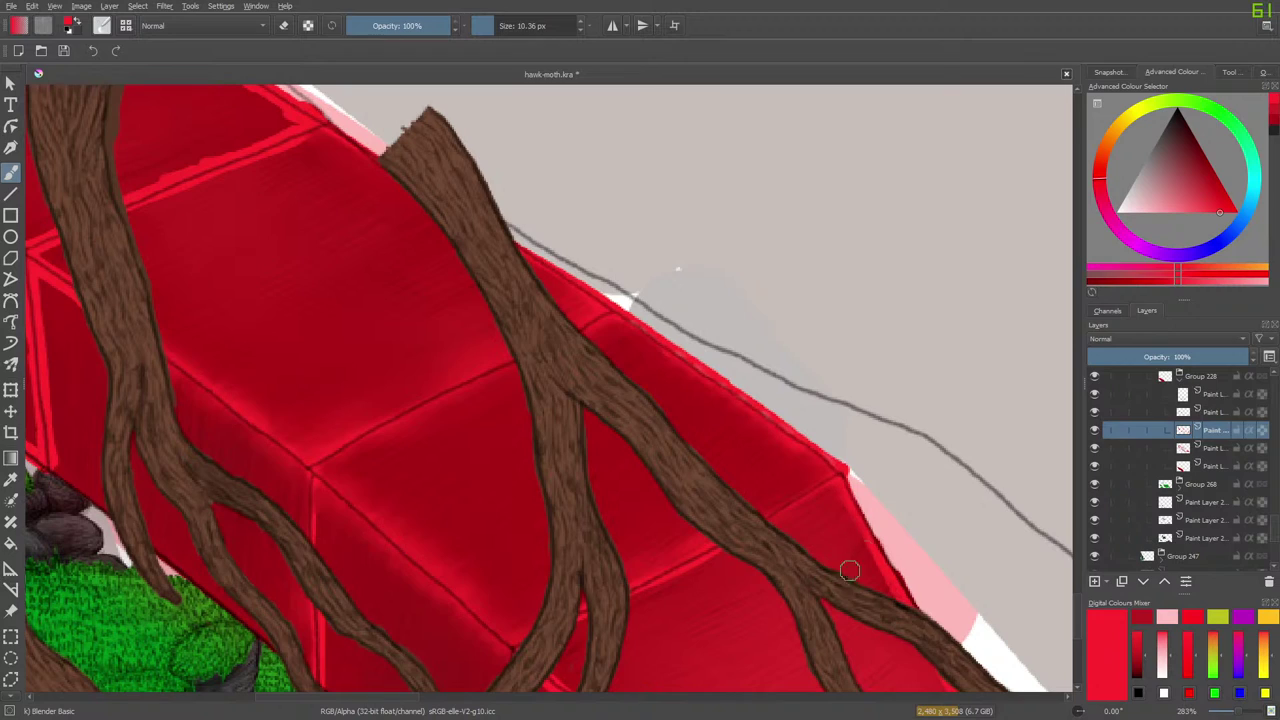
{"action": "mouse_move", "coordinate": [848, 509]}
{"action": "left_mouse_down"}
{"action": "mouse_move", "coordinate": [894, 609]}
{"action": "mouse_move", "coordinate": [948, 669]}
{"action": "left_mouse_up"}
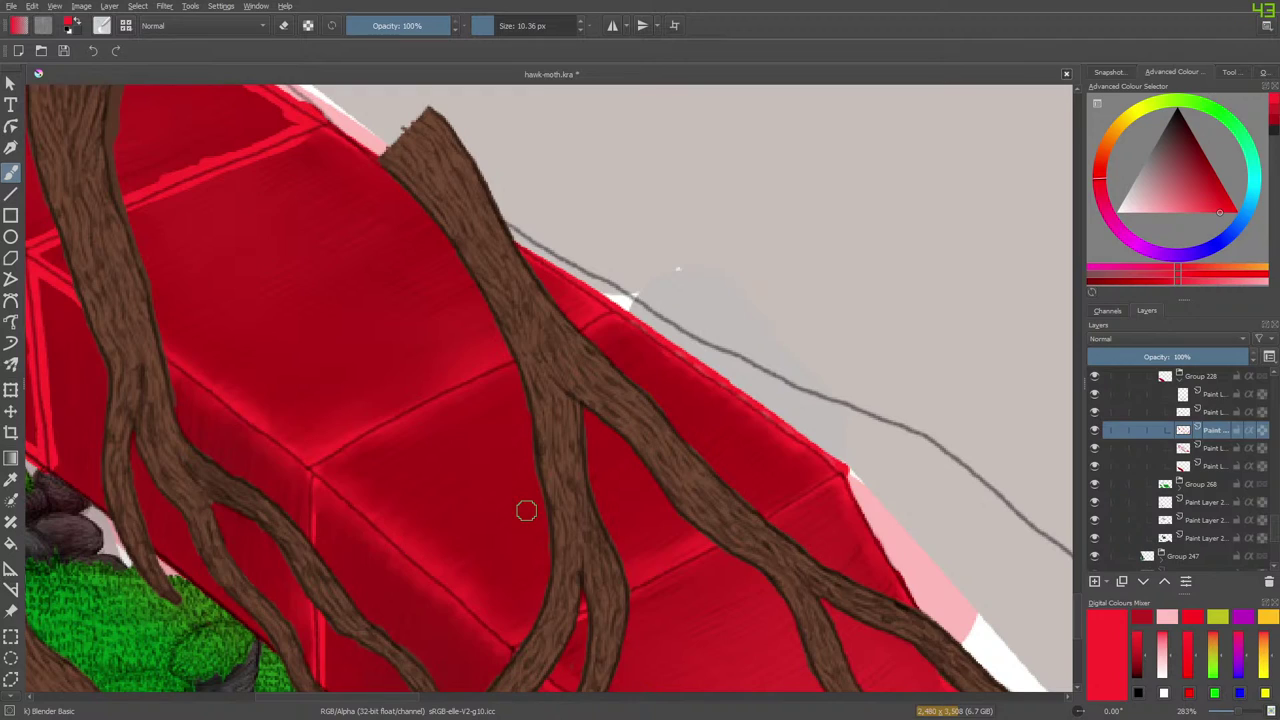
Blend the remaining highlights on the front-face vertical seam and on the blocks around the thick roots.
{"action": "key", "text": "e"}
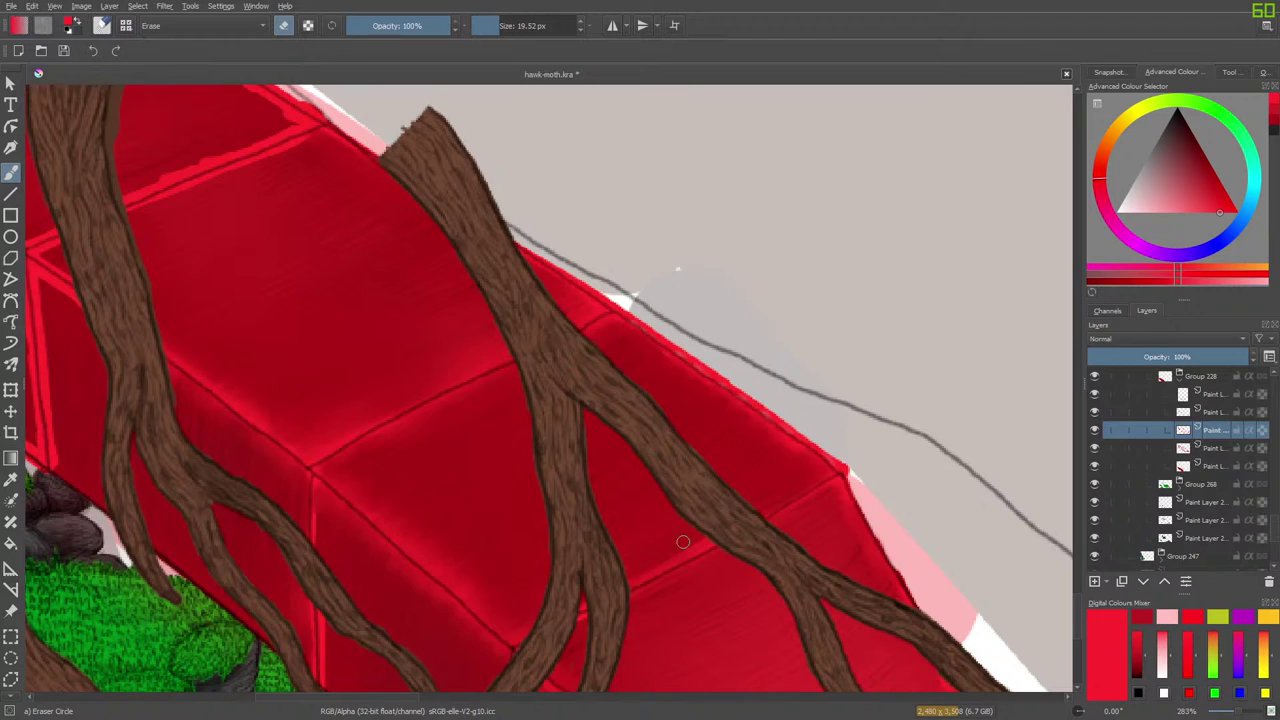
{"action": "key", "text": "e"}
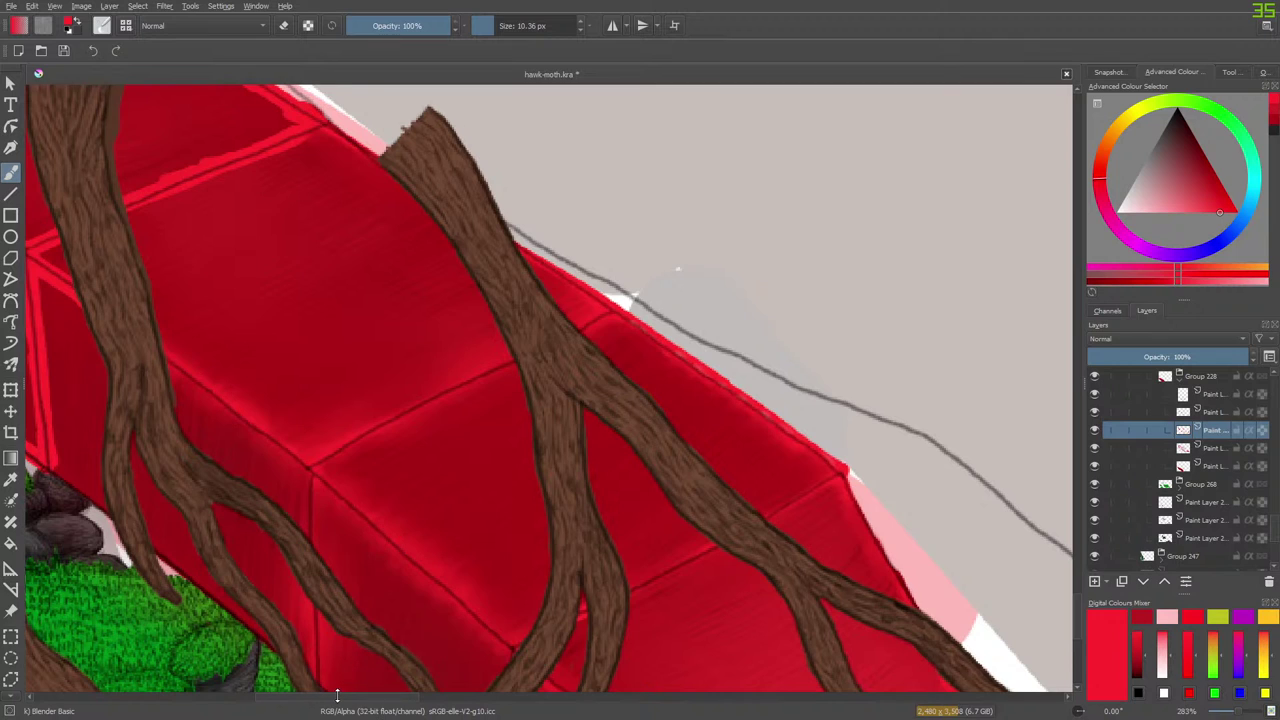
{"action": "mouse_move", "coordinate": [337, 695]}
{"action": "left_mouse_down"}
{"action": "mouse_move", "coordinate": [306, 692]}
{"action": "mouse_move", "coordinate": [290, 710]}
{"action": "left_mouse_up"}
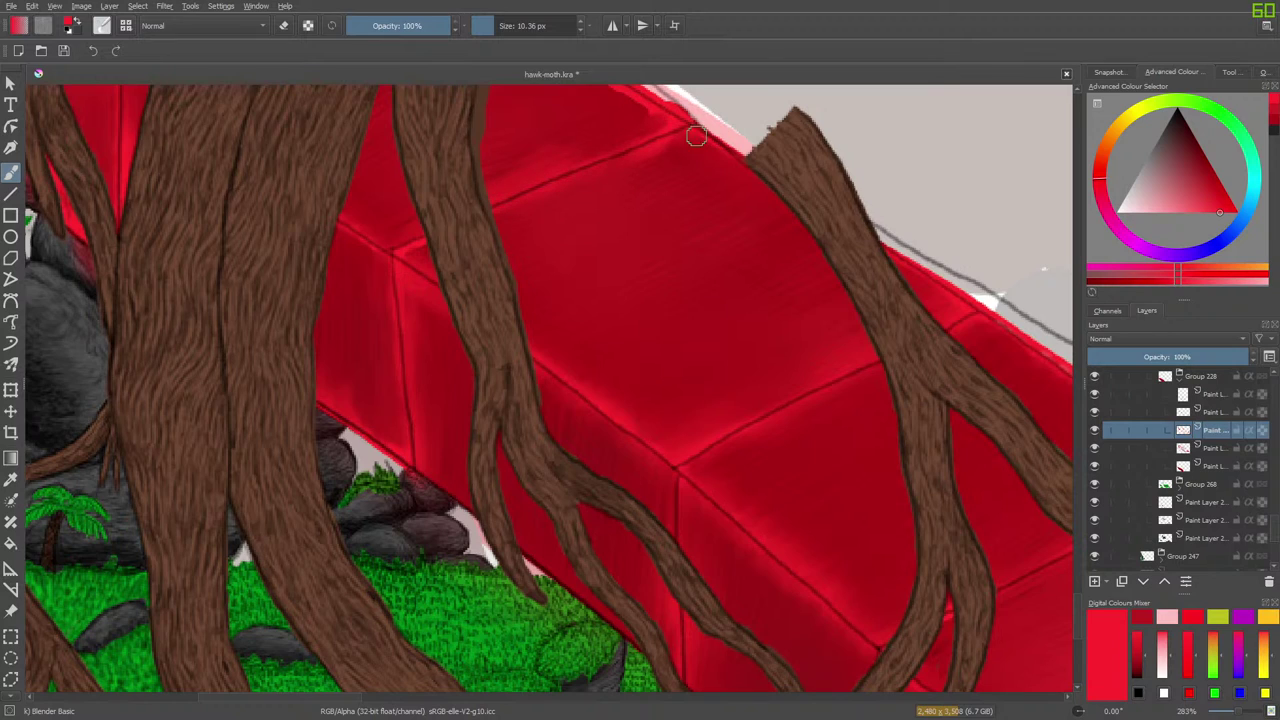
Erase the red highlight overspill along the blocks' outer upper edge with Eraser Circle.
{"action": "scroll", "coordinate": [509, 383], "scroll_direction": "up", "scroll_amount": 5}
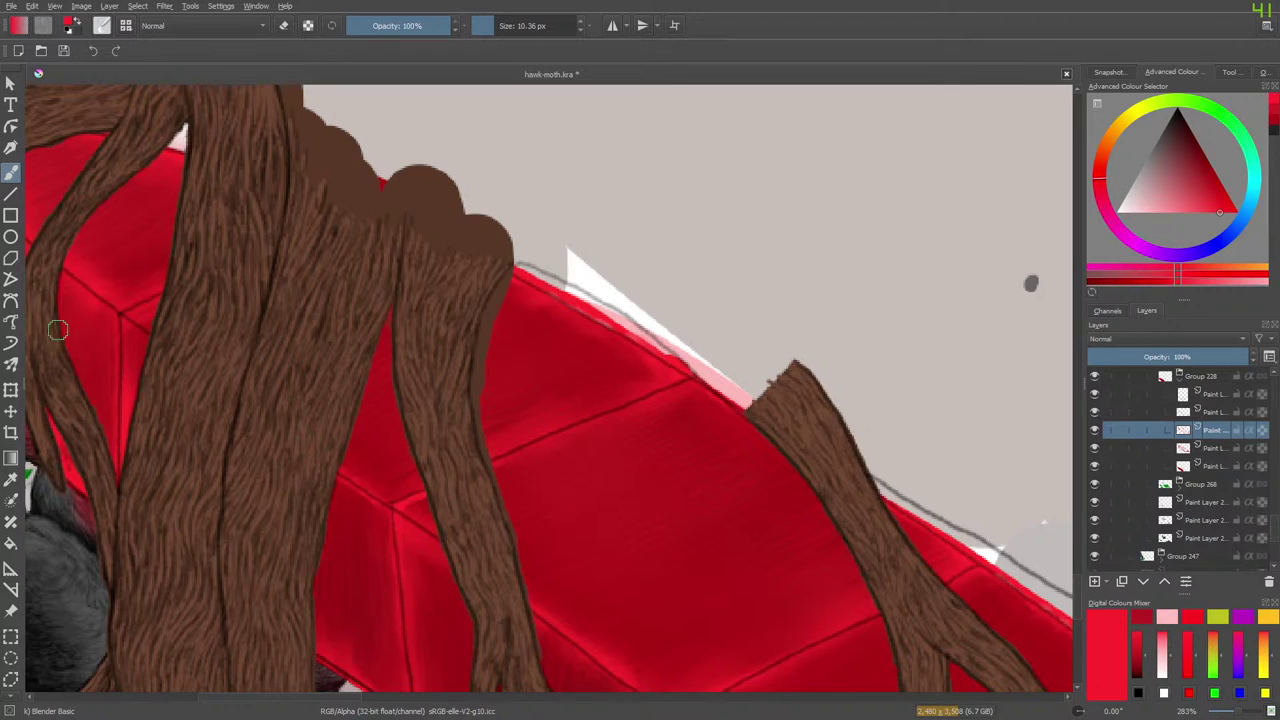
{"action": "key", "text": "e"}
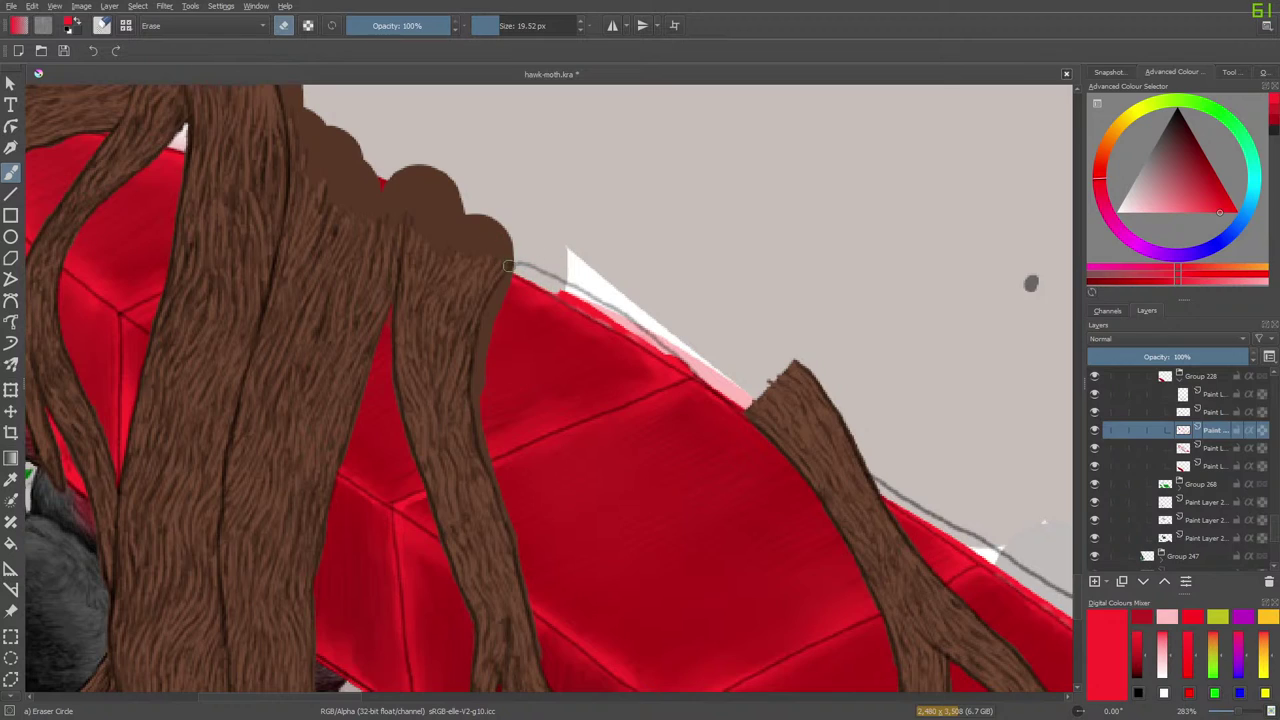
{"action": "mouse_move", "coordinate": [614, 320]}
{"action": "left_mouse_down"}
{"action": "mouse_move", "coordinate": [688, 365]}
{"action": "mouse_move", "coordinate": [642, 336]}
{"action": "mouse_move", "coordinate": [665, 350]}
{"action": "left_mouse_up"}
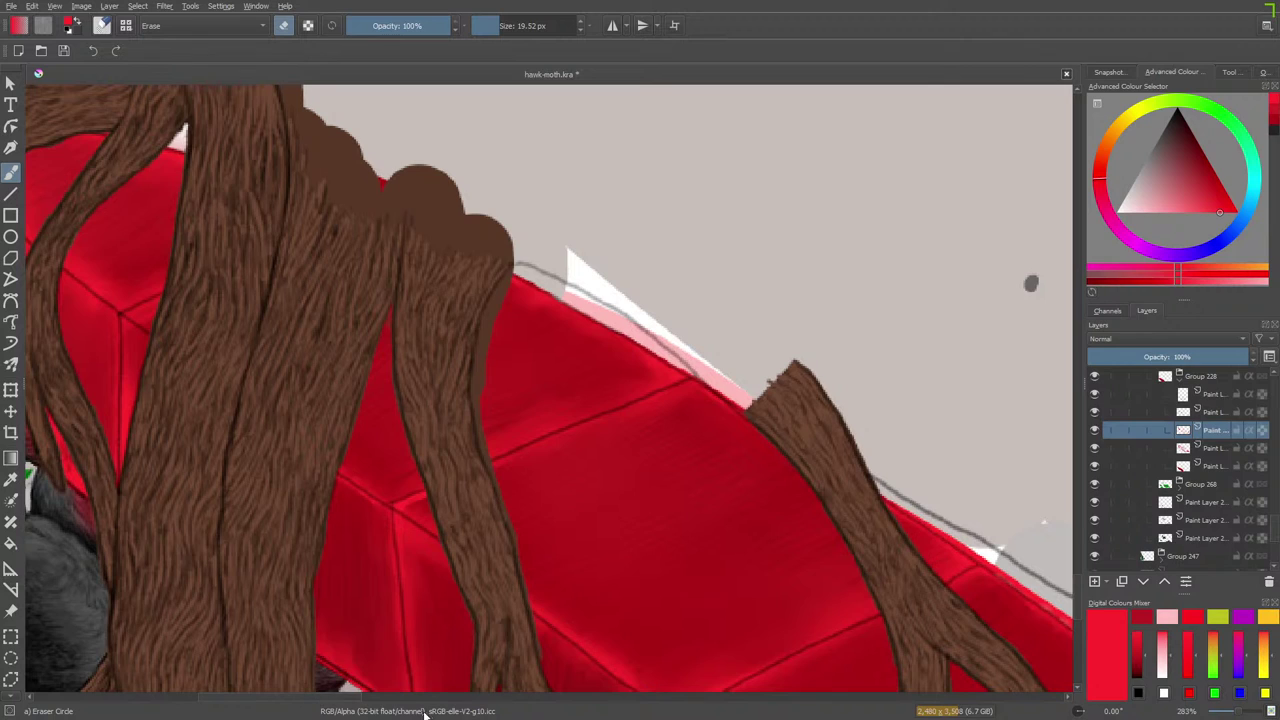
{"action": "left_click_drag", "start_coordinate": [316, 698], "coordinate": [405, 698]}
{"action": "scroll", "coordinate": [1060, 590], "scroll_direction": "down", "scroll_amount": 6}
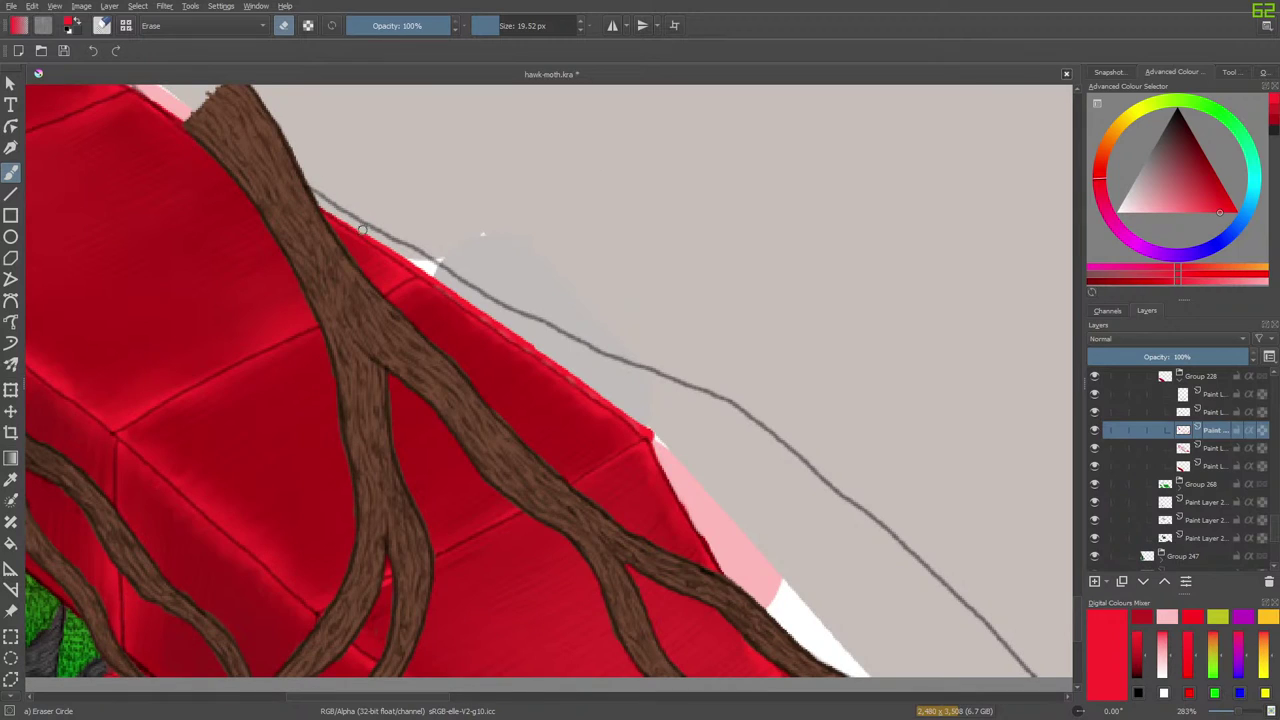
{"action": "mouse_move", "coordinate": [330, 213]}
{"action": "left_mouse_down"}
{"action": "mouse_move", "coordinate": [557, 357]}
{"action": "mouse_move", "coordinate": [437, 271]}
{"action": "mouse_move", "coordinate": [646, 431]}
{"action": "mouse_move", "coordinate": [588, 414]}
{"action": "left_mouse_up"}
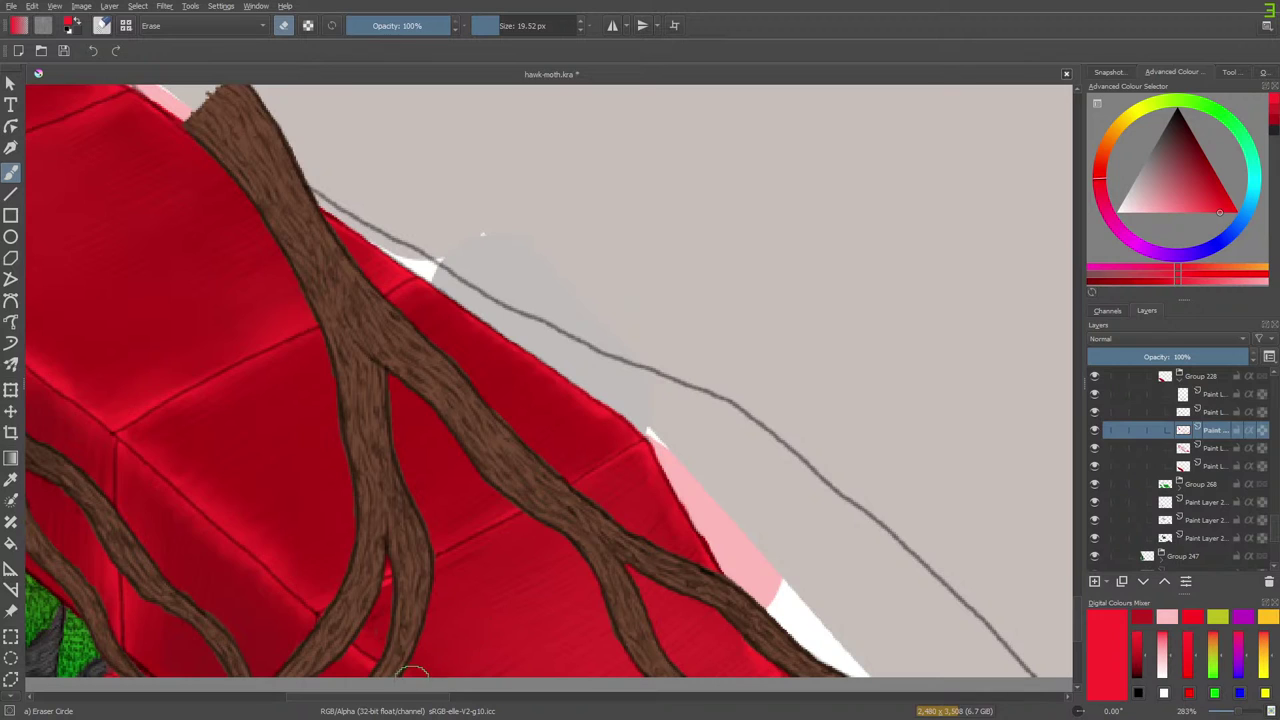
Select the paint layer below and erase the red shading spilling over the rocks and grass beside the first block.
{"action": "mouse_move", "coordinate": [400, 699]}
{"action": "left_mouse_down"}
{"action": "mouse_move", "coordinate": [261, 702]}
{"action": "mouse_move", "coordinate": [308, 705]}
{"action": "left_mouse_up"}
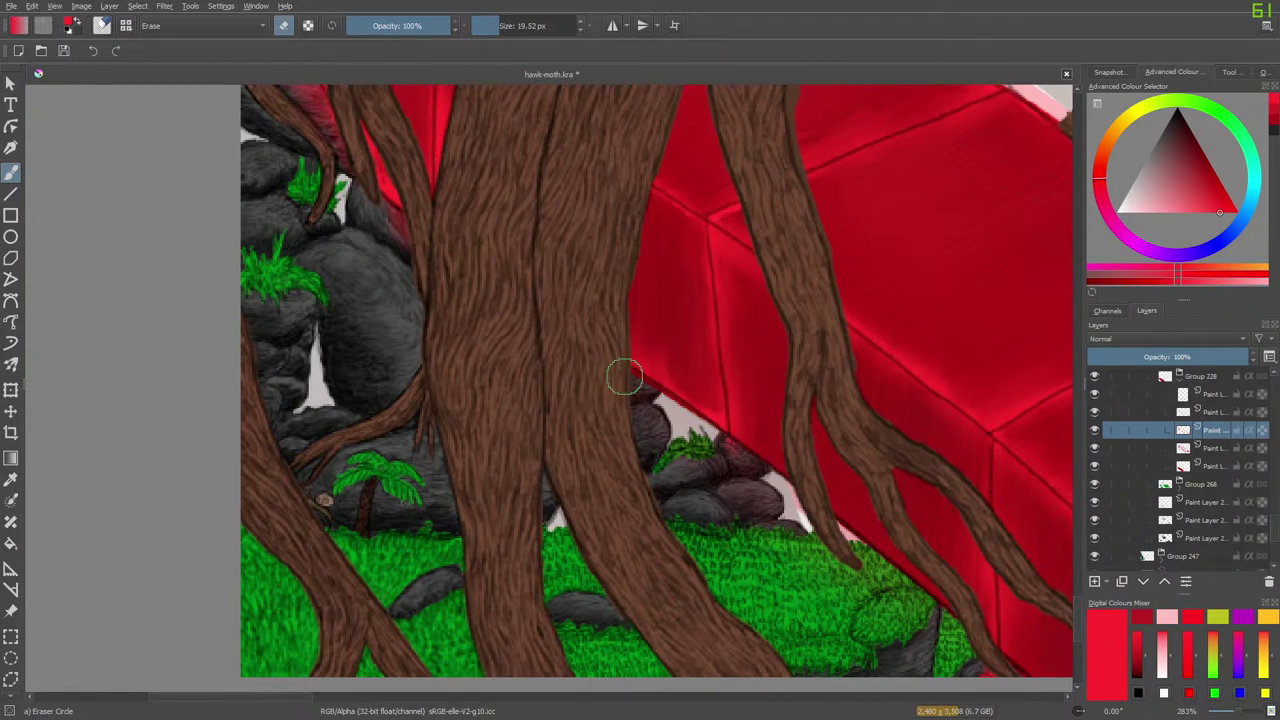
{"action": "scroll", "coordinate": [1081, 601], "scroll_direction": "up", "scroll_amount": 5}
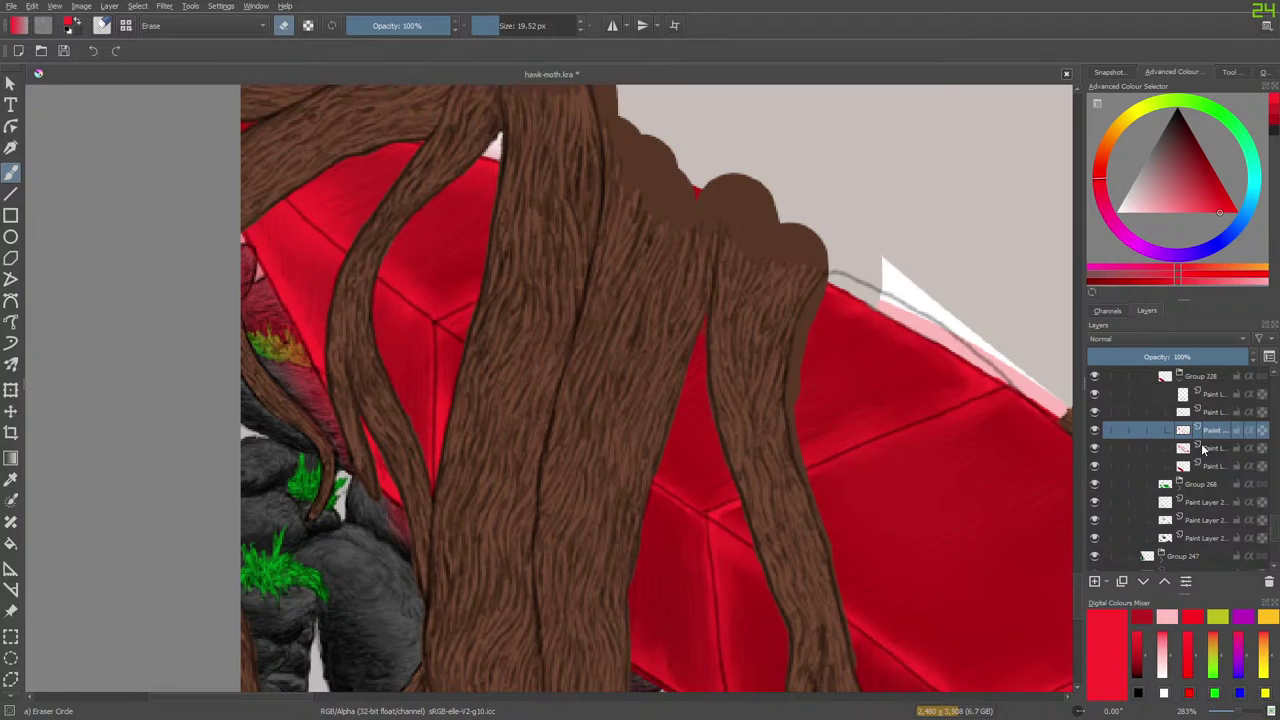
{"action": "key", "text": "Page_Down"}
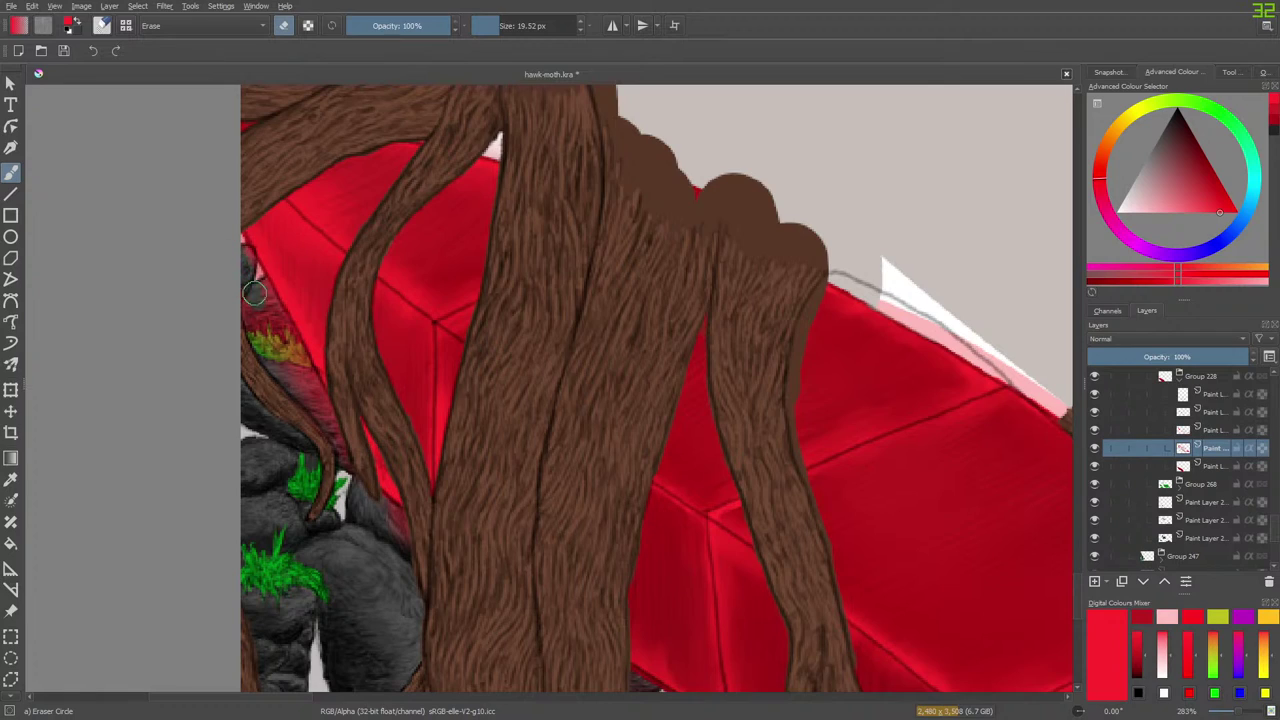
{"action": "mouse_move", "coordinate": [240, 262]}
{"action": "left_mouse_down"}
{"action": "mouse_move", "coordinate": [329, 432]}
{"action": "mouse_move", "coordinate": [276, 378]}
{"action": "mouse_move", "coordinate": [249, 308]}
{"action": "mouse_move", "coordinate": [280, 418]}
{"action": "left_mouse_up"}
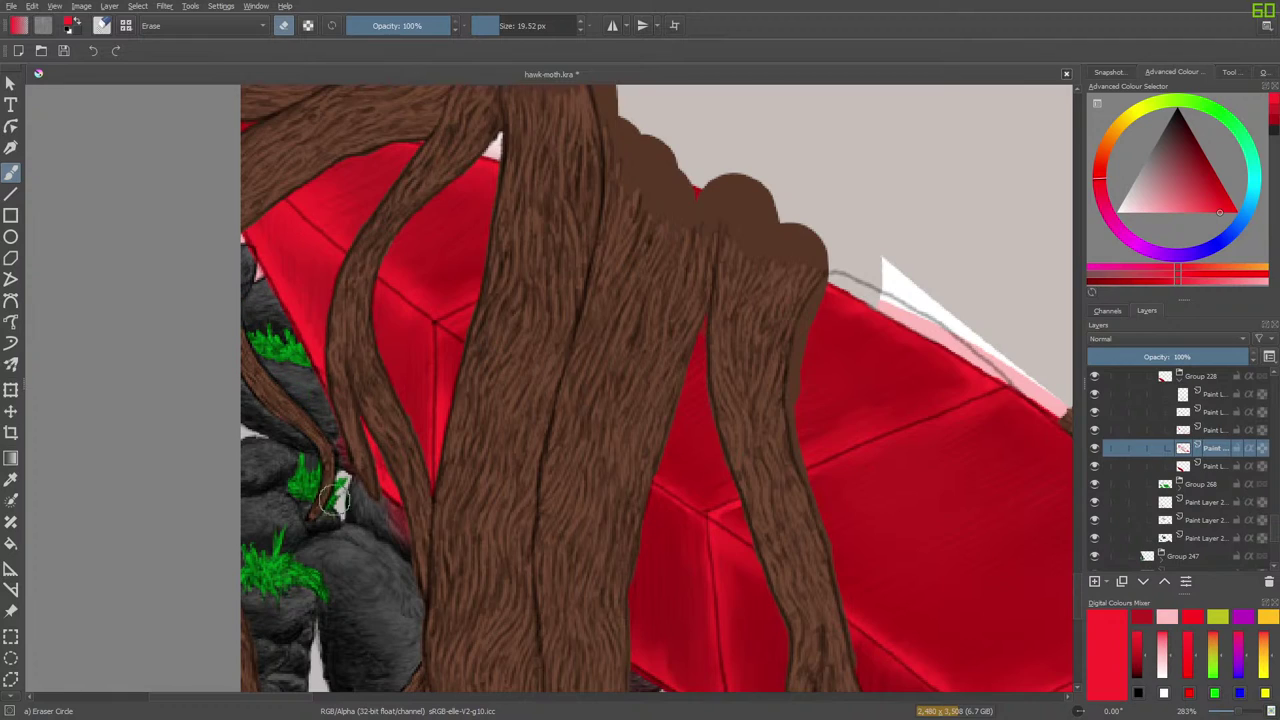
{"action": "mouse_move", "coordinate": [338, 508]}
{"action": "left_mouse_down"}
{"action": "mouse_move", "coordinate": [395, 521]}
{"action": "mouse_move", "coordinate": [374, 524]}
{"action": "mouse_move", "coordinate": [402, 535]}
{"action": "mouse_move", "coordinate": [370, 503]}
{"action": "mouse_move", "coordinate": [402, 541]}
{"action": "mouse_move", "coordinate": [364, 500]}
{"action": "mouse_move", "coordinate": [412, 594]}
{"action": "left_mouse_up"}
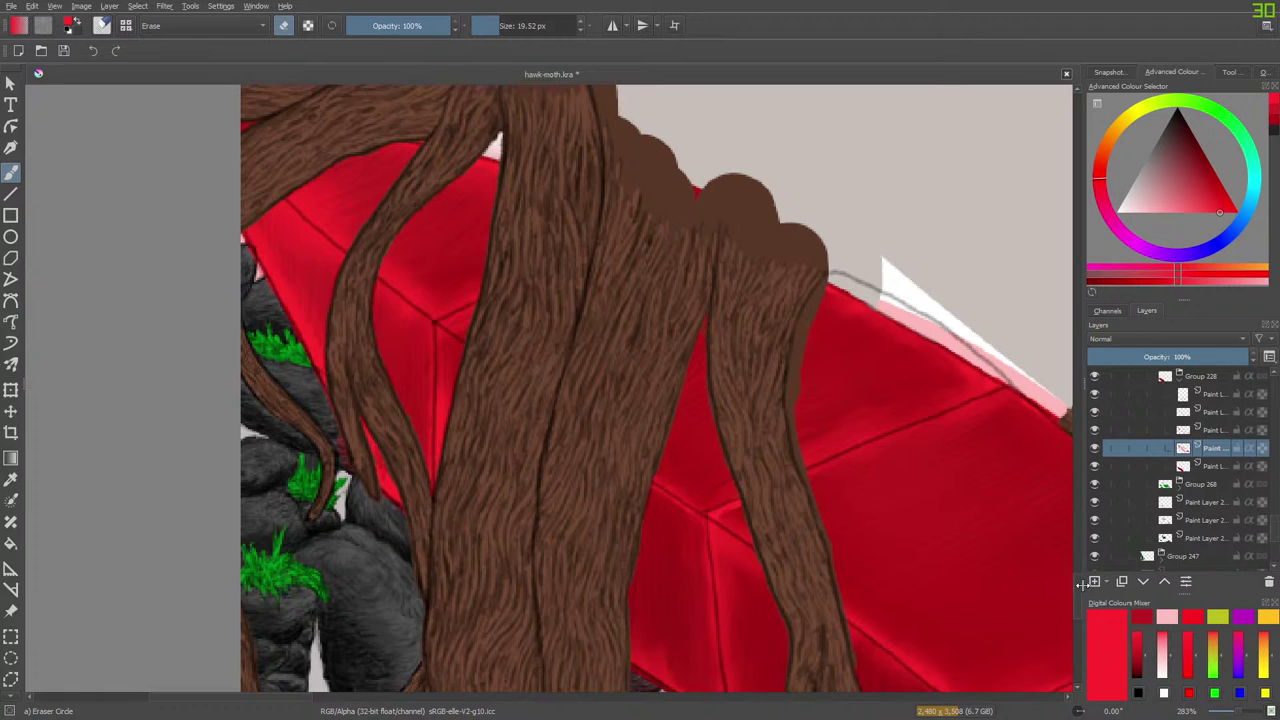
Erase the red spill over the small rocks below the blocks on the current paint layer and on the layer beneath it.
{"action": "left_click_drag", "start_coordinate": [1082, 594], "coordinate": [1080, 594]}
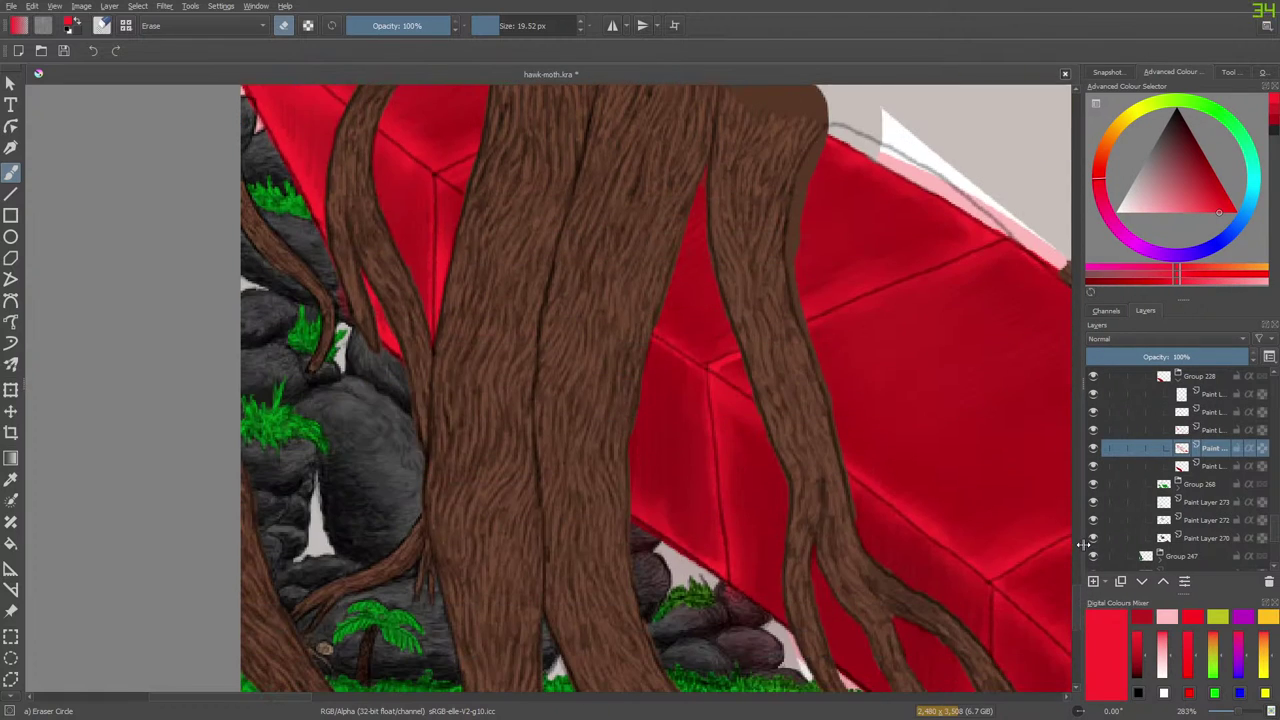
{"action": "left_click_drag", "start_coordinate": [1083, 545], "coordinate": [1095, 620]}
{"action": "left_click_drag", "start_coordinate": [279, 697], "coordinate": [344, 697]}
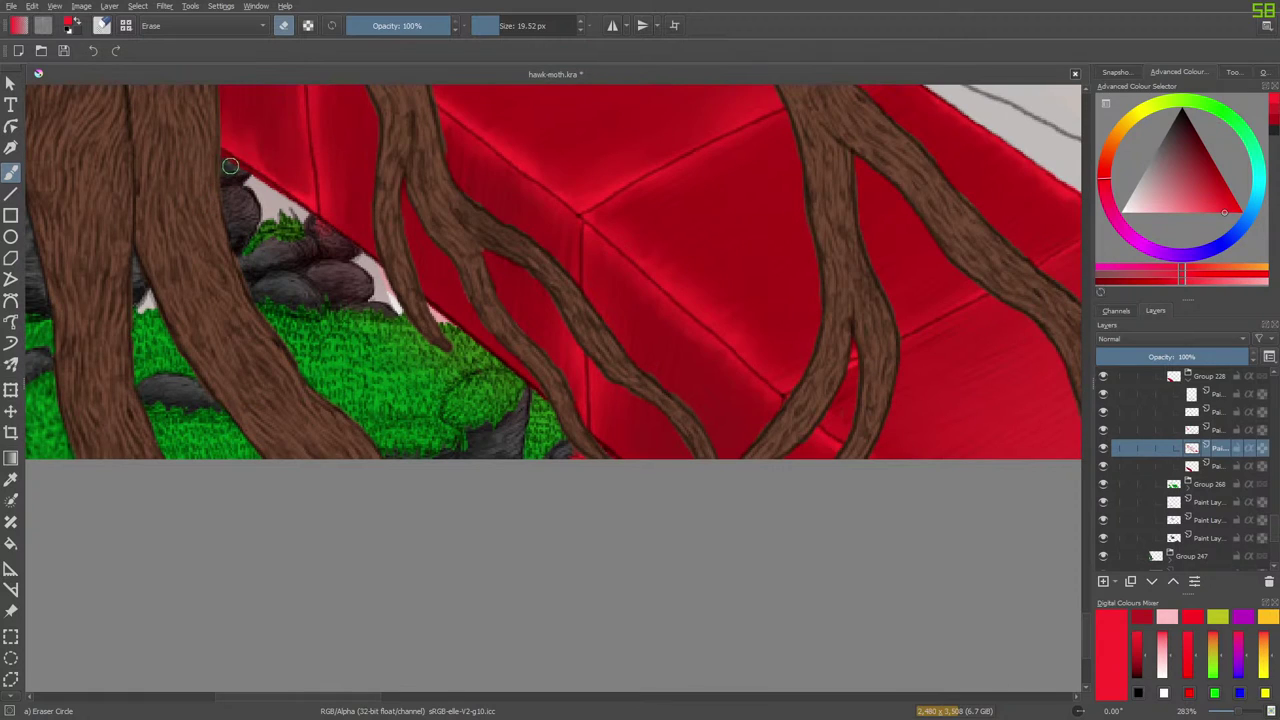
{"action": "left_click_drag", "start_coordinate": [230, 165], "coordinate": [295, 220]}
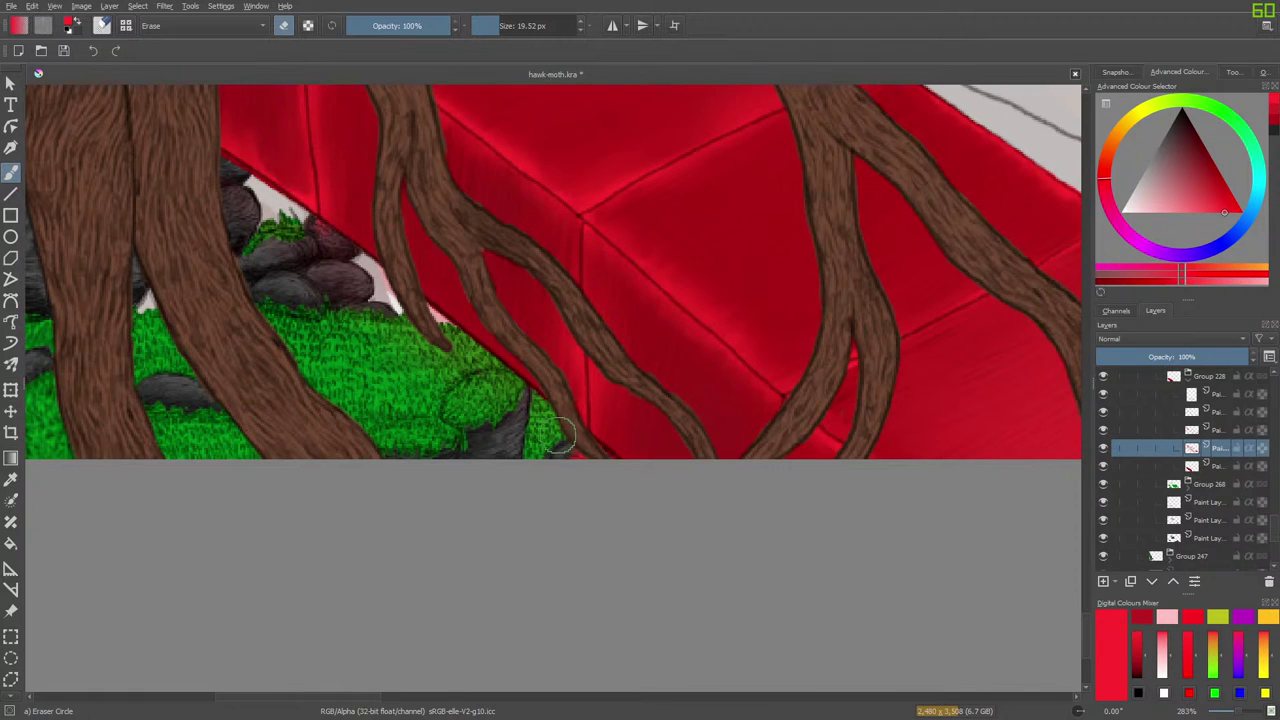
{"action": "key", "text": "Page_Down"}
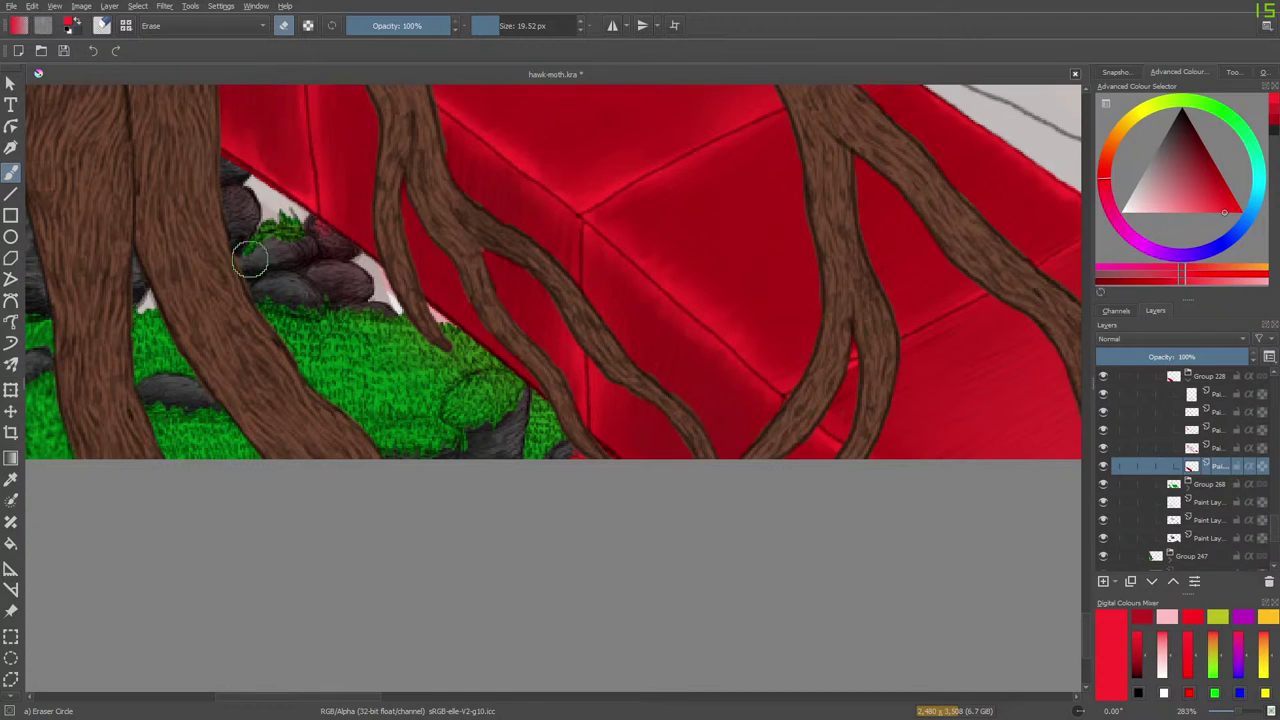
{"action": "left_click_drag", "start_coordinate": [217, 158], "coordinate": [340, 256]}
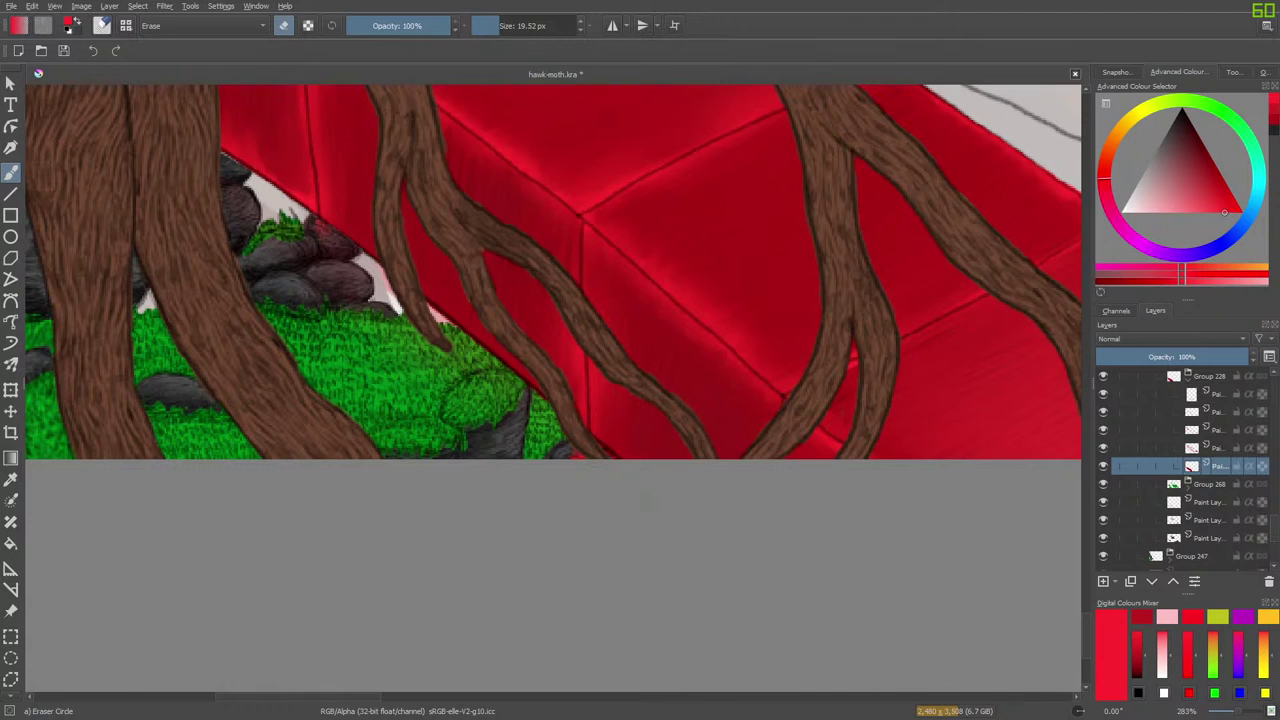
Erase the remaining red spill on the grass and rocks at the forked root's base, on the two paint layers above.
{"action": "left_click", "coordinate": [1222, 448]}
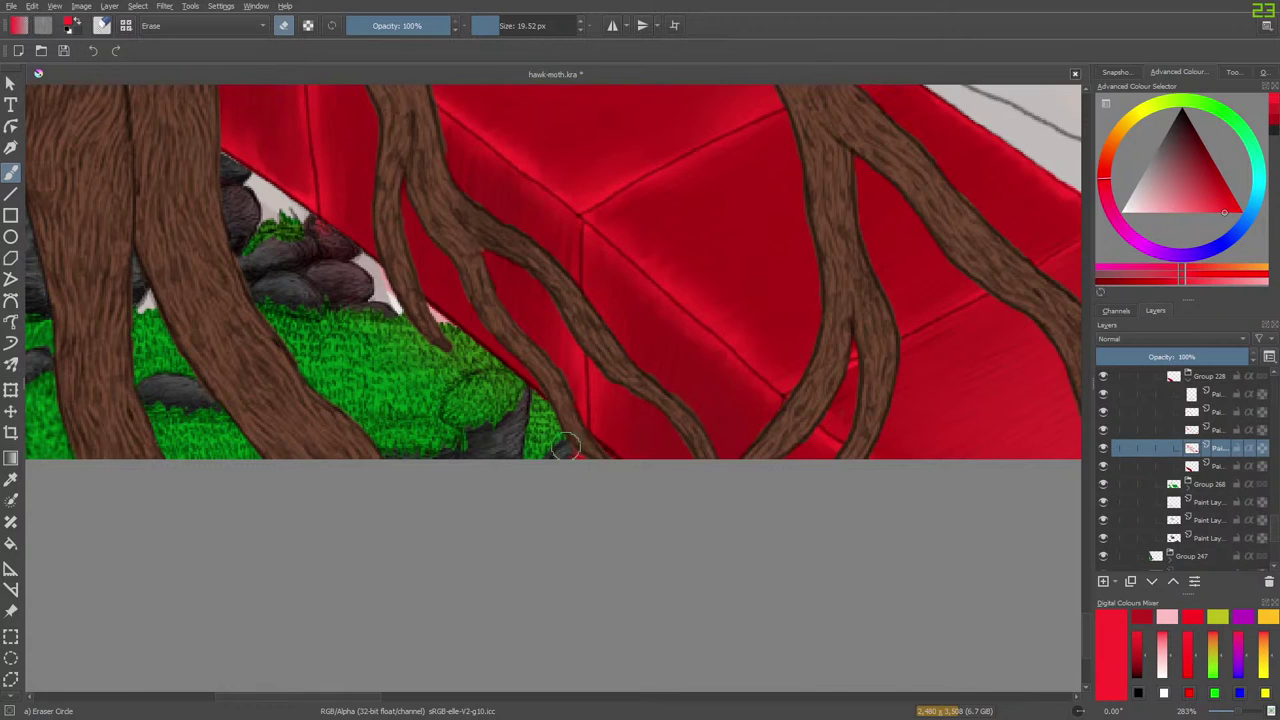
{"action": "left_click", "coordinate": [565, 449]}
{"action": "left_click", "coordinate": [1212, 430]}
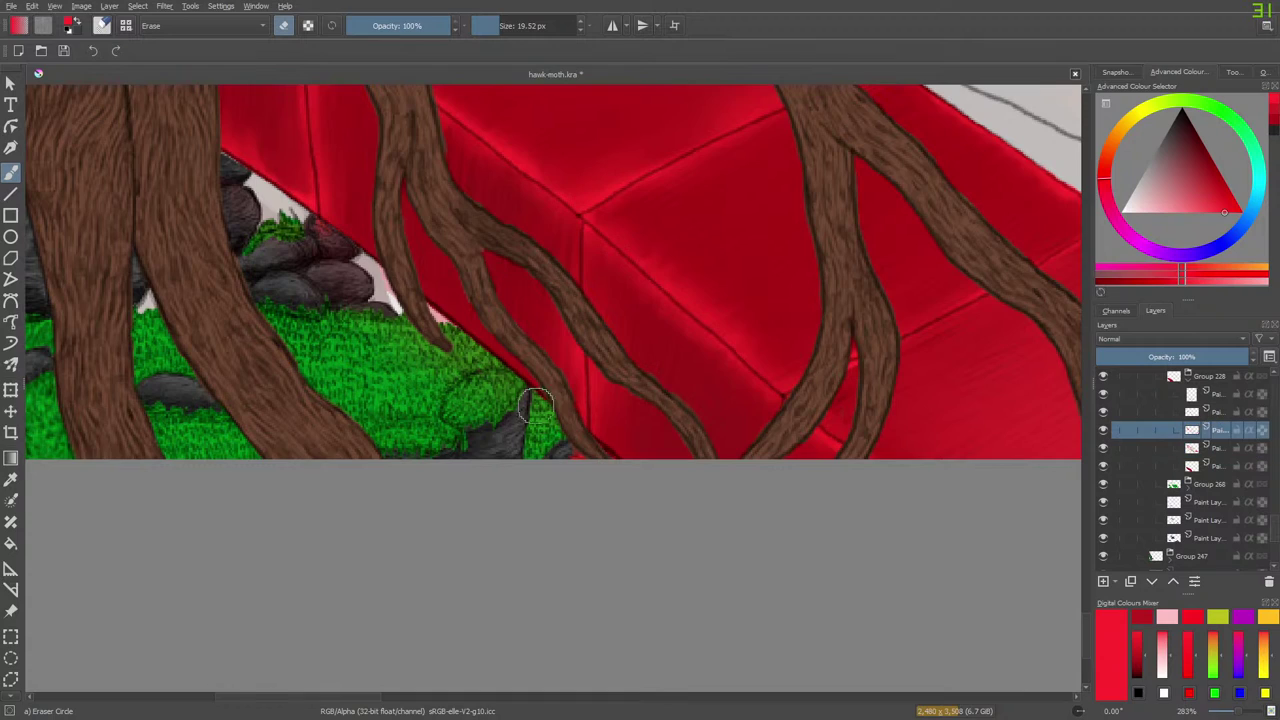
{"action": "mouse_move", "coordinate": [535, 405]}
{"action": "left_mouse_down"}
{"action": "mouse_move", "coordinate": [560, 449]}
{"action": "mouse_move", "coordinate": [607, 486]}
{"action": "left_mouse_up"}
Set up the Airbrush Soft brush at 48.79 px and 52% opacity, and add a new paint layer in the red blocks' group.
{"action": "key", "text": "e"}
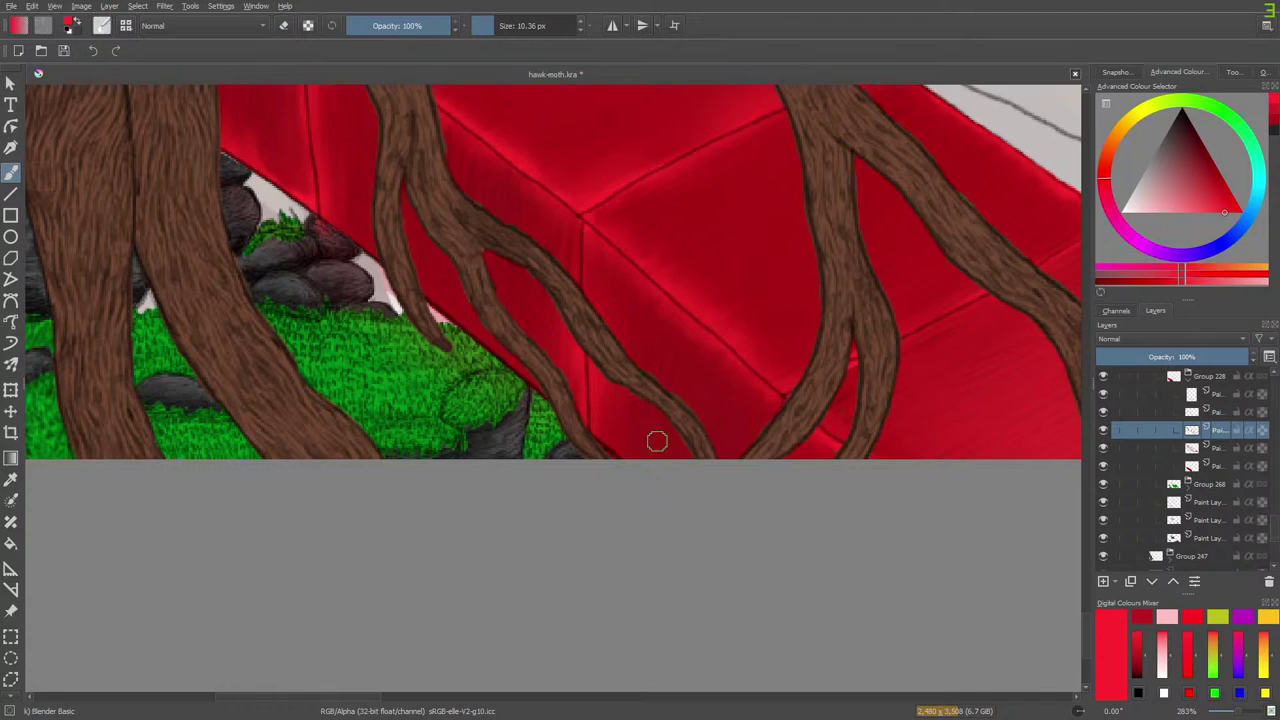
{"action": "left_click", "coordinate": [101, 25]}
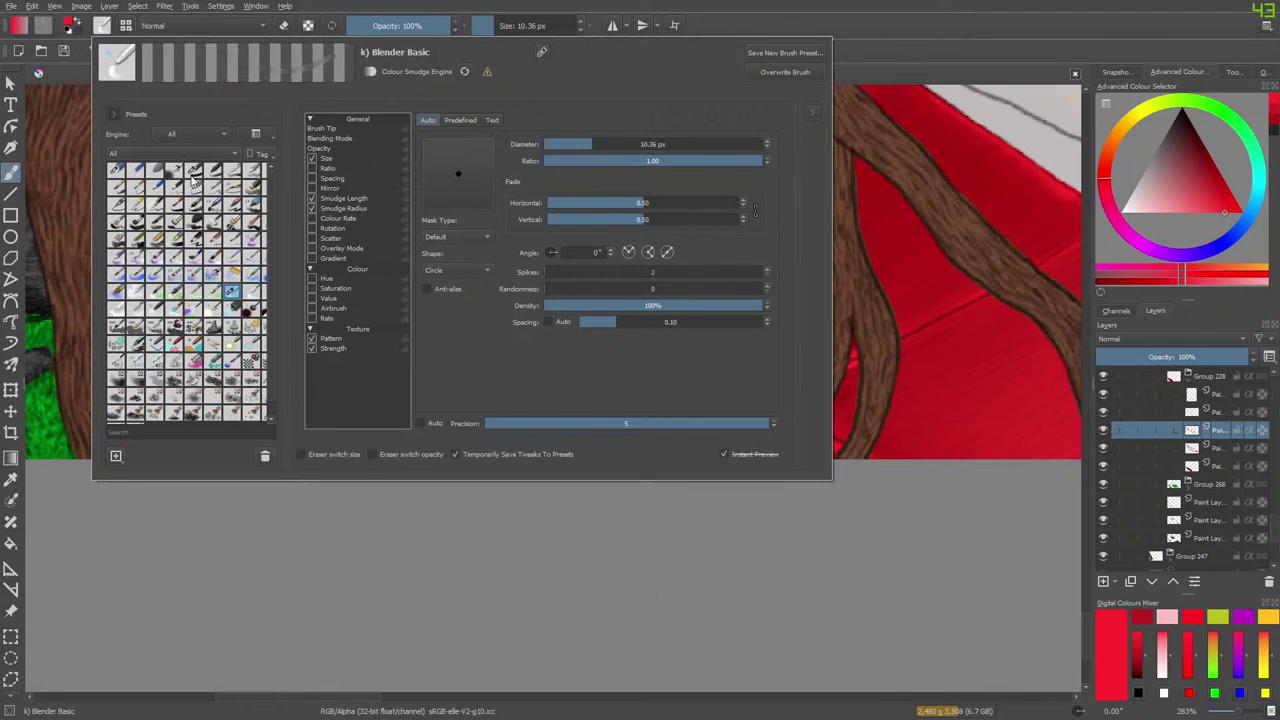
{"action": "left_click", "coordinate": [171, 173]}
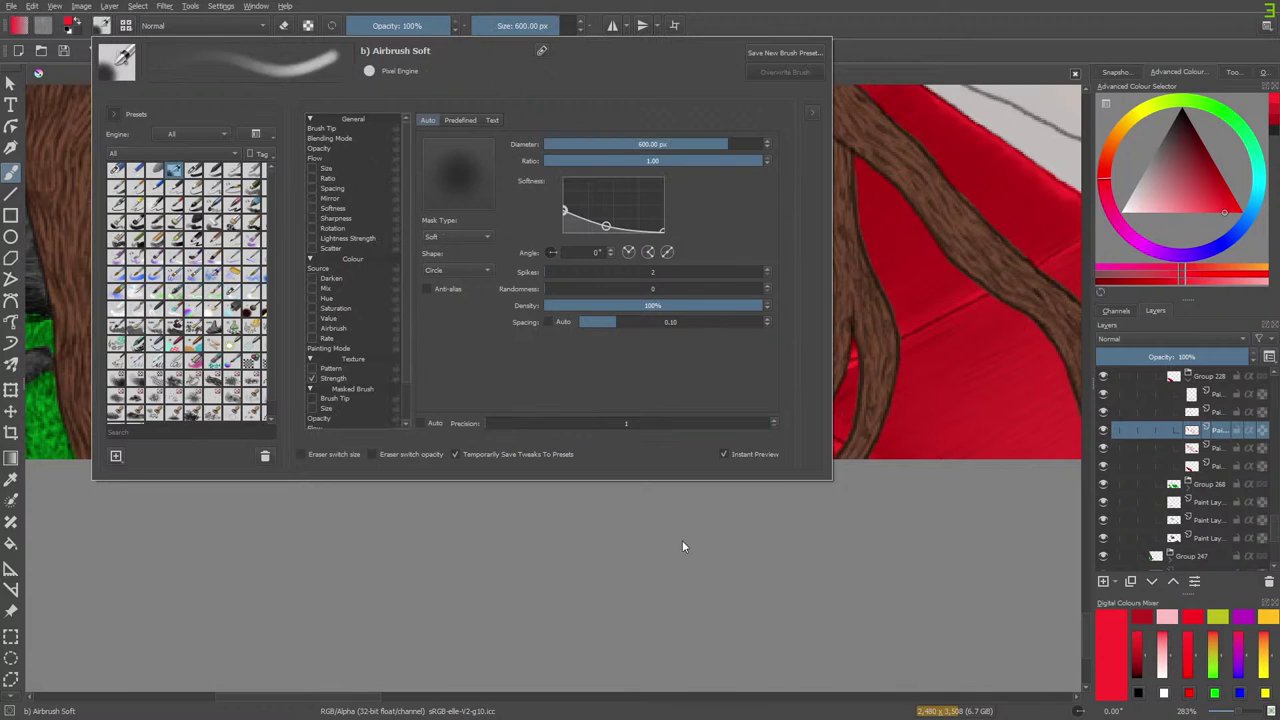
{"action": "right_click", "coordinate": [683, 541]}
{"action": "left_click", "coordinate": [530, 330]}
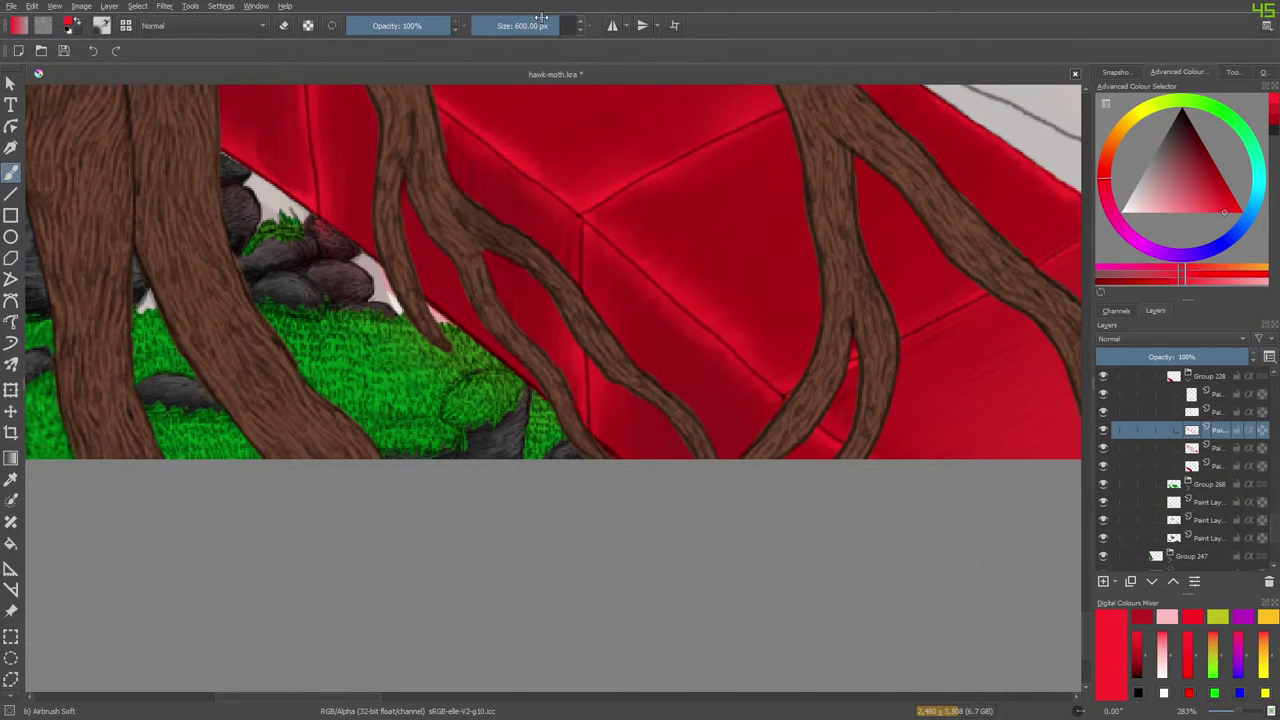
{"action": "mouse_move", "coordinate": [540, 18]}
{"action": "left_mouse_down"}
{"action": "mouse_move", "coordinate": [492, 25]}
{"action": "mouse_move", "coordinate": [510, 22]}
{"action": "left_mouse_up"}
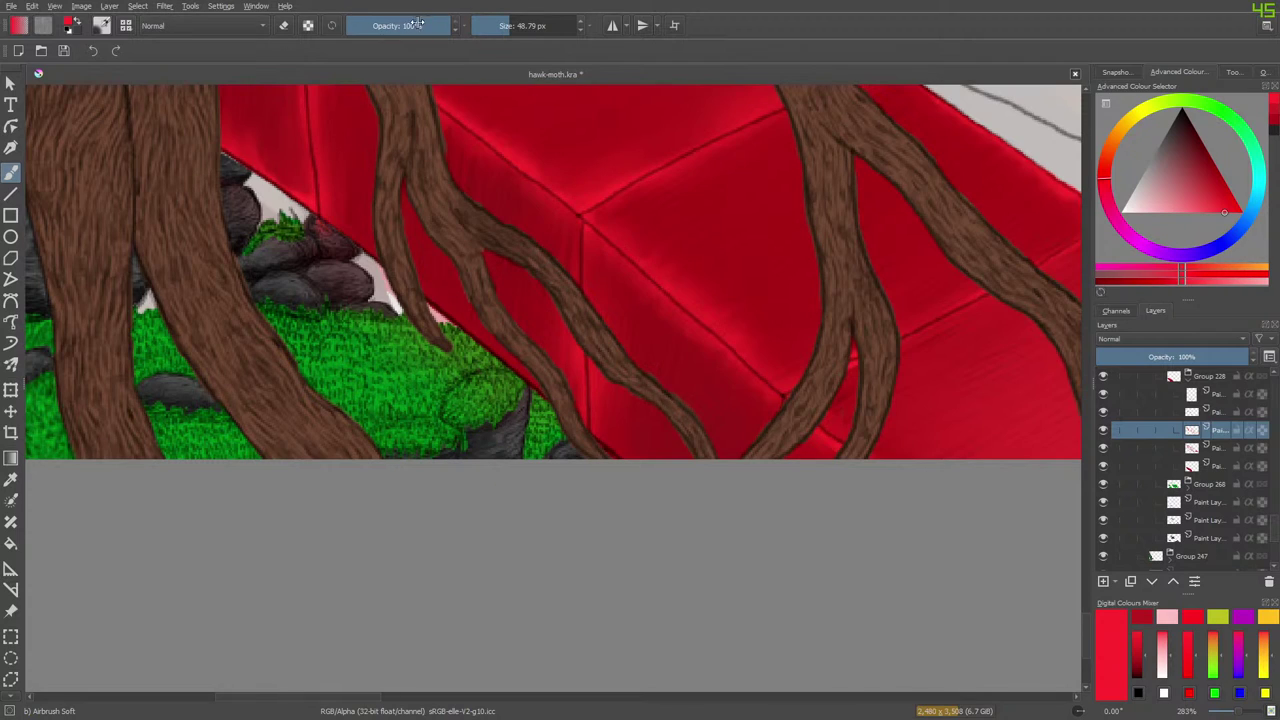
{"action": "left_click_drag", "start_coordinate": [417, 24], "coordinate": [401, 24]}
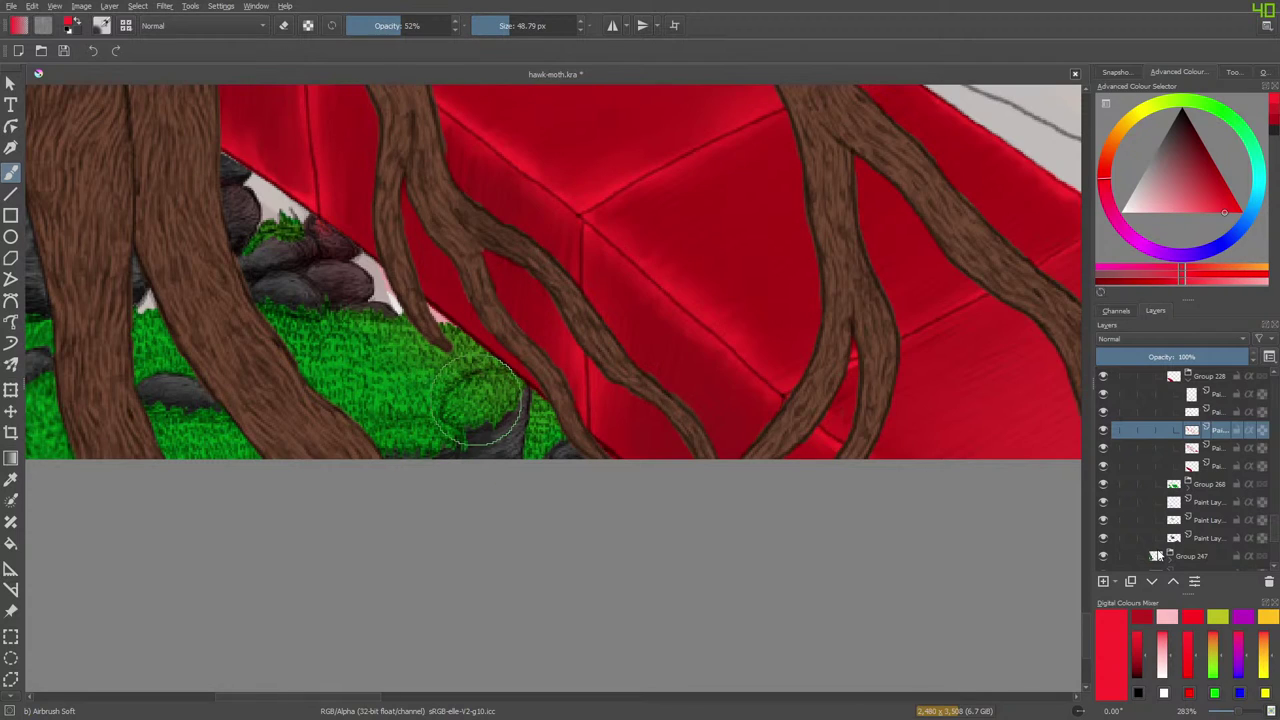
{"action": "left_click", "coordinate": [1104, 582]}
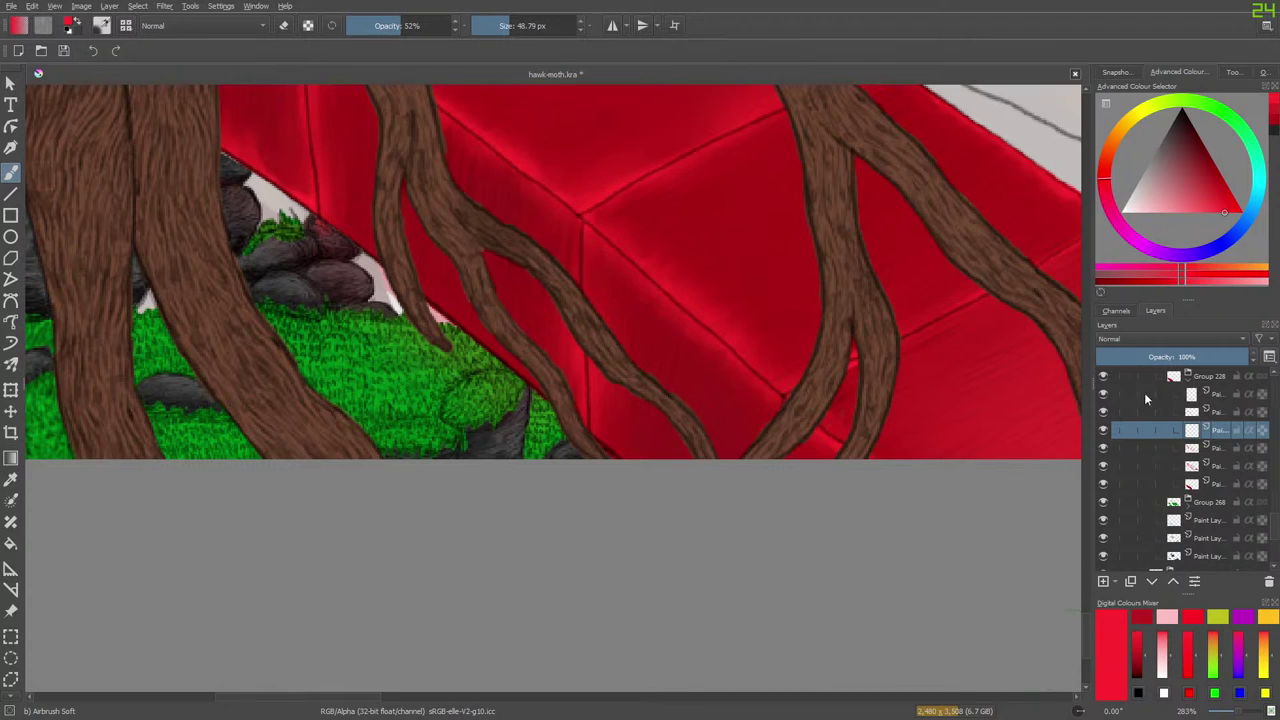
Compare the artwork without Group 228, then airbrush a red glow over the rocks and grass along the blocks' lower edge.
{"action": "left_click", "coordinate": [1103, 378]}
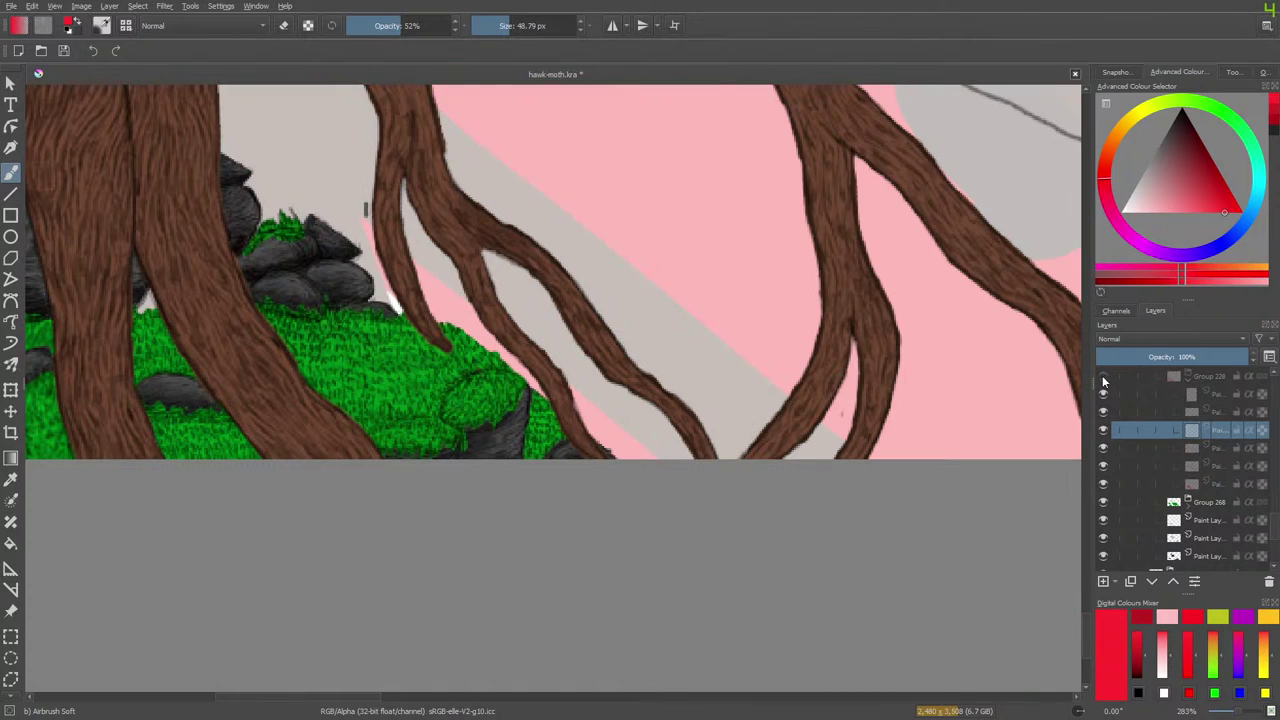
{"action": "left_click", "coordinate": [1103, 377]}
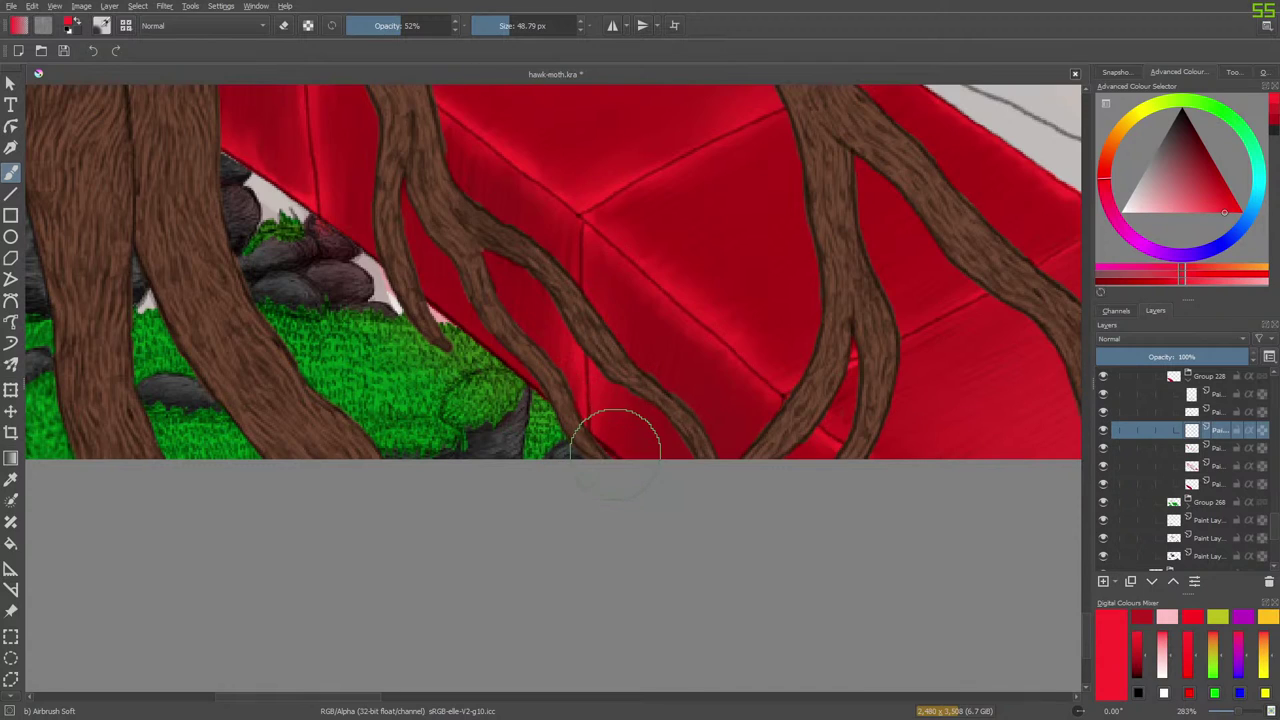
{"action": "mouse_move", "coordinate": [512, 380]}
{"action": "left_mouse_down"}
{"action": "mouse_move", "coordinate": [328, 248]}
{"action": "mouse_move", "coordinate": [570, 448]}
{"action": "mouse_move", "coordinate": [421, 320]}
{"action": "mouse_move", "coordinate": [202, 167]}
{"action": "mouse_move", "coordinate": [323, 267]}
{"action": "mouse_move", "coordinate": [242, 177]}
{"action": "mouse_move", "coordinate": [266, 258]}
{"action": "mouse_move", "coordinate": [208, 180]}
{"action": "mouse_move", "coordinate": [459, 347]}
{"action": "mouse_move", "coordinate": [355, 260]}
{"action": "mouse_move", "coordinate": [524, 387]}
{"action": "mouse_move", "coordinate": [394, 278]}
{"action": "mouse_move", "coordinate": [380, 275]}
{"action": "mouse_move", "coordinate": [473, 340]}
{"action": "mouse_move", "coordinate": [245, 198]}
{"action": "mouse_move", "coordinate": [525, 400]}
{"action": "mouse_move", "coordinate": [172, 154]}
{"action": "mouse_move", "coordinate": [397, 283]}
{"action": "mouse_move", "coordinate": [224, 166]}
{"action": "mouse_move", "coordinate": [370, 249]}
{"action": "mouse_move", "coordinate": [278, 178]}
{"action": "mouse_move", "coordinate": [478, 320]}
{"action": "mouse_move", "coordinate": [220, 141]}
{"action": "mouse_move", "coordinate": [538, 370]}
{"action": "mouse_move", "coordinate": [225, 142]}
{"action": "left_mouse_up"}
Erase the airbrushed red glow from the rocks and grass with Eraser Circle at 32.93 px.
{"action": "key", "text": "e"}
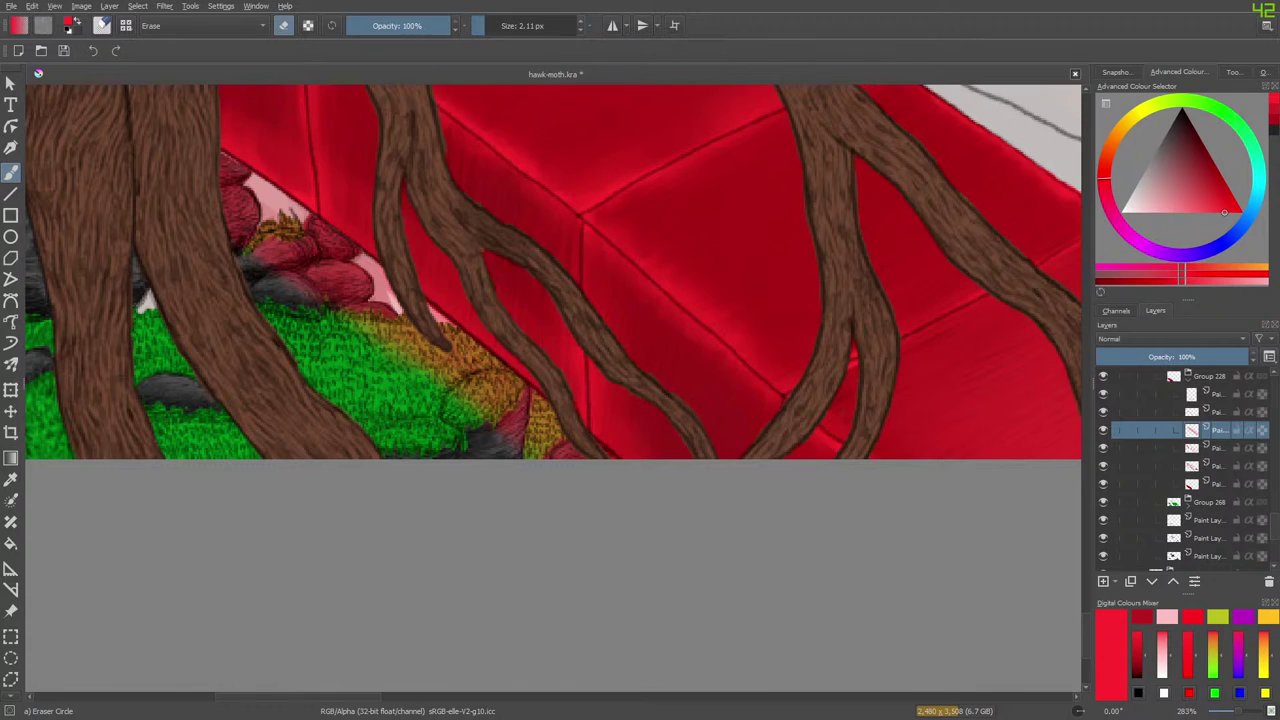
{"action": "left_click_drag", "start_coordinate": [477, 22], "coordinate": [500, 25]}
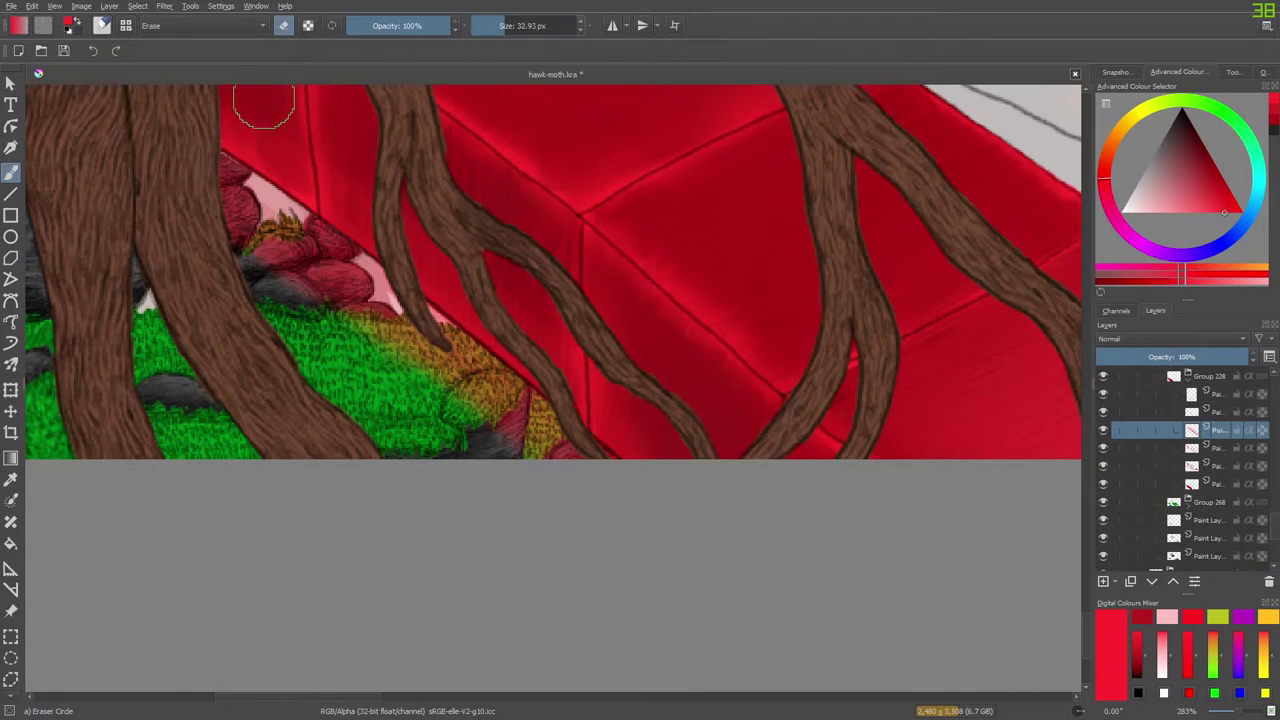
{"action": "mouse_move", "coordinate": [177, 188]}
{"action": "left_mouse_down"}
{"action": "mouse_move", "coordinate": [340, 290]}
{"action": "mouse_move", "coordinate": [503, 420]}
{"action": "left_mouse_up"}
{"action": "mouse_move", "coordinate": [153, 164]}
{"action": "left_mouse_down"}
{"action": "mouse_move", "coordinate": [305, 227]}
{"action": "mouse_move", "coordinate": [500, 370]}
{"action": "left_mouse_up"}
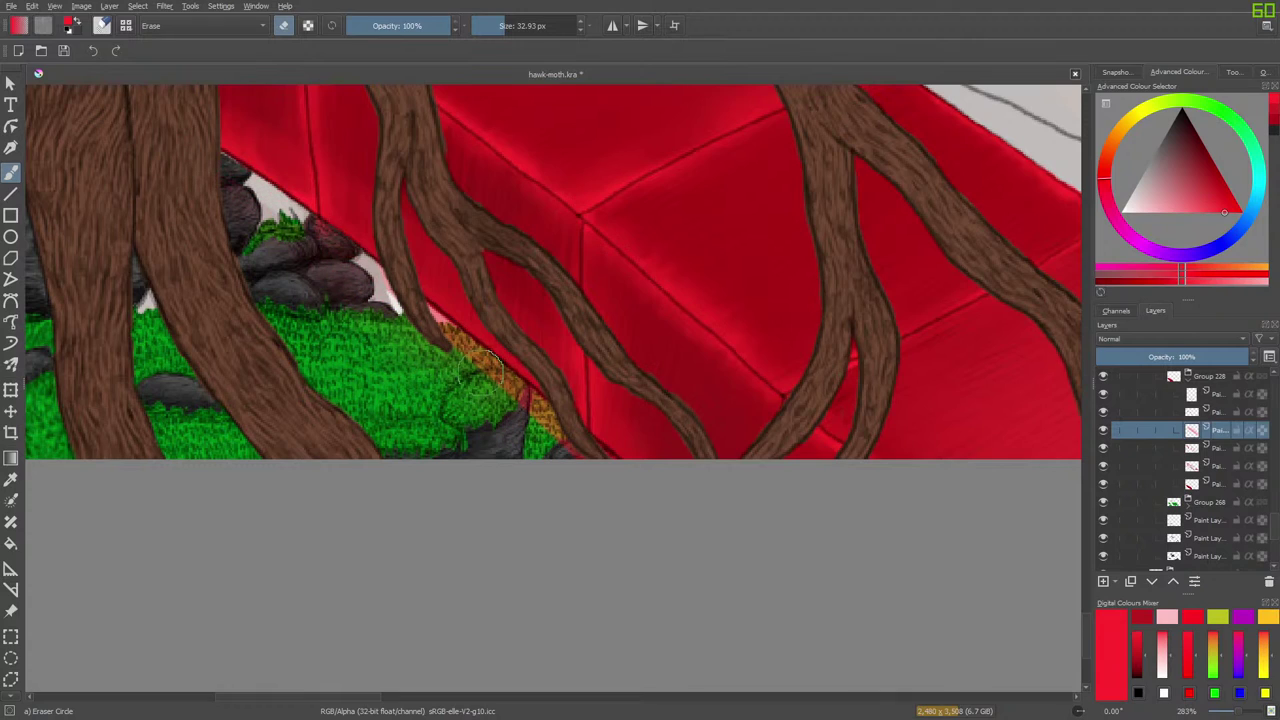
{"action": "mouse_move", "coordinate": [204, 135]}
{"action": "left_mouse_down"}
{"action": "mouse_move", "coordinate": [442, 282]}
{"action": "mouse_move", "coordinate": [622, 438]}
{"action": "left_mouse_up"}
{"action": "left_click_drag", "start_coordinate": [245, 171], "coordinate": [508, 334]}
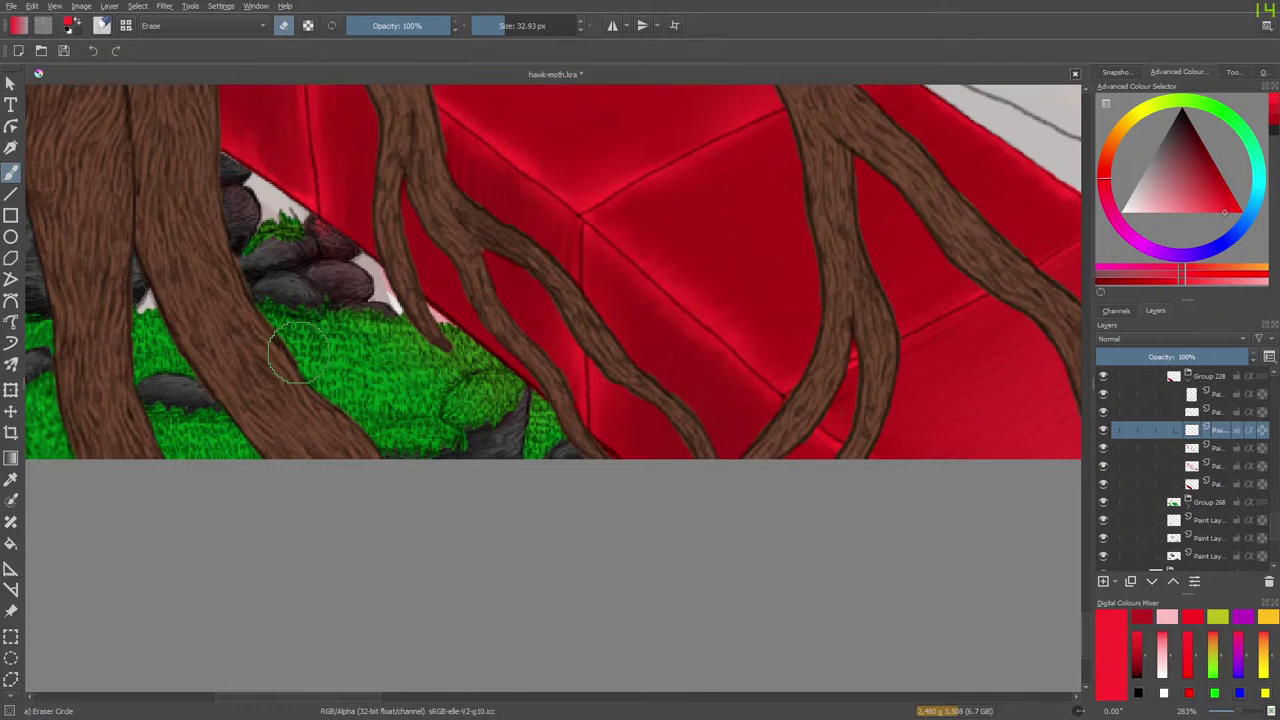
Return to Airbrush Soft, collapse Group 228 and toggle layer visibility to find the group holding the large rocks beside the palm.
{"action": "key", "text": "/"}
{"action": "mouse_move", "coordinate": [340, 698]}
{"action": "left_mouse_down"}
{"action": "mouse_move", "coordinate": [260, 714]}
{"action": "mouse_move", "coordinate": [281, 716]}
{"action": "left_mouse_up"}
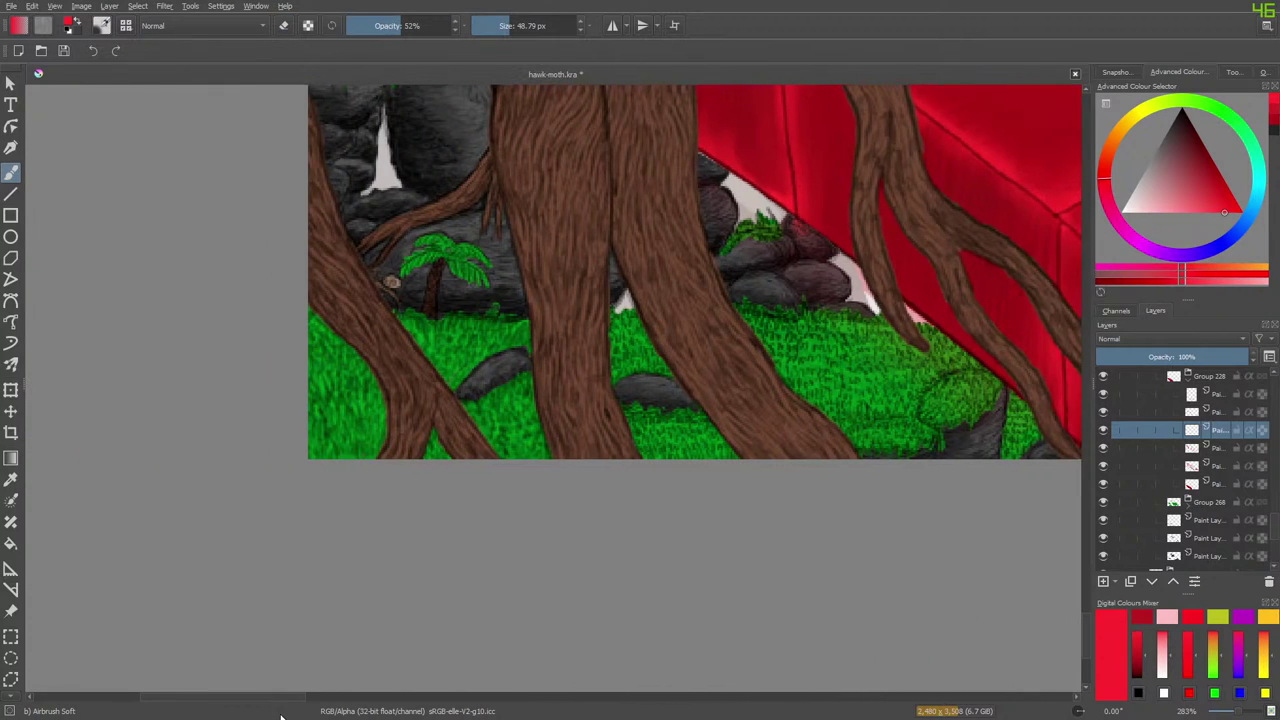
{"action": "left_click", "coordinate": [1187, 378]}
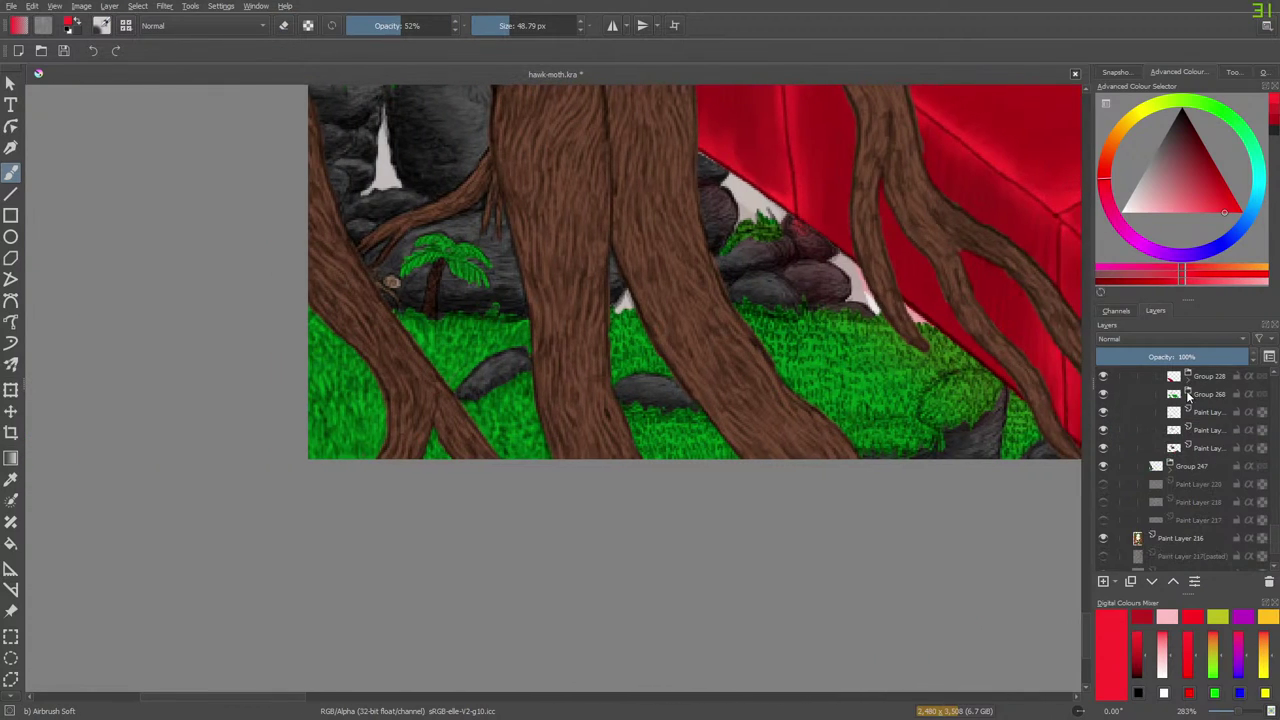
{"action": "left_click", "coordinate": [1104, 395]}
{"action": "left_click", "coordinate": [1104, 395]}
{"action": "left_click", "coordinate": [1104, 413]}
{"action": "left_click", "coordinate": [1105, 412]}
{"action": "left_click", "coordinate": [1198, 450]}
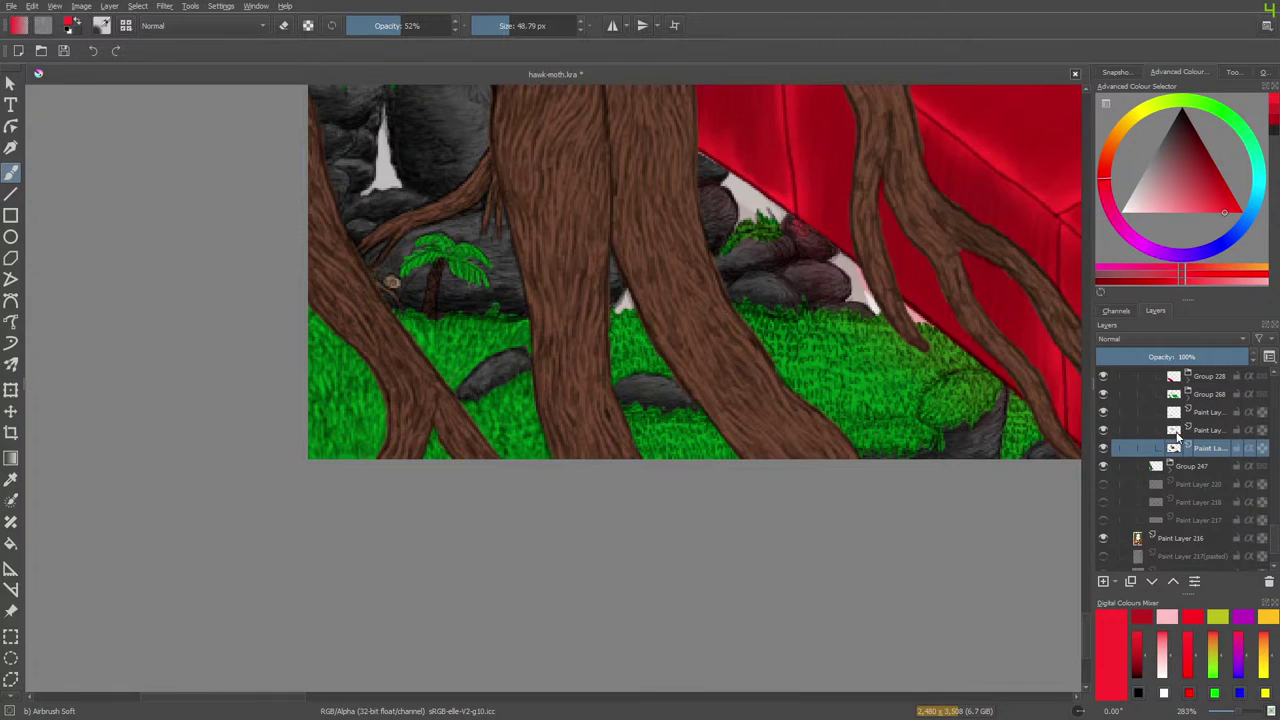
{"action": "left_click", "coordinate": [1172, 431]}
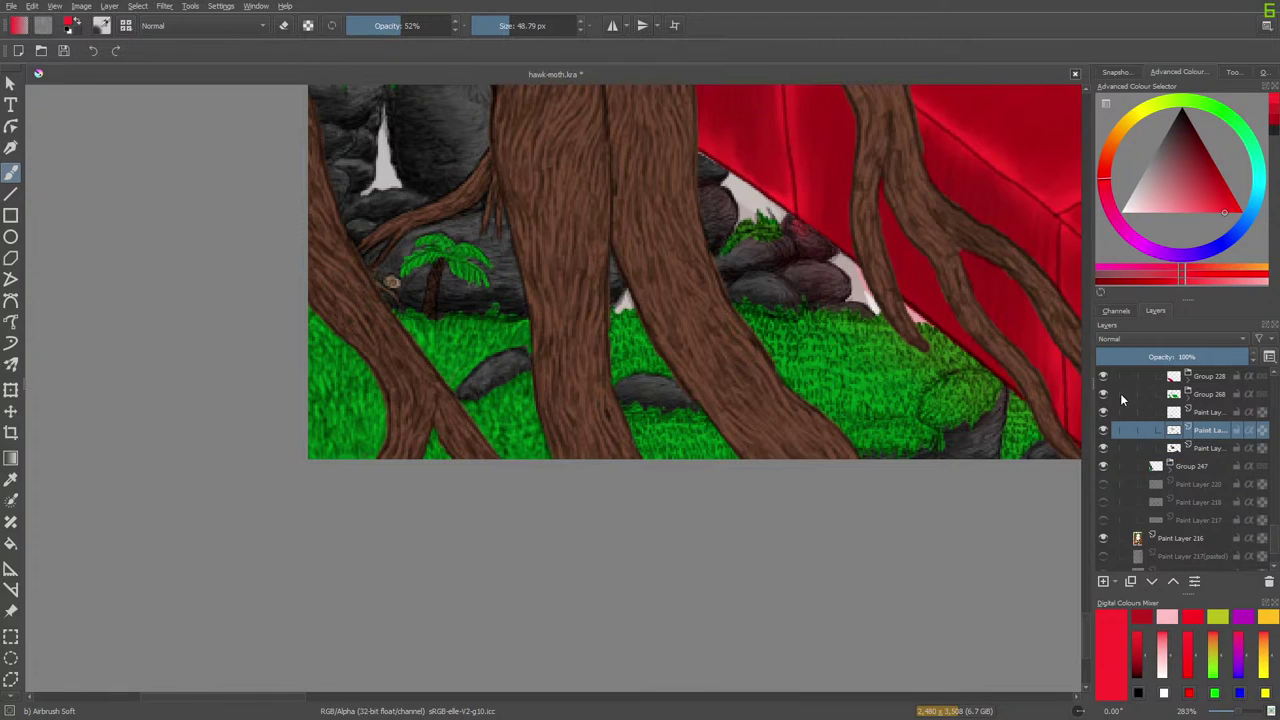
{"action": "left_click", "coordinate": [1104, 395]}
{"action": "left_click", "coordinate": [1104, 395]}
{"action": "left_click", "coordinate": [1104, 468]}
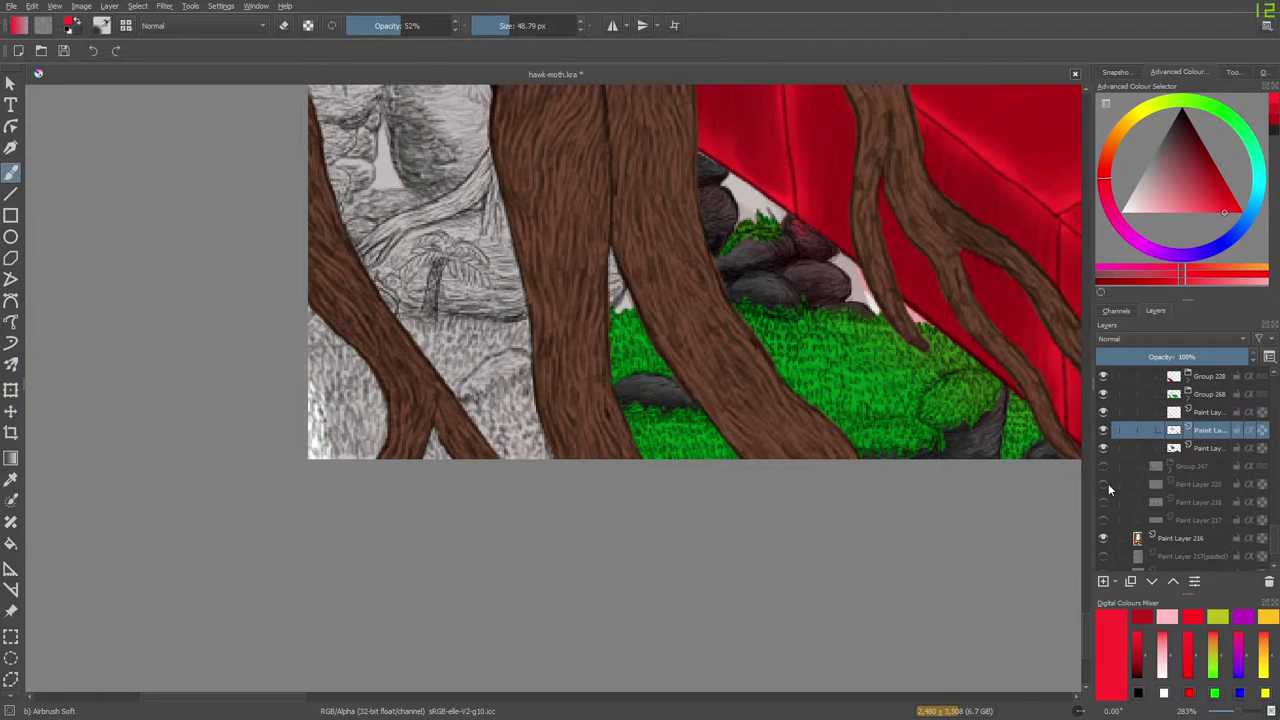
{"action": "left_click", "coordinate": [1108, 483]}
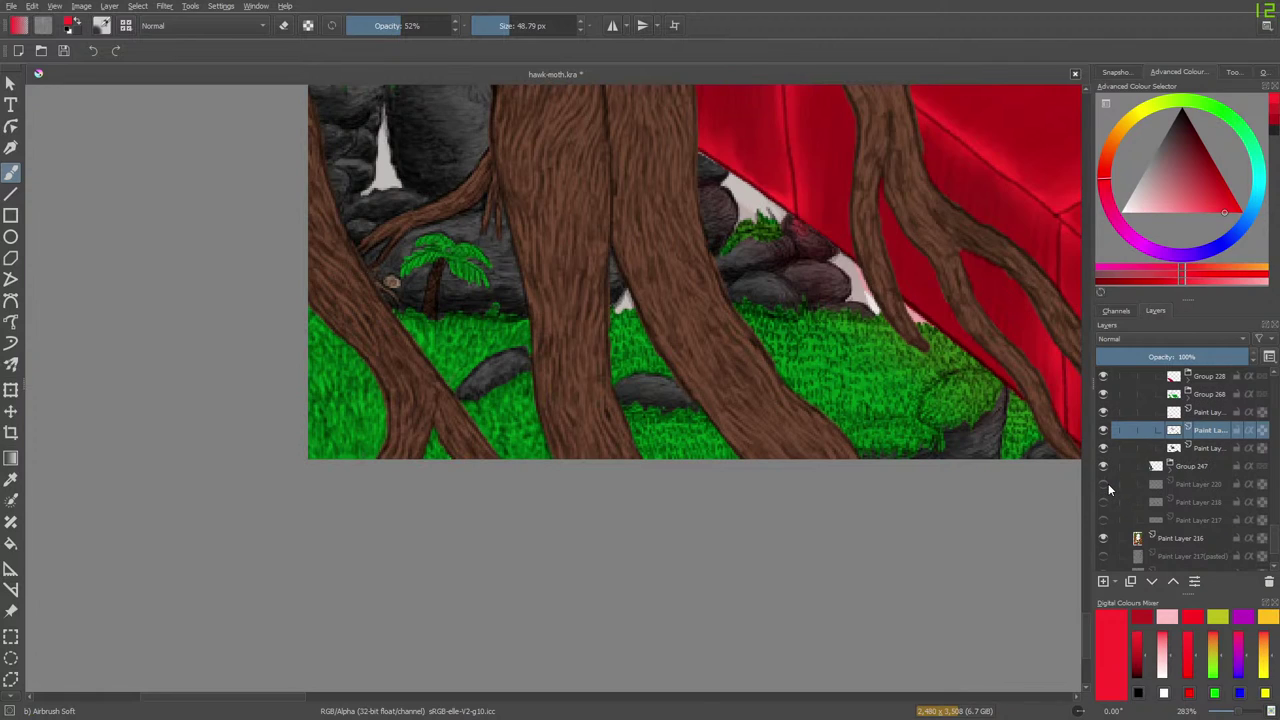
Expand Groups 247 and 250, and add a new paint layer beneath the large rocks' base layer.
{"action": "left_click", "coordinate": [1170, 473]}
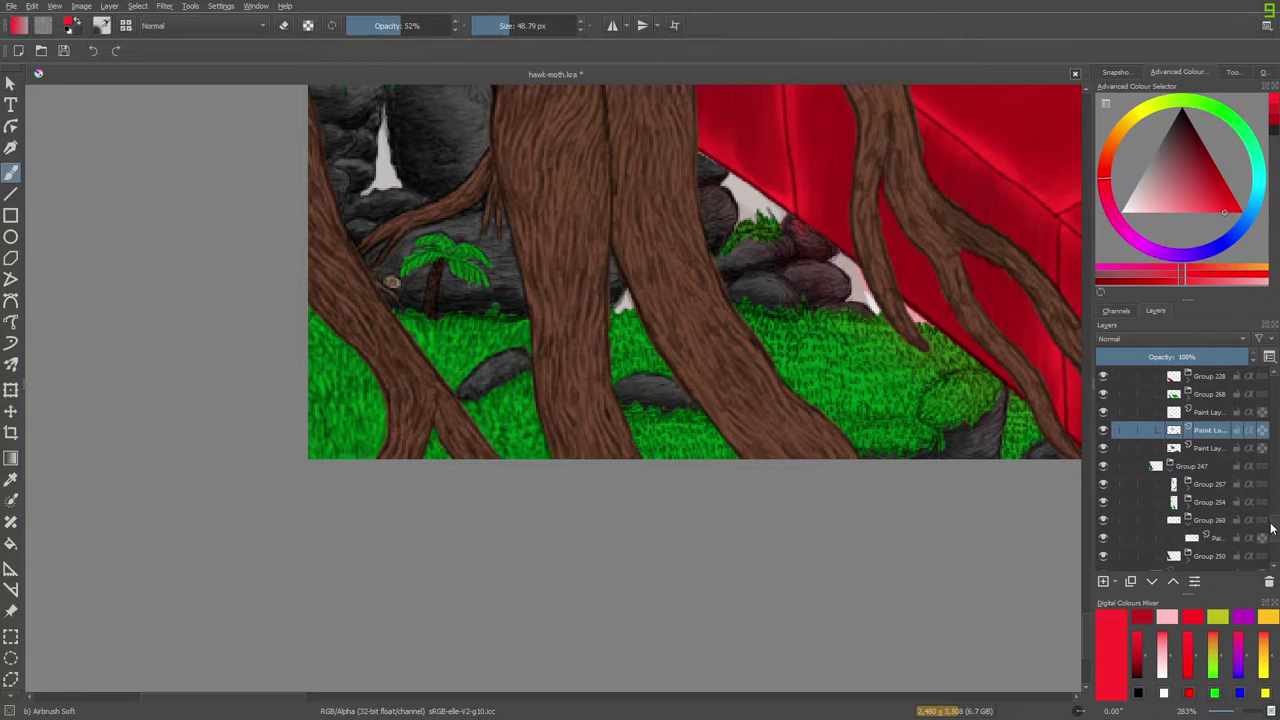
{"action": "scroll", "coordinate": [1275, 541], "scroll_direction": "down", "scroll_amount": 1}
{"action": "left_click", "coordinate": [1206, 497]}
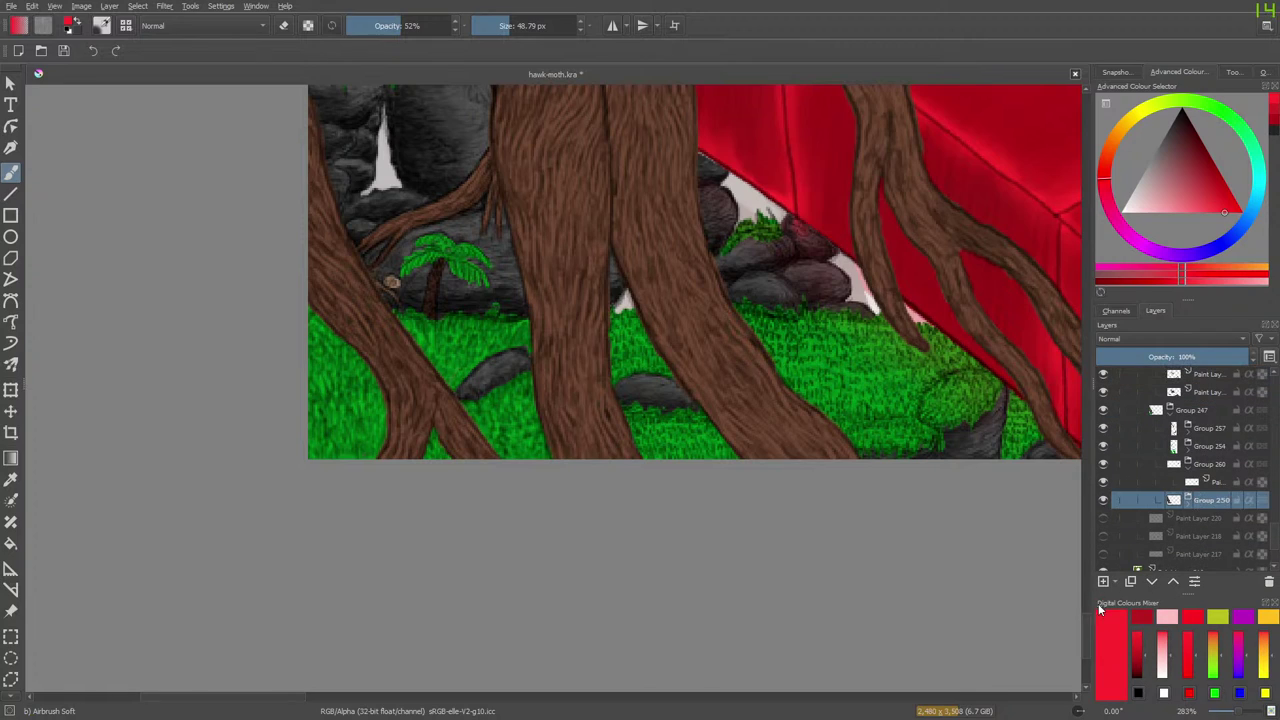
{"action": "scroll", "coordinate": [1275, 541], "scroll_direction": "down", "scroll_amount": 1}
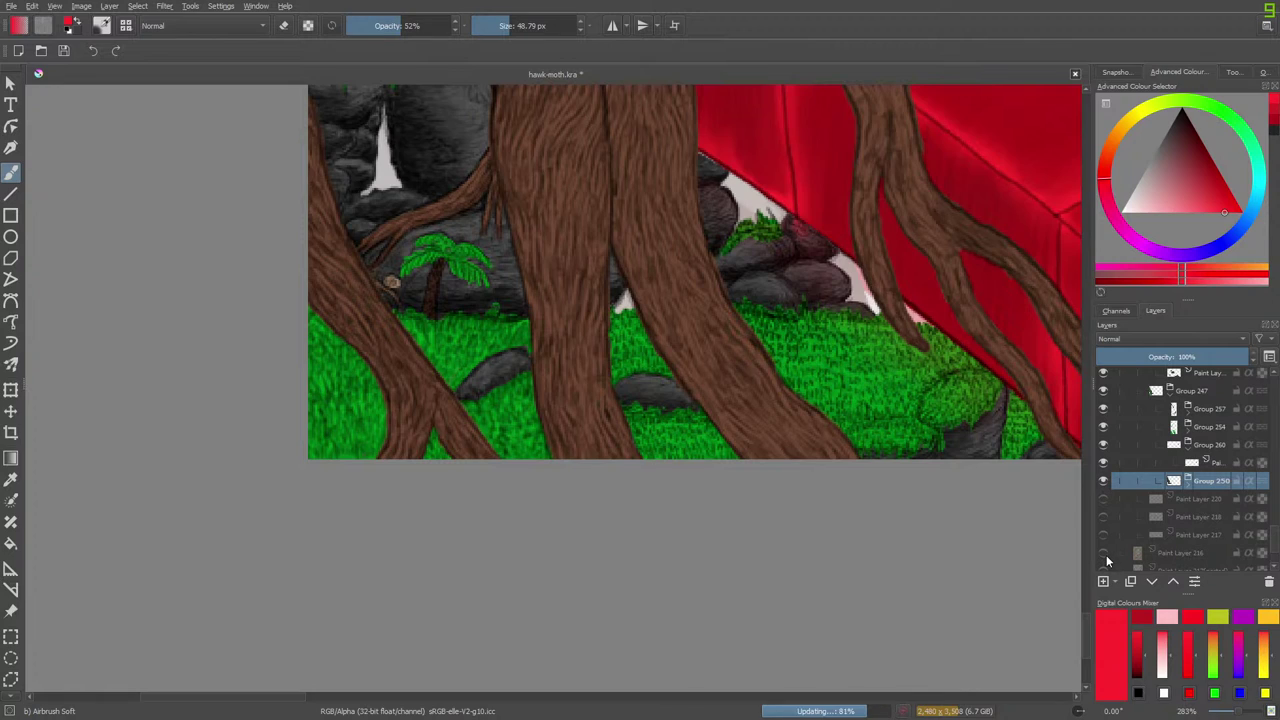
{"action": "left_click", "coordinate": [1103, 552]}
{"action": "left_click", "coordinate": [1187, 486]}
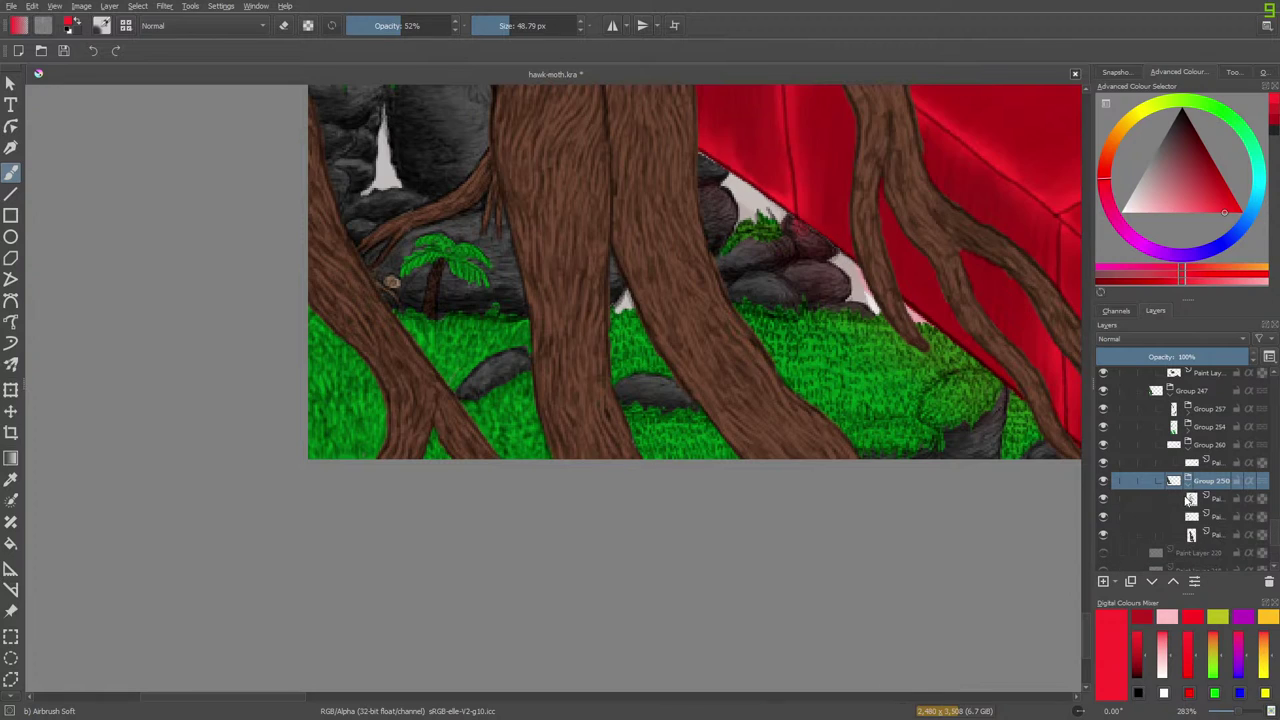
{"action": "left_click", "coordinate": [1216, 535]}
{"action": "left_click", "coordinate": [1102, 536]}
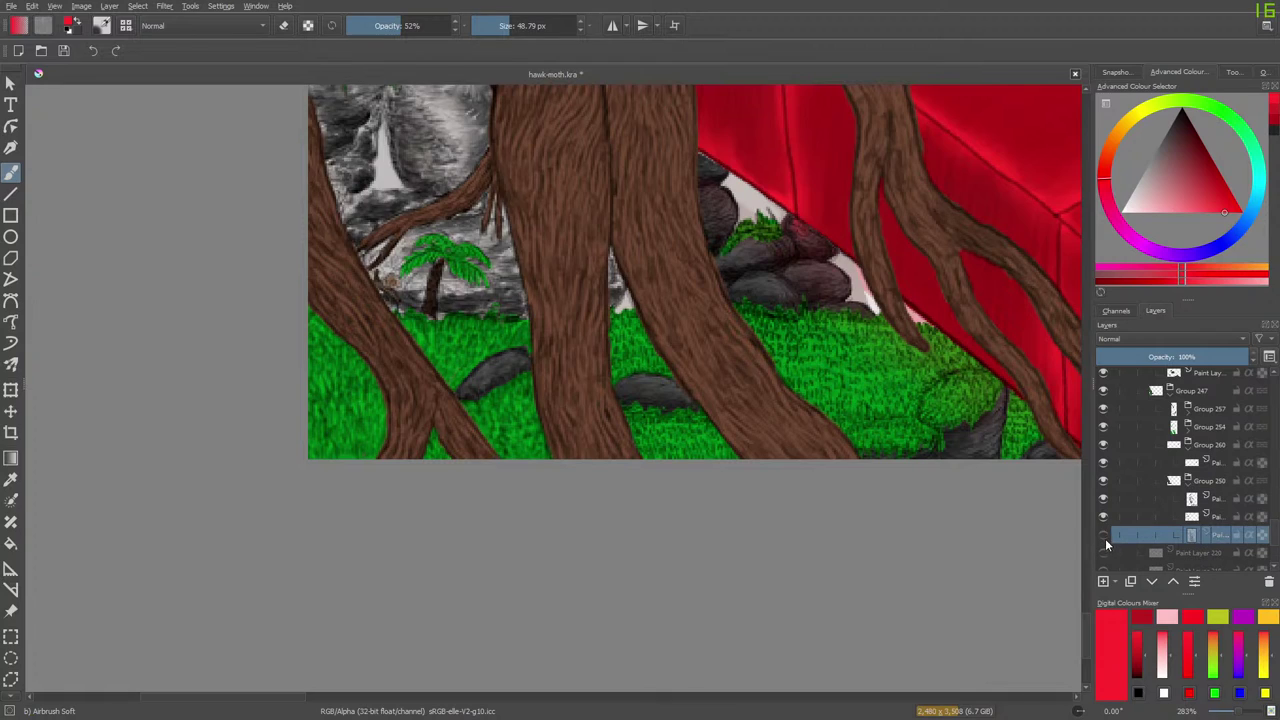
{"action": "left_click", "coordinate": [1104, 536]}
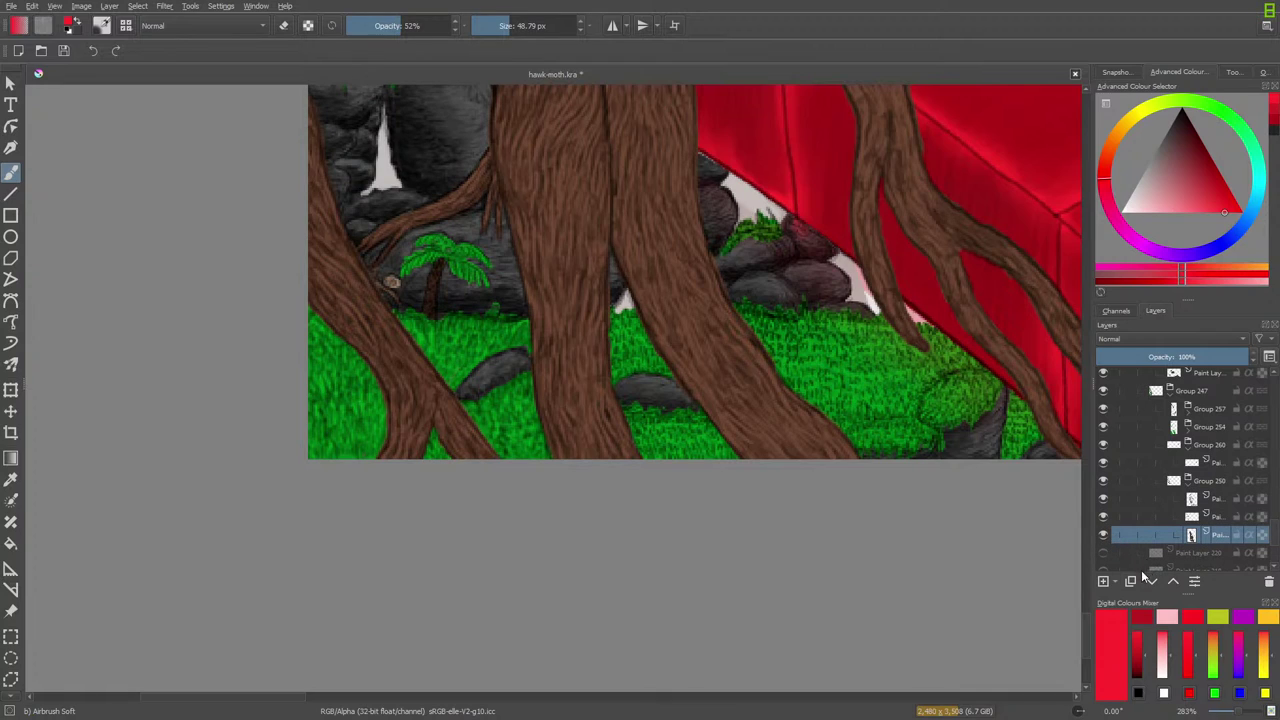
{"action": "left_click", "coordinate": [1104, 581]}
{"action": "left_click", "coordinate": [1151, 580]}
Pick black and airbrush it into the pale gap between the large rocks above the palm.
{"action": "right_click", "coordinate": [214, 226]}
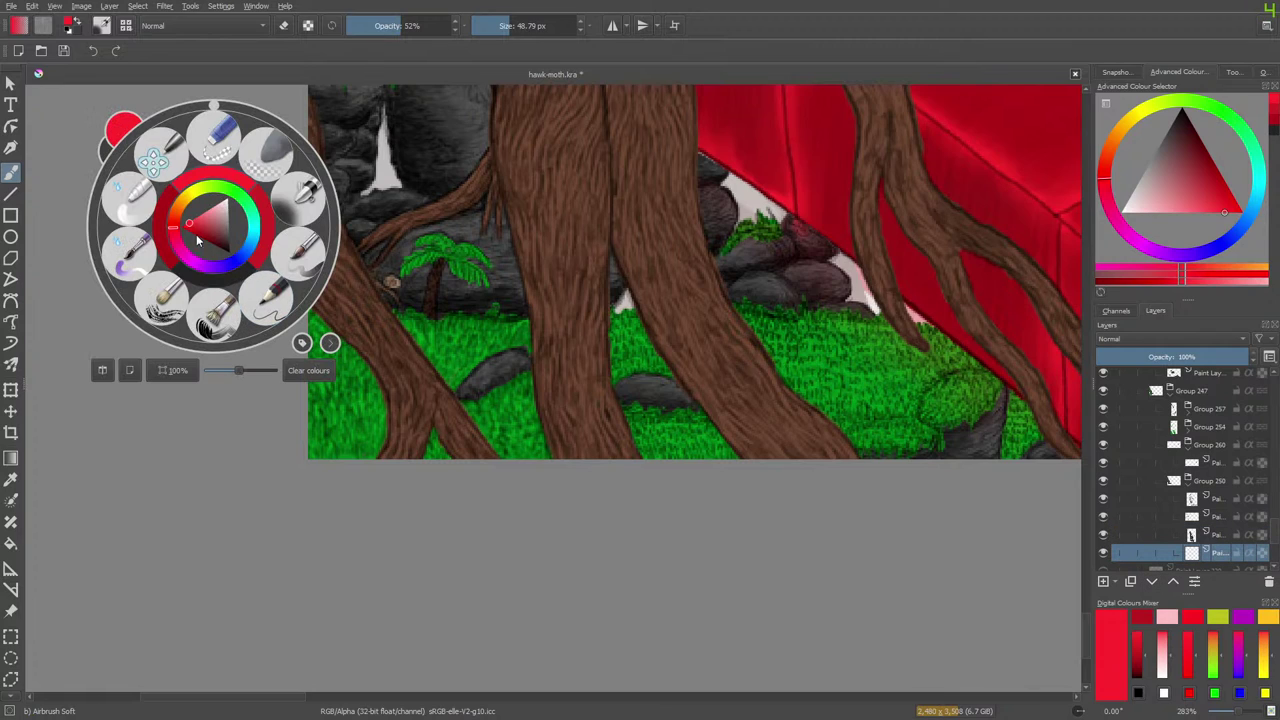
{"action": "left_click_drag", "start_coordinate": [197, 235], "coordinate": [170, 178]}
{"action": "left_click", "coordinate": [76, 109]}
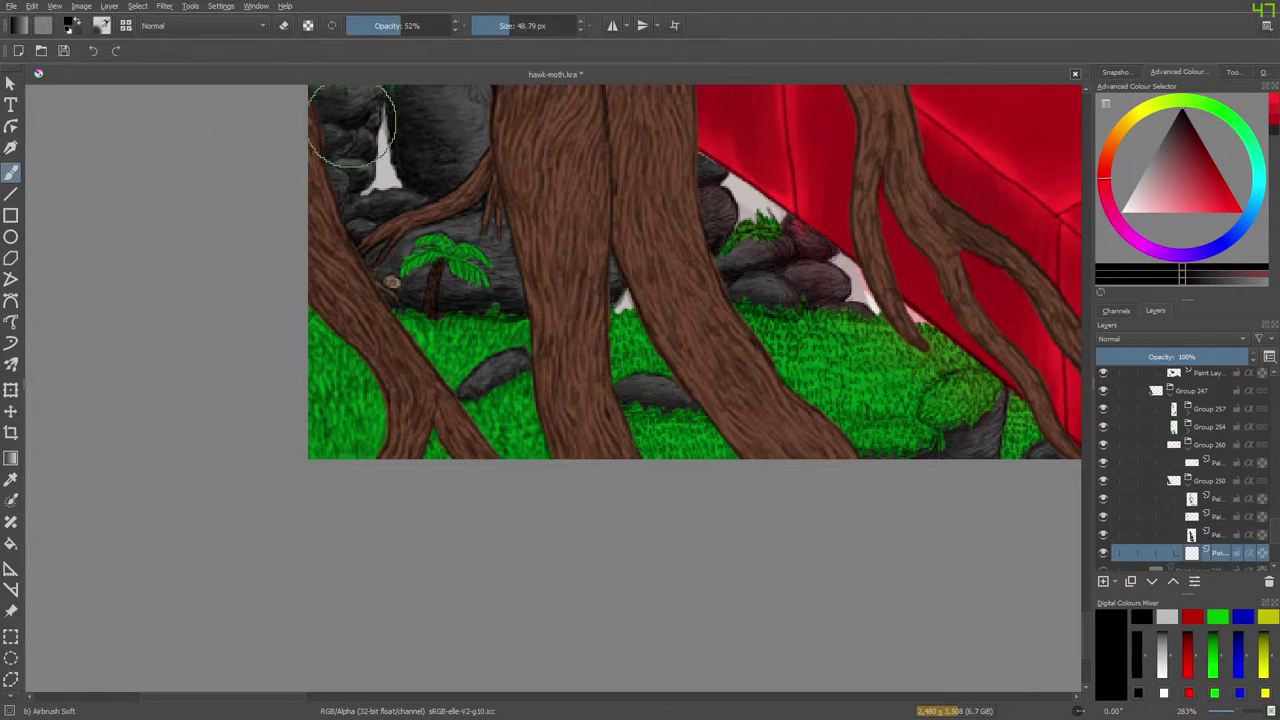
{"action": "left_click_drag", "start_coordinate": [388, 185], "coordinate": [380, 130]}
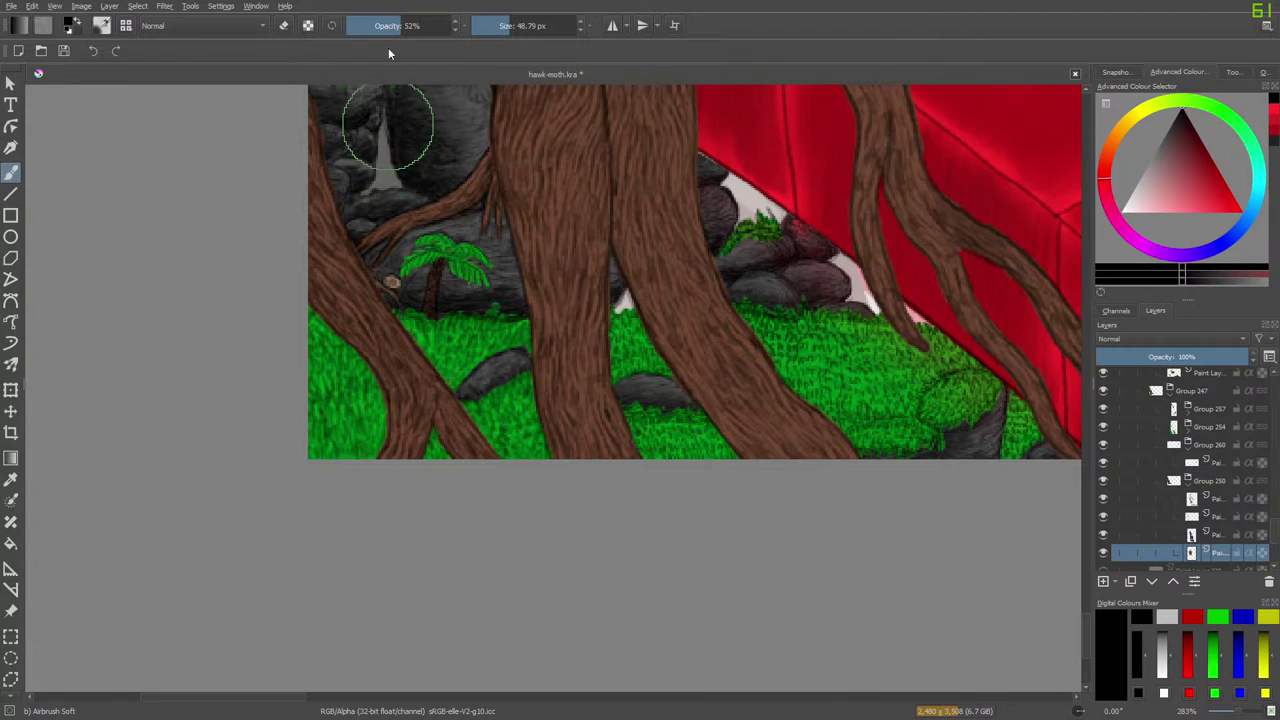
Raise the airbrush opacity to 99% and darken the pale gaps above the palm, between the thick roots and under the red block with black.
{"action": "left_click", "coordinate": [447, 26]}
{"action": "mouse_move", "coordinate": [381, 165]}
{"action": "left_mouse_down"}
{"action": "mouse_move", "coordinate": [385, 186]}
{"action": "mouse_move", "coordinate": [366, 143]}
{"action": "mouse_move", "coordinate": [377, 120]}
{"action": "mouse_move", "coordinate": [400, 163]}
{"action": "mouse_move", "coordinate": [371, 200]}
{"action": "mouse_move", "coordinate": [400, 177]}
{"action": "mouse_move", "coordinate": [386, 177]}
{"action": "left_mouse_up"}
{"action": "mouse_move", "coordinate": [625, 295]}
{"action": "left_mouse_down"}
{"action": "mouse_move", "coordinate": [609, 294]}
{"action": "mouse_move", "coordinate": [623, 313]}
{"action": "mouse_move", "coordinate": [621, 288]}
{"action": "mouse_move", "coordinate": [631, 307]}
{"action": "left_mouse_up"}
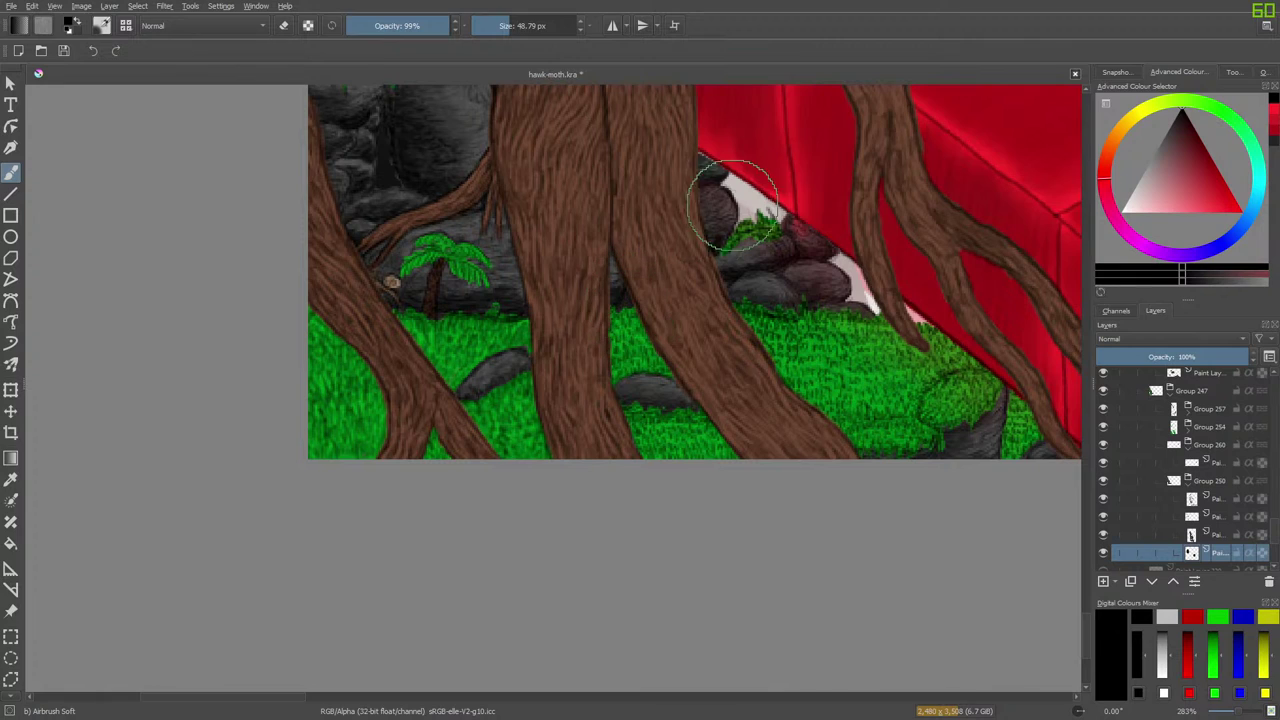
{"action": "mouse_move", "coordinate": [733, 206]}
{"action": "left_mouse_down"}
{"action": "mouse_move", "coordinate": [771, 214]}
{"action": "mouse_move", "coordinate": [737, 173]}
{"action": "mouse_move", "coordinate": [760, 212]}
{"action": "mouse_move", "coordinate": [736, 175]}
{"action": "mouse_move", "coordinate": [786, 221]}
{"action": "mouse_move", "coordinate": [745, 224]}
{"action": "mouse_move", "coordinate": [730, 194]}
{"action": "mouse_move", "coordinate": [722, 258]}
{"action": "left_mouse_up"}
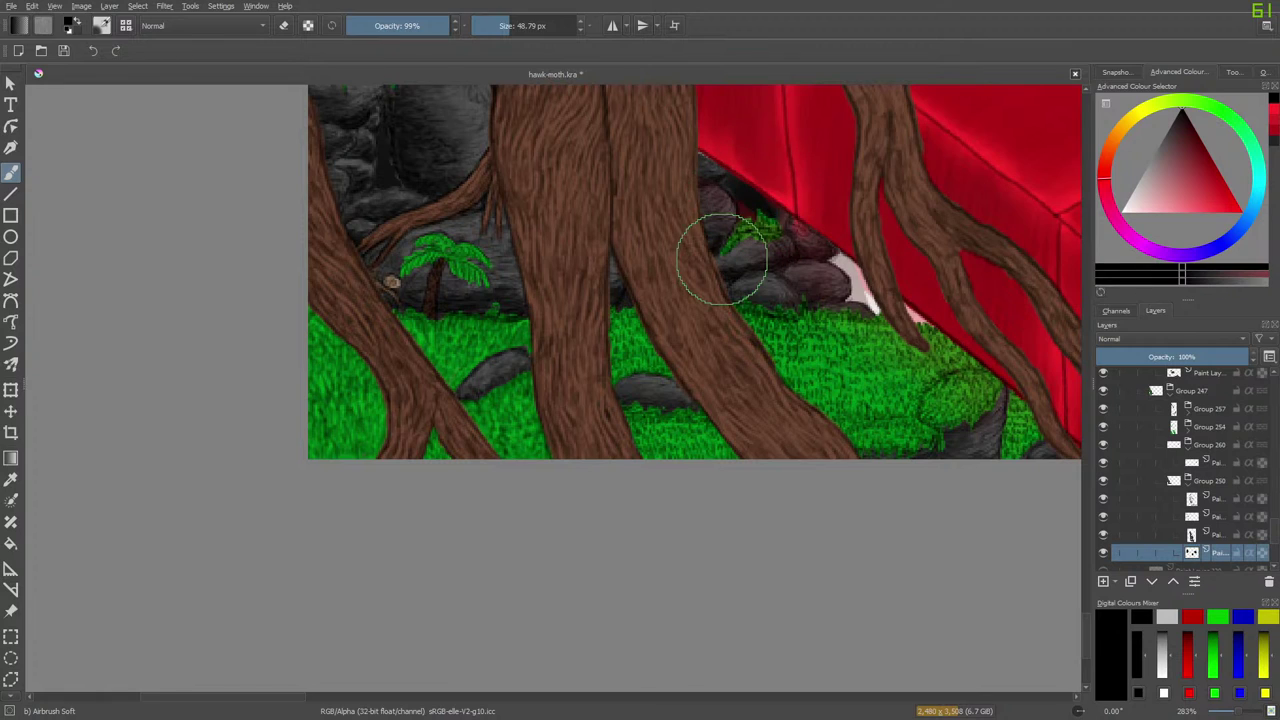
Switch to the Basic-1 brush at 7.12 px and paint solid black into the rock gap above the palm and the gap beside the thin root.
{"action": "left_click", "coordinate": [101, 25]}
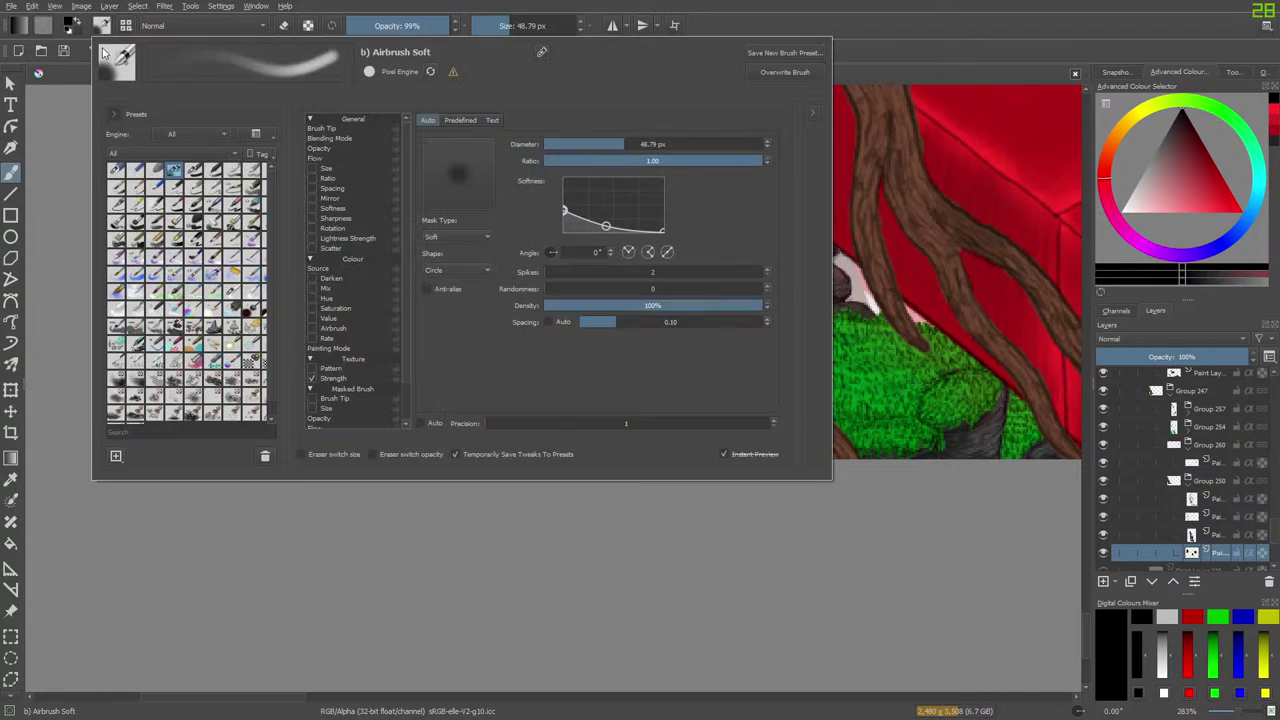
{"action": "left_click", "coordinate": [193, 168]}
{"action": "right_click", "coordinate": [41, 117]}
{"action": "left_click", "coordinate": [350, 192]}
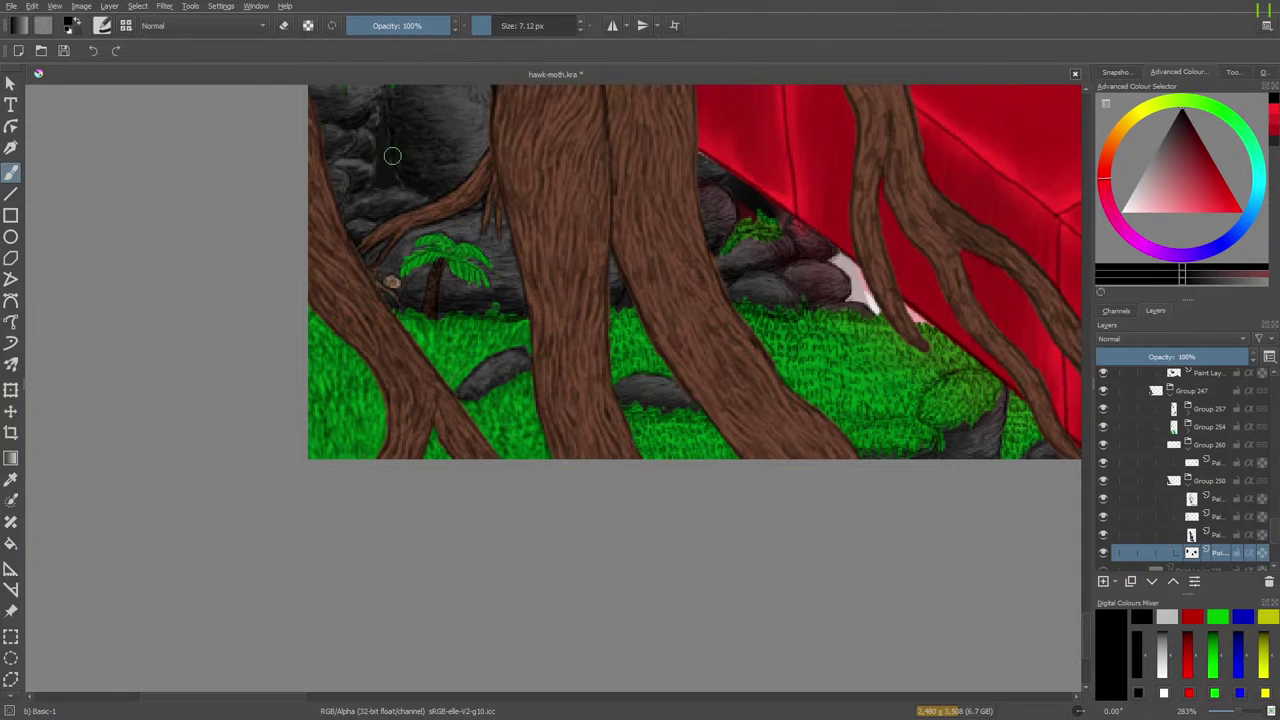
{"action": "left_click_drag", "start_coordinate": [382, 183], "coordinate": [379, 121]}
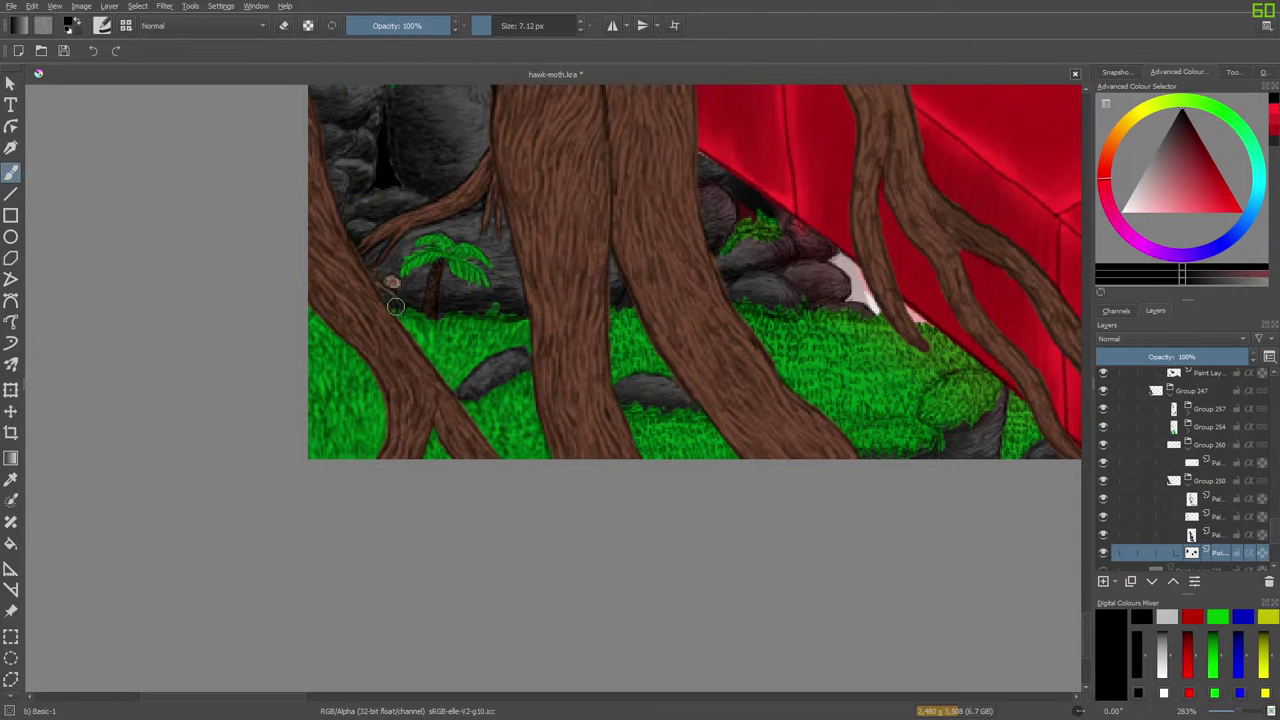
{"action": "mouse_move", "coordinate": [843, 296]}
{"action": "left_mouse_down"}
{"action": "mouse_move", "coordinate": [833, 259]}
{"action": "mouse_move", "coordinate": [885, 310]}
{"action": "mouse_move", "coordinate": [899, 292]}
{"action": "mouse_move", "coordinate": [858, 275]}
{"action": "mouse_move", "coordinate": [863, 311]}
{"action": "left_mouse_up"}
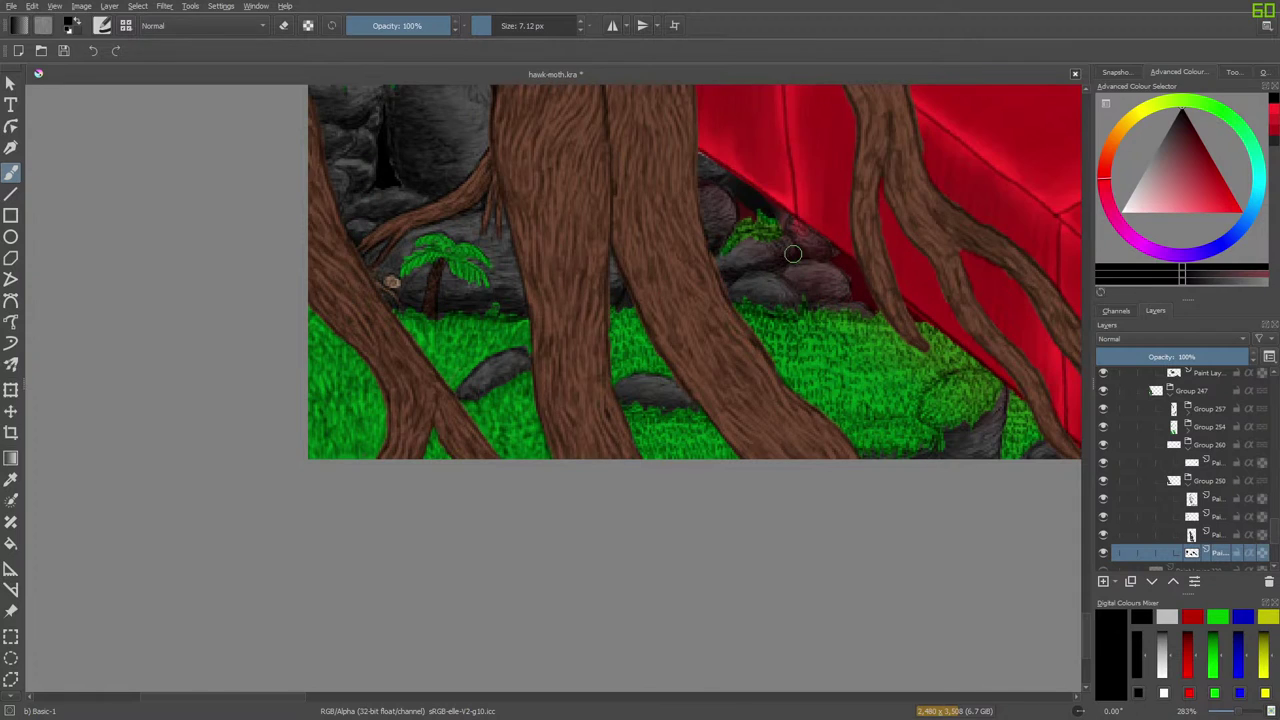
Paint black over the pale gaps higher up, beside the small grass tuft and at the canvas edge between the rocks.
{"action": "scroll", "coordinate": [1080, 616], "scroll_direction": "up", "scroll_amount": 5}
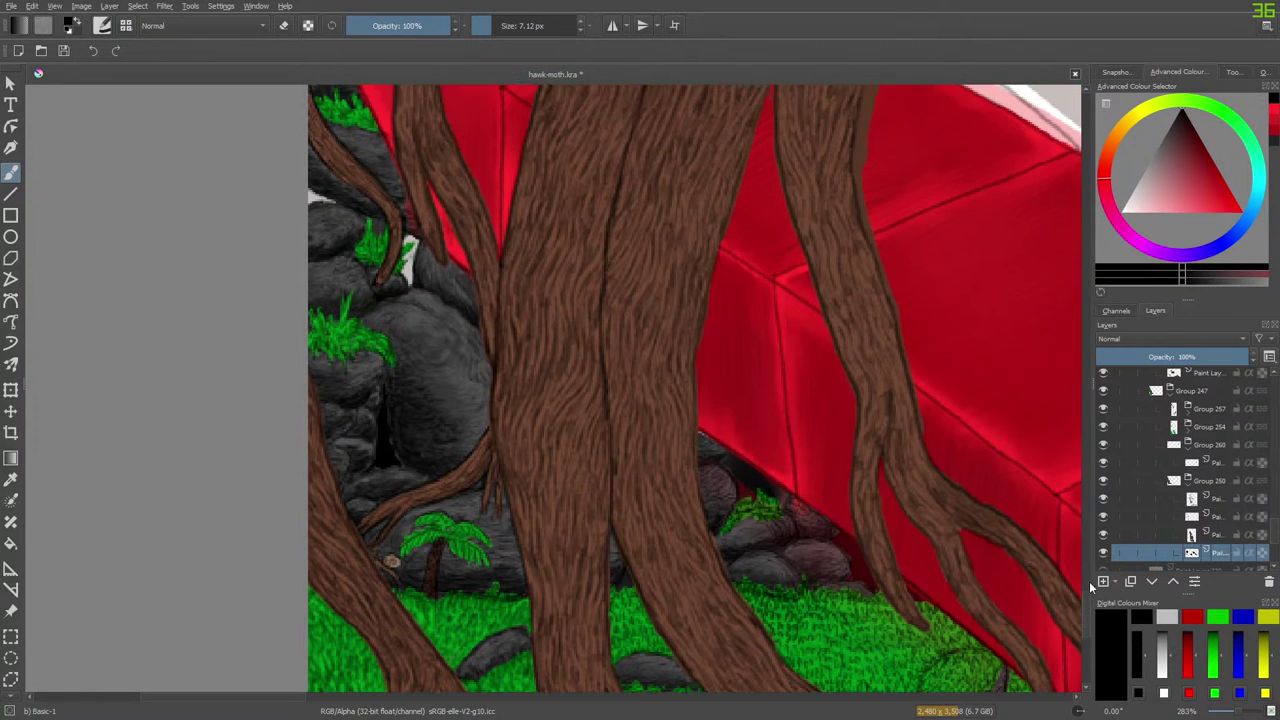
{"action": "left_click_drag", "start_coordinate": [403, 295], "coordinate": [420, 230]}
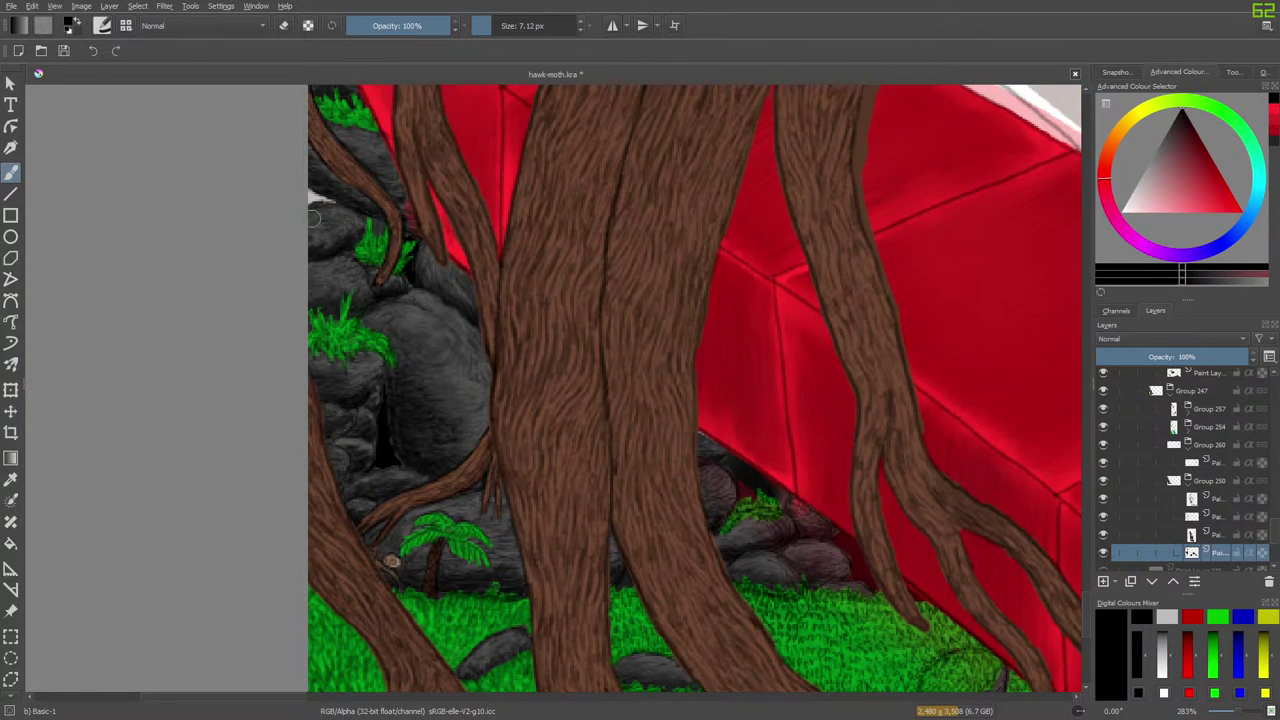
{"action": "mouse_move", "coordinate": [314, 198]}
{"action": "left_mouse_down"}
{"action": "mouse_move", "coordinate": [326, 184]}
{"action": "mouse_move", "coordinate": [312, 194]}
{"action": "left_mouse_up"}
Select the large rocks' base layer, ready Eraser Circle at 4.12 px and toggle the layer's visibility to check its coverage.
{"action": "left_click", "coordinate": [1218, 535]}
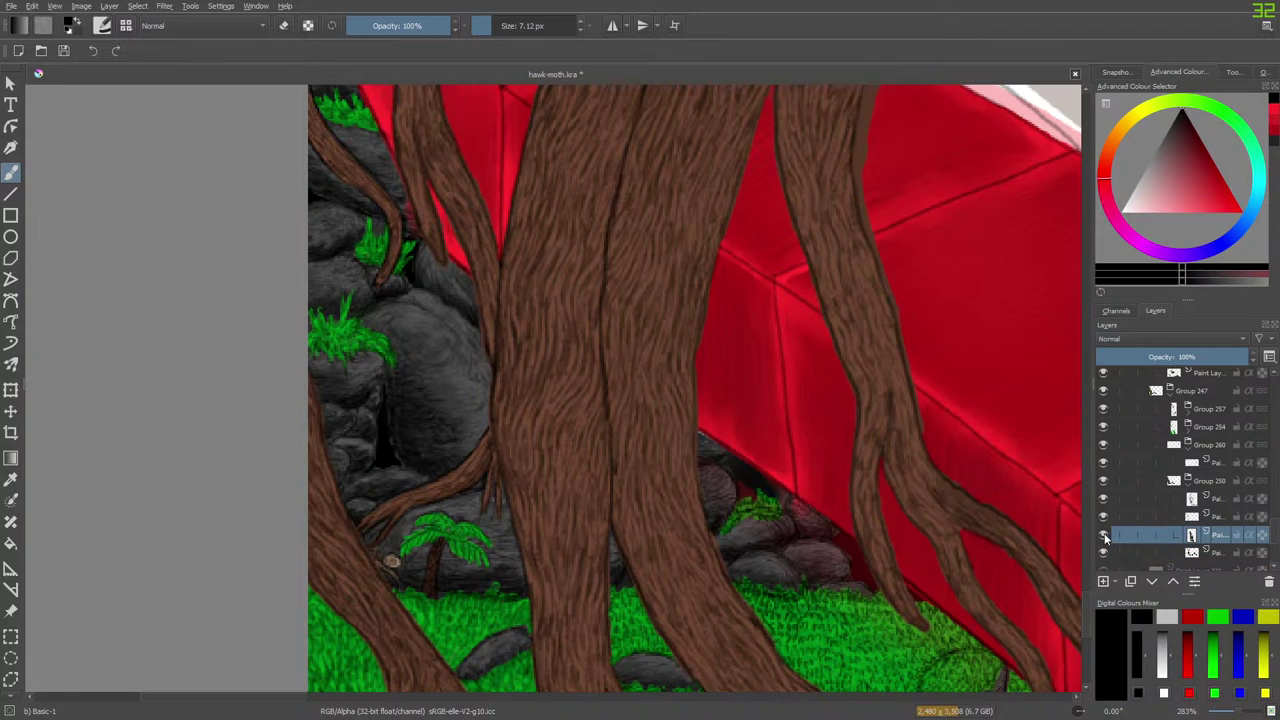
{"action": "left_click", "coordinate": [1104, 535]}
{"action": "left_click", "coordinate": [1104, 536]}
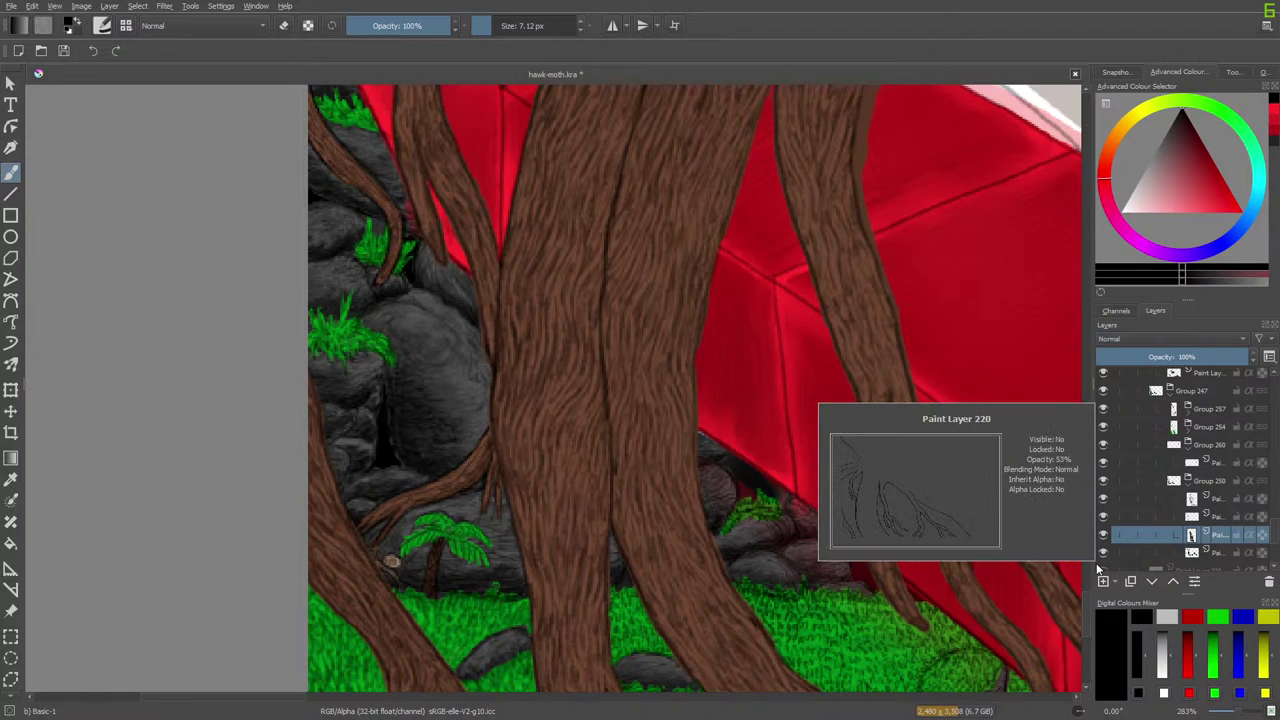
{"action": "key", "text": "e"}
{"action": "left_click_drag", "start_coordinate": [509, 22], "coordinate": [489, 25]}
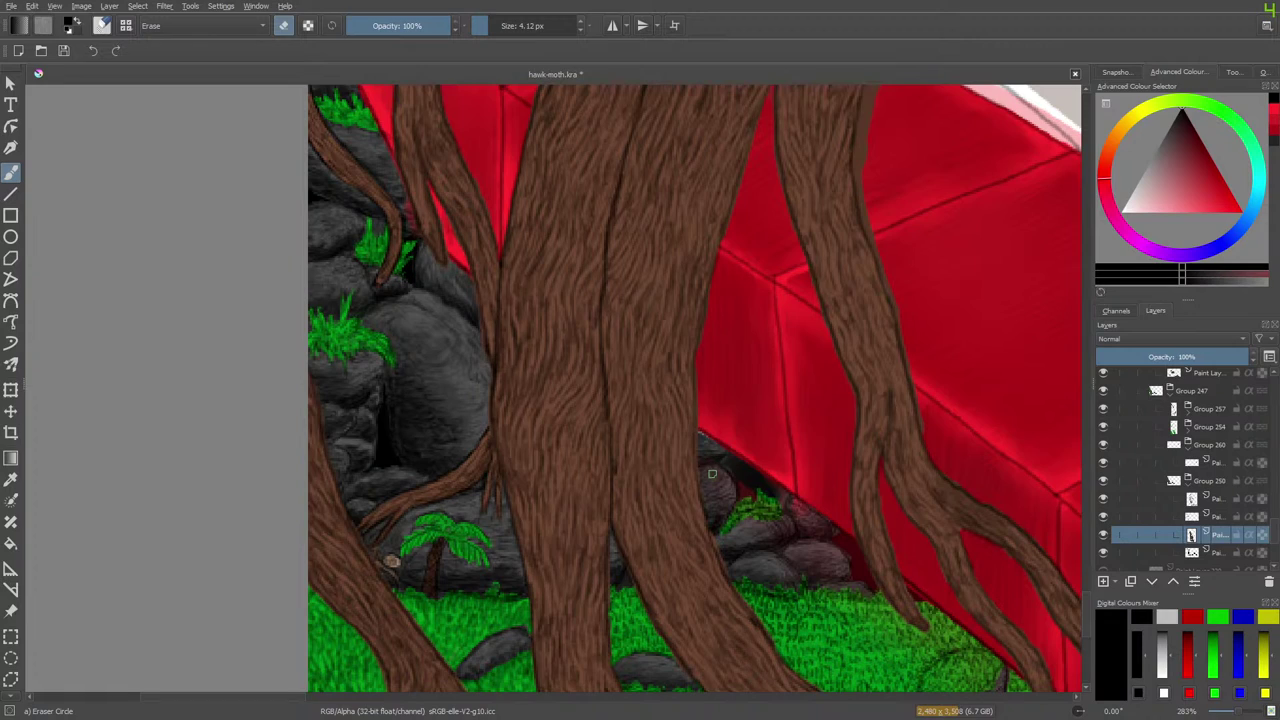
{"action": "left_click", "coordinate": [1103, 535]}
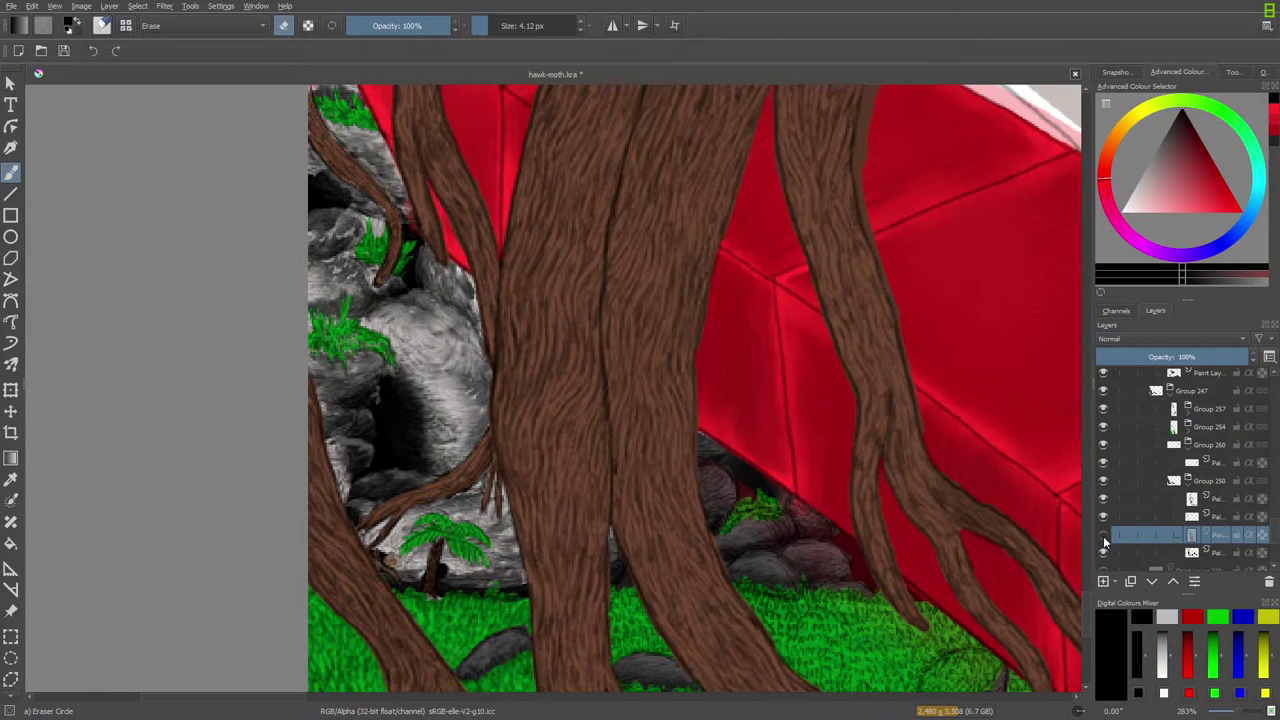
{"action": "left_click", "coordinate": [1103, 535]}
Reselect the black gap-fill layer with the Basic-1 brush and collapse Group 250.
{"action": "left_click_drag", "start_coordinate": [1087, 619], "coordinate": [1095, 576]}
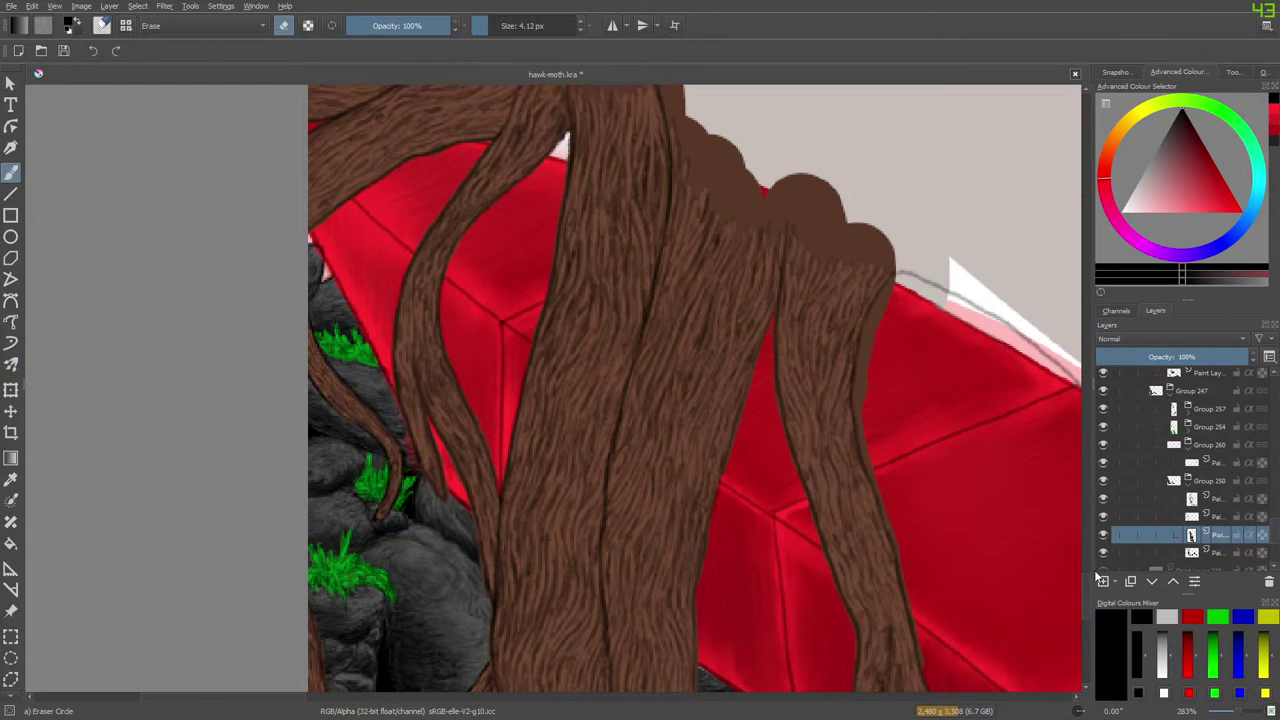
{"action": "left_click", "coordinate": [1222, 552]}
{"action": "key", "text": "e"}
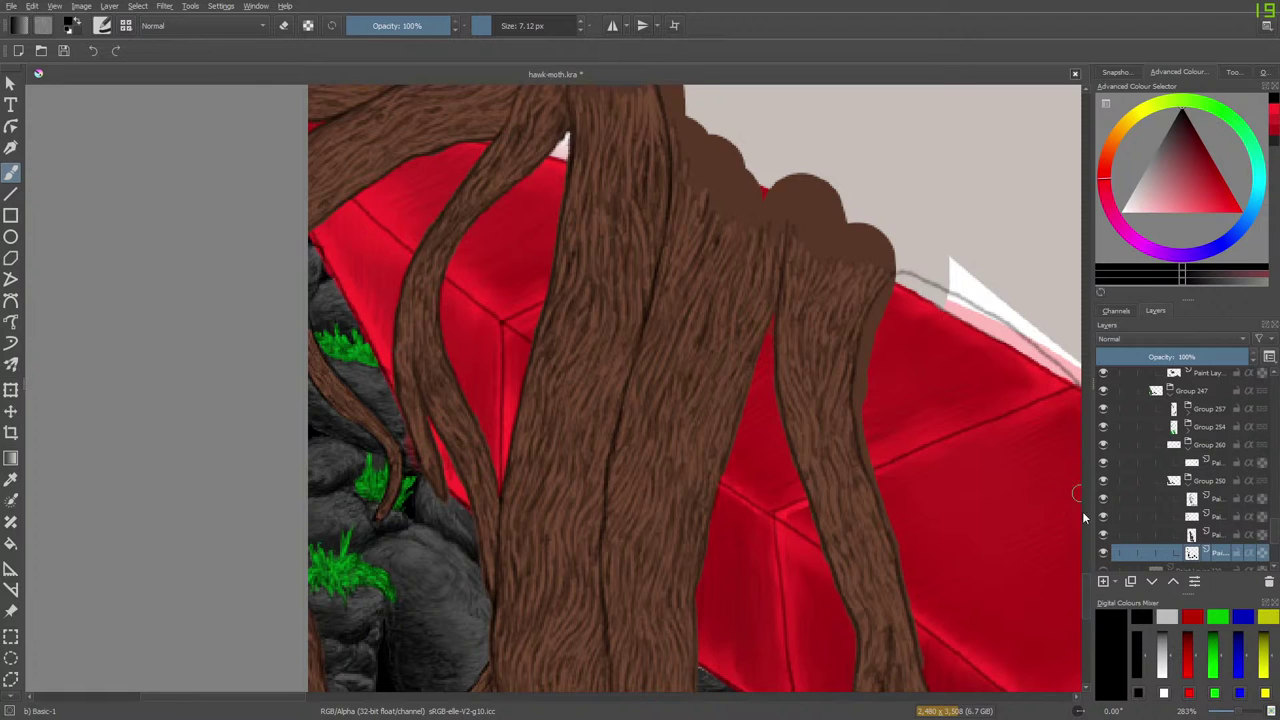
{"action": "left_click_drag", "start_coordinate": [1087, 578], "coordinate": [1086, 618]}
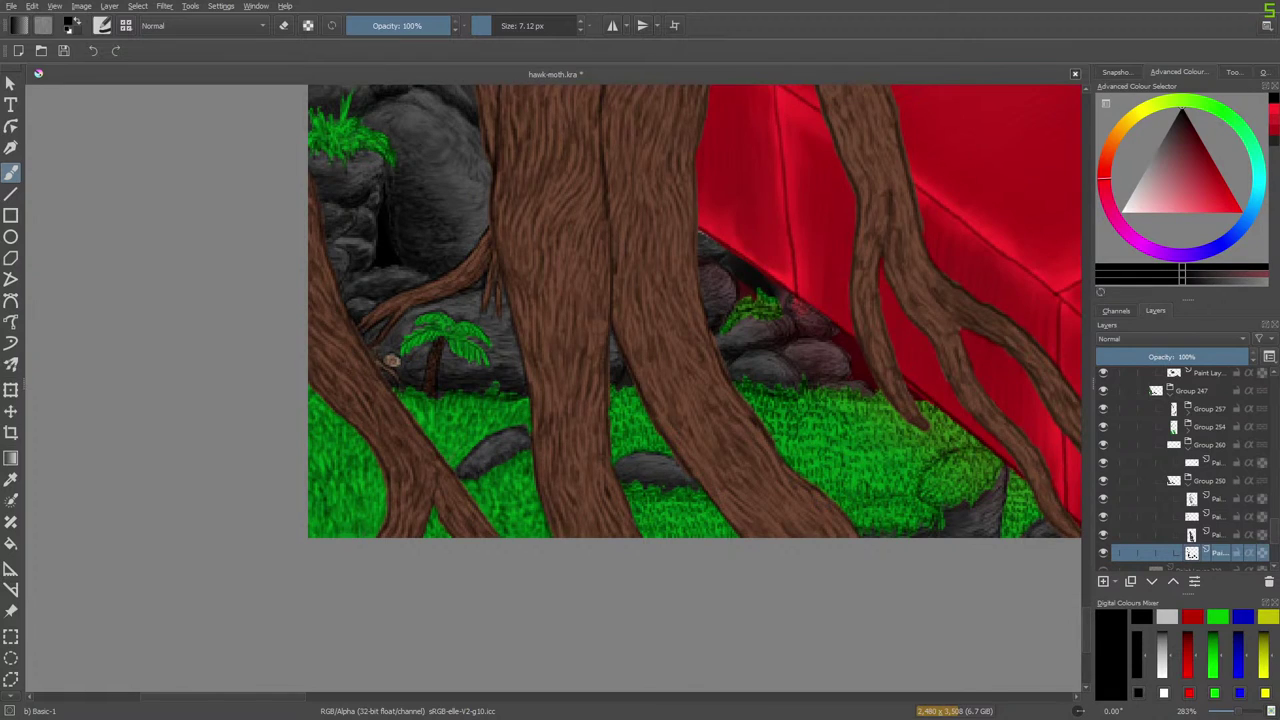
{"action": "left_click", "coordinate": [1160, 480]}
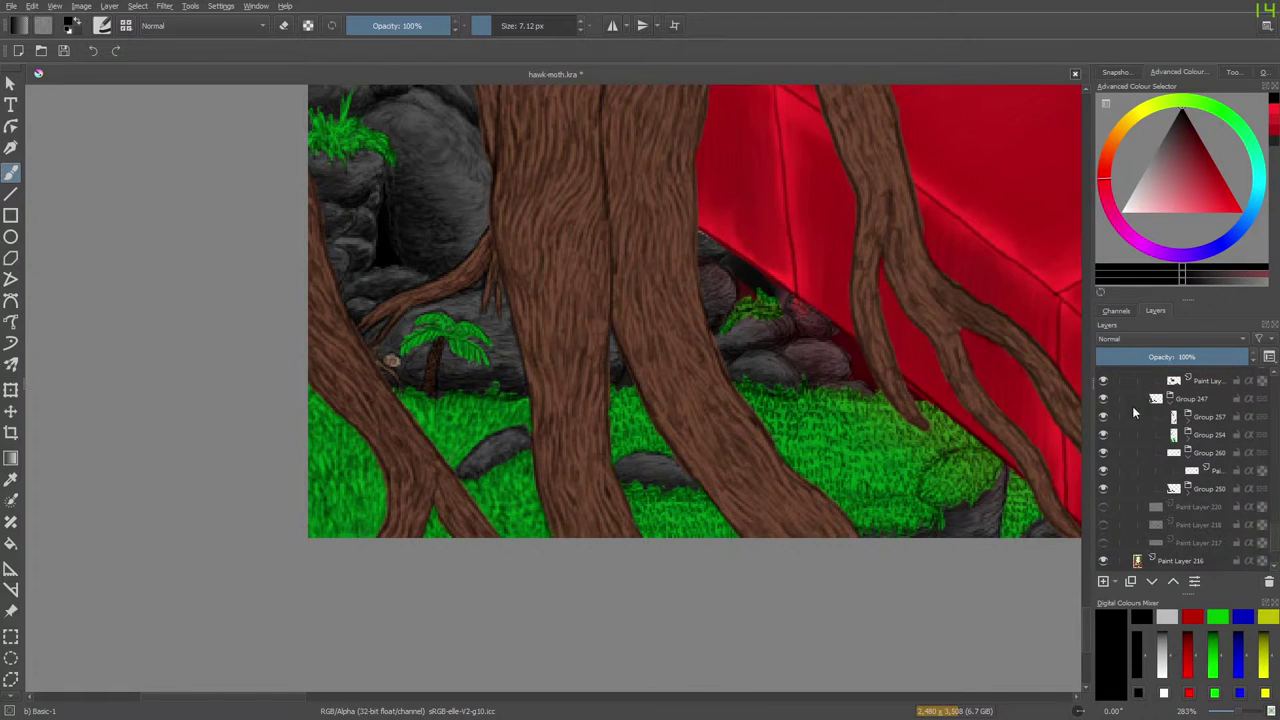
Toggle Groups 247 and 250 and the paint layer above them to find the small rocks' base layer, and select it.
{"action": "left_click", "coordinate": [1103, 399]}
{"action": "left_click", "coordinate": [1103, 399]}
{"action": "left_click", "coordinate": [1104, 488]}
{"action": "left_click", "coordinate": [1104, 488]}
{"action": "scroll", "coordinate": [1277, 546], "scroll_direction": "up", "scroll_amount": 2}
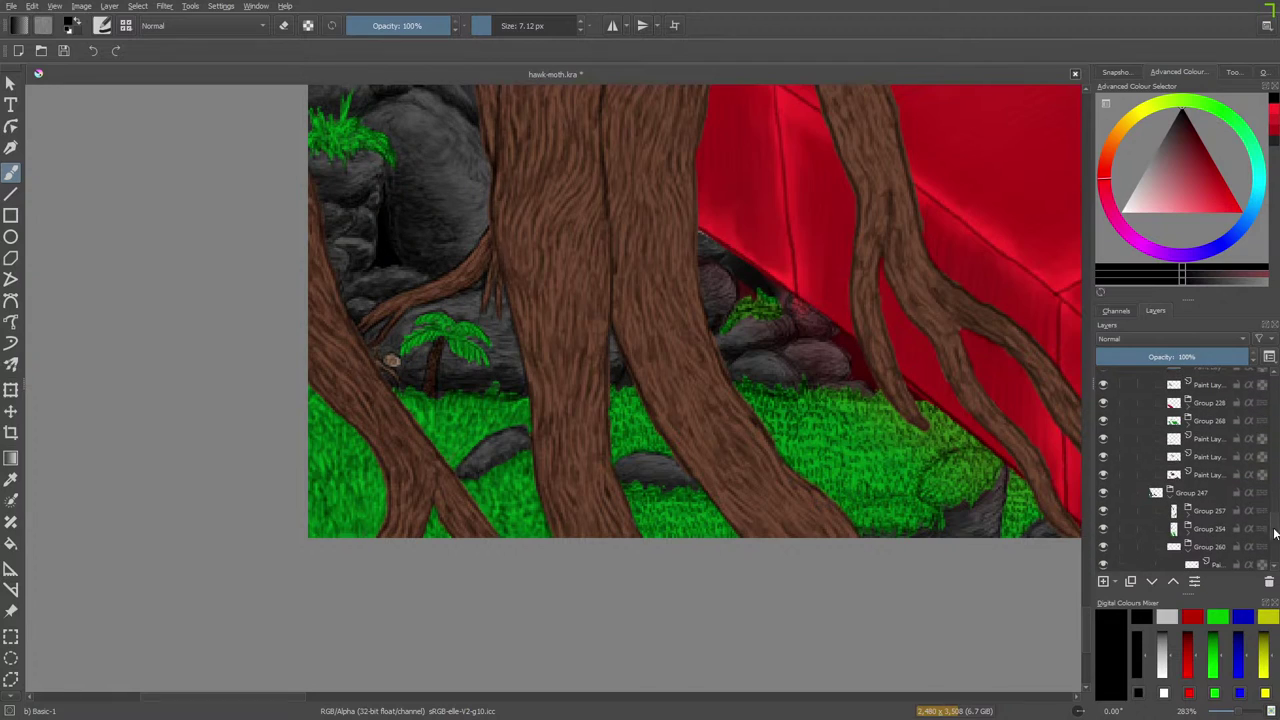
{"action": "left_click", "coordinate": [1104, 476]}
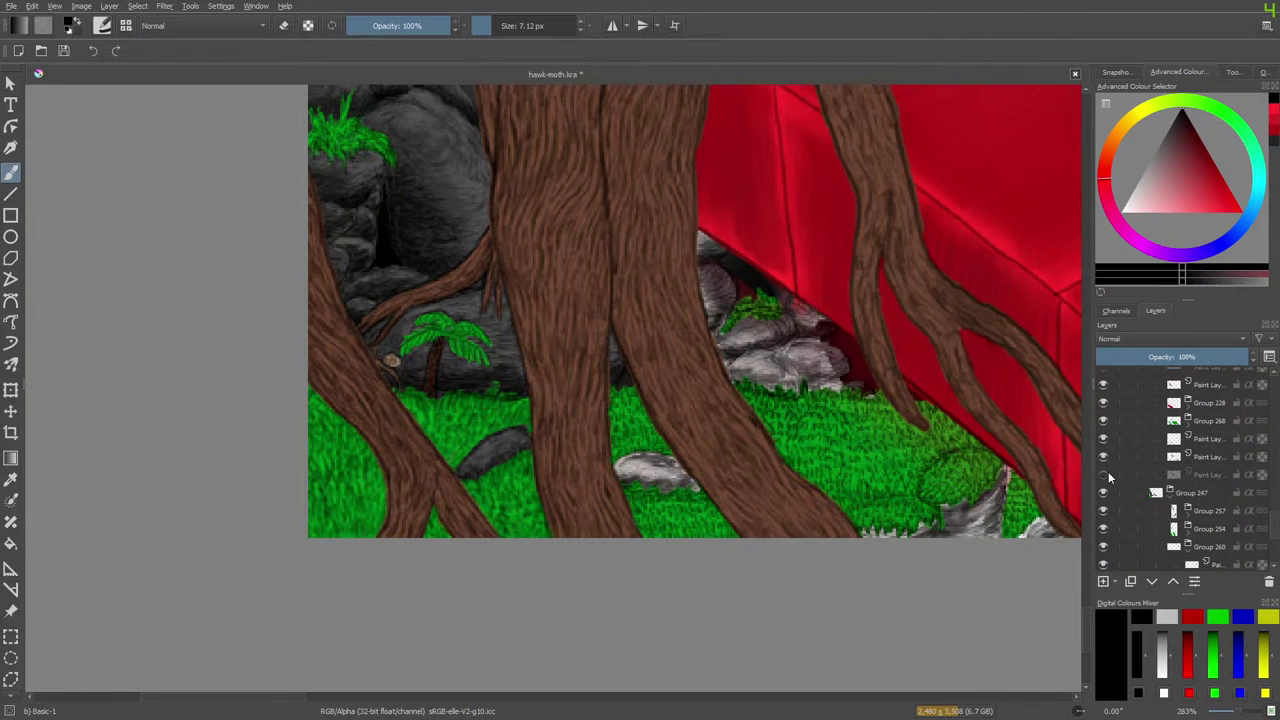
{"action": "left_click", "coordinate": [1200, 472]}
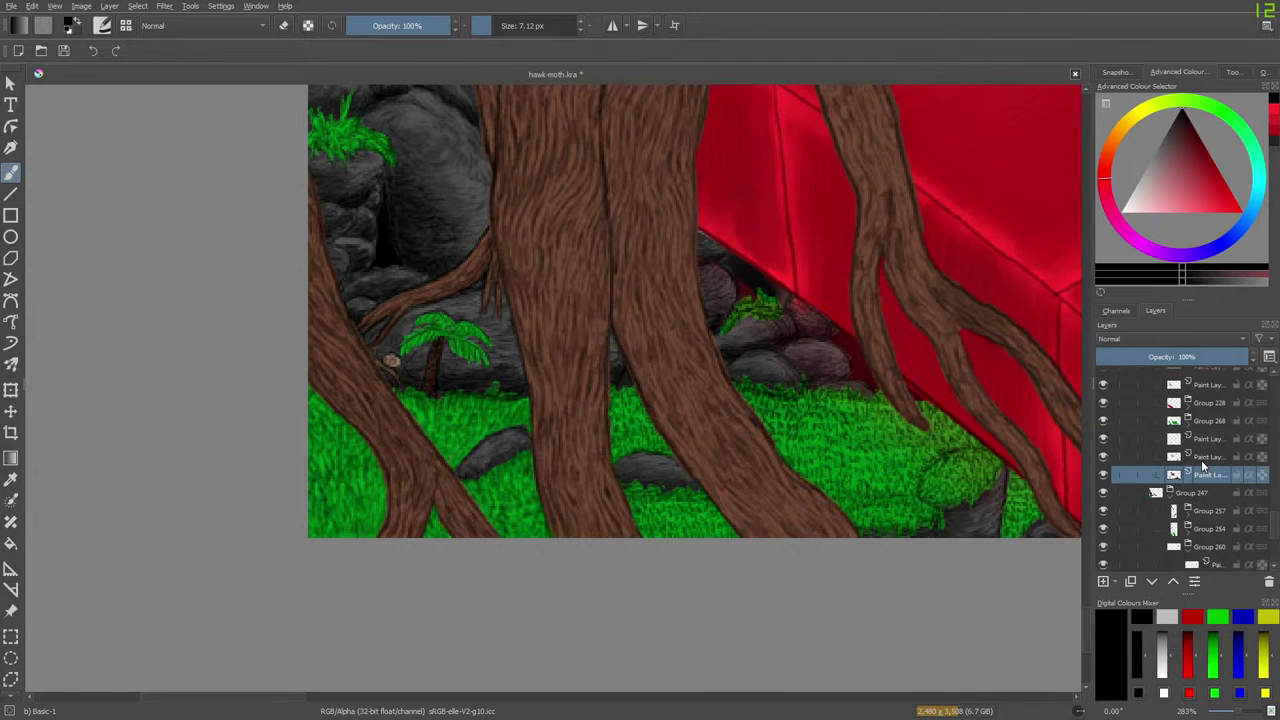
Switch to Eraser Circle, move up two paint layers and toggle the small rocks' layers, Group 268 and Group 228 to check what each holds.
{"action": "key", "text": "e"}
{"action": "key", "text": "Page_Up"}
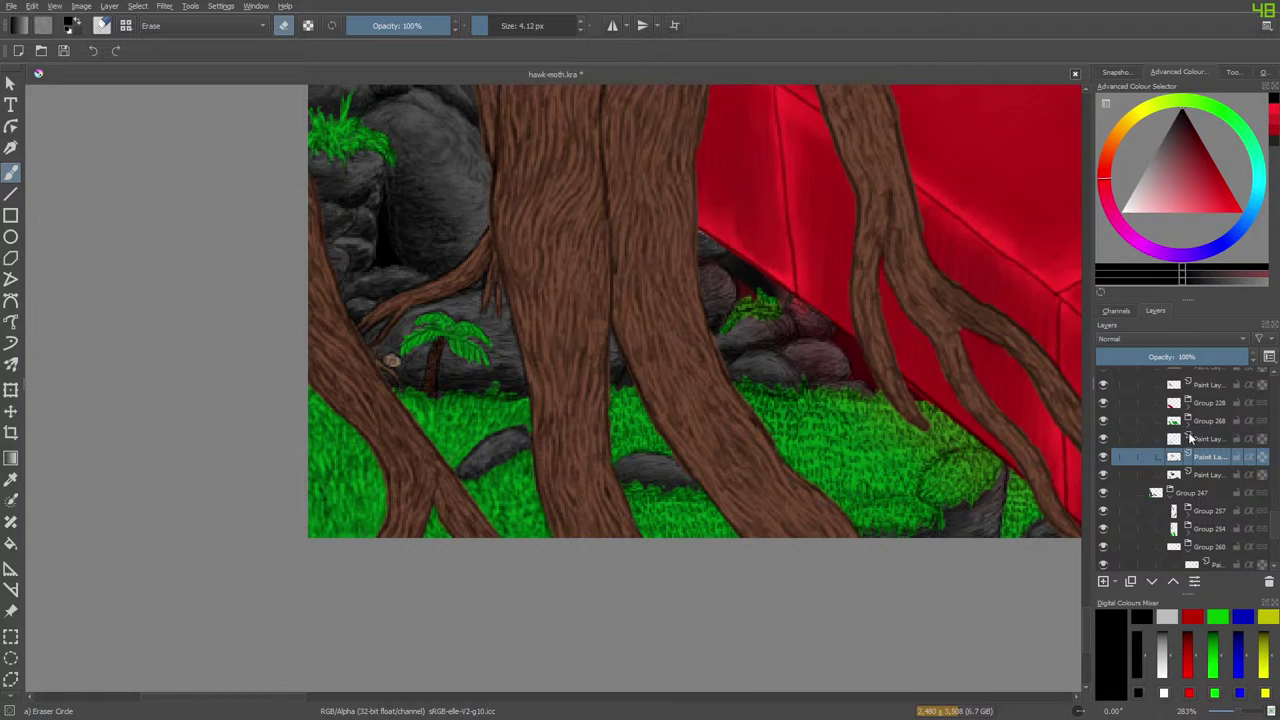
{"action": "key", "text": "Page_Up"}
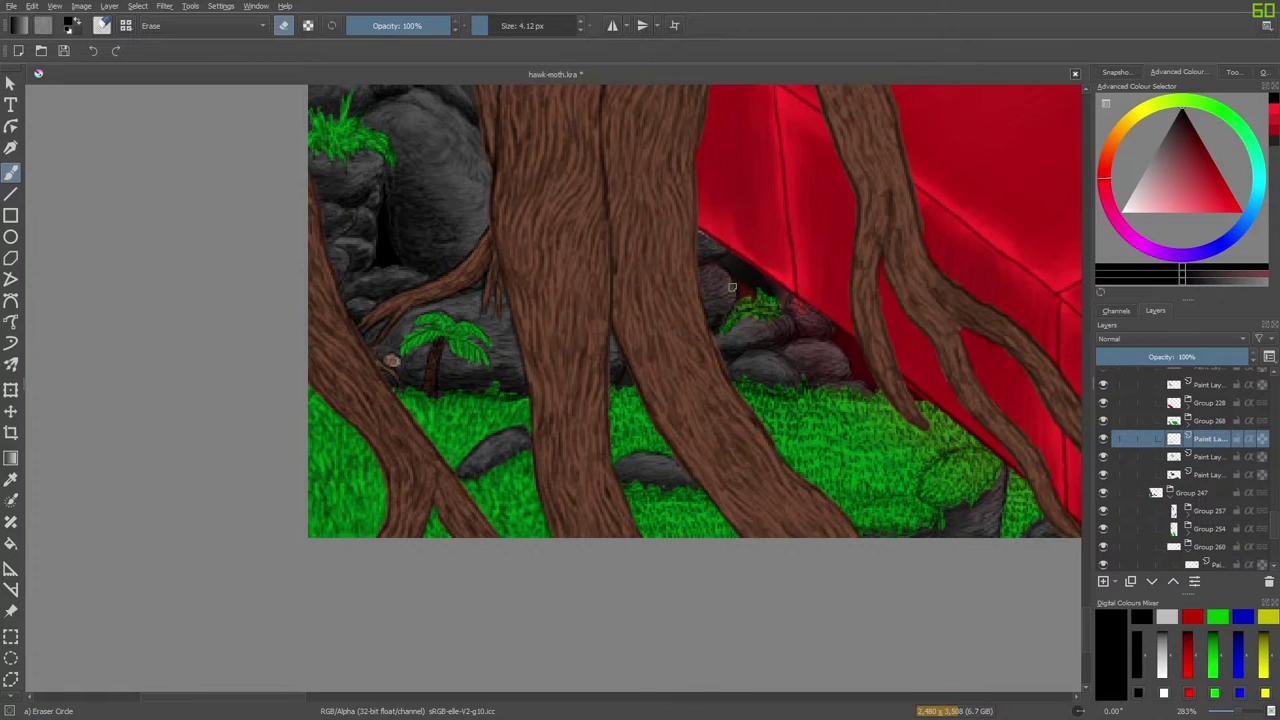
{"action": "left_click", "coordinate": [1104, 440]}
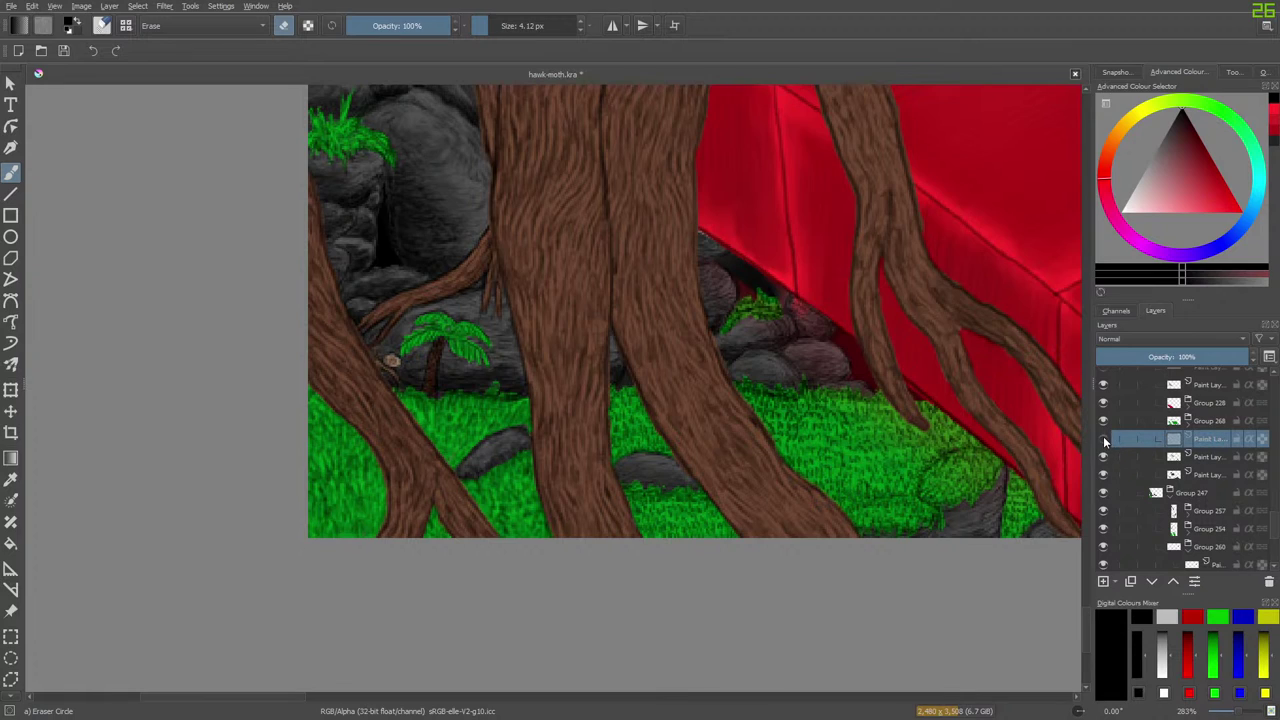
{"action": "left_click", "coordinate": [1103, 439]}
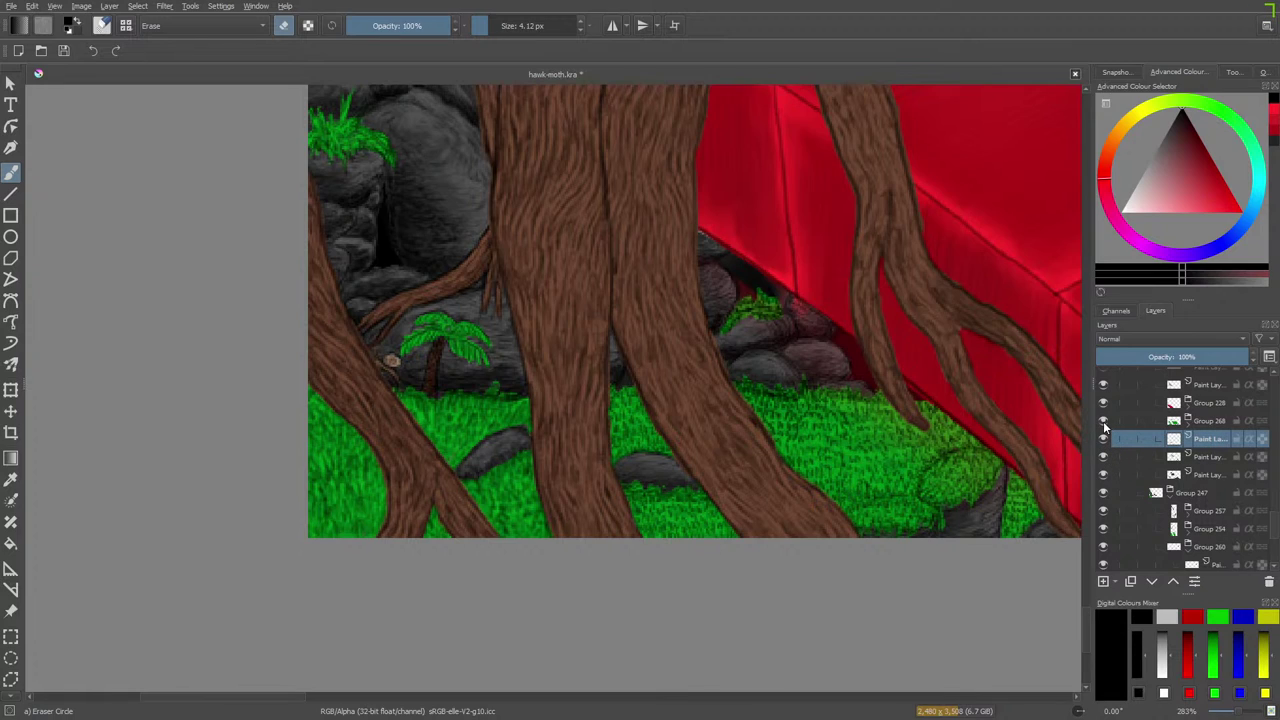
{"action": "left_click", "coordinate": [1104, 422]}
{"action": "left_click", "coordinate": [1104, 422]}
{"action": "left_click", "coordinate": [1103, 474]}
{"action": "left_click", "coordinate": [1103, 474]}
{"action": "left_click", "coordinate": [1103, 404]}
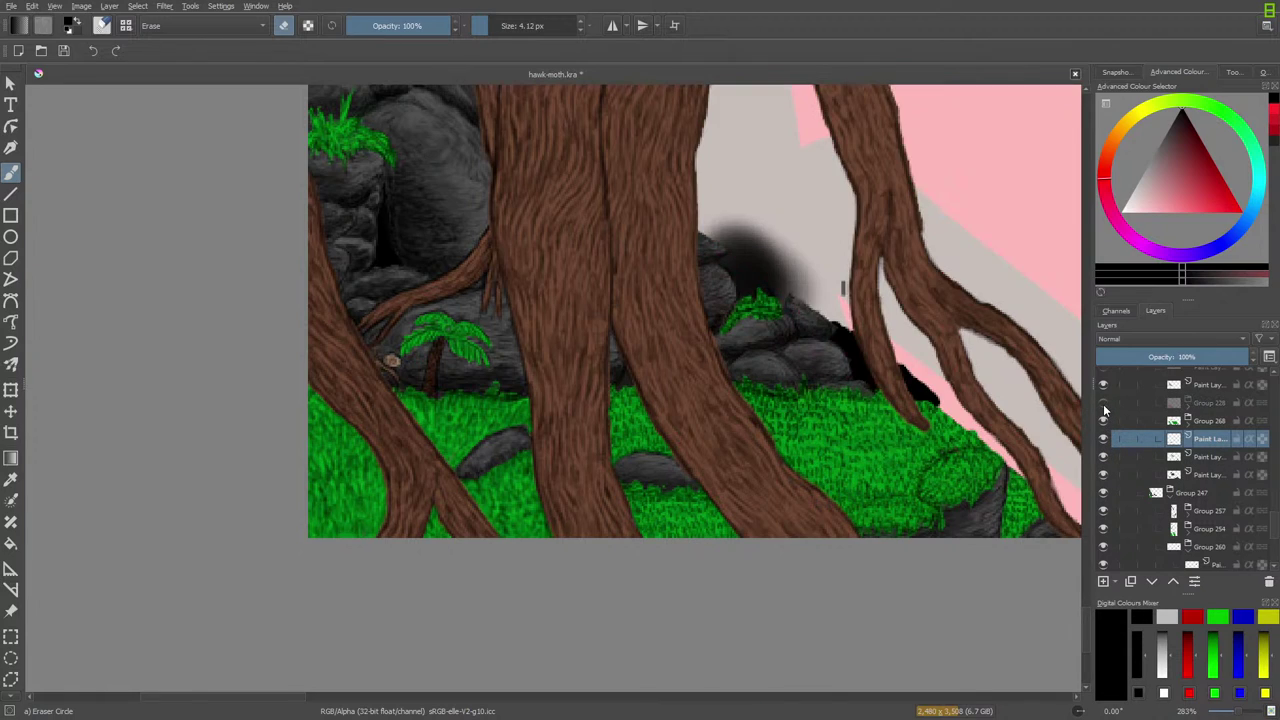
{"action": "left_click", "coordinate": [1103, 402]}
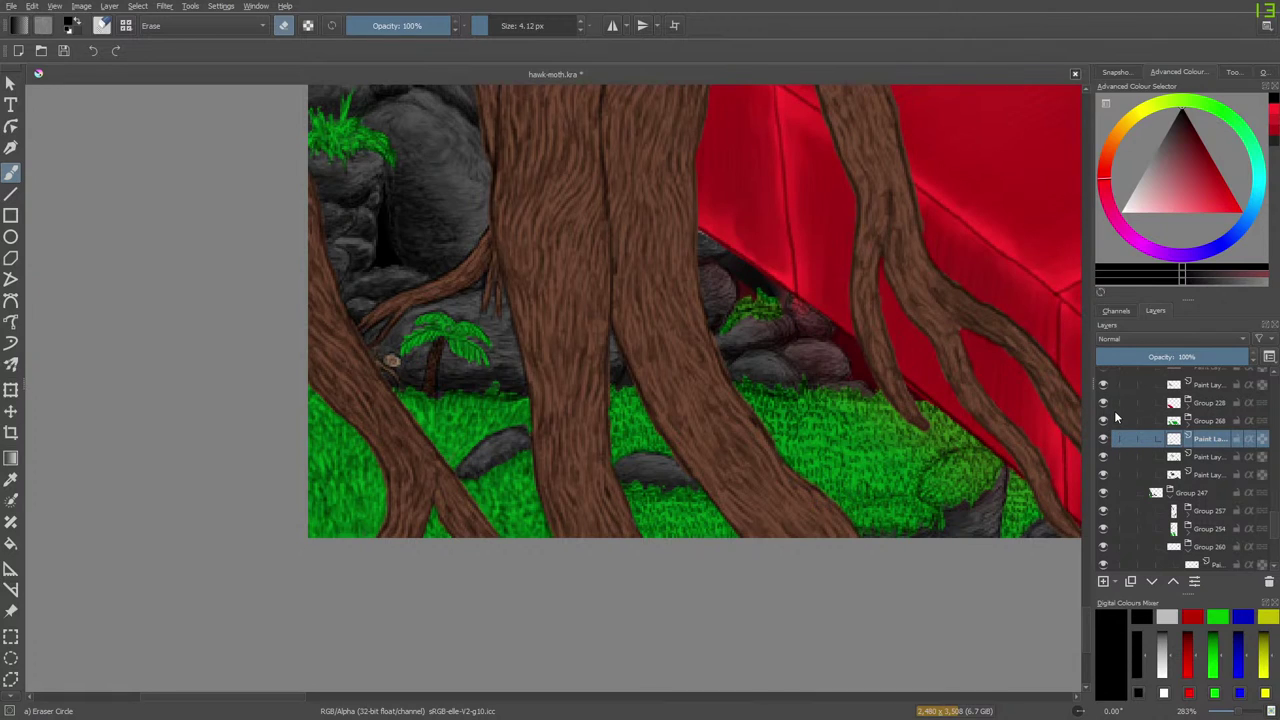
Select Group 254 and toggle the visibility of Groups 247 and 254 to check their contents.
{"action": "left_click", "coordinate": [1270, 529]}
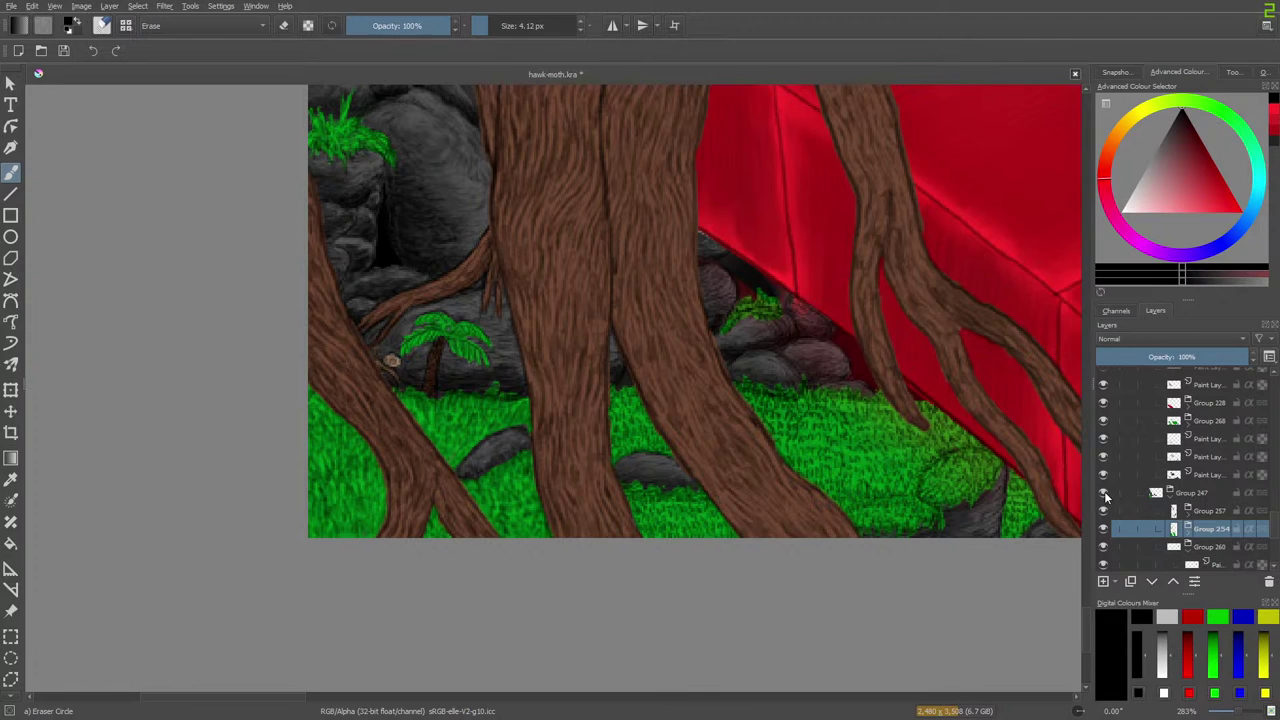
{"action": "left_click", "coordinate": [1102, 494]}
{"action": "left_click", "coordinate": [1102, 494]}
{"action": "left_click", "coordinate": [1103, 532]}
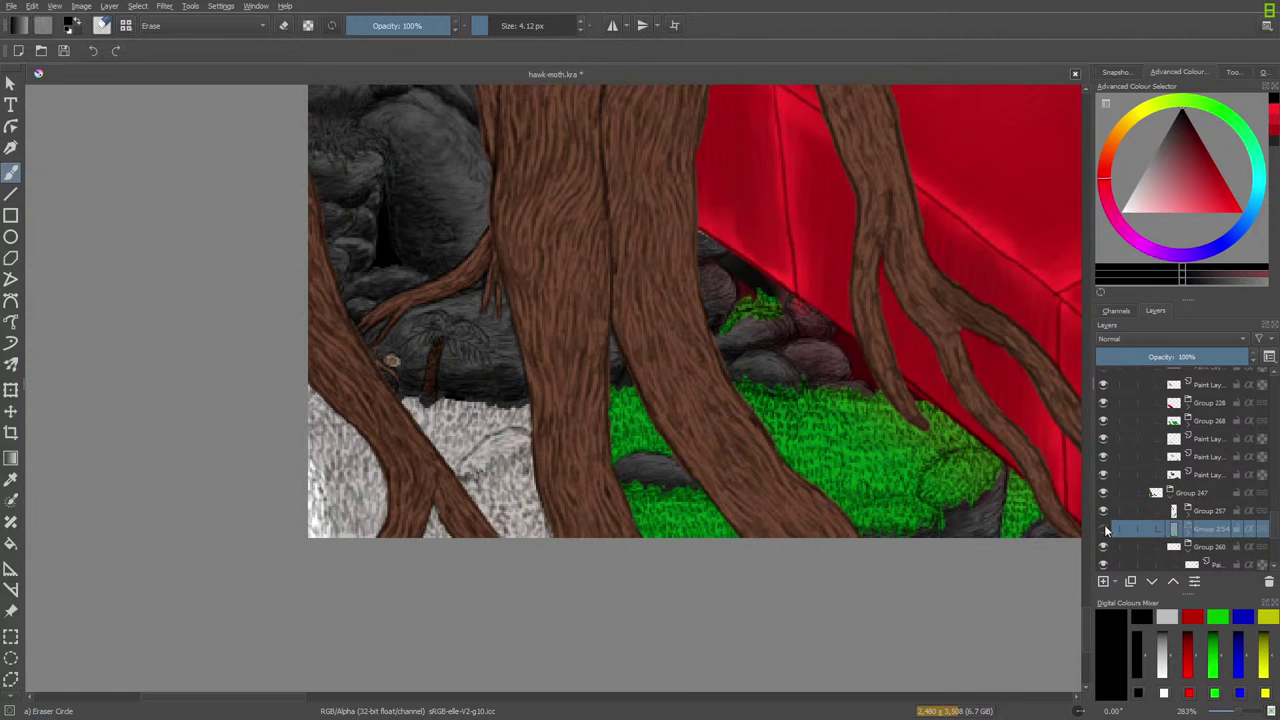
{"action": "left_click", "coordinate": [1104, 530]}
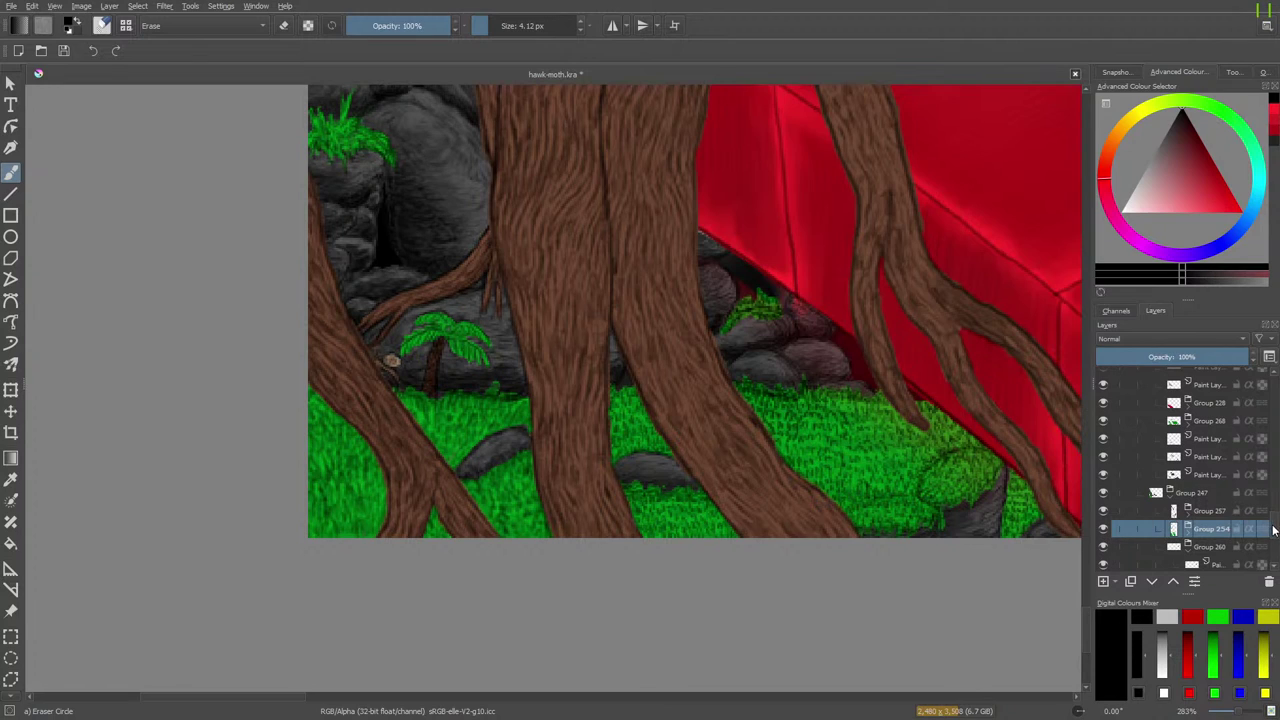
Check Group 250 by hiding and showing it, expand it and select its lowest layer holding the black gap fill.
{"action": "scroll", "coordinate": [1271, 540], "scroll_direction": "down", "scroll_amount": 3}
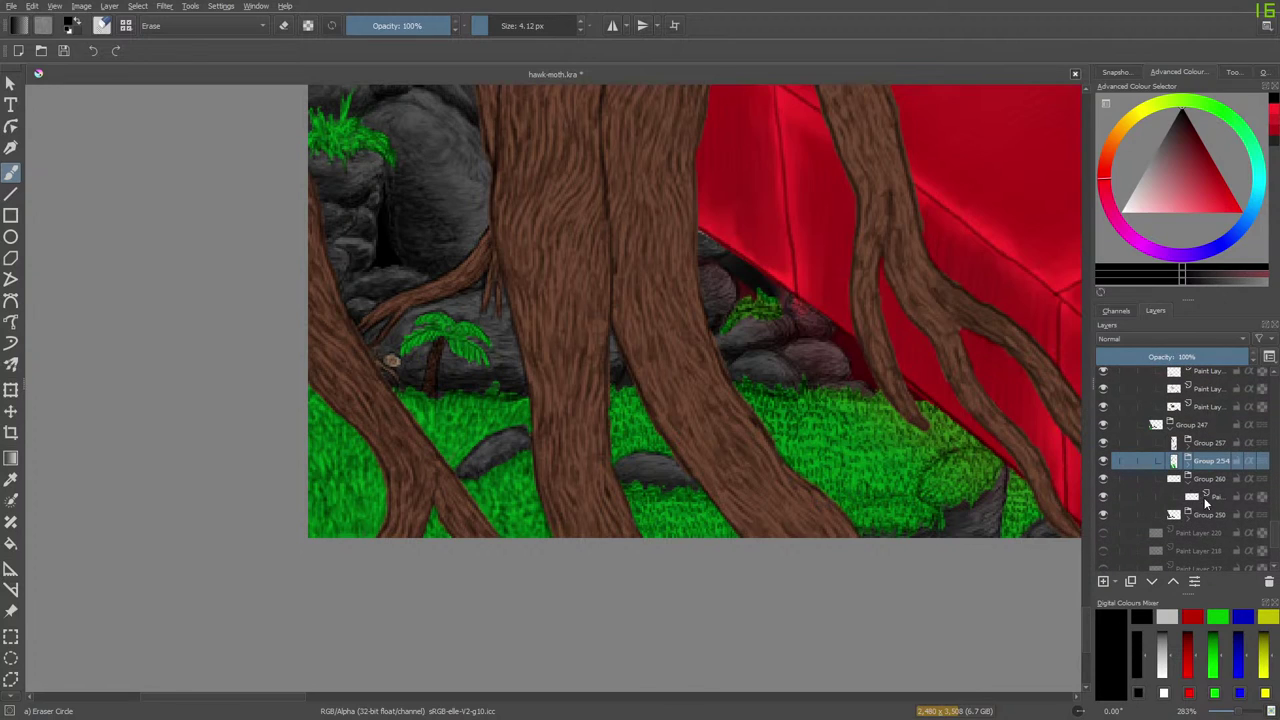
{"action": "left_click", "coordinate": [1145, 496]}
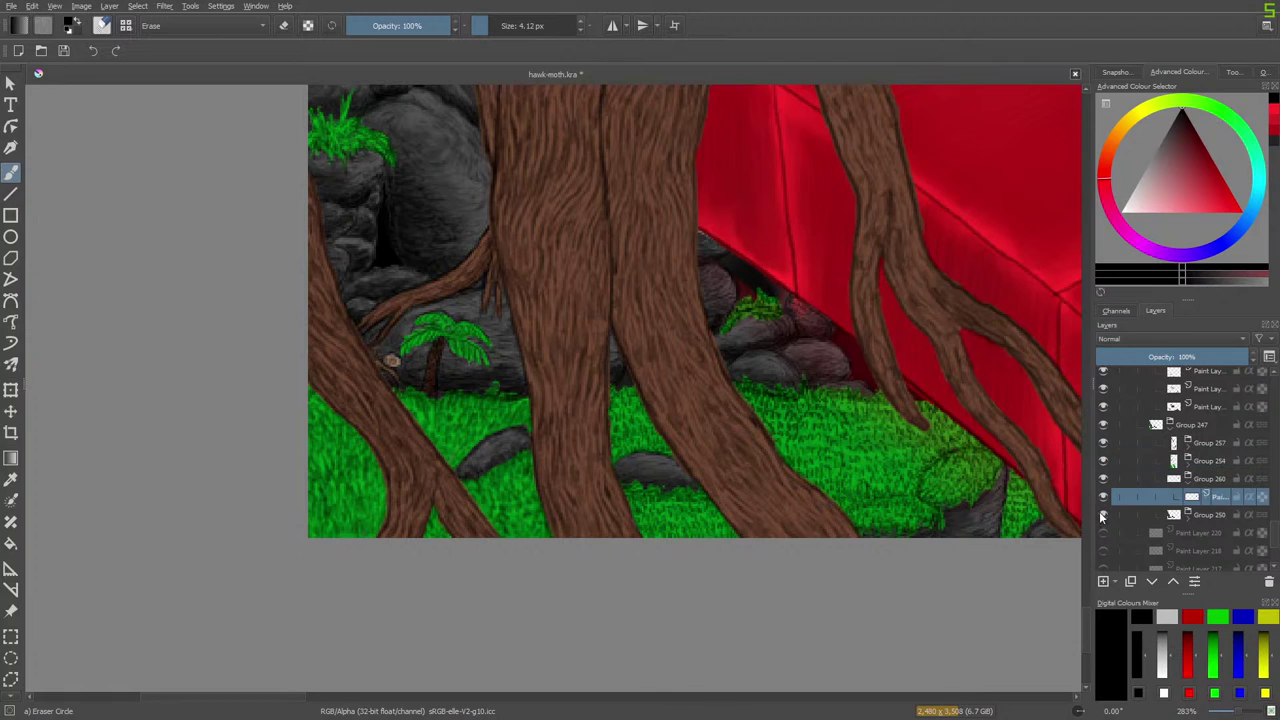
{"action": "left_click", "coordinate": [1103, 514]}
{"action": "left_click", "coordinate": [1188, 518]}
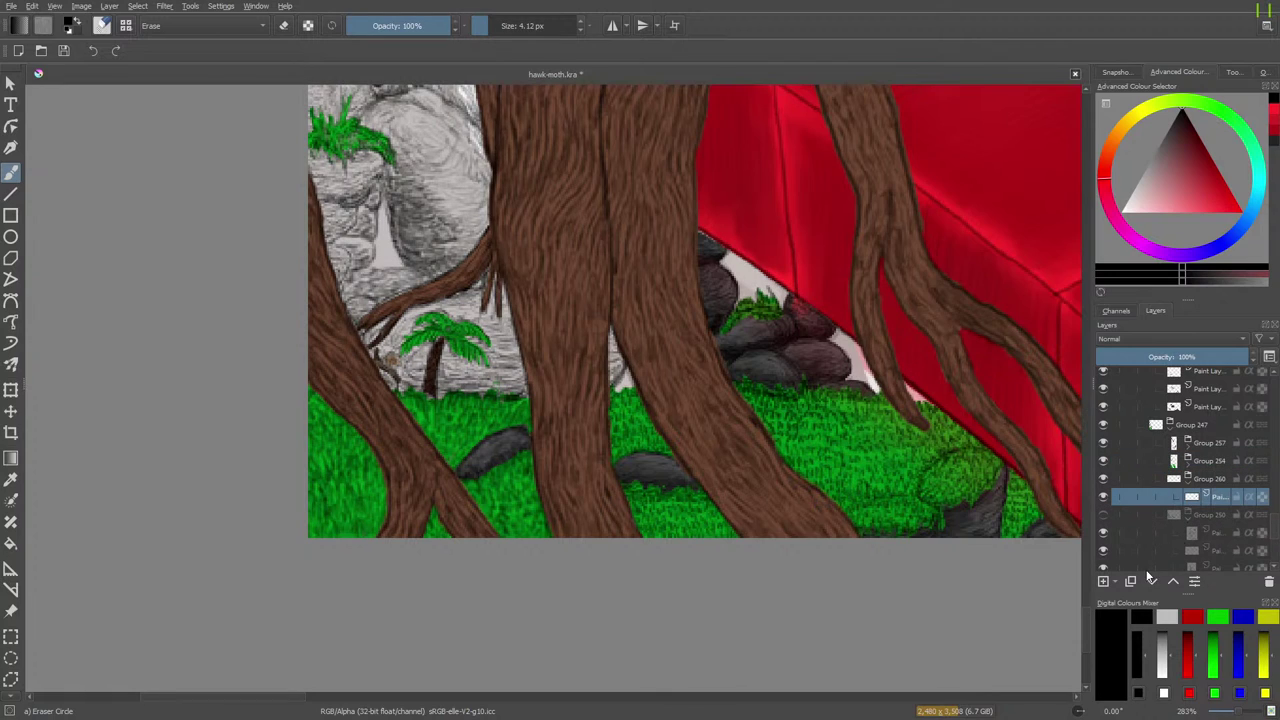
{"action": "scroll", "coordinate": [1160, 440], "scroll_direction": "down", "scroll_amount": 2}
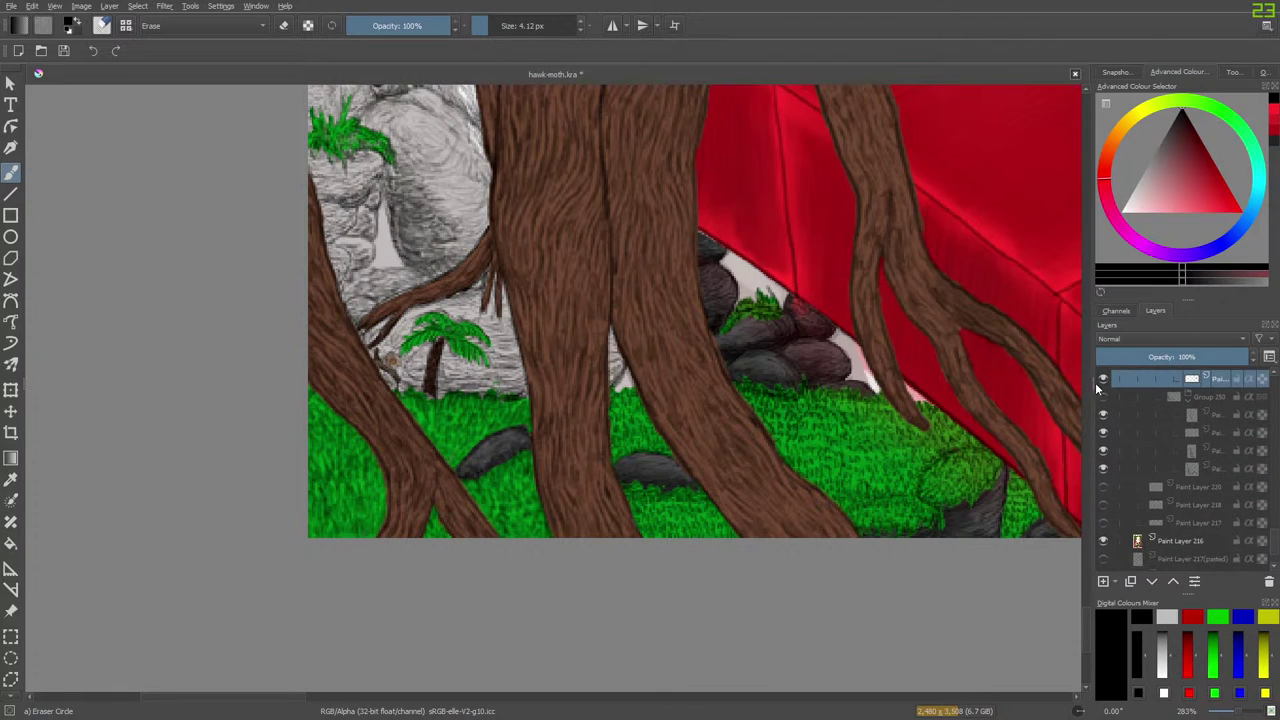
{"action": "left_click", "coordinate": [1103, 397]}
{"action": "left_click", "coordinate": [1216, 469]}
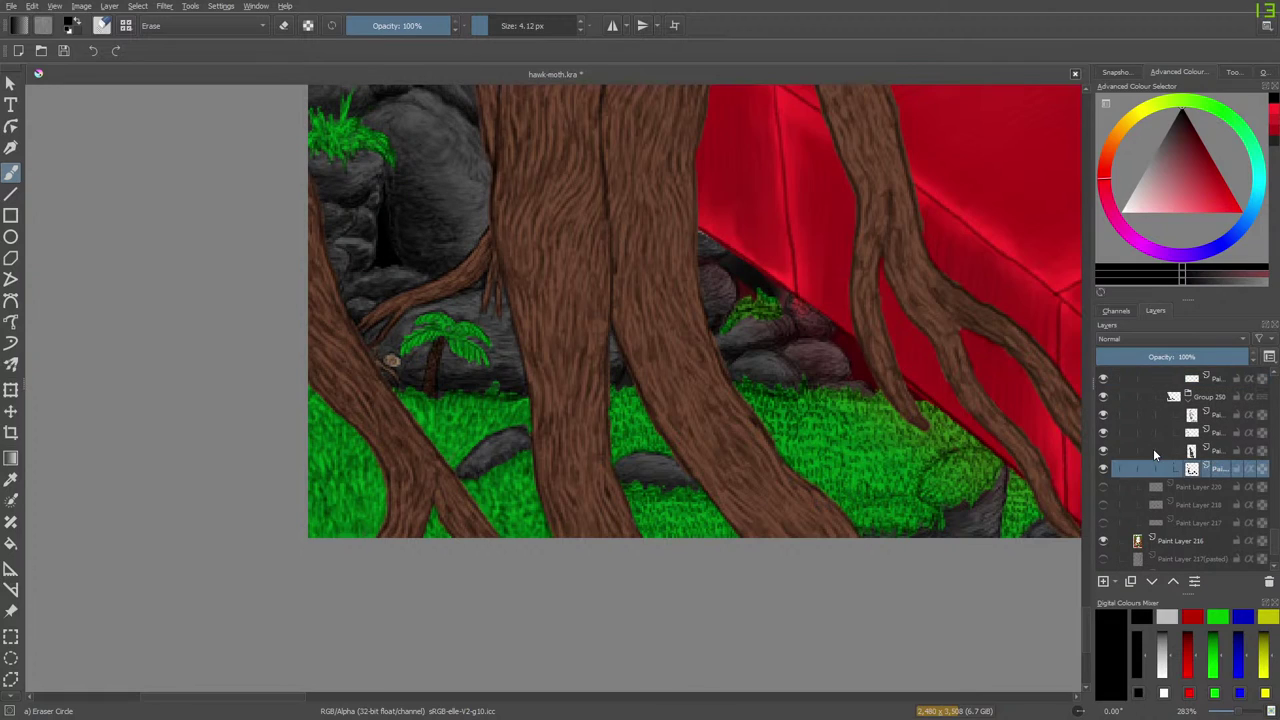
Return to the Basic-1 brush, check the gap-fill layer's visibility and paint solid black into the gap under the red block above the small rocks.
{"action": "mouse_move", "coordinate": [1153, 450]}
{"action": "key", "text": "e"}
{"action": "left_click", "coordinate": [1103, 470]}
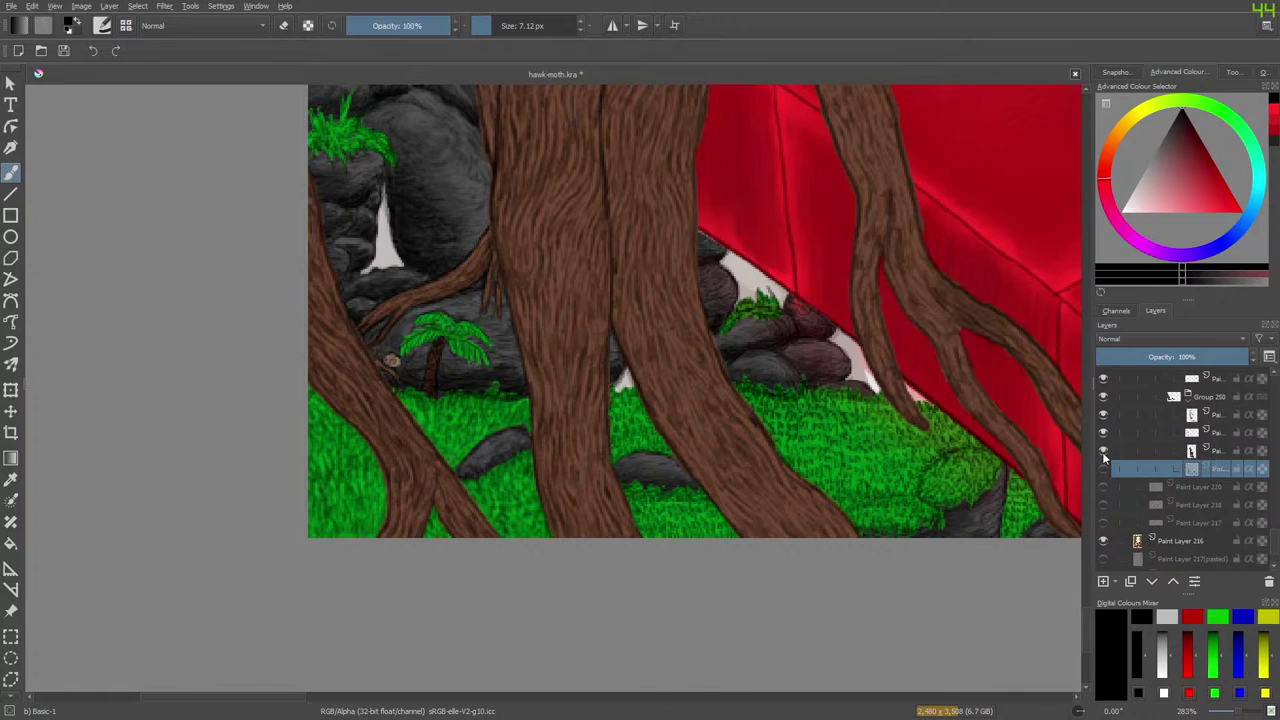
{"action": "left_click", "coordinate": [1103, 470]}
{"action": "mouse_move", "coordinate": [785, 288]}
{"action": "left_mouse_down"}
{"action": "mouse_move", "coordinate": [760, 285]}
{"action": "mouse_move", "coordinate": [733, 307]}
{"action": "mouse_move", "coordinate": [715, 240]}
{"action": "left_mouse_up"}
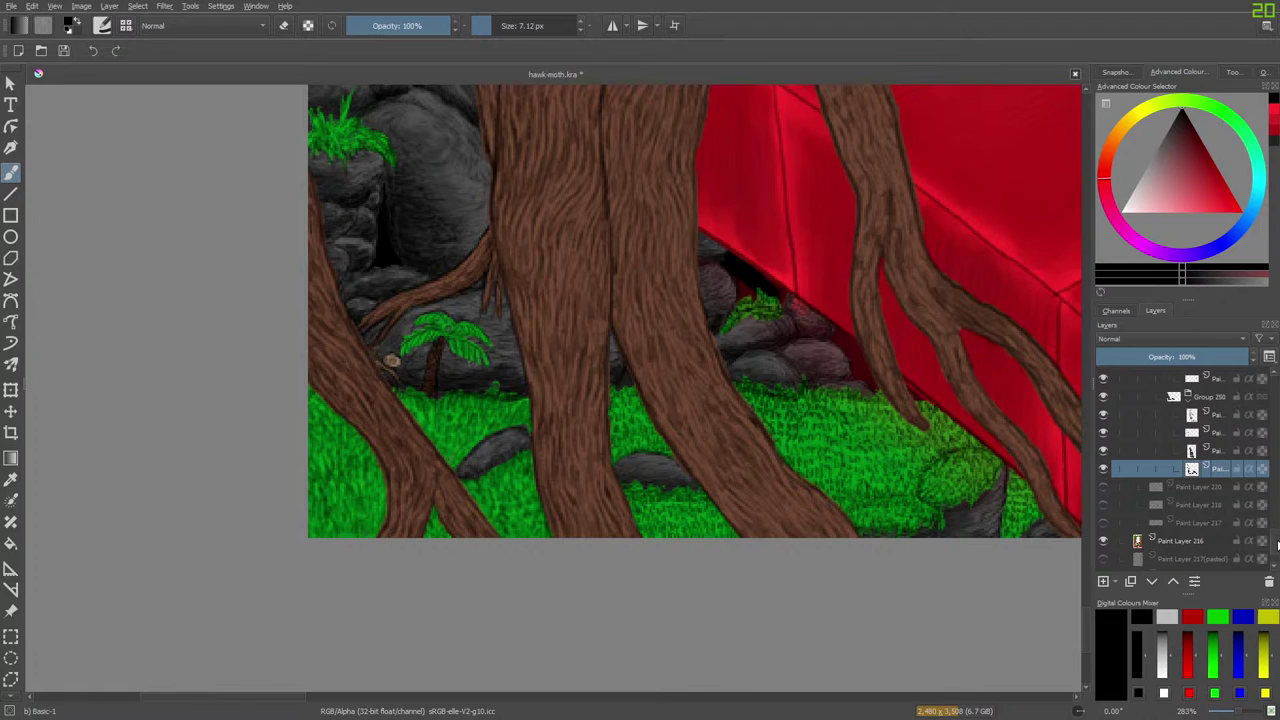
Check Group 228 by hiding and showing it, expand it and select its topmost paint layer.
{"action": "scroll", "coordinate": [1270, 520], "scroll_direction": "up", "scroll_amount": 5}
{"action": "scroll", "coordinate": [1272, 516], "scroll_direction": "up", "scroll_amount": 2}
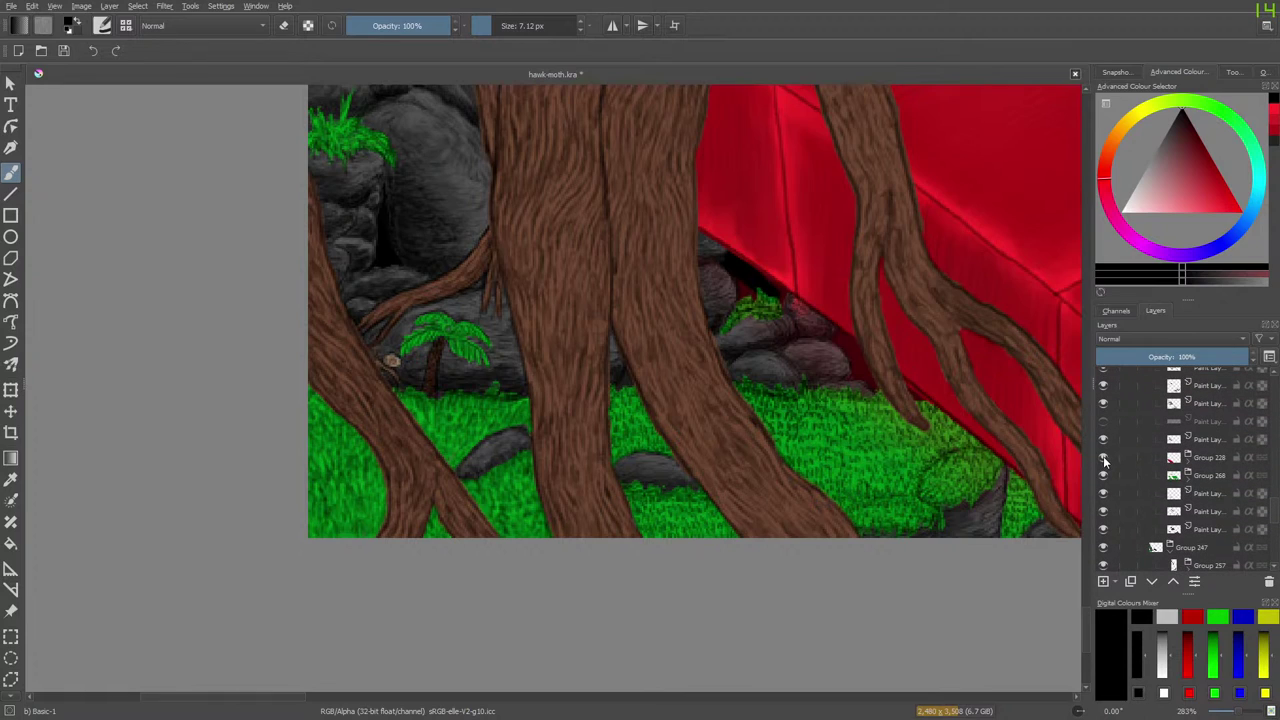
{"action": "left_click", "coordinate": [1104, 458]}
{"action": "left_click", "coordinate": [1104, 458]}
{"action": "left_click", "coordinate": [1187, 458]}
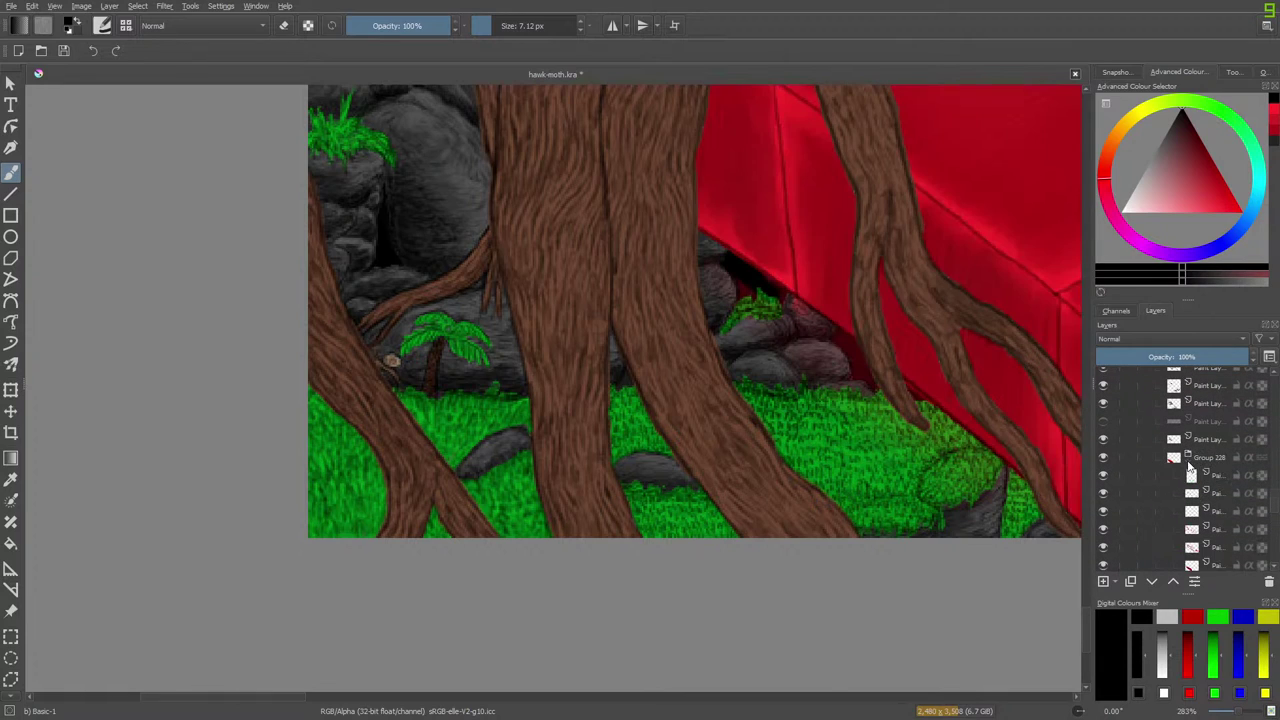
{"action": "left_click", "coordinate": [1218, 474]}
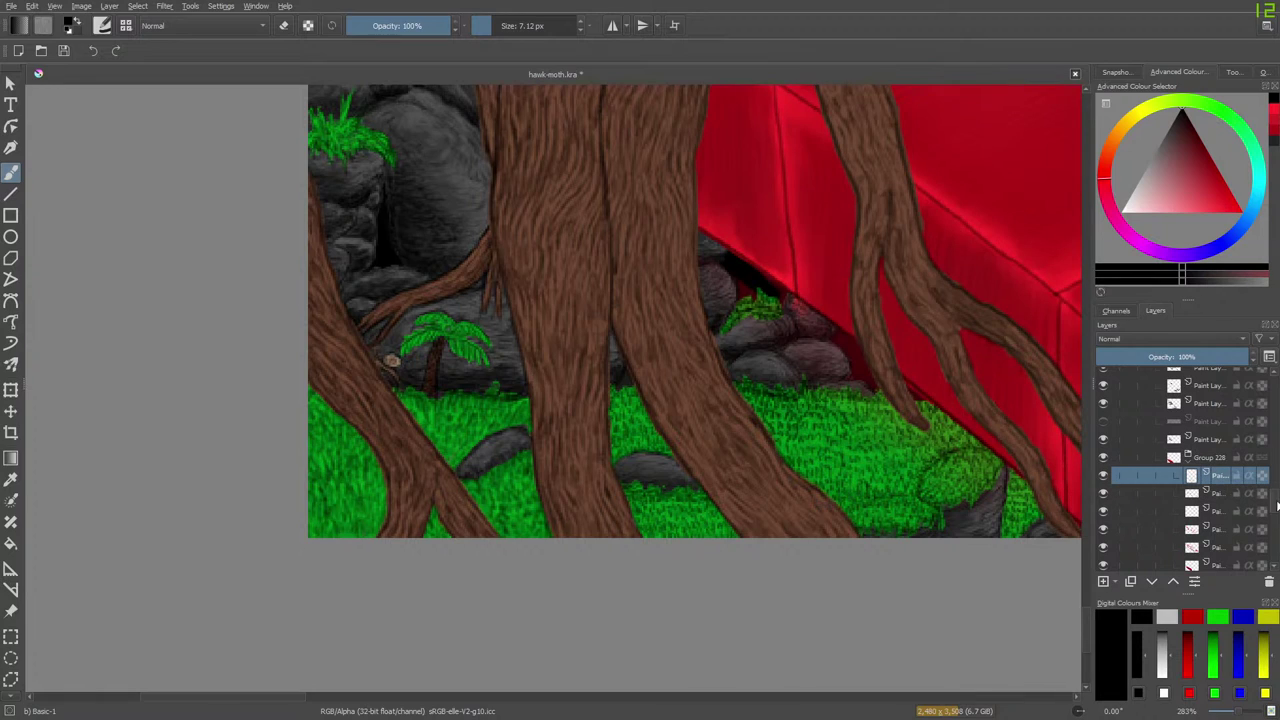
Hide and show the upper four paint layers of Group 228 one at a time to check what each adds to the red blocks.
{"action": "scroll", "coordinate": [1262, 515], "scroll_direction": "down", "scroll_amount": 3}
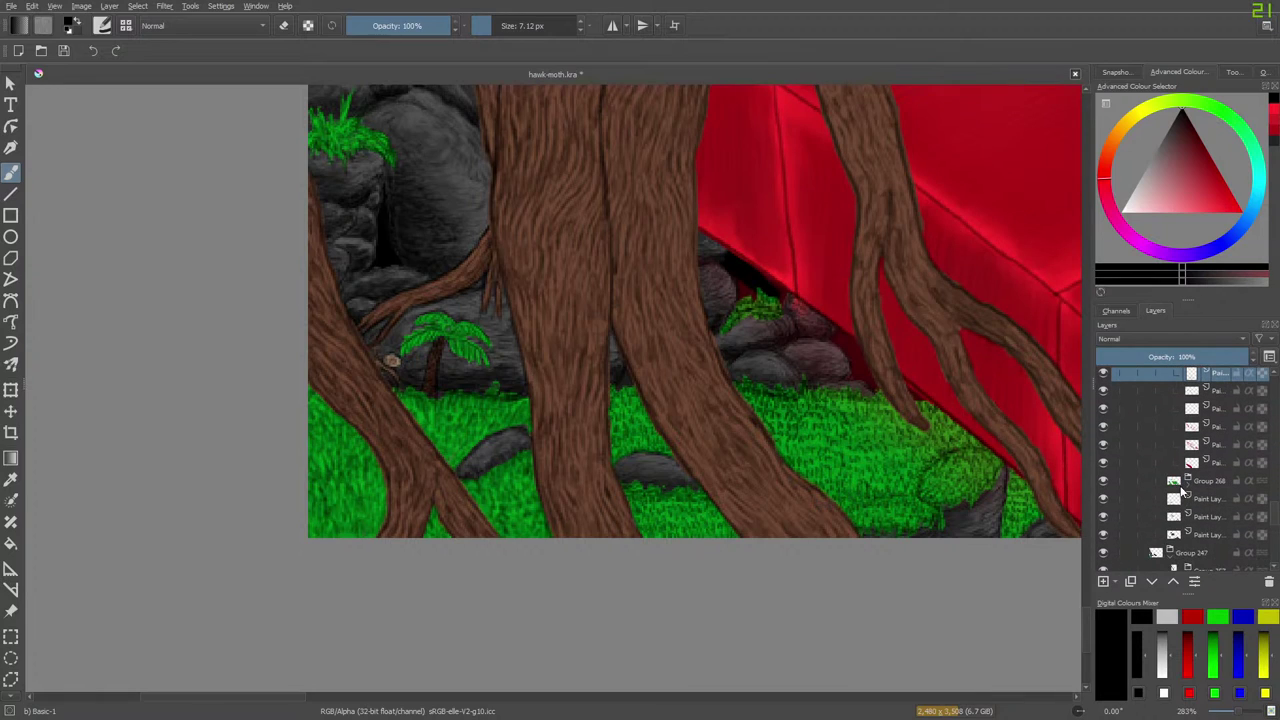
{"action": "left_click", "coordinate": [1104, 409]}
{"action": "left_click", "coordinate": [1104, 409]}
{"action": "left_click", "coordinate": [1104, 427]}
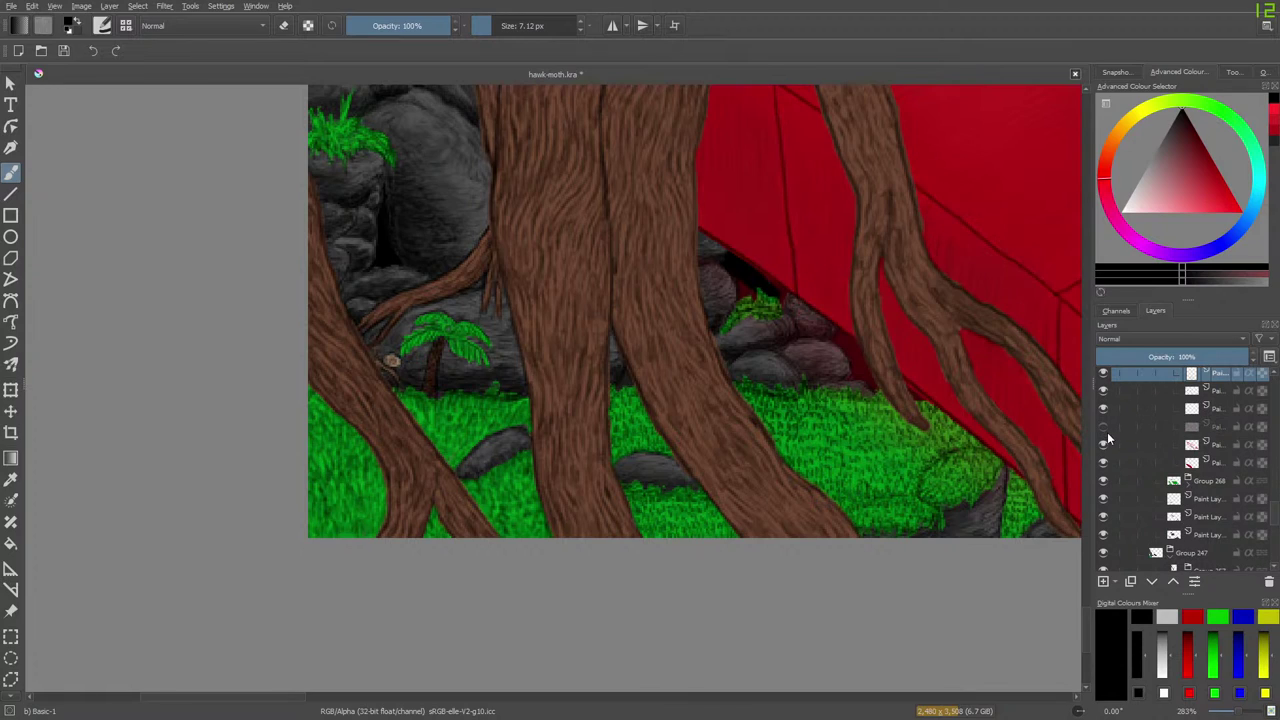
{"action": "left_click", "coordinate": [1104, 427]}
{"action": "left_click", "coordinate": [1104, 409]}
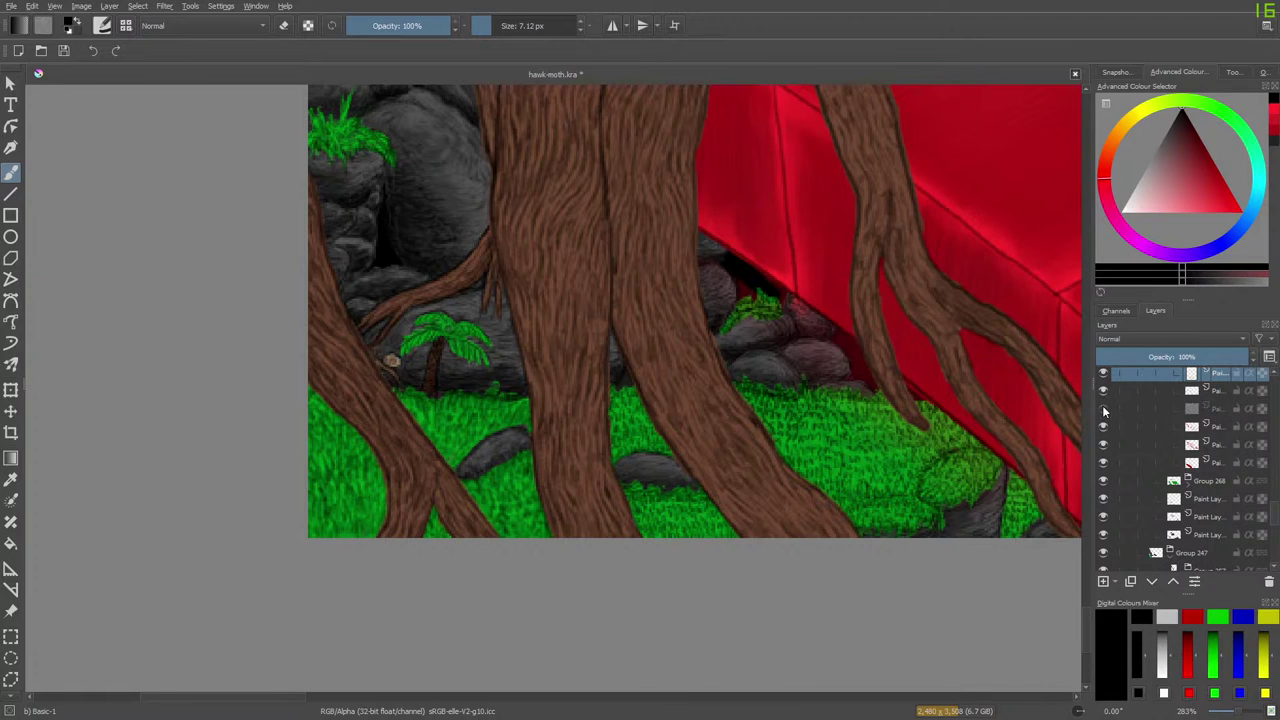
{"action": "left_click", "coordinate": [1104, 409]}
{"action": "left_click", "coordinate": [1104, 391]}
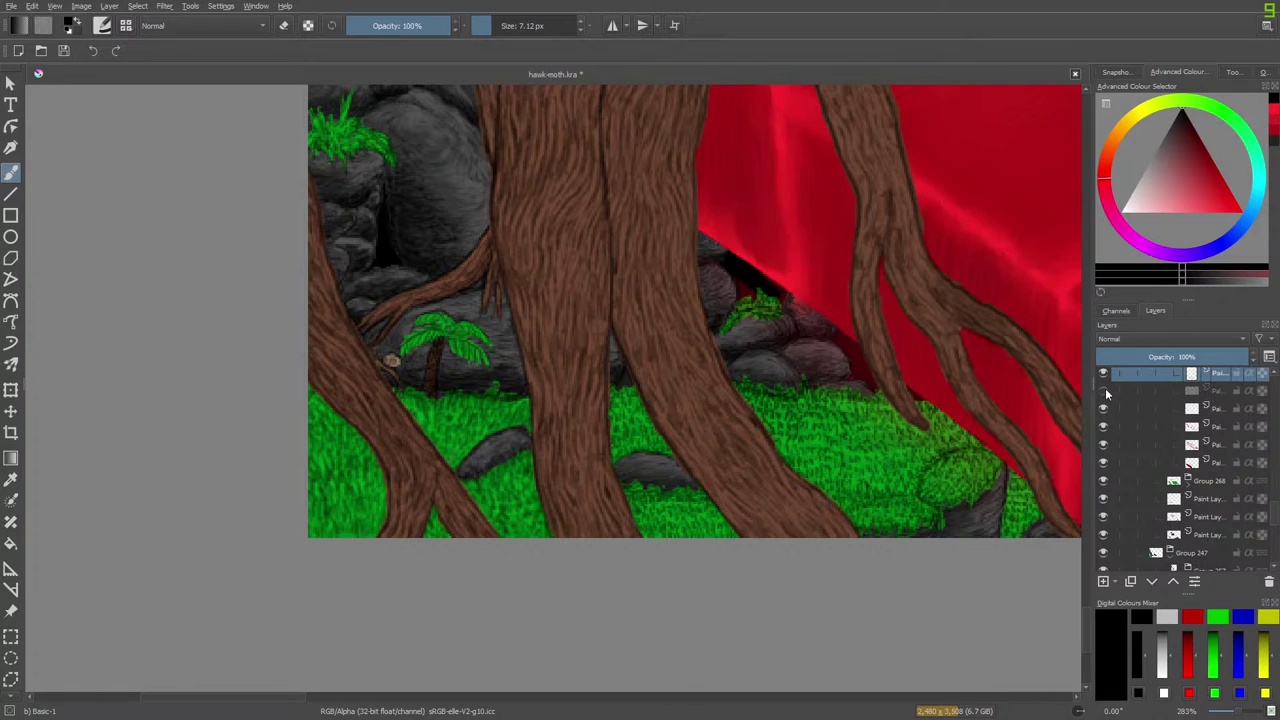
{"action": "left_click", "coordinate": [1104, 391]}
{"action": "left_click", "coordinate": [1104, 375]}
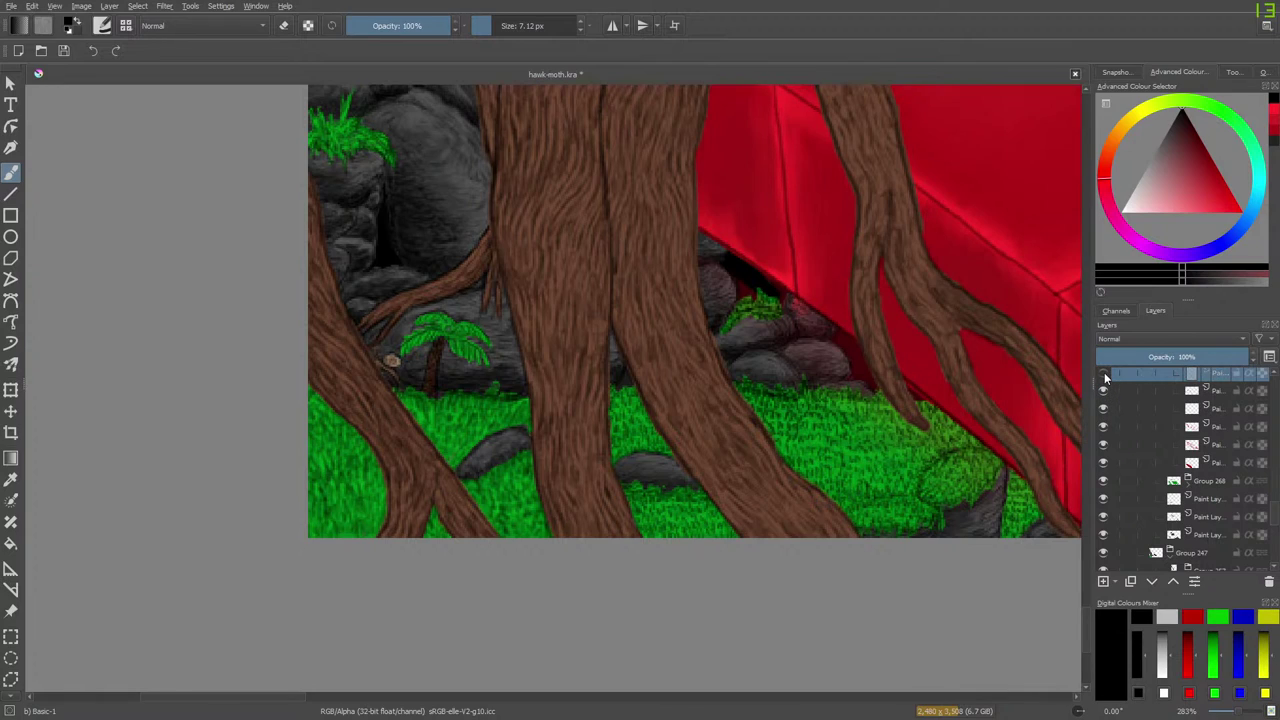
{"action": "left_click", "coordinate": [1104, 375]}
Hide the two lowest paint layers of Group 228 and toggle Paint Layer 274 to trace the red spill over the rocks.
{"action": "left_click", "coordinate": [1104, 462]}
{"action": "left_click", "coordinate": [1104, 463]}
{"action": "left_click", "coordinate": [1105, 465]}
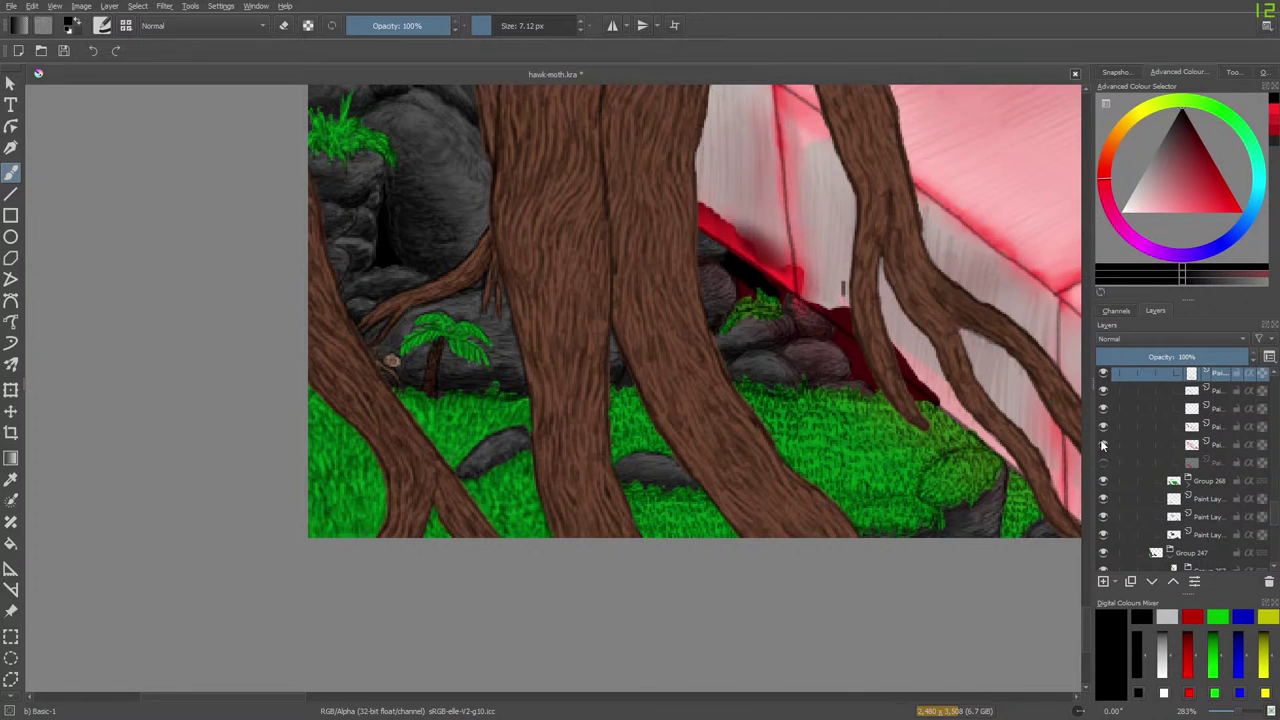
{"action": "left_click", "coordinate": [1103, 445]}
{"action": "left_click", "coordinate": [1102, 428]}
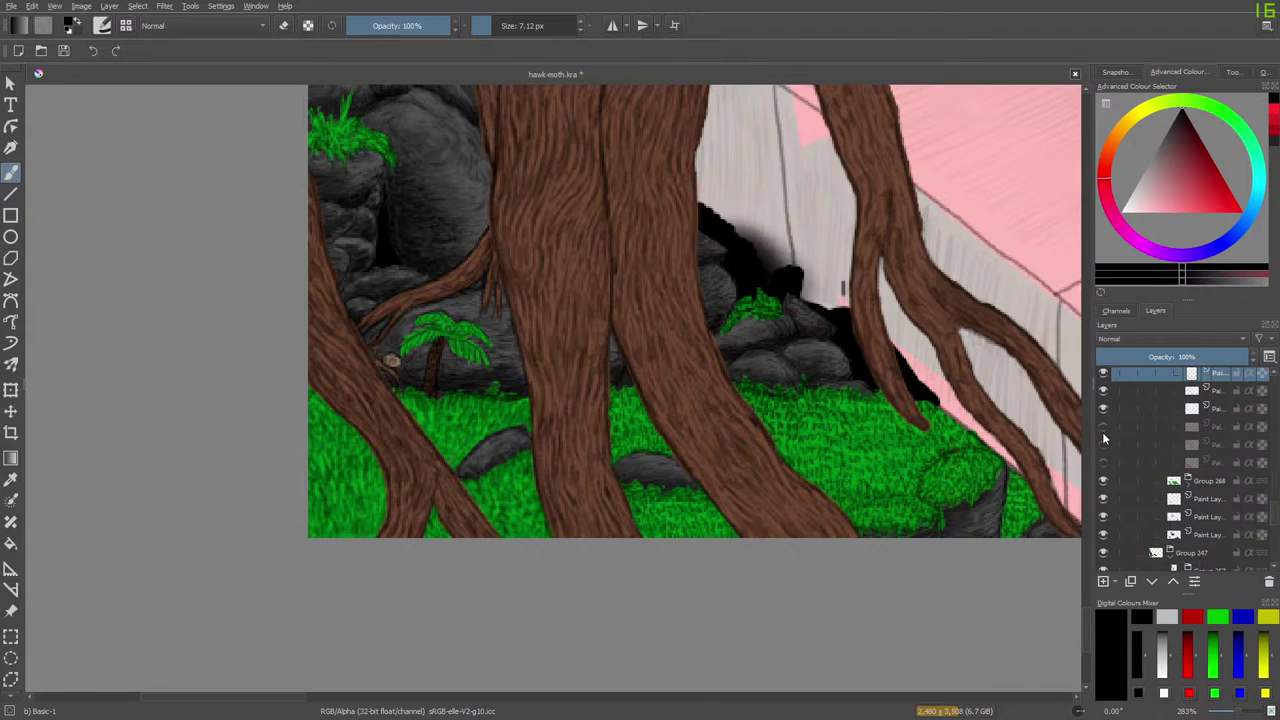
{"action": "left_click", "coordinate": [1102, 431]}
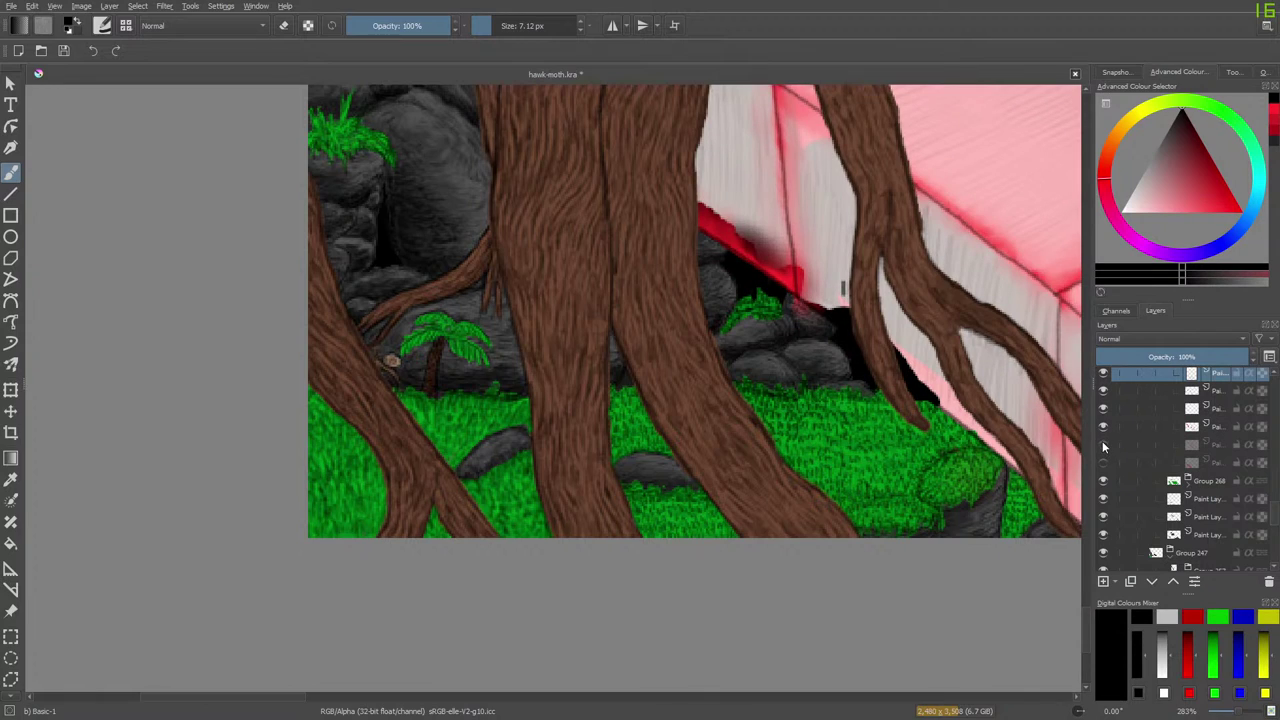
{"action": "double_click", "coordinate": [1217, 427]}
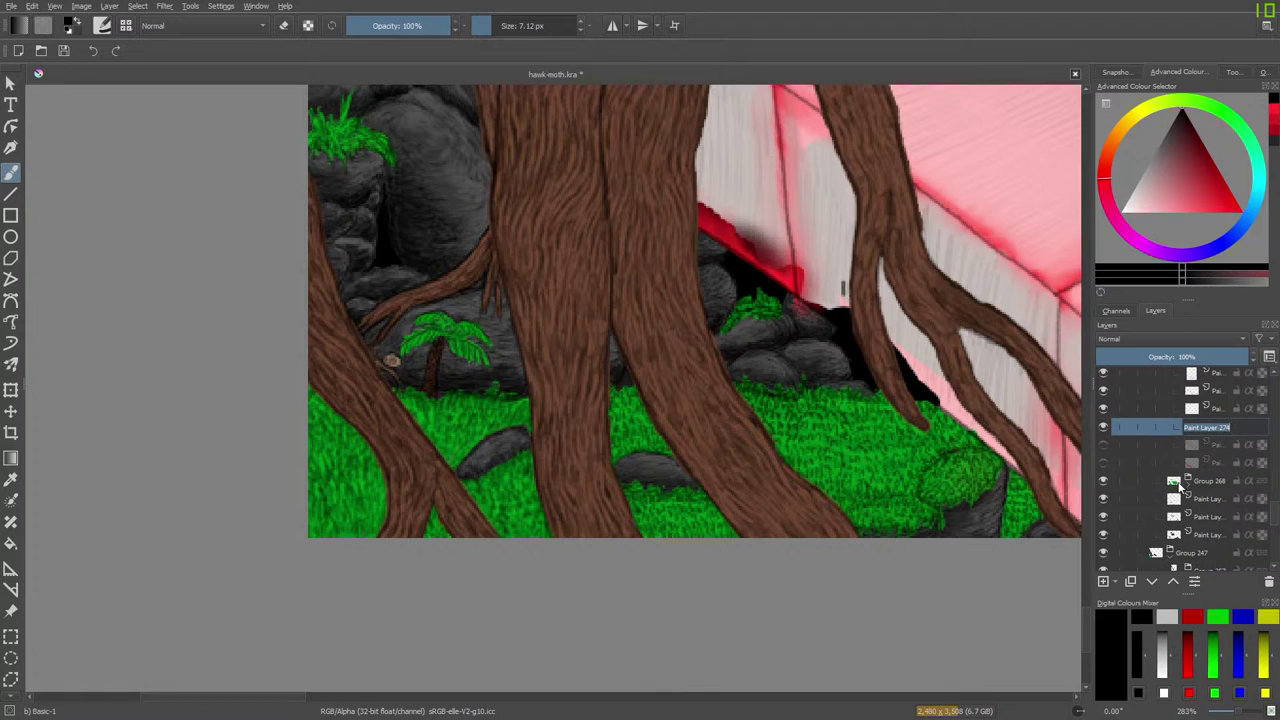
{"action": "left_click", "coordinate": [1150, 425]}
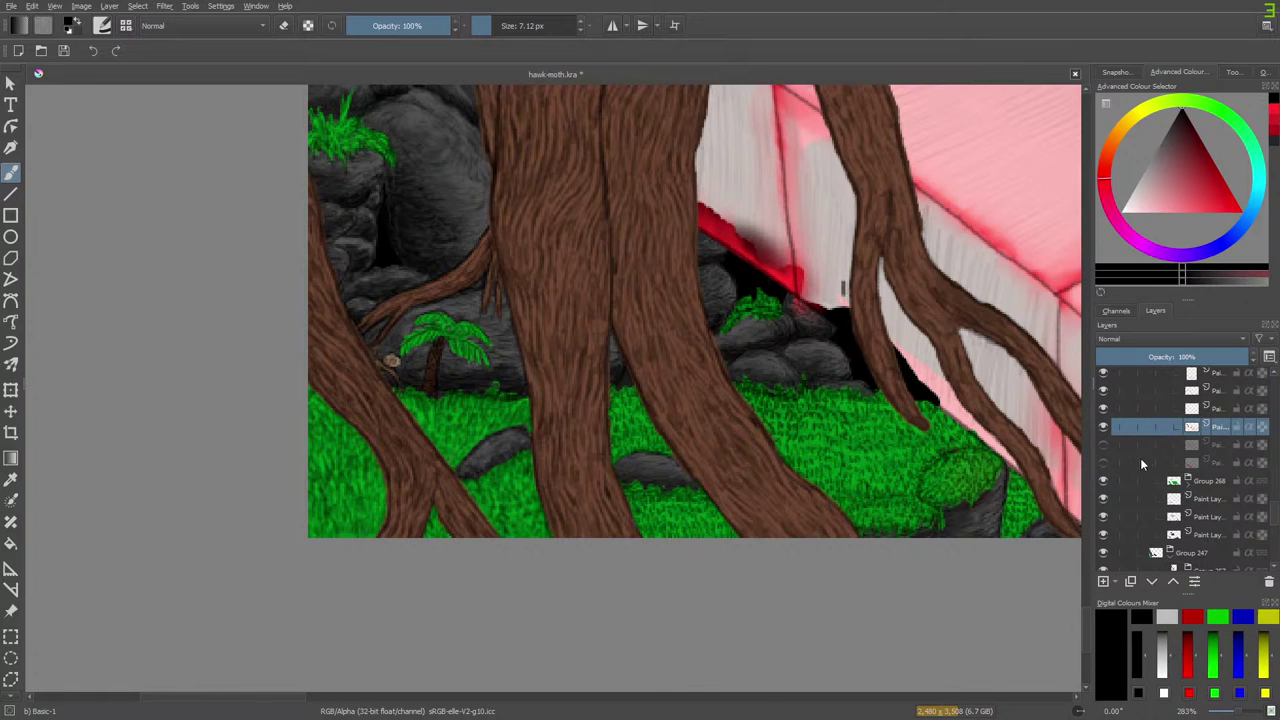
Show the second-lowest paint layer of Group 228 and erase its red spill over the small rocks with Eraser Circle at 25.64 px.
{"action": "left_click", "coordinate": [1217, 448]}
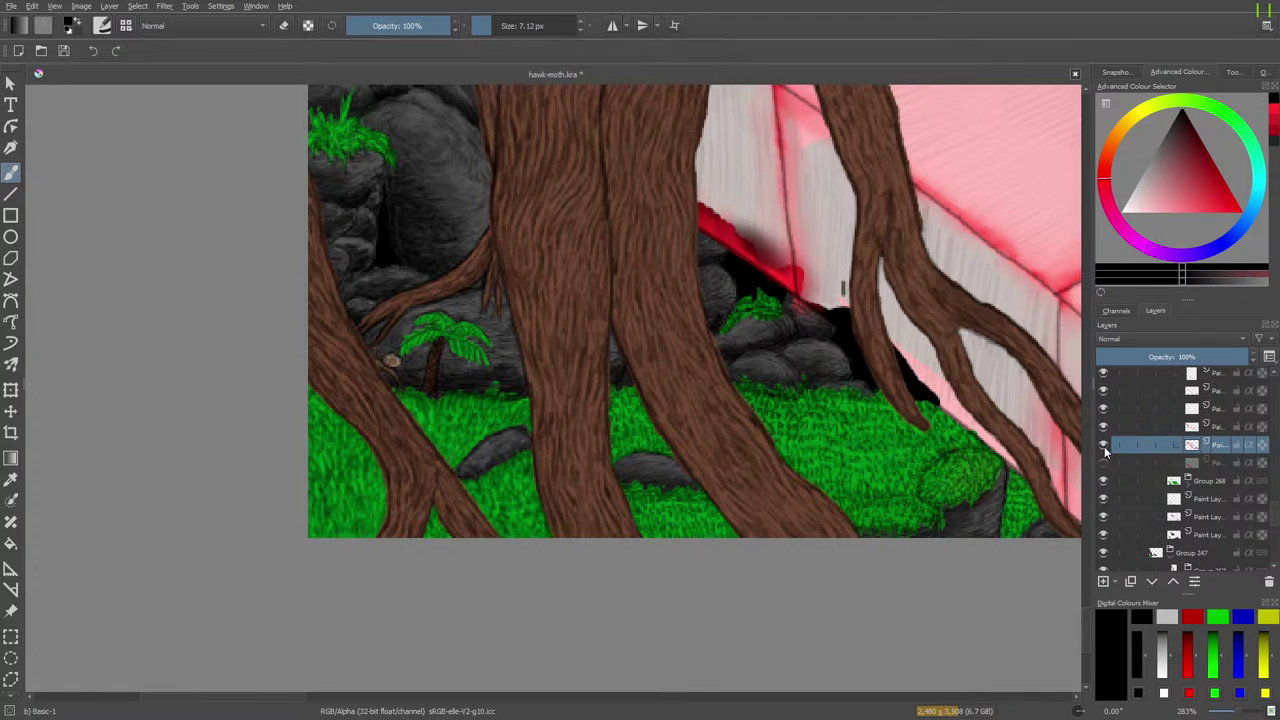
{"action": "left_click", "coordinate": [1104, 446]}
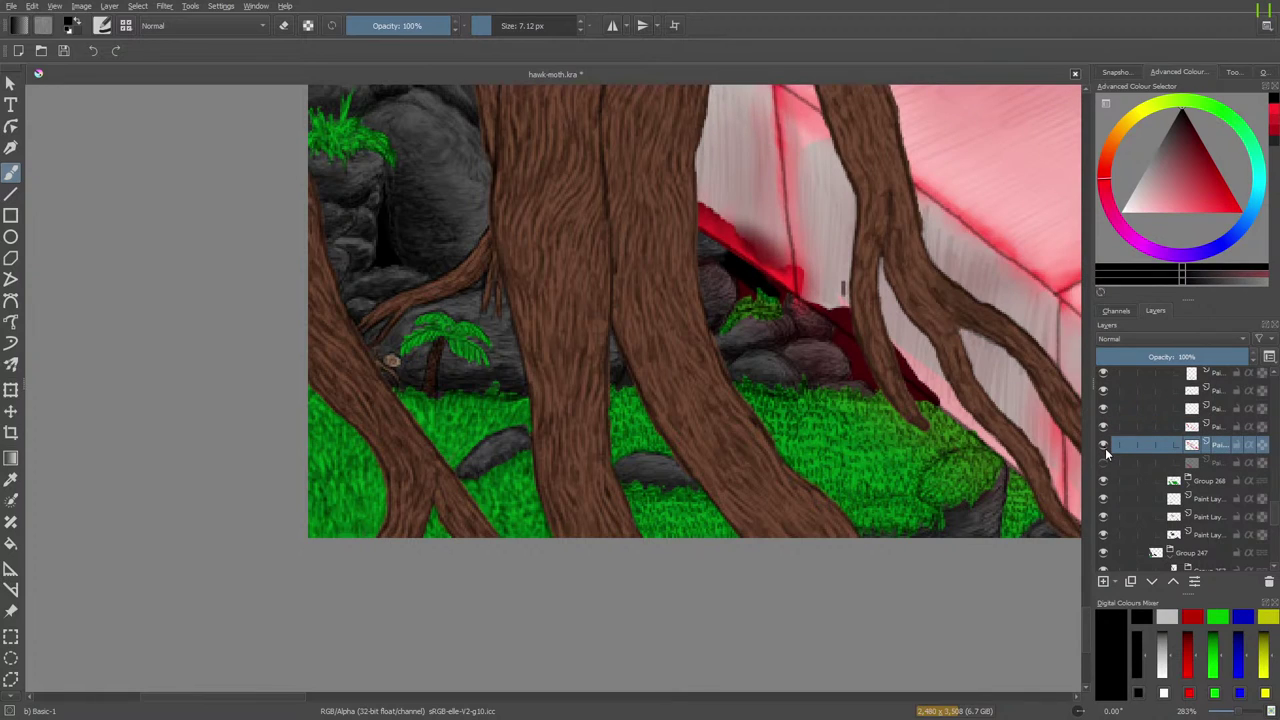
{"action": "key", "text": "e"}
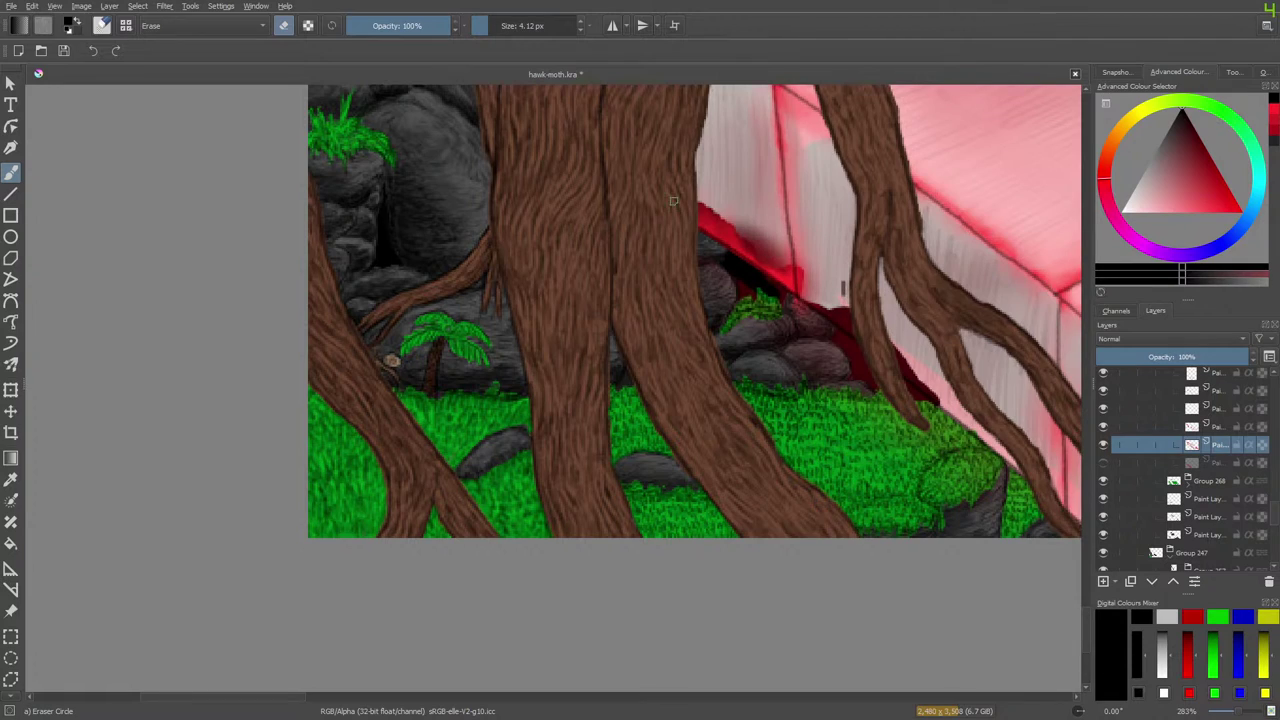
{"action": "left_click", "coordinate": [501, 25]}
{"action": "left_click_drag", "start_coordinate": [727, 305], "coordinate": [735, 285]}
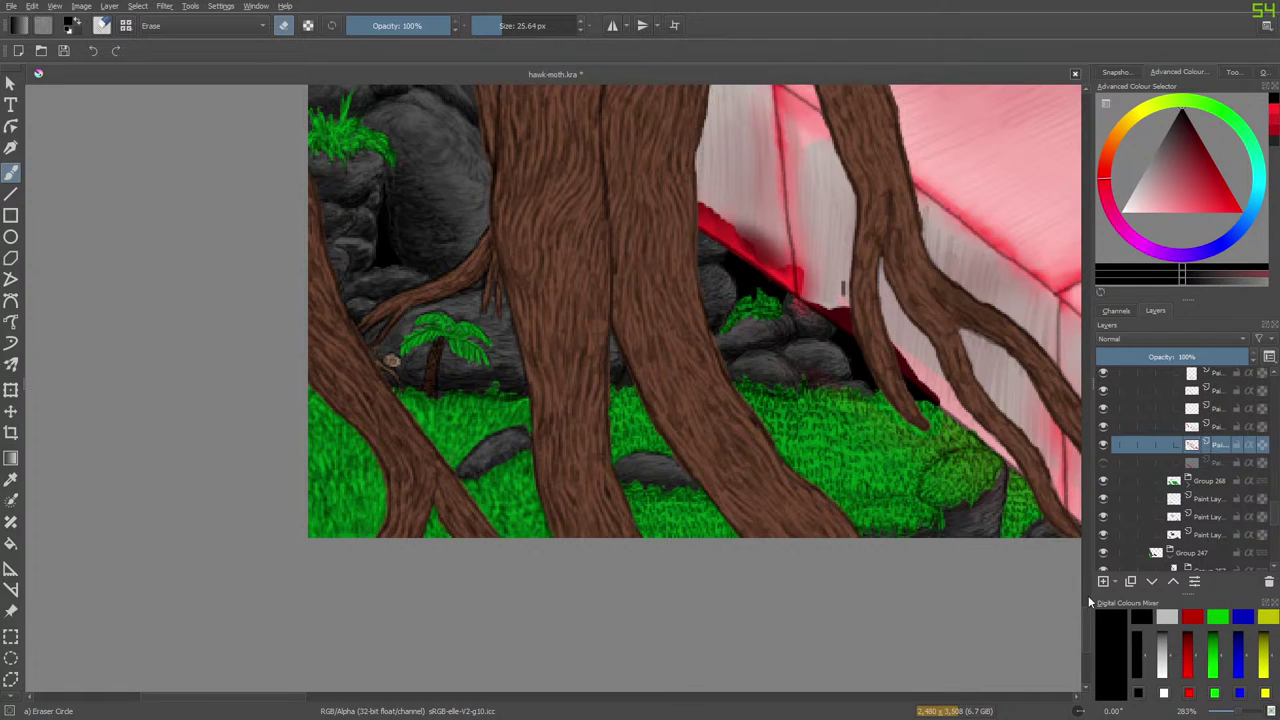
Show the red base Paint Layer 229 again and select the third paint layer from the top of Group 228.
{"action": "scroll", "coordinate": [1088, 595], "scroll_direction": "up", "scroll_amount": 10}
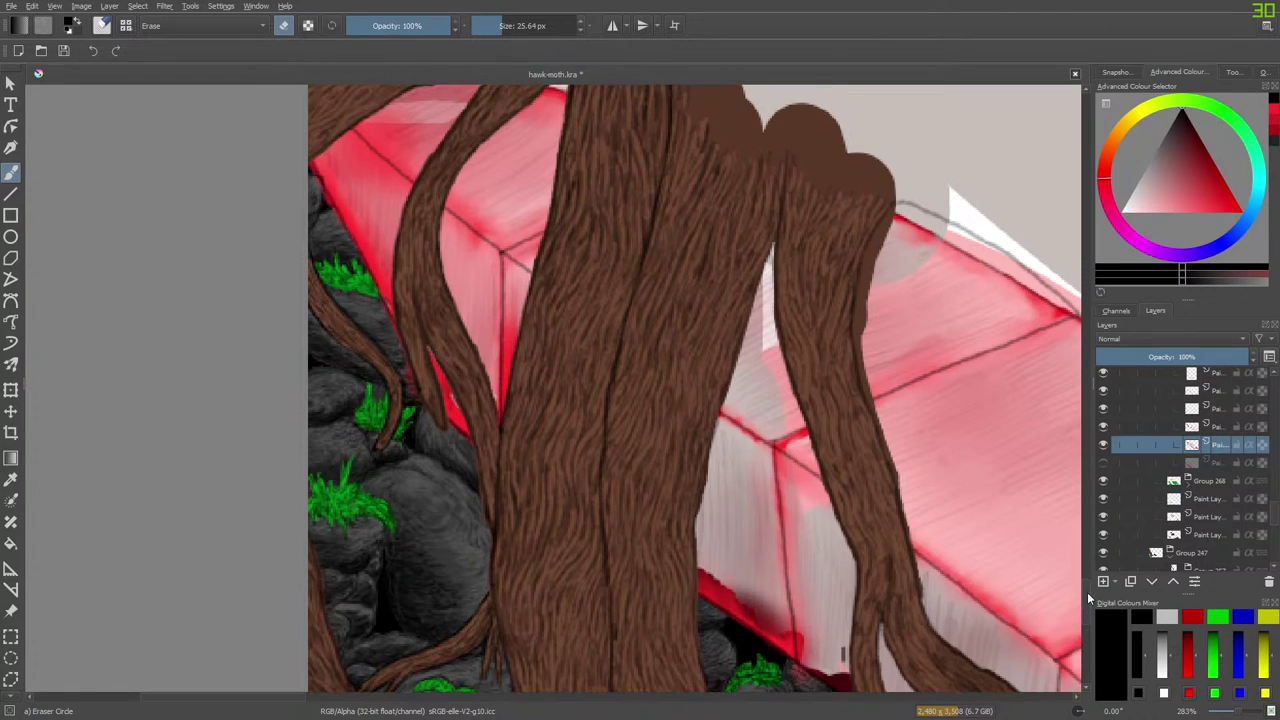
{"action": "scroll", "coordinate": [1087, 592], "scroll_direction": "down", "scroll_amount": 10}
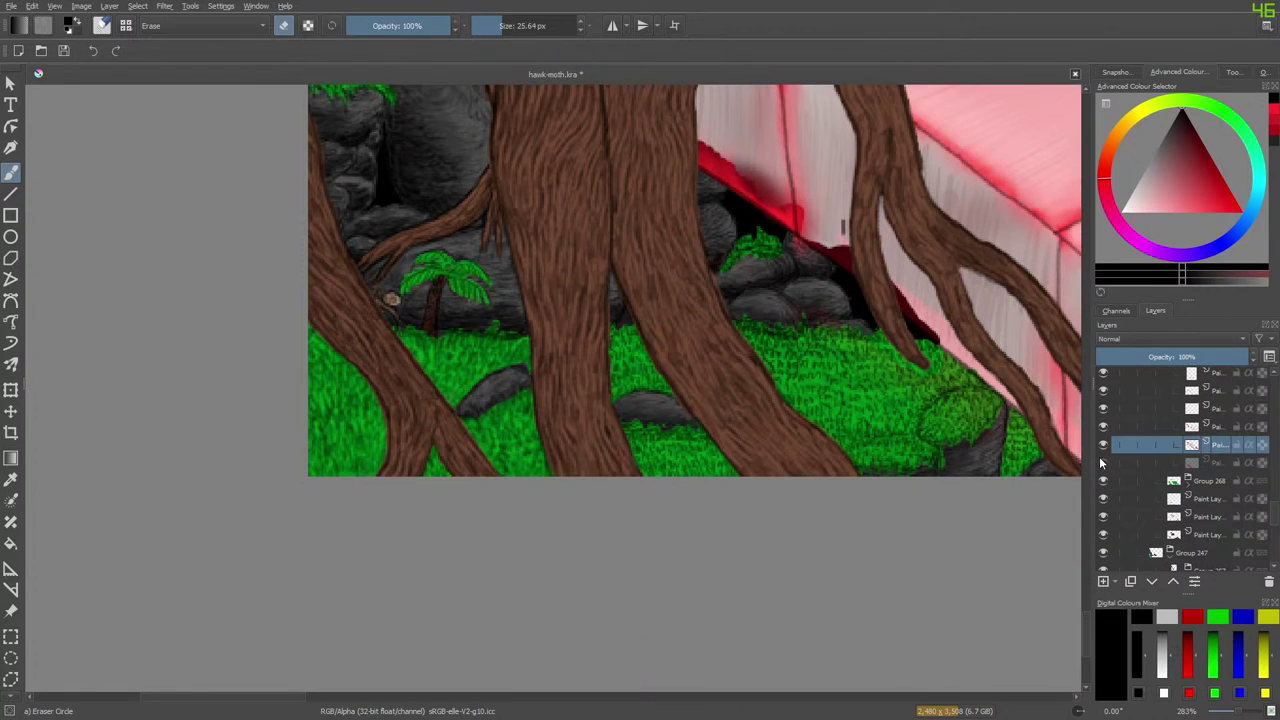
{"action": "left_click", "coordinate": [1102, 462]}
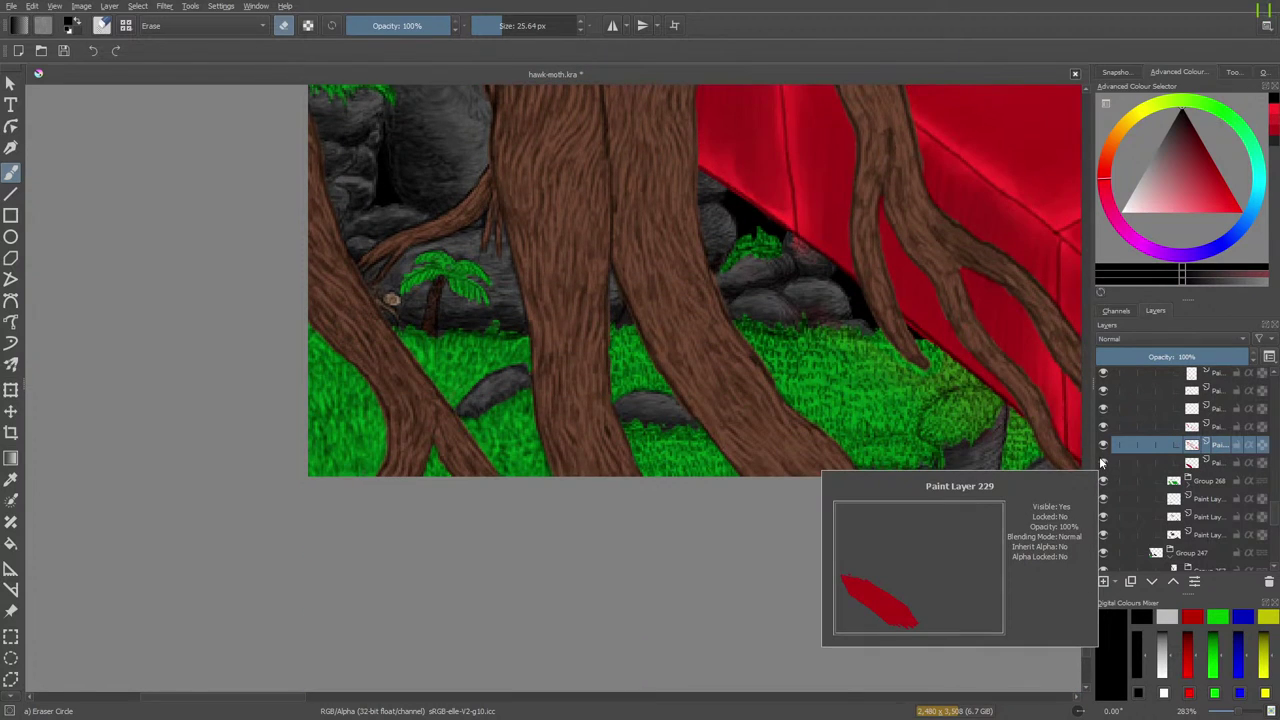
{"action": "left_click", "coordinate": [1195, 534]}
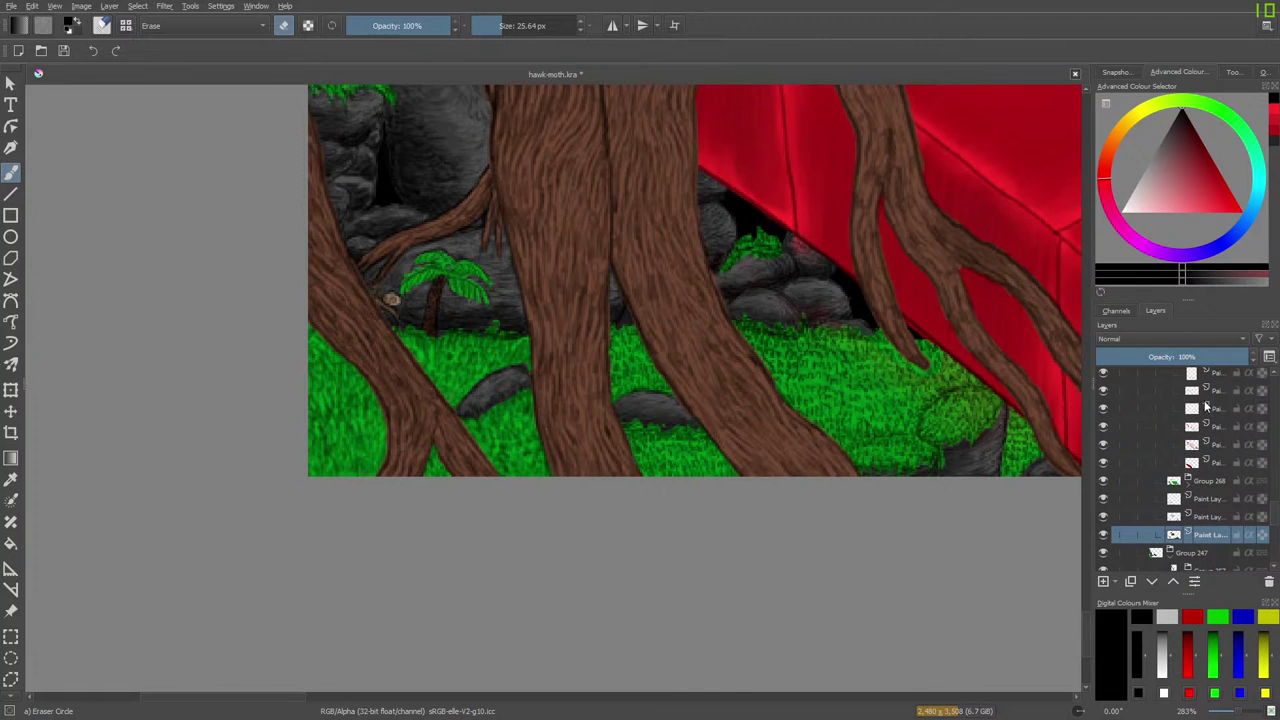
{"action": "left_click", "coordinate": [1140, 408]}
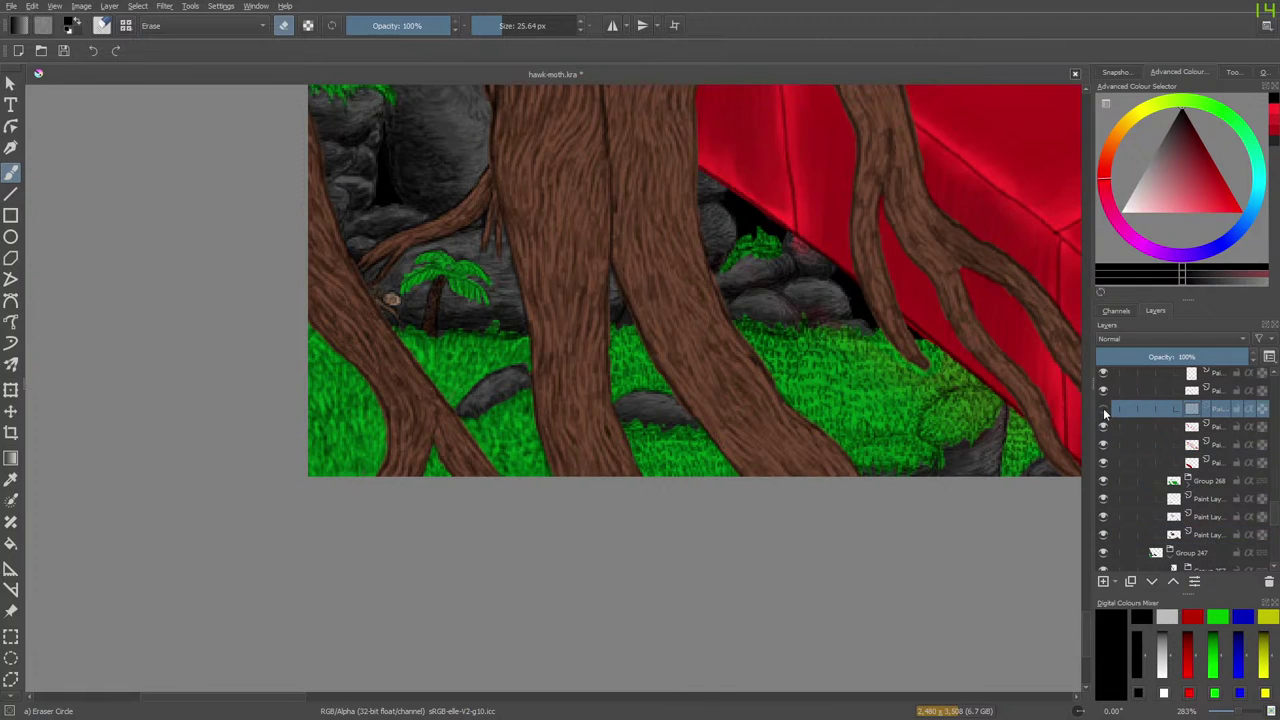
Return to the Basic-1 brush, sample the bright red at the block's lower edge and shift it to a slightly lighter red.
{"action": "right_click", "coordinate": [540, 497]}
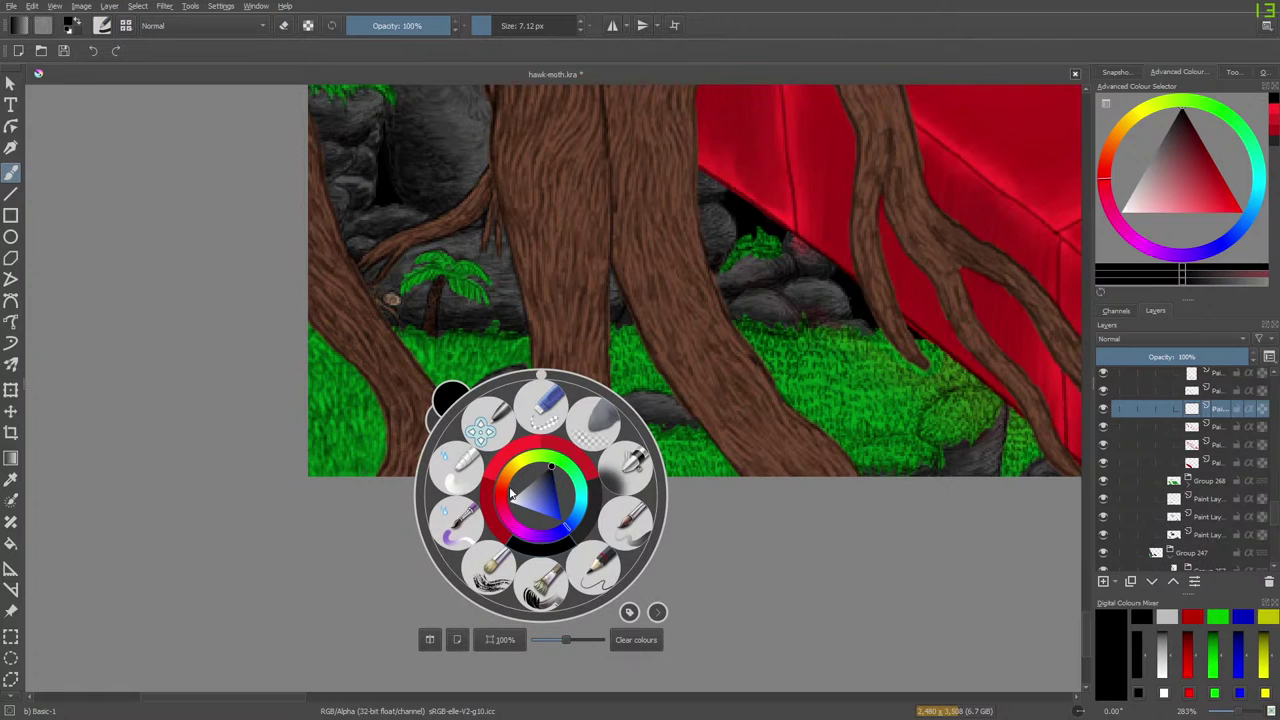
{"action": "left_click", "coordinate": [464, 524]}
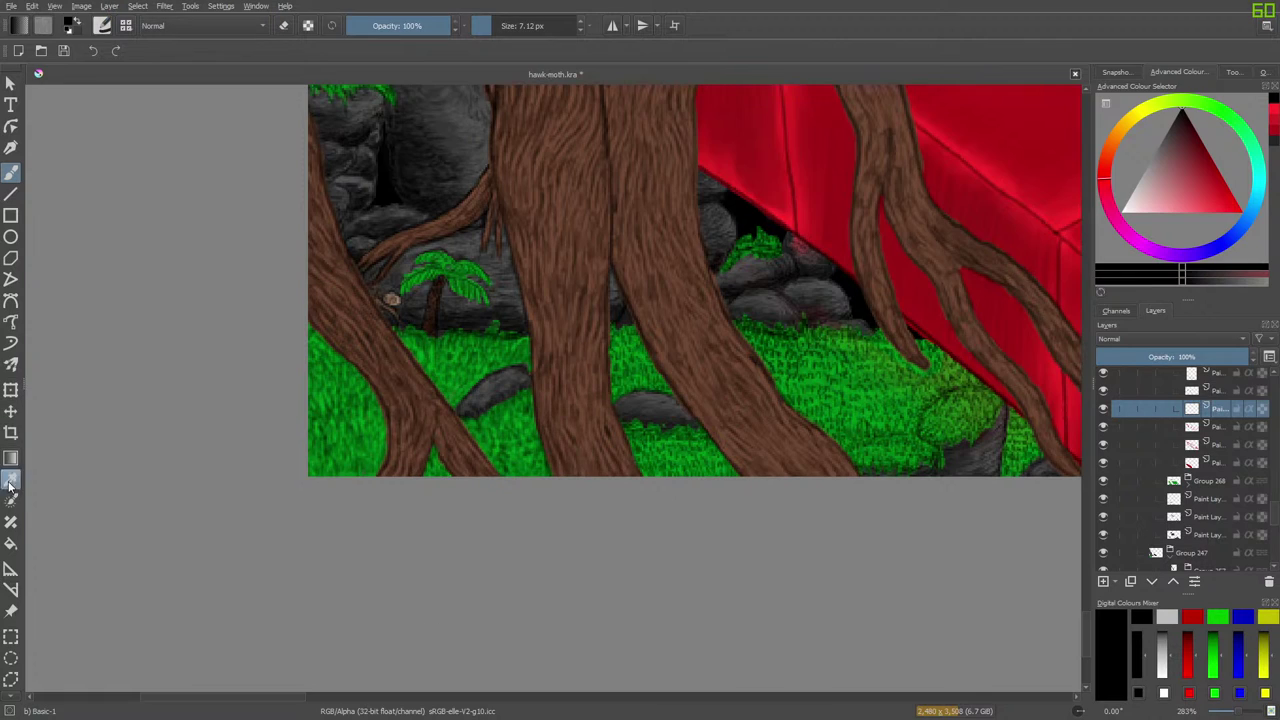
{"action": "left_click", "coordinate": [11, 479]}
{"action": "left_click", "coordinate": [797, 217]}
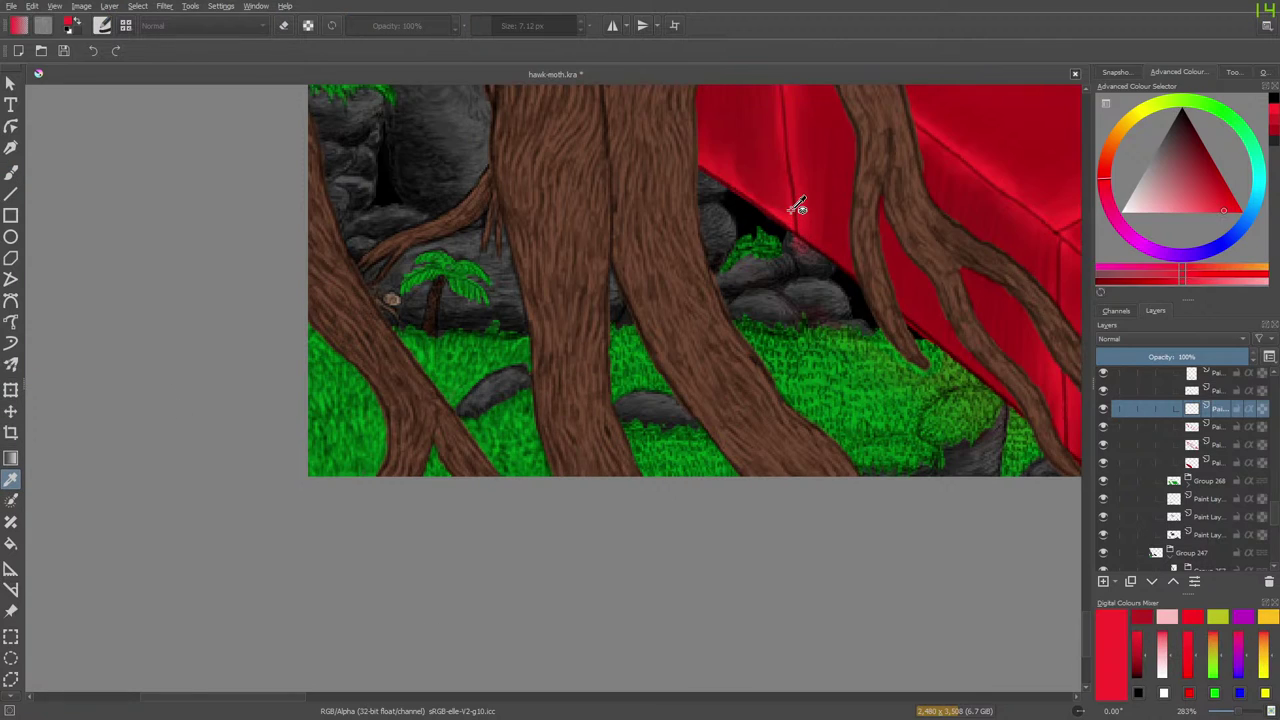
{"action": "key", "text": "b"}
{"action": "right_click", "coordinate": [480, 412]}
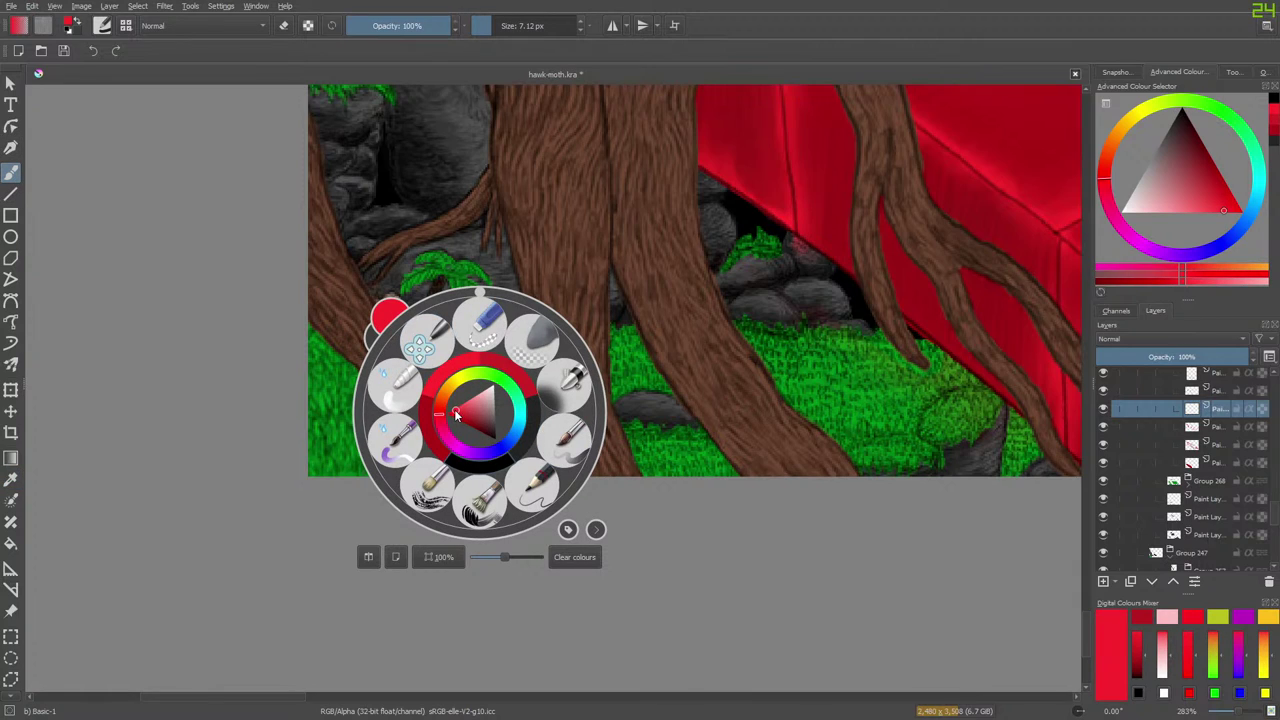
{"action": "left_click_drag", "start_coordinate": [457, 411], "coordinate": [460, 411]}
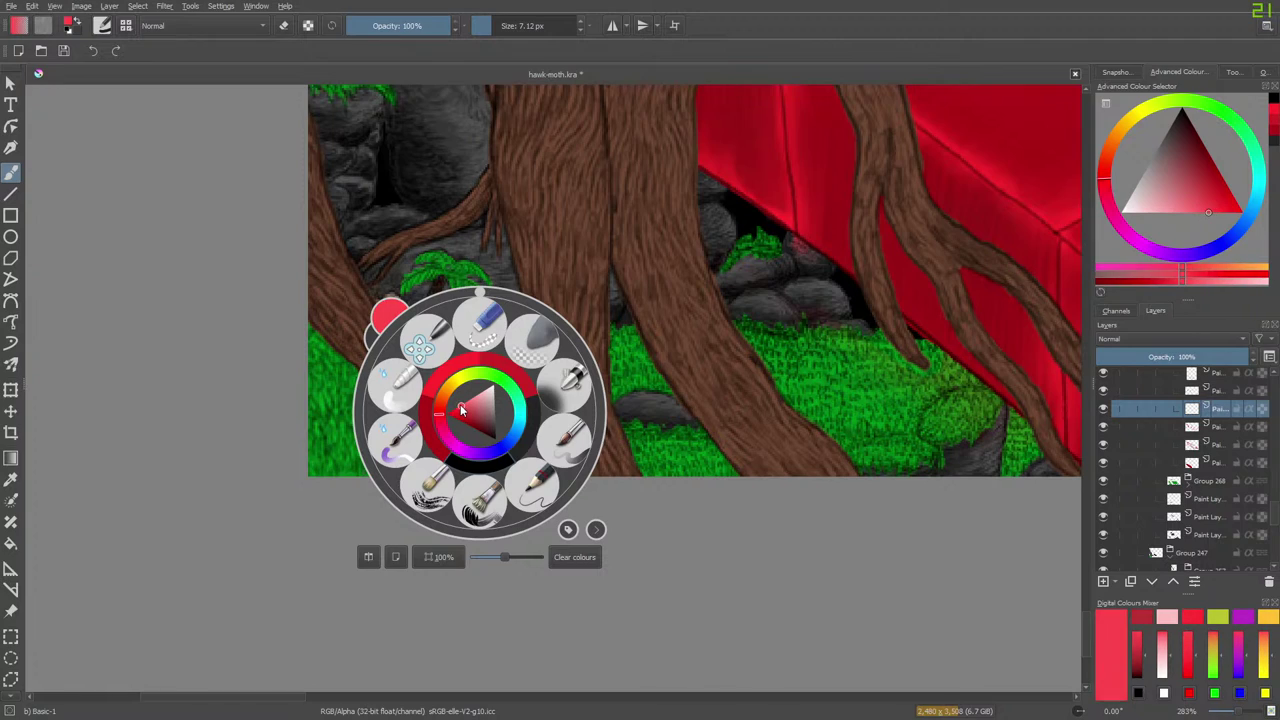
{"action": "left_click", "coordinate": [391, 299]}
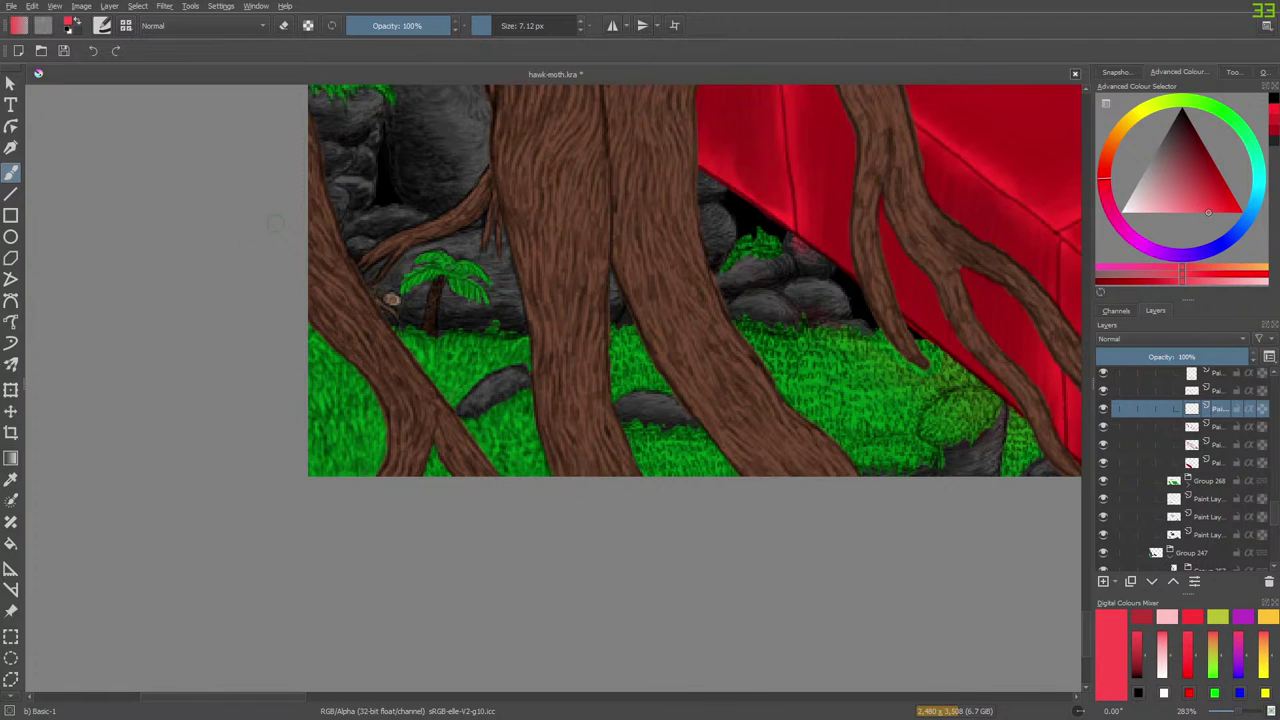
Go through the lower three paint layers of Group 228 with Eraser Circle at the red block's corner beside the upper rocks.
{"action": "left_click_drag", "start_coordinate": [1087, 623], "coordinate": [1087, 582]}
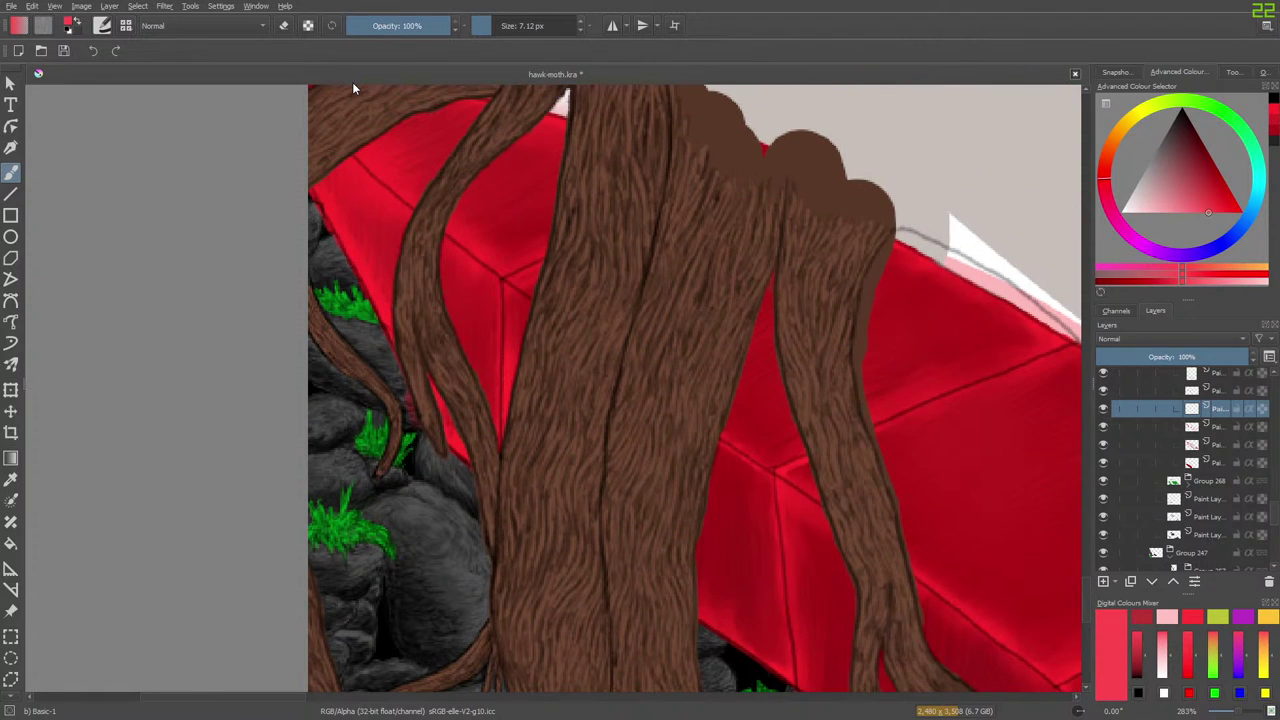
{"action": "left_click", "coordinate": [1213, 424]}
{"action": "key", "text": "e"}
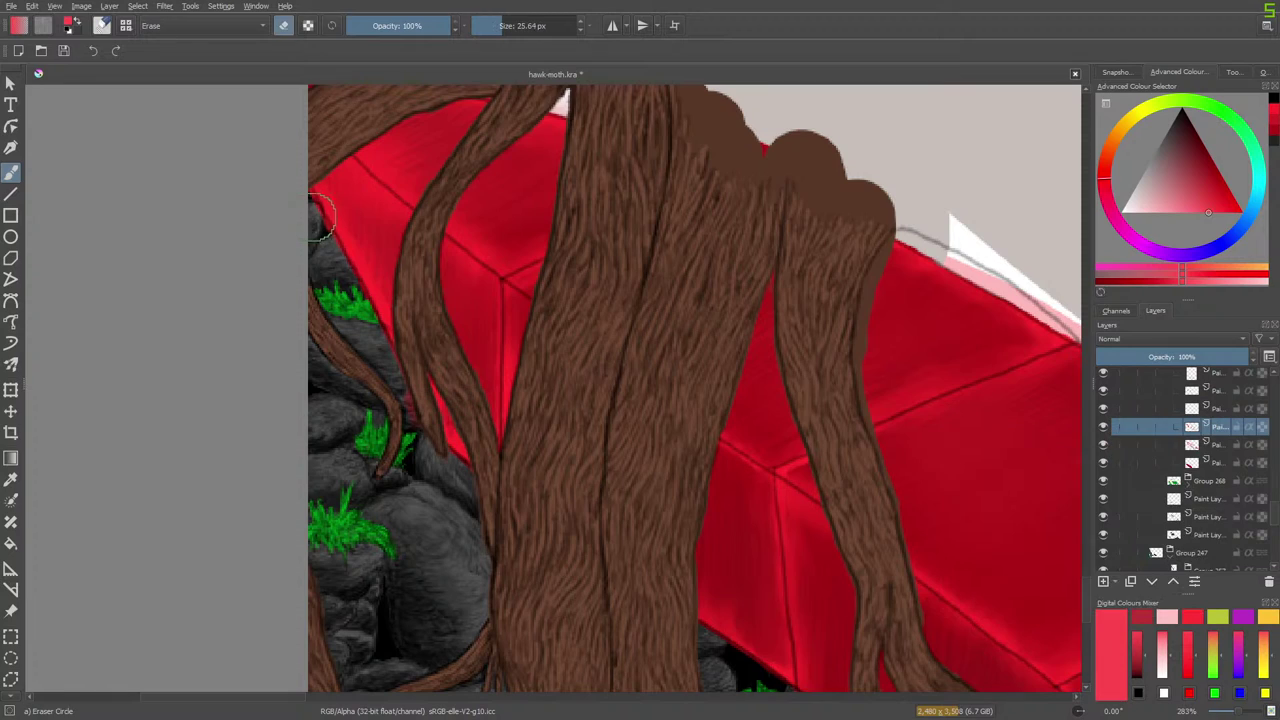
{"action": "left_click", "coordinate": [1218, 464]}
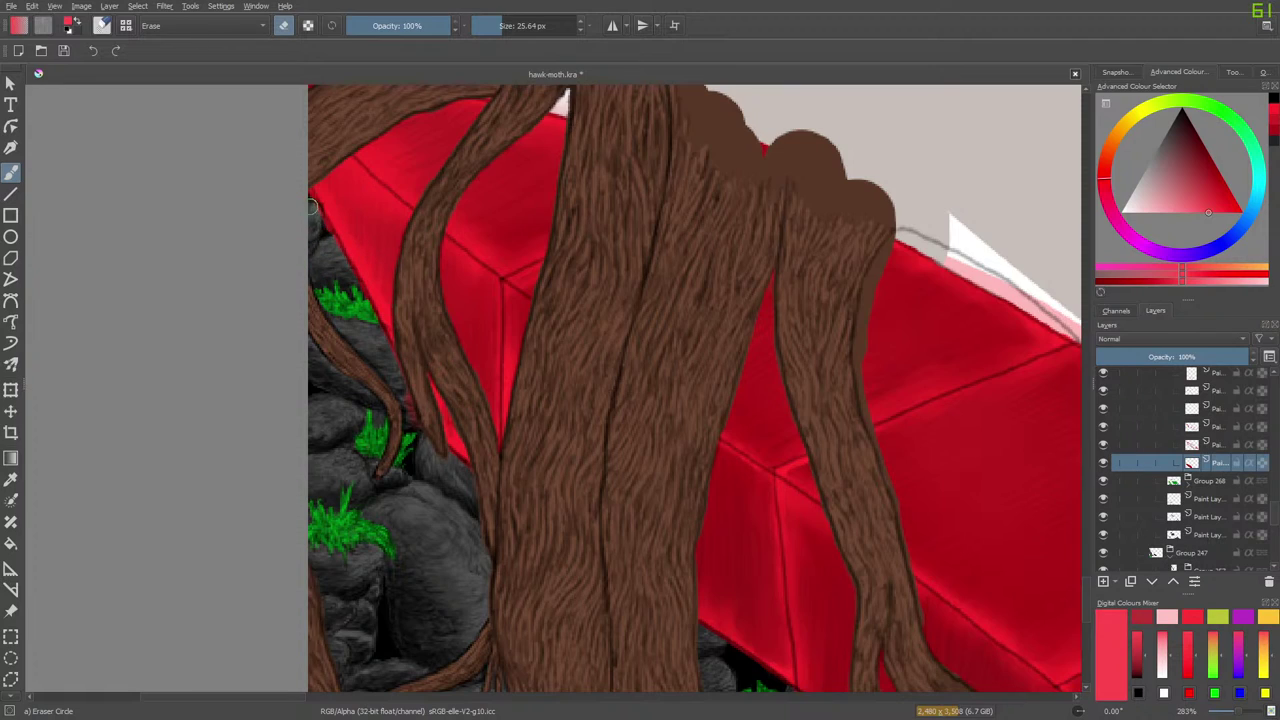
{"action": "left_click", "coordinate": [1218, 443]}
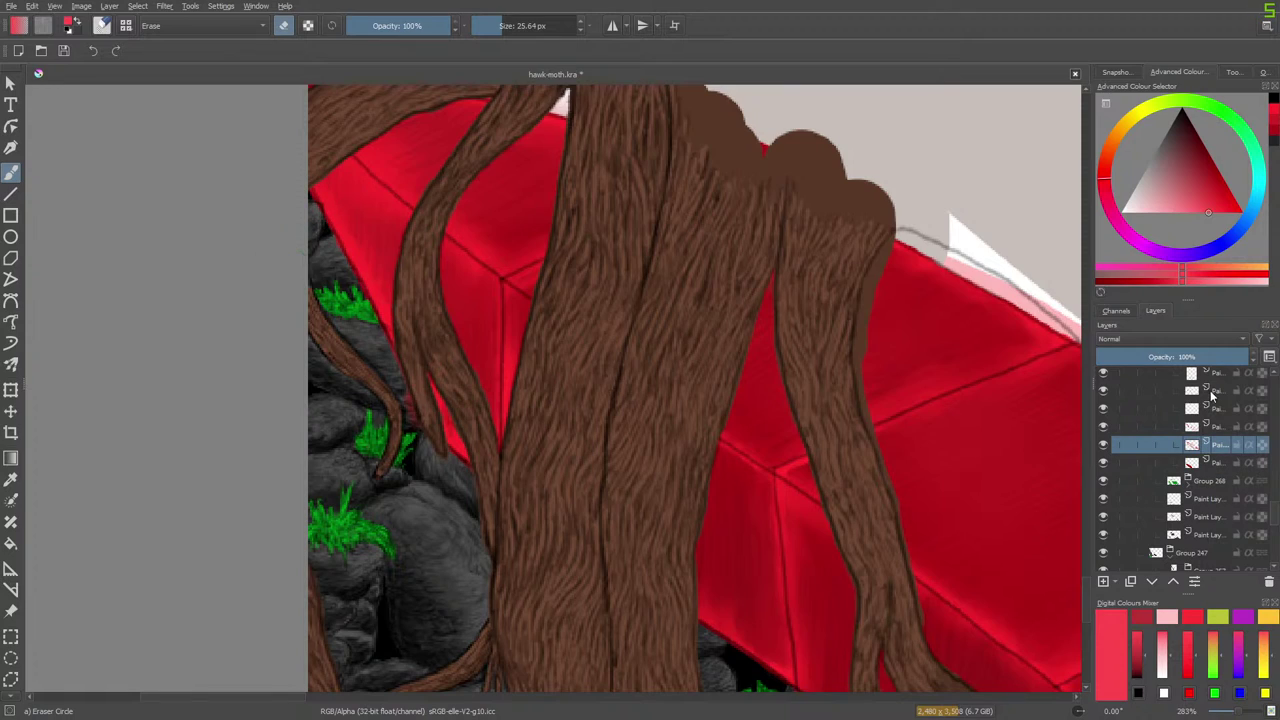
Select the third listed paint layer of Group 228 and return to the Basic-1 brush.
{"action": "left_click", "coordinate": [1218, 377]}
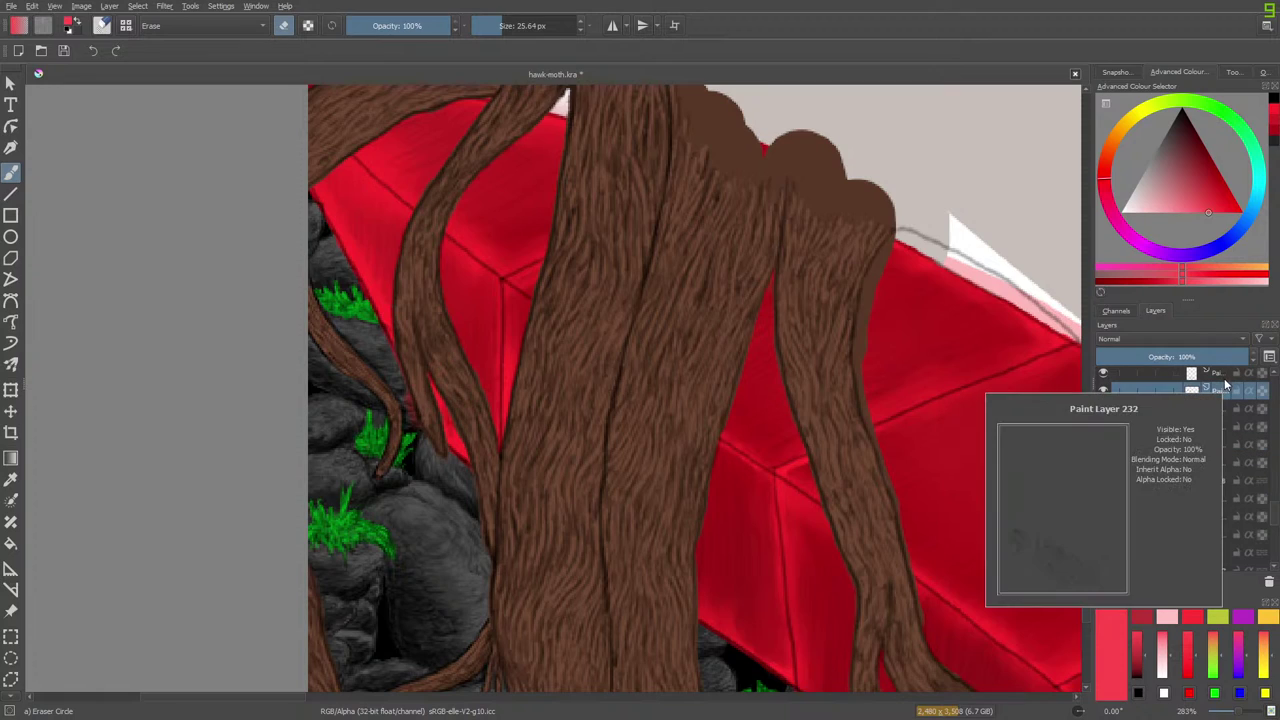
{"action": "left_click", "coordinate": [1205, 411]}
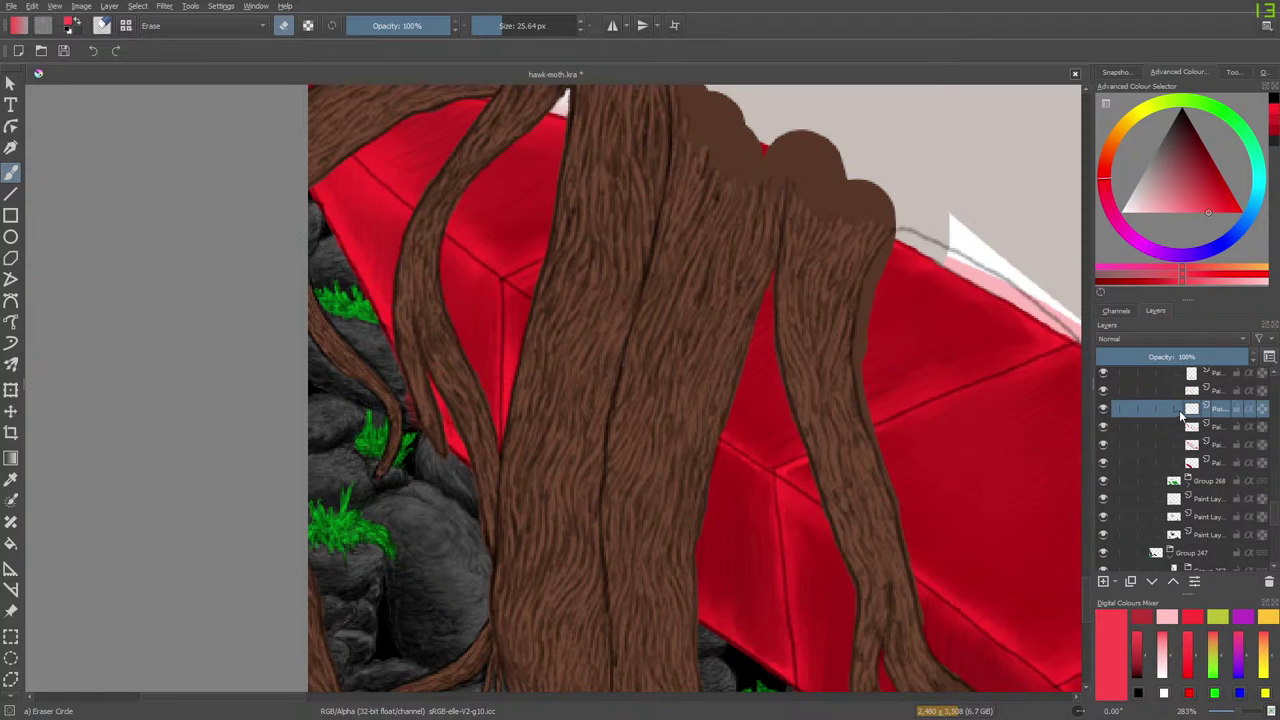
{"action": "key", "text": "slash"}
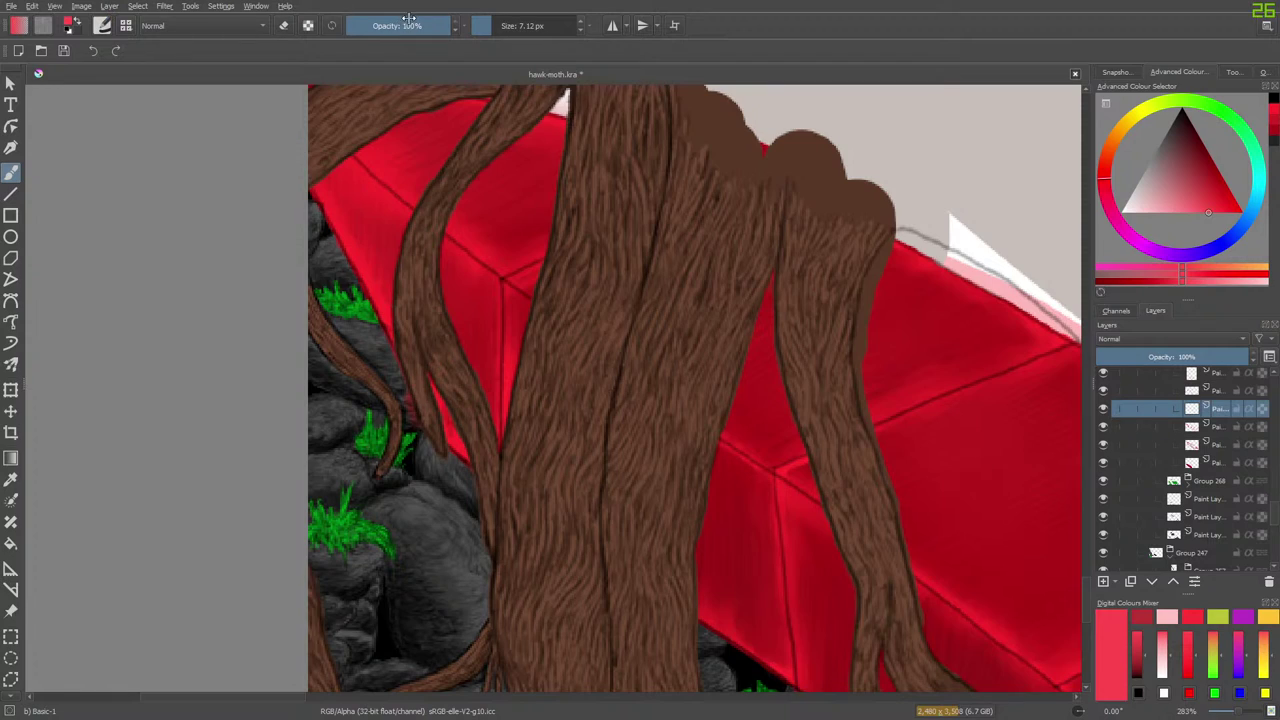
Try a light-red glow along the red block's edge beside the upper rocks with Basic-1 at 58% opacity, and erase it.
{"action": "left_click", "coordinate": [406, 19]}
{"action": "left_click_drag", "start_coordinate": [312, 187], "coordinate": [361, 293]}
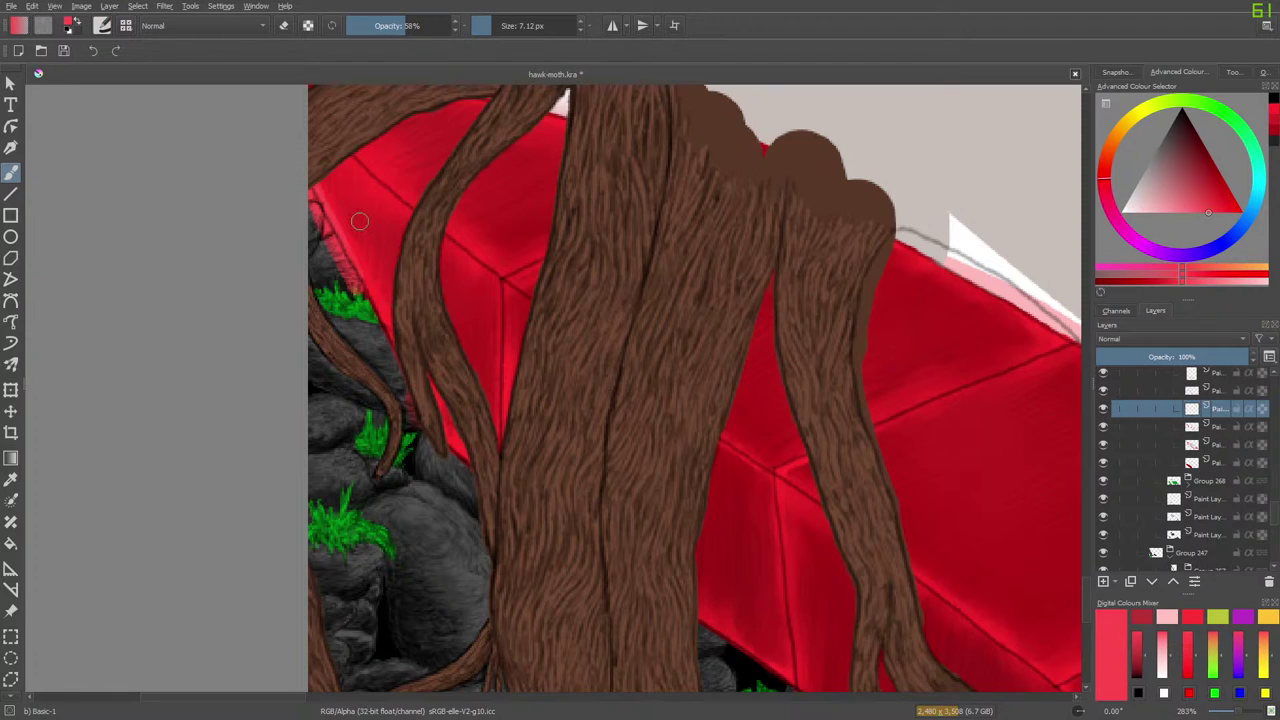
{"action": "key", "text": "slash"}
{"action": "mouse_move", "coordinate": [345, 245]}
{"action": "left_mouse_down"}
{"action": "mouse_move", "coordinate": [359, 298]}
{"action": "mouse_move", "coordinate": [338, 269]}
{"action": "mouse_move", "coordinate": [361, 296]}
{"action": "mouse_move", "coordinate": [337, 187]}
{"action": "left_mouse_up"}
{"action": "key", "text": "slash"}
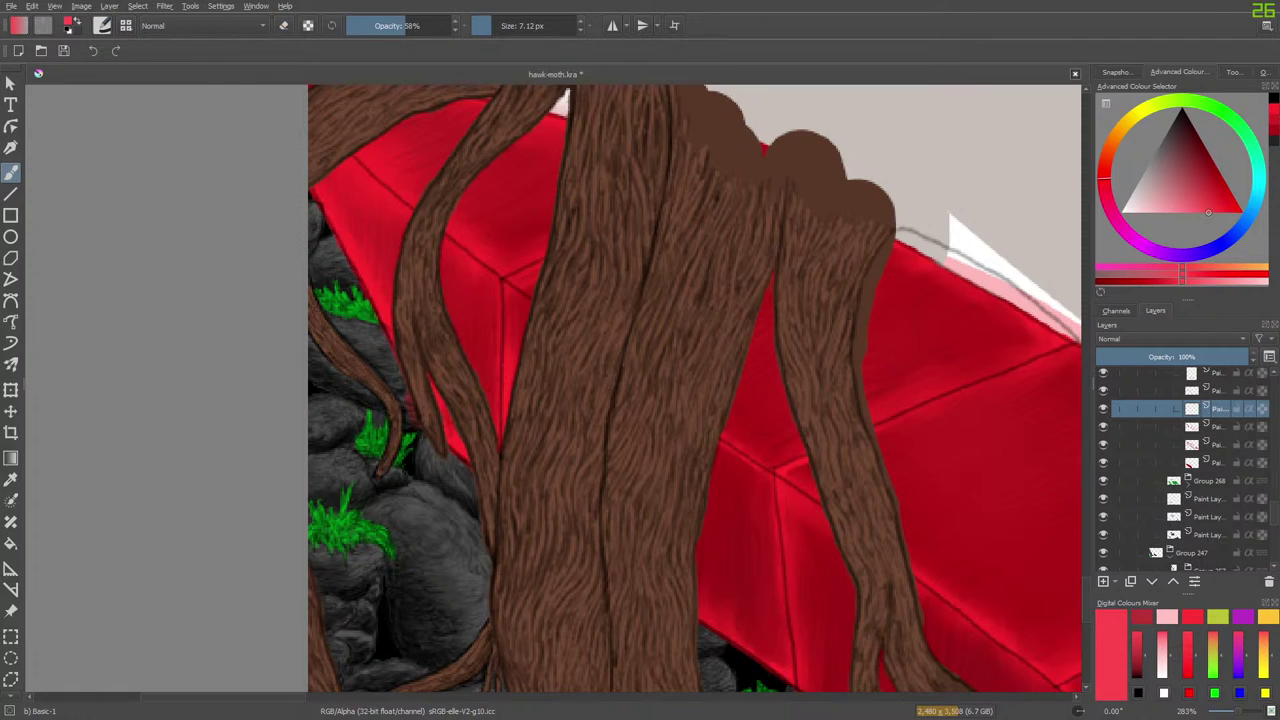
Switch to the Basic-2 Opacity brush, try a stroke along the block's edge beside the upper rocks, and erase it.
{"action": "left_click", "coordinate": [104, 26]}
{"action": "left_click", "coordinate": [70, 66]}
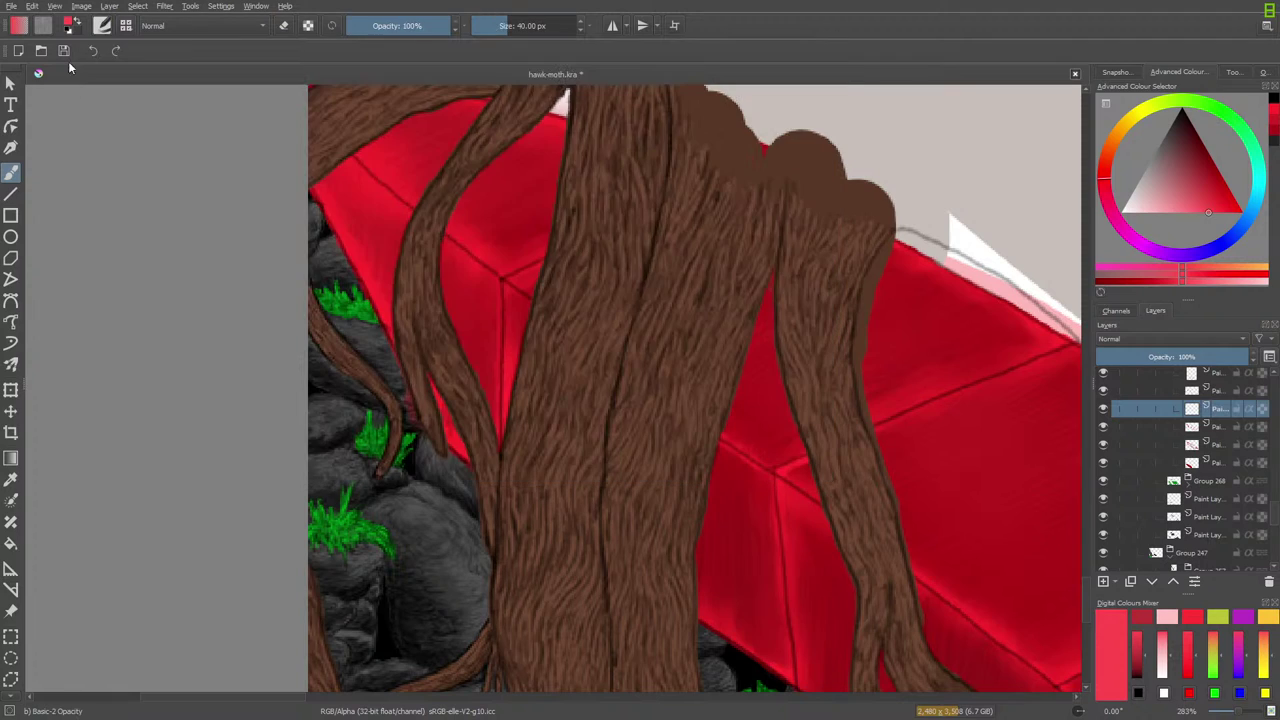
{"action": "mouse_move", "coordinate": [316, 184]}
{"action": "left_mouse_down"}
{"action": "mouse_move", "coordinate": [408, 378]}
{"action": "mouse_move", "coordinate": [323, 265]}
{"action": "mouse_move", "coordinate": [334, 206]}
{"action": "mouse_move", "coordinate": [365, 280]}
{"action": "left_mouse_up"}
{"action": "key", "text": "slash"}
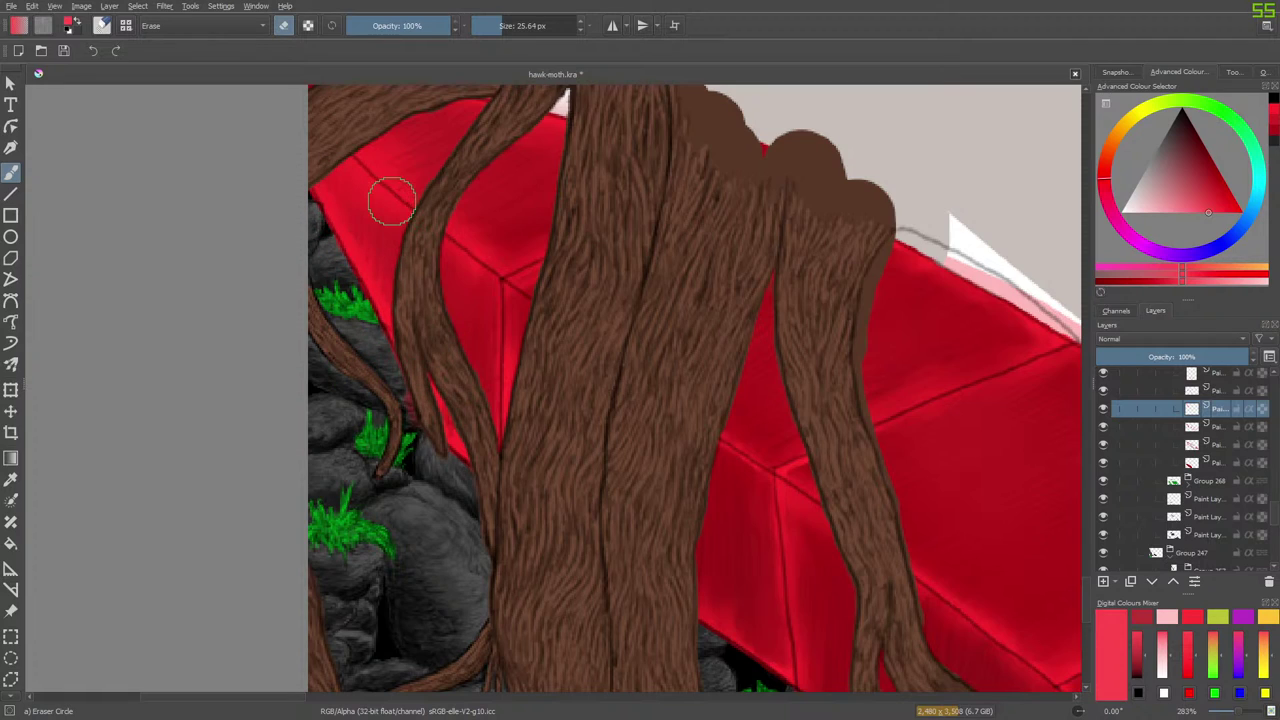
{"action": "key", "text": "slash"}
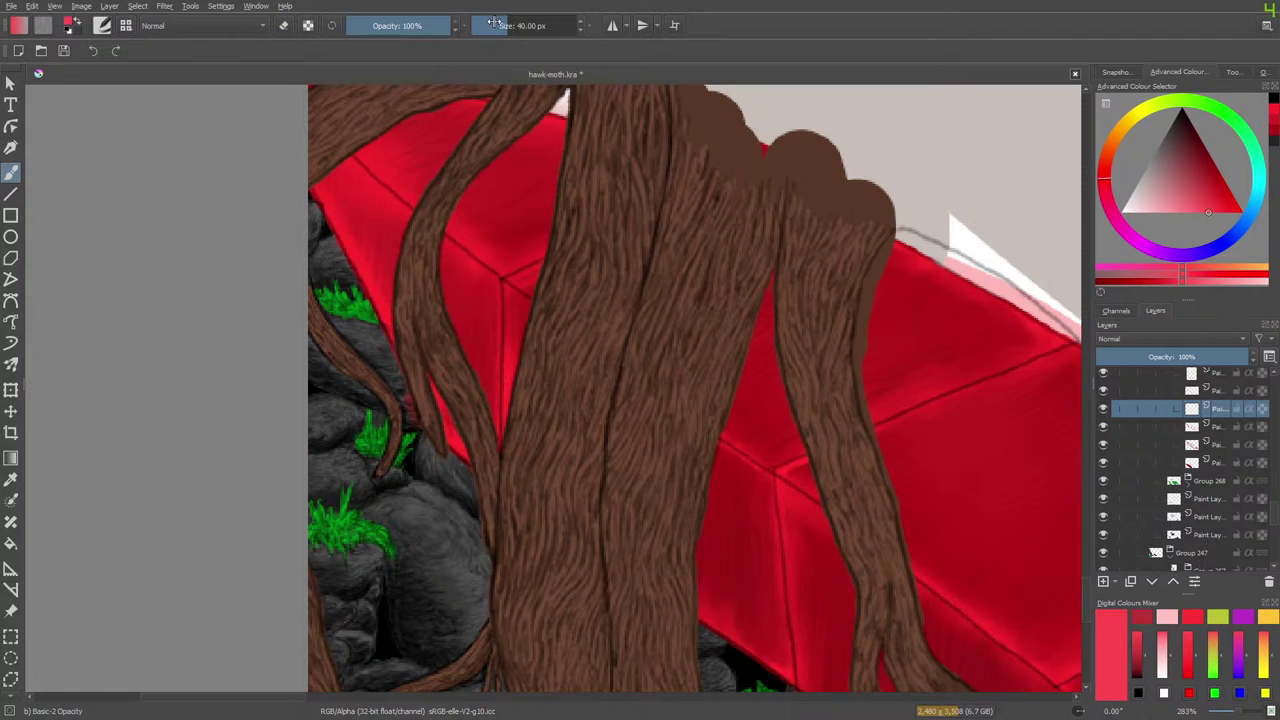
Set the brush opacity to 51%, try a broad red glow over the rocks beside the block, and erase most of it.
{"action": "left_click", "coordinate": [400, 25]}
{"action": "left_click", "coordinate": [398, 25]}
{"action": "mouse_move", "coordinate": [372, 258]}
{"action": "left_mouse_down"}
{"action": "mouse_move", "coordinate": [329, 178]}
{"action": "mouse_move", "coordinate": [435, 420]}
{"action": "mouse_move", "coordinate": [422, 474]}
{"action": "left_mouse_up"}
{"action": "key", "text": "slash"}
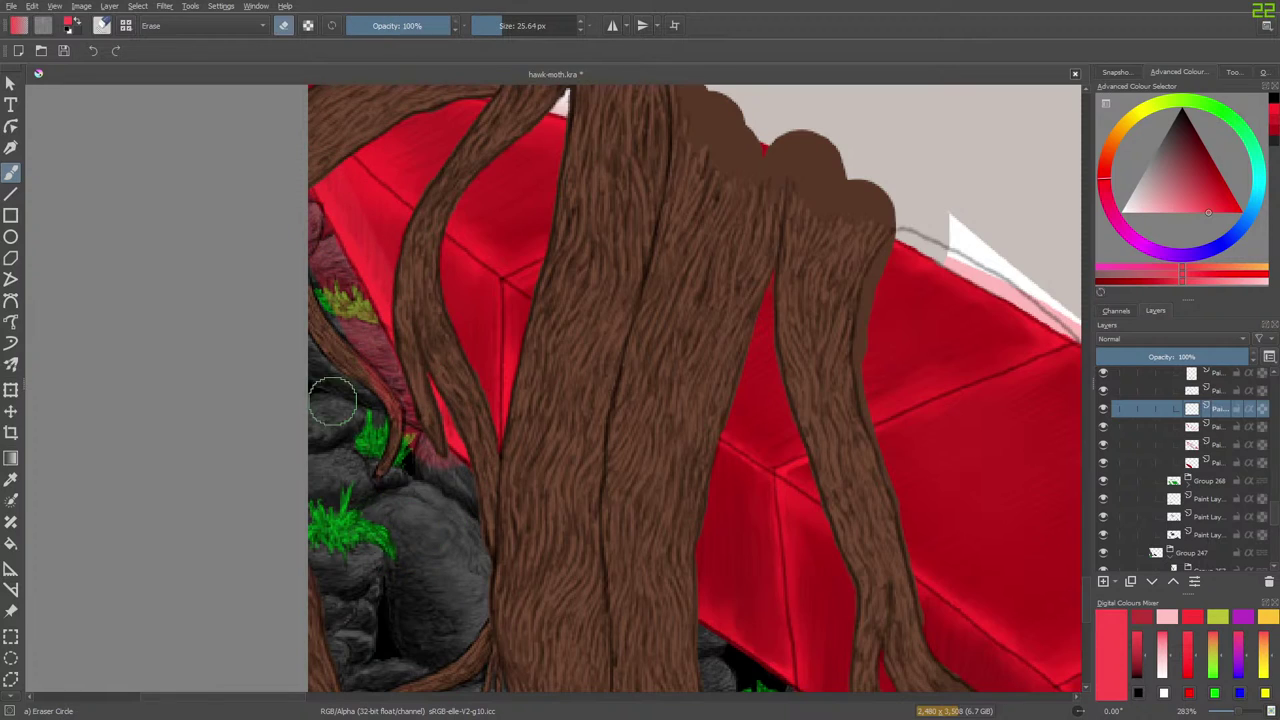
{"action": "mouse_move", "coordinate": [317, 195]}
{"action": "left_mouse_down"}
{"action": "mouse_move", "coordinate": [333, 292]}
{"action": "mouse_move", "coordinate": [366, 347]}
{"action": "mouse_move", "coordinate": [396, 328]}
{"action": "mouse_move", "coordinate": [444, 413]}
{"action": "left_mouse_up"}
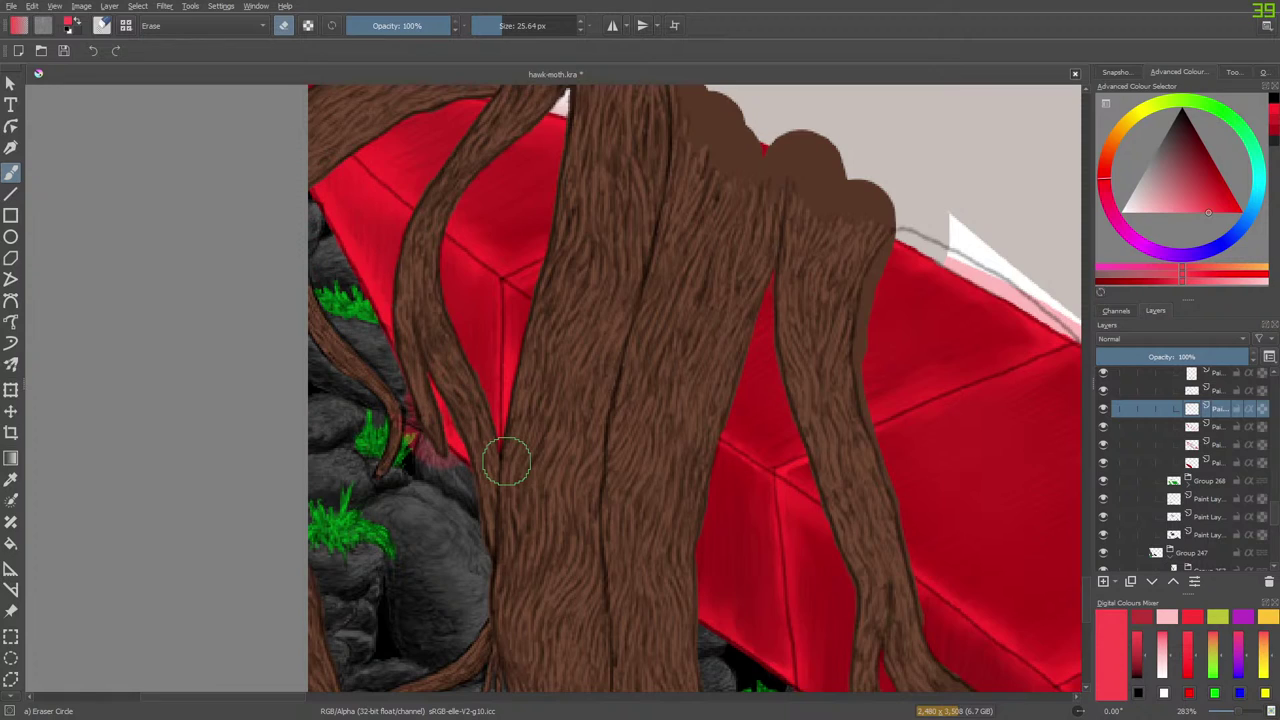
Paint a narrow red glow along the block's edge beside the upper rocks with Basic-2 Opacity at 15.63 px and 51% opacity.
{"action": "key", "text": "slash"}
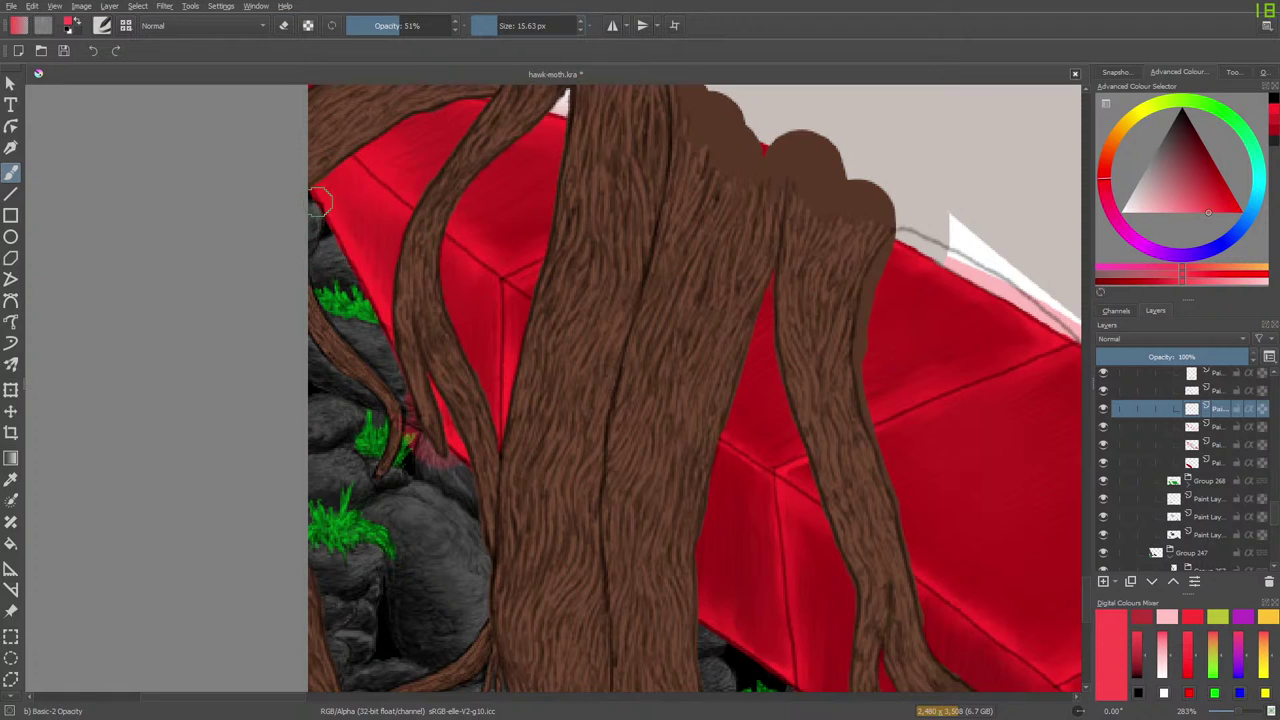
{"action": "left_click_drag", "start_coordinate": [318, 196], "coordinate": [380, 308]}
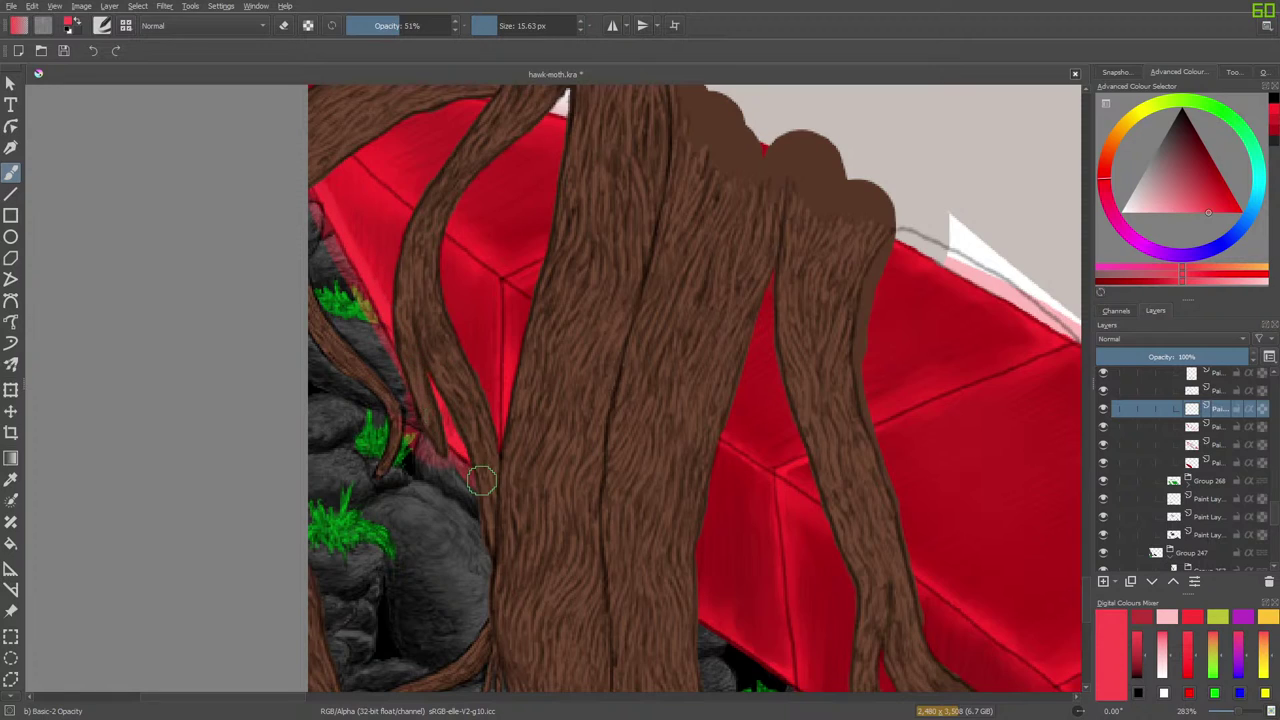
{"action": "mouse_move", "coordinate": [479, 479]}
{"action": "left_mouse_down"}
{"action": "mouse_move", "coordinate": [407, 380]}
{"action": "mouse_move", "coordinate": [329, 215]}
{"action": "left_mouse_up"}
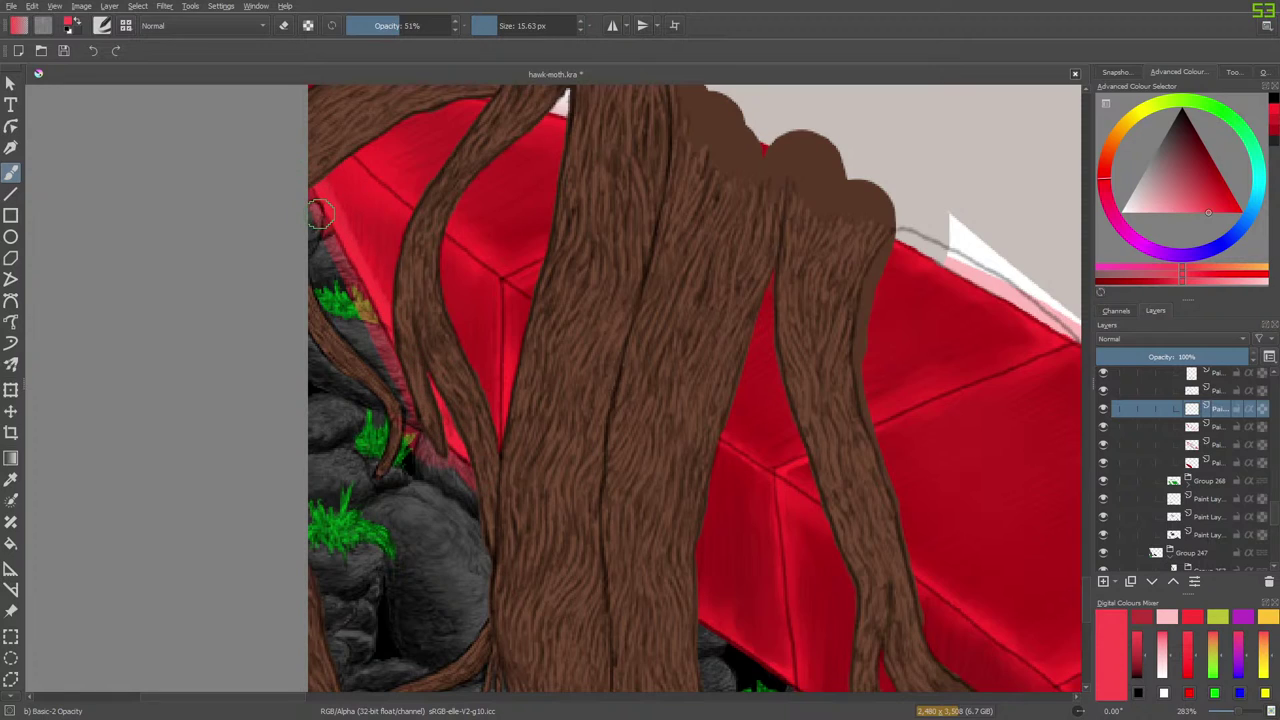
Continue the red glow along the block's lower edge, over the small rocks and grass down to the canvas border.
{"action": "scroll", "coordinate": [320, 213], "scroll_direction": "down", "scroll_amount": 5}
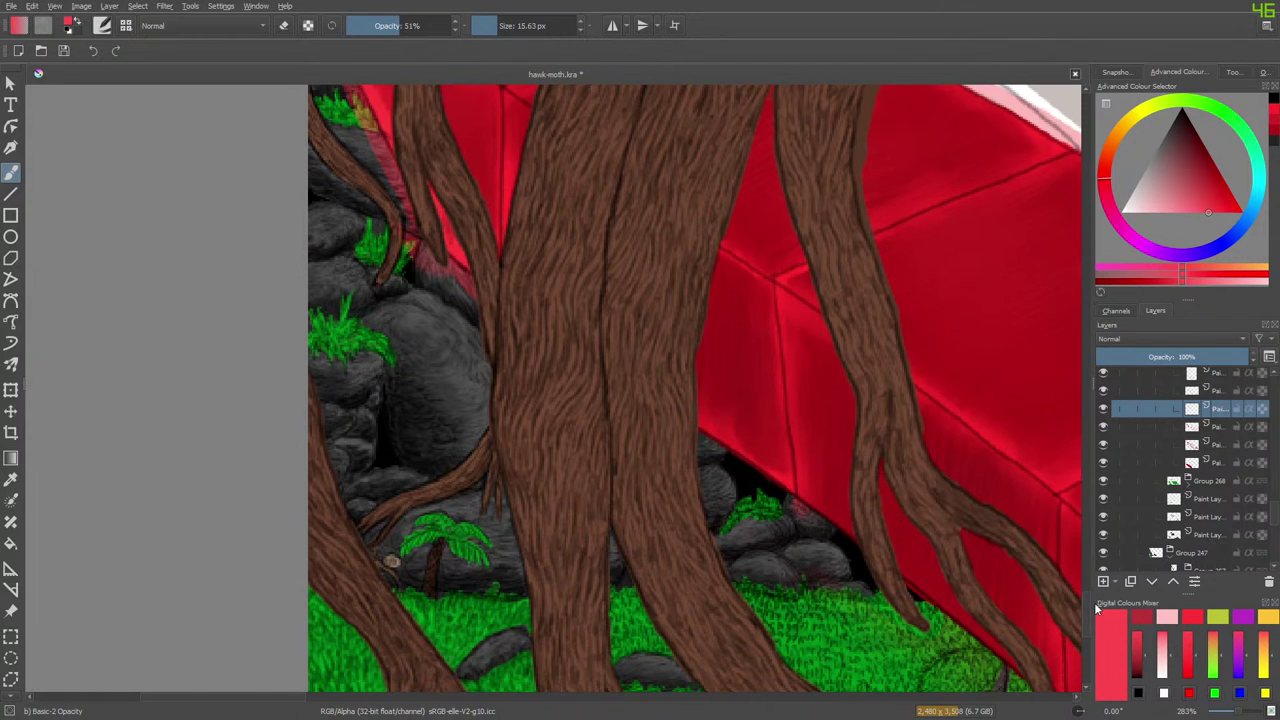
{"action": "mouse_move", "coordinate": [678, 422]}
{"action": "left_mouse_down"}
{"action": "mouse_move", "coordinate": [816, 508]}
{"action": "mouse_move", "coordinate": [985, 640]}
{"action": "left_mouse_up"}
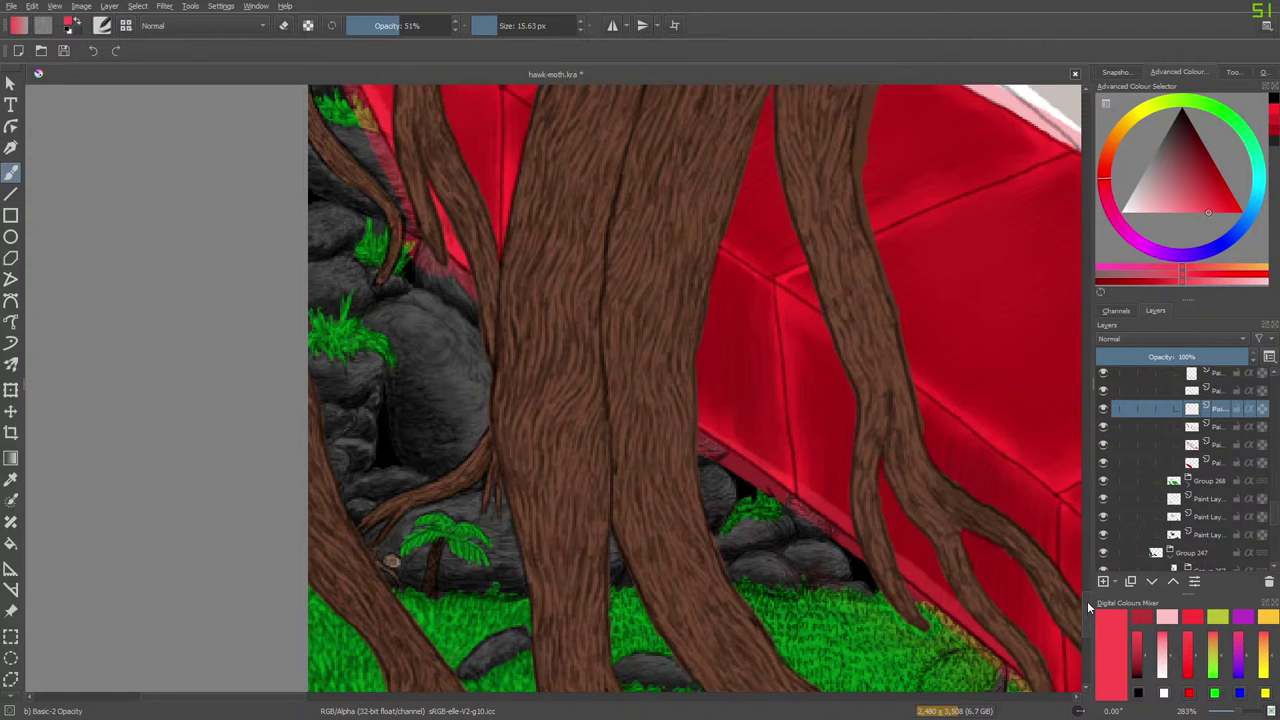
{"action": "scroll", "coordinate": [1090, 605], "scroll_direction": "down", "scroll_amount": 5}
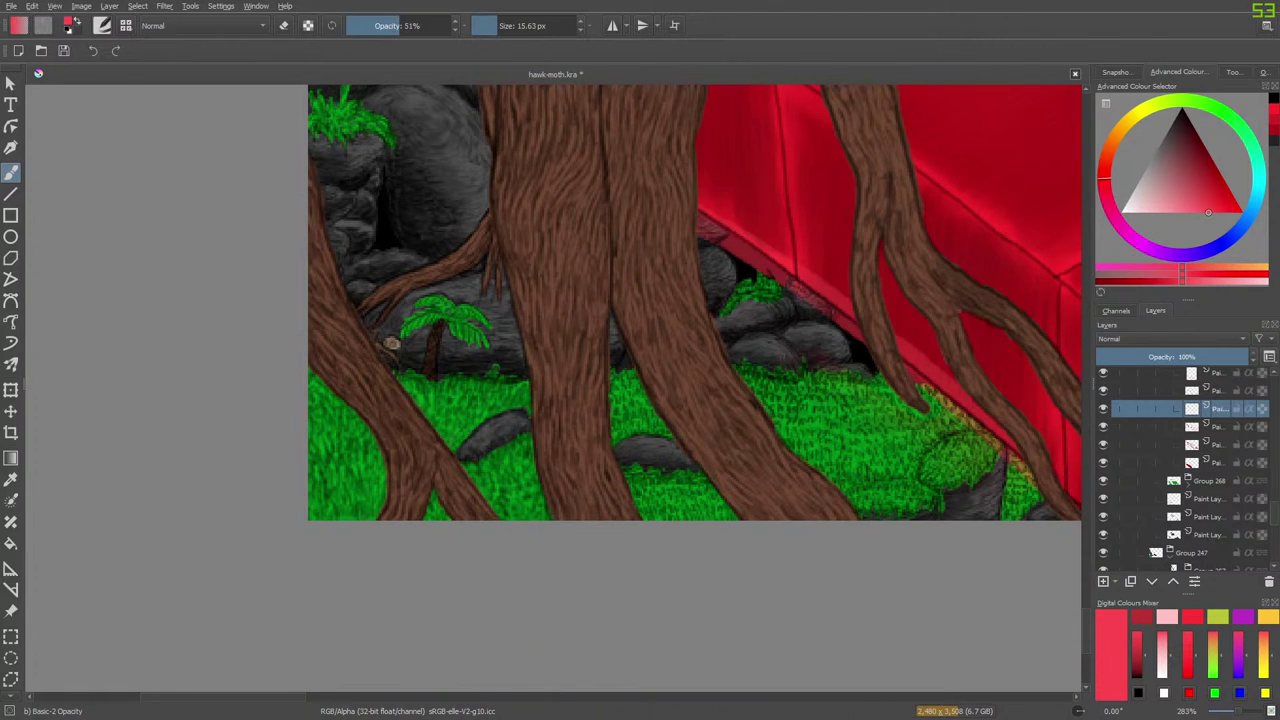
{"action": "scroll", "coordinate": [269, 700], "scroll_direction": "right", "scroll_amount": 10}
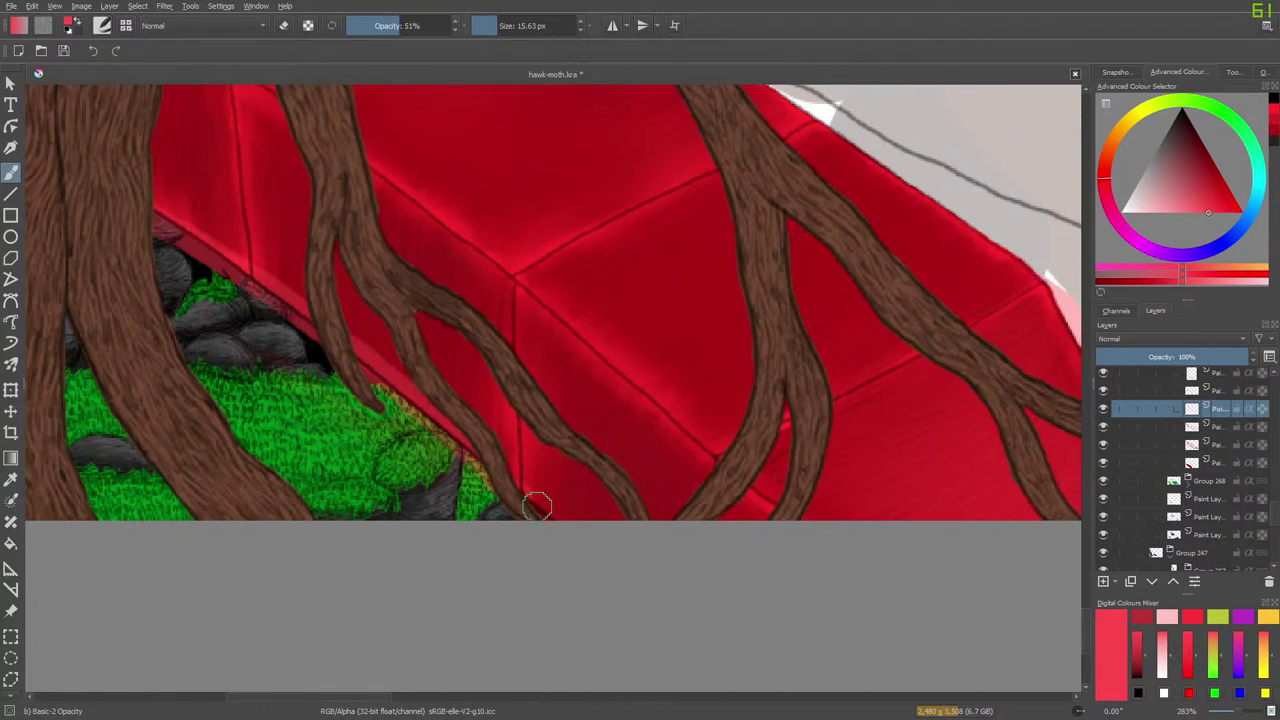
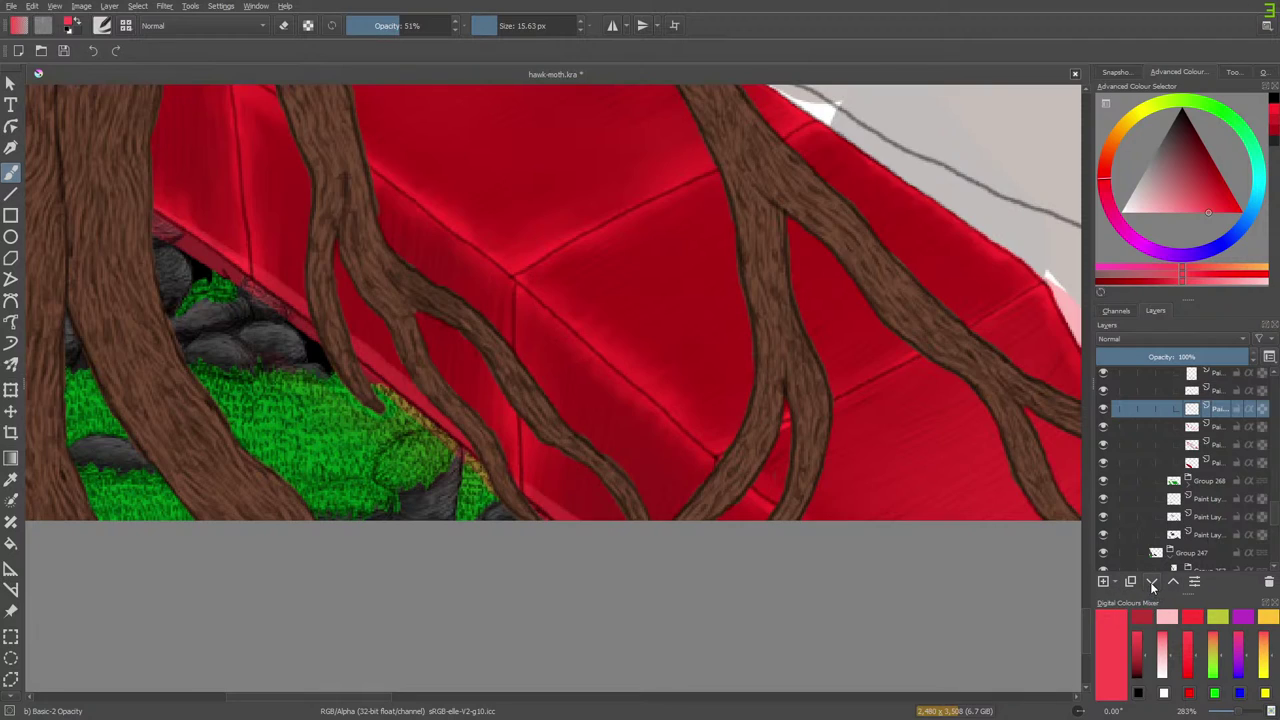
Try moving the glow layer three places down the stack, compare it by toggling its visibility, and move it back up.
{"action": "left_click", "coordinate": [1151, 585]}
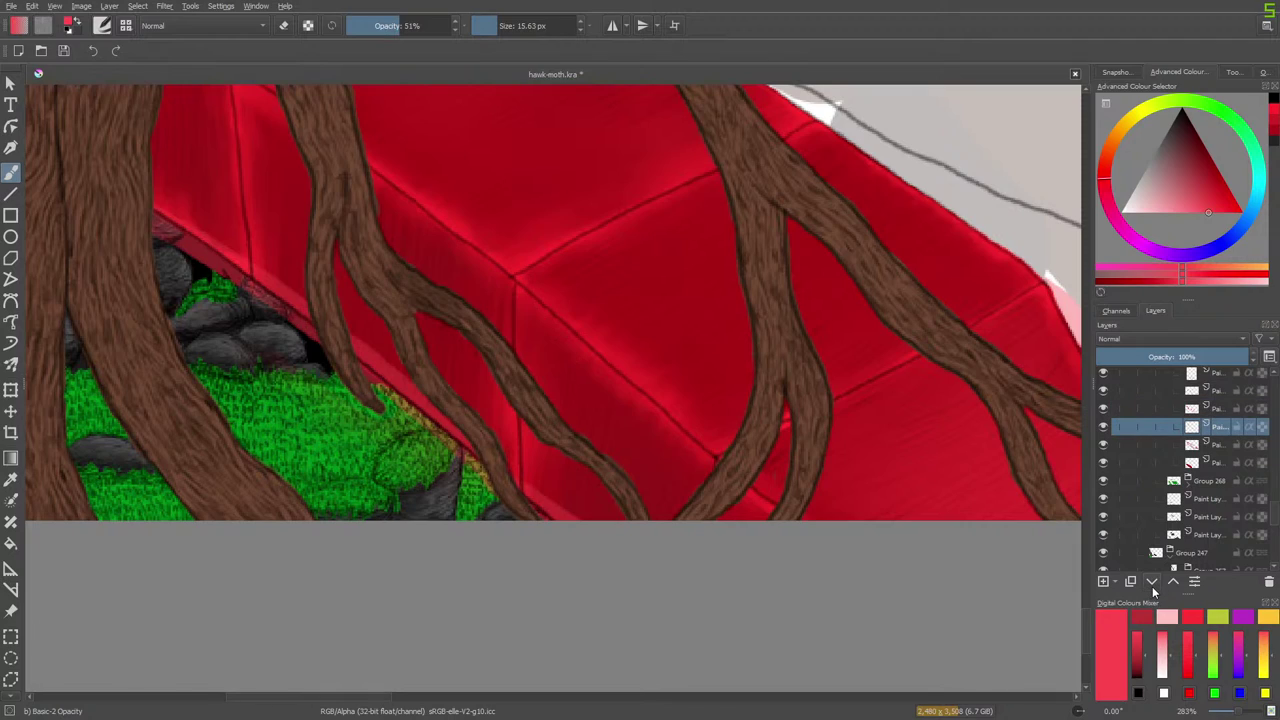
{"action": "left_click", "coordinate": [1152, 585]}
{"action": "left_click", "coordinate": [1152, 585]}
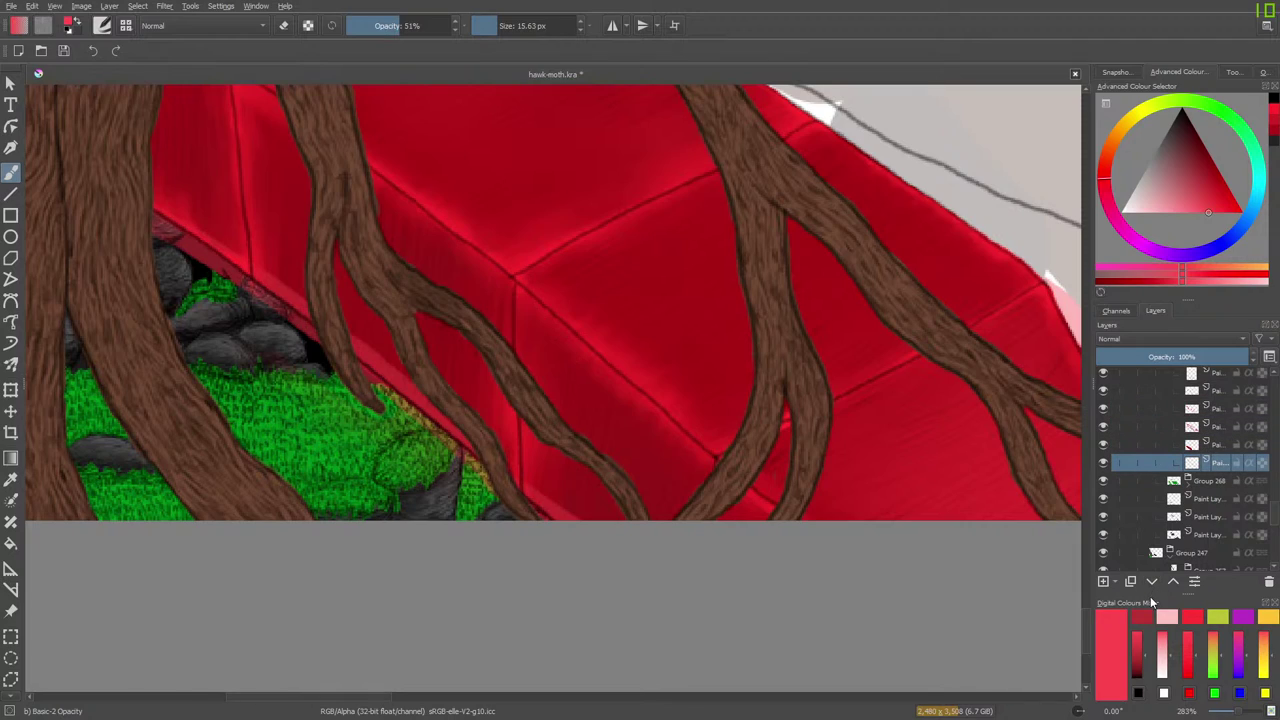
{"action": "left_click", "coordinate": [1104, 462]}
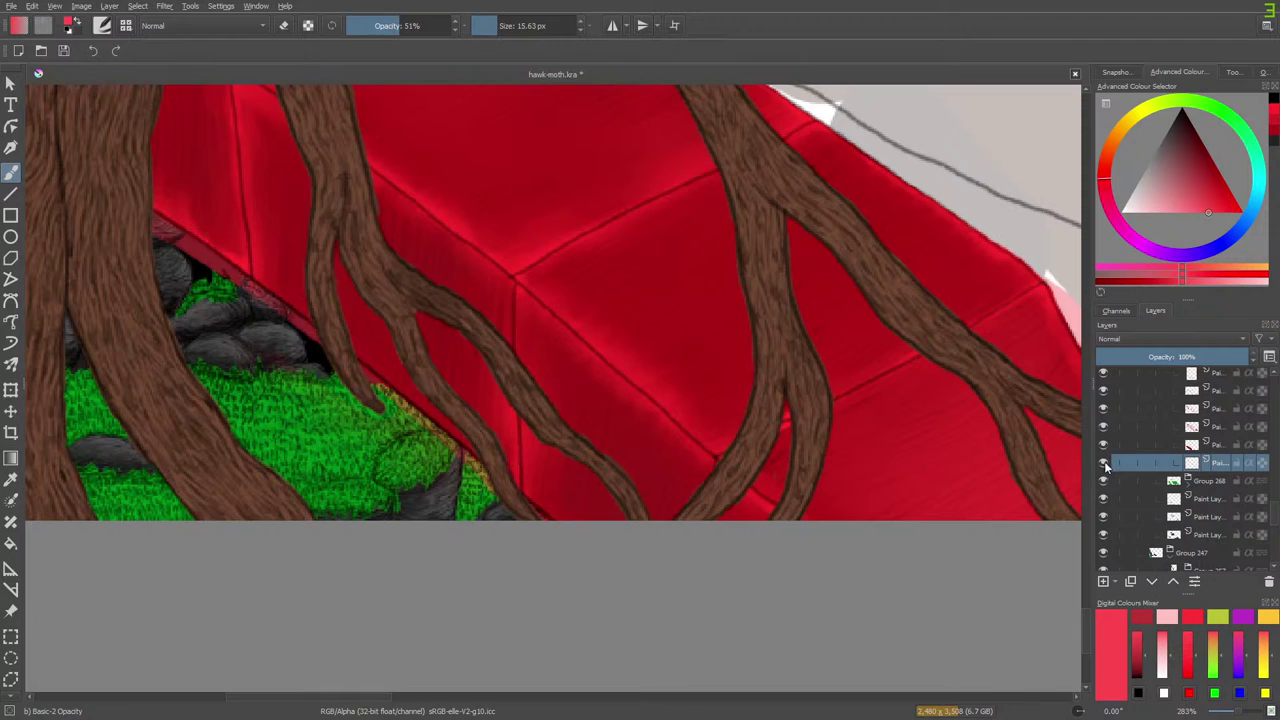
{"action": "left_click", "coordinate": [1105, 466]}
{"action": "left_click", "coordinate": [1173, 583]}
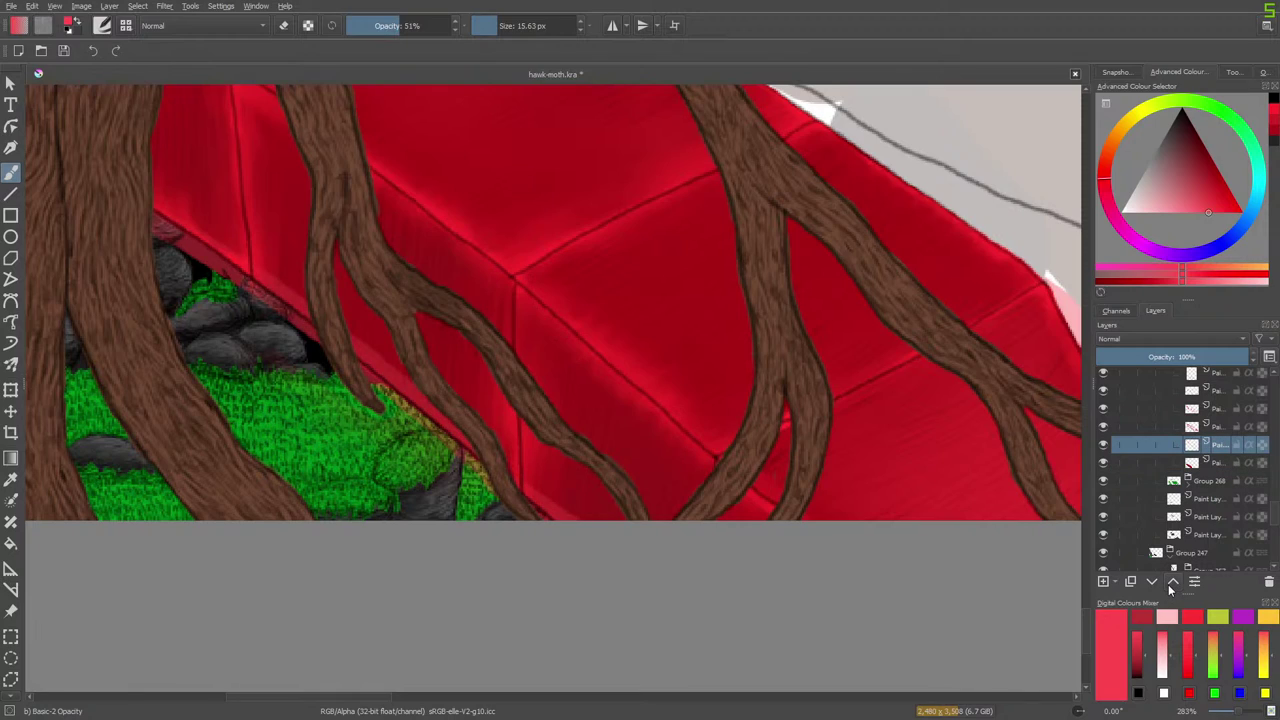
{"action": "left_click", "coordinate": [1172, 585]}
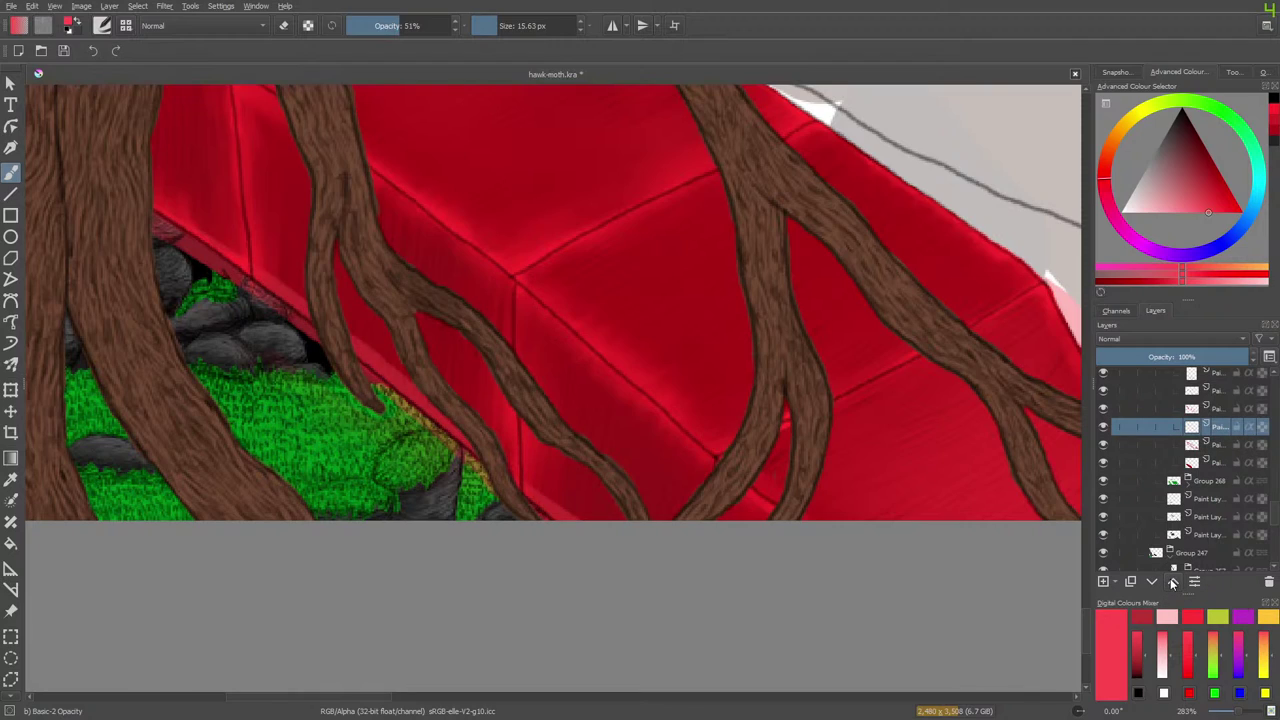
{"action": "left_click", "coordinate": [1173, 585]}
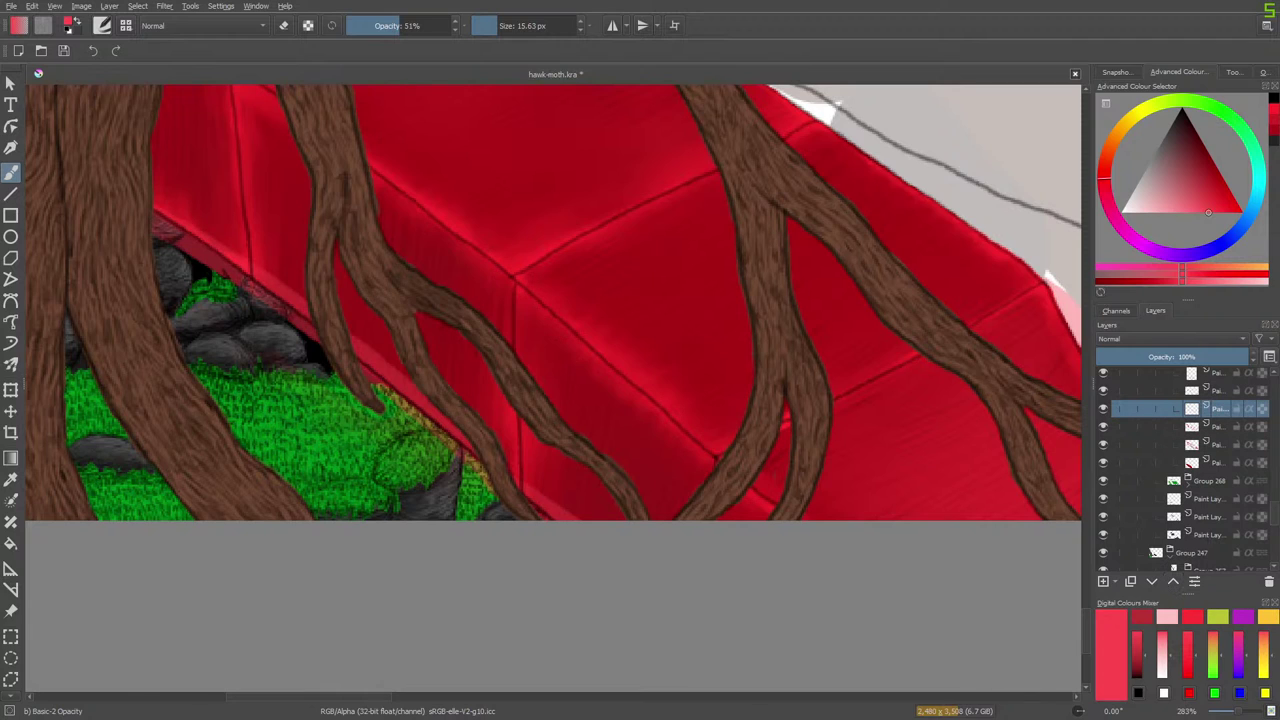
Open the glow layer's layer style settings and place the dialog clear of the glow beside the upper rocks.
{"action": "left_click_drag", "start_coordinate": [322, 697], "coordinate": [241, 697]}
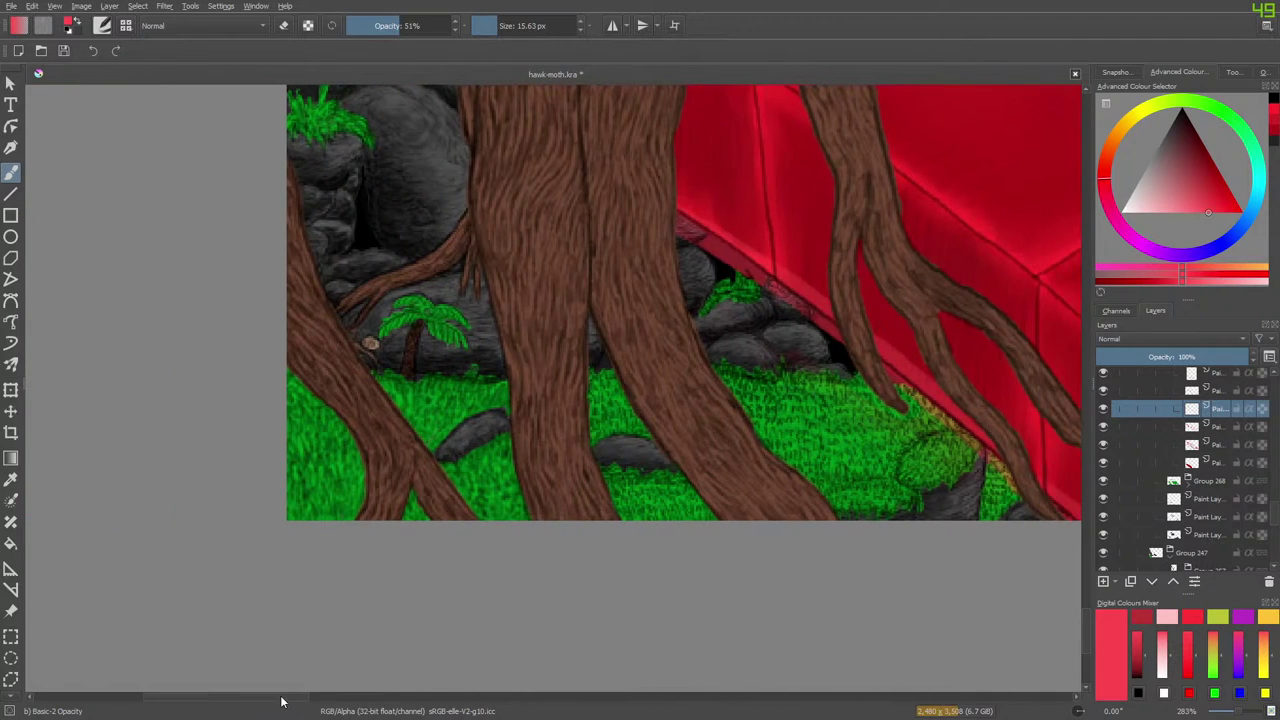
{"action": "scroll", "coordinate": [1085, 558], "scroll_direction": "up", "scroll_amount": 5}
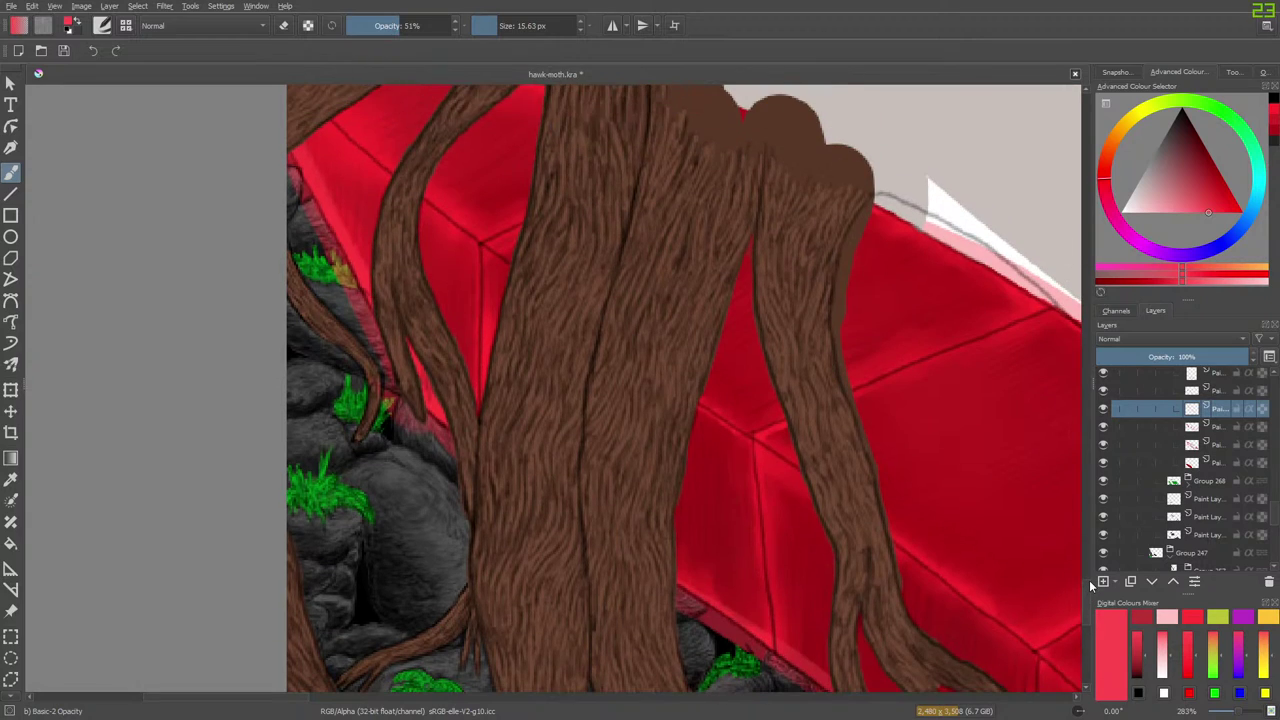
{"action": "right_click", "coordinate": [1210, 411]}
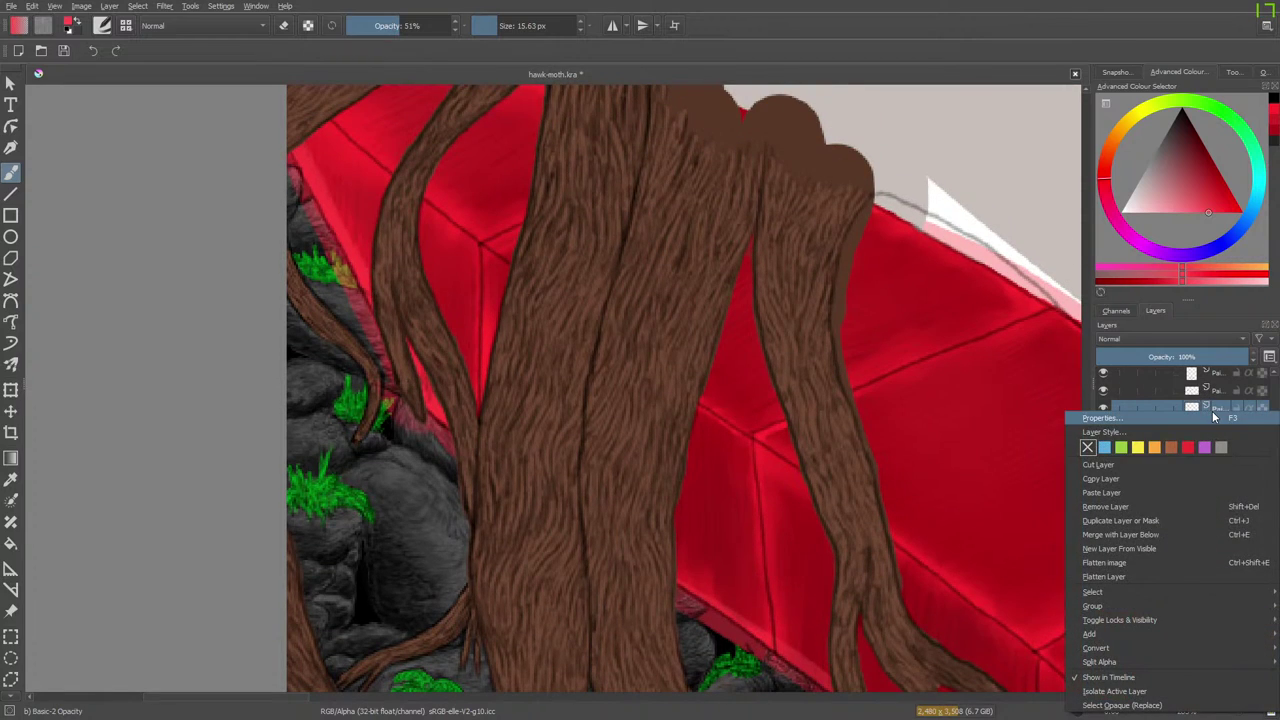
{"action": "left_click", "coordinate": [1095, 432]}
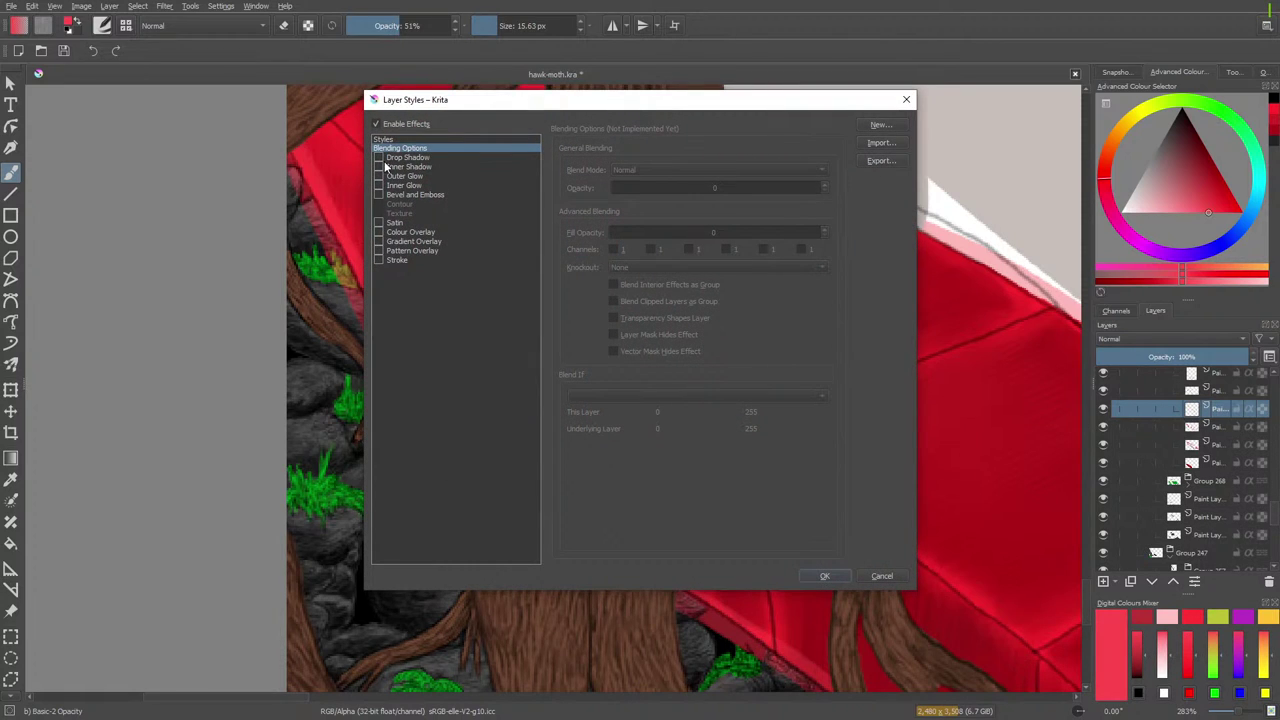
{"action": "left_click_drag", "start_coordinate": [466, 104], "coordinate": [591, 180]}
Try an Outer Glow at 19% opacity on the glow layer and swap it for a Colour Overlay.
{"action": "left_click", "coordinate": [501, 249]}
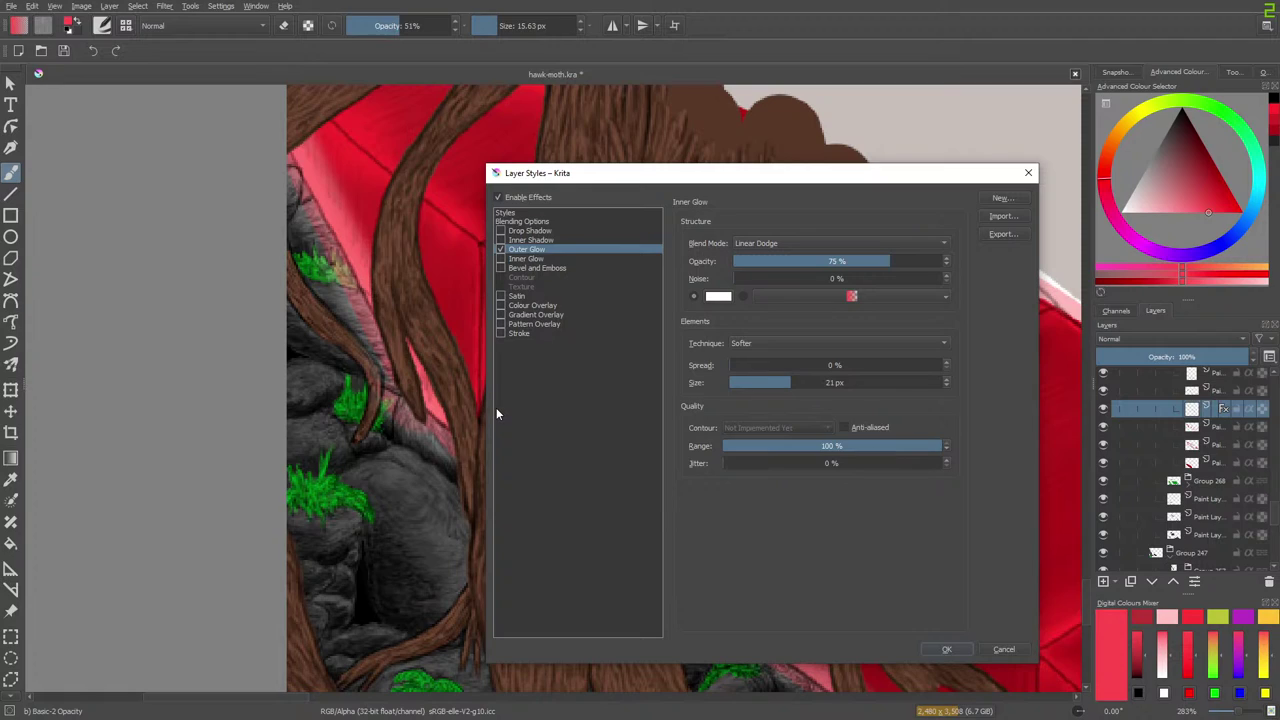
{"action": "left_click", "coordinate": [775, 258]}
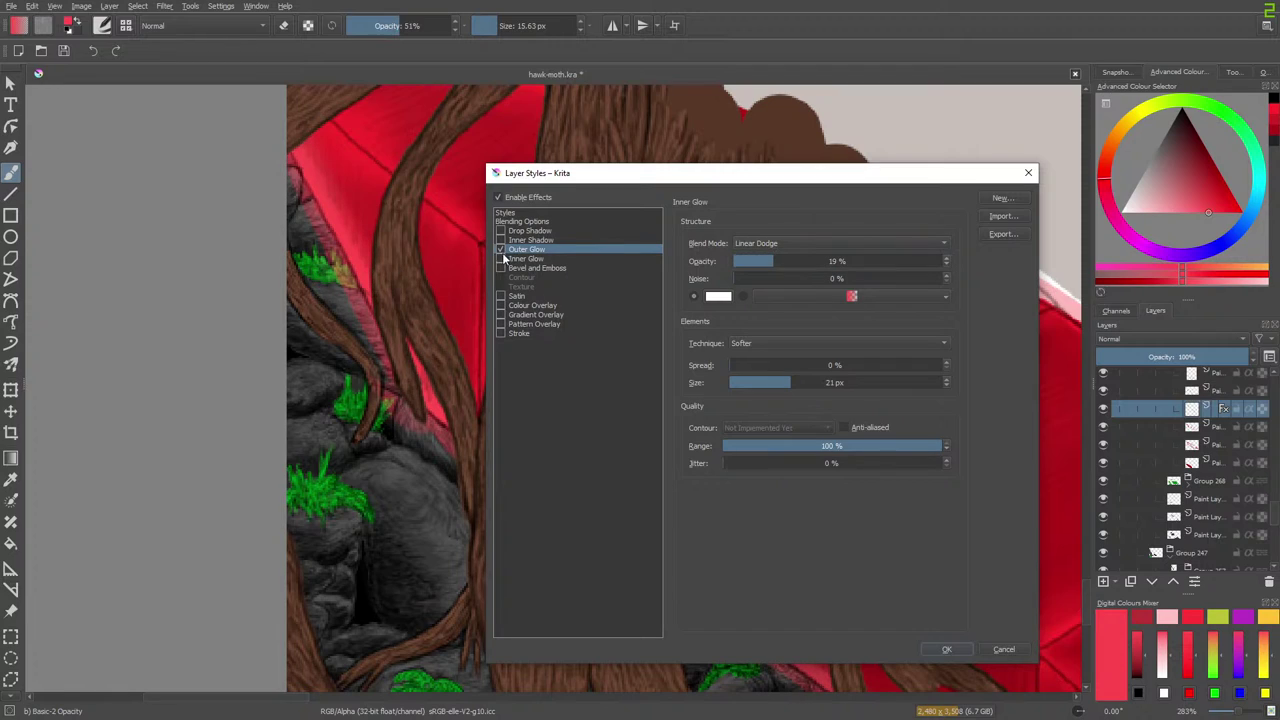
{"action": "left_click", "coordinate": [501, 305]}
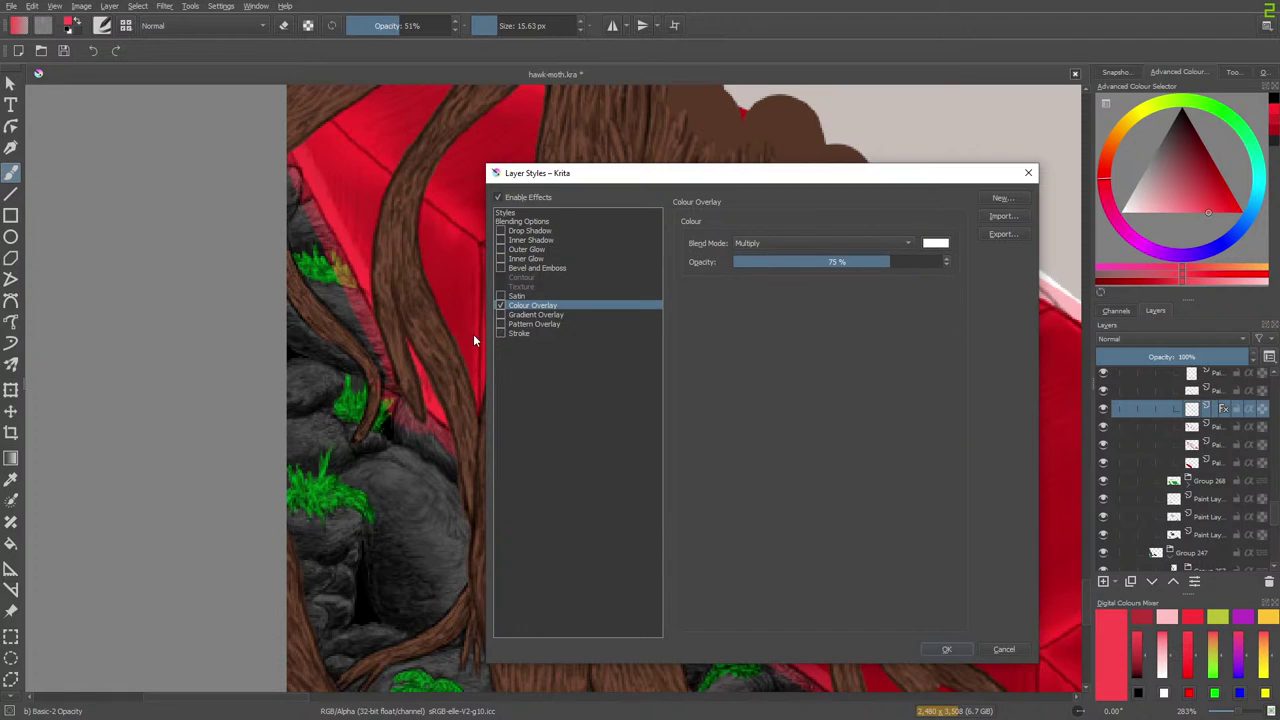
Try a Satin effect on the glow layer in place of the Colour Overlay, with its colour set to dark red.
{"action": "left_click", "coordinate": [501, 296]}
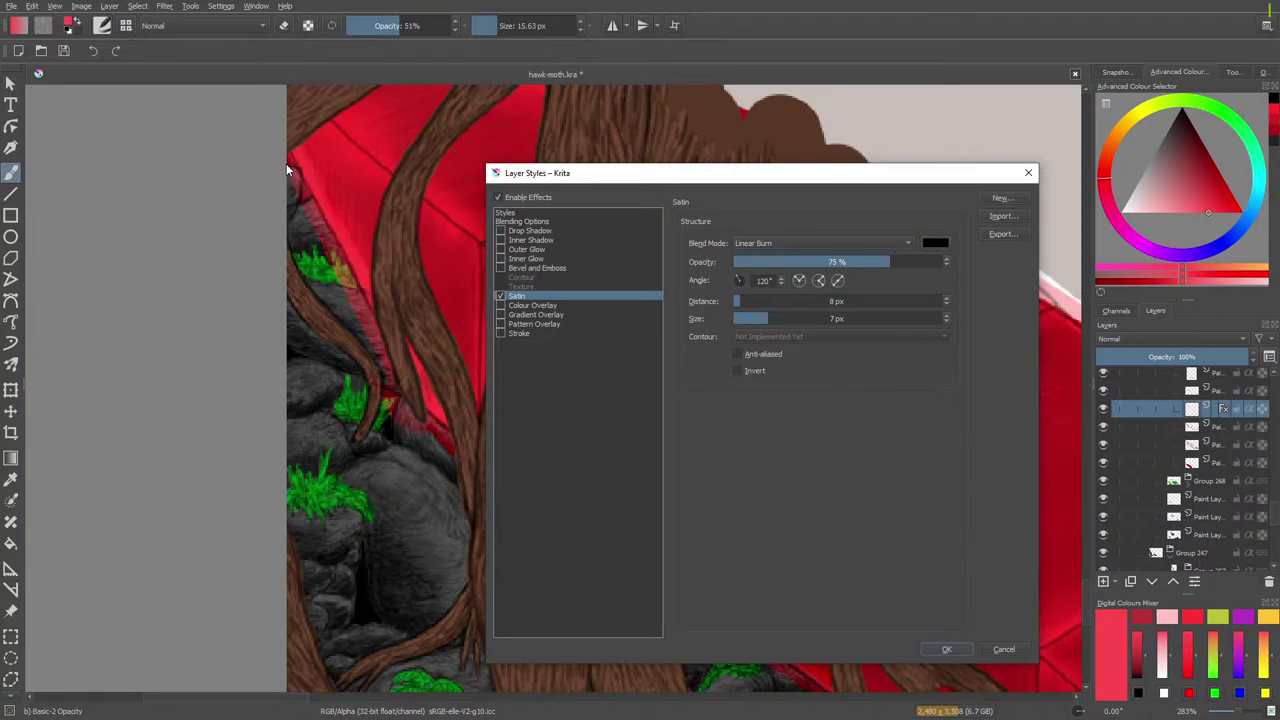
{"action": "left_click", "coordinate": [933, 240]}
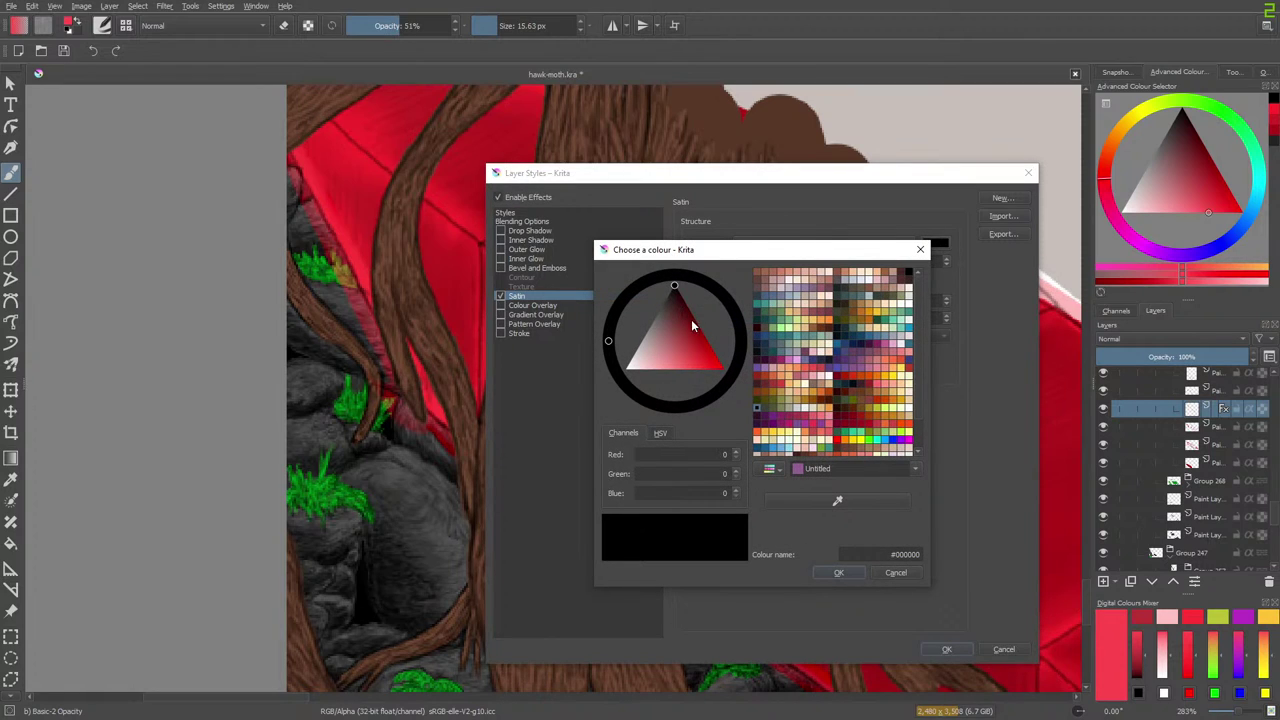
{"action": "left_click_drag", "start_coordinate": [678, 297], "coordinate": [704, 344]}
{"action": "left_click", "coordinate": [838, 572]}
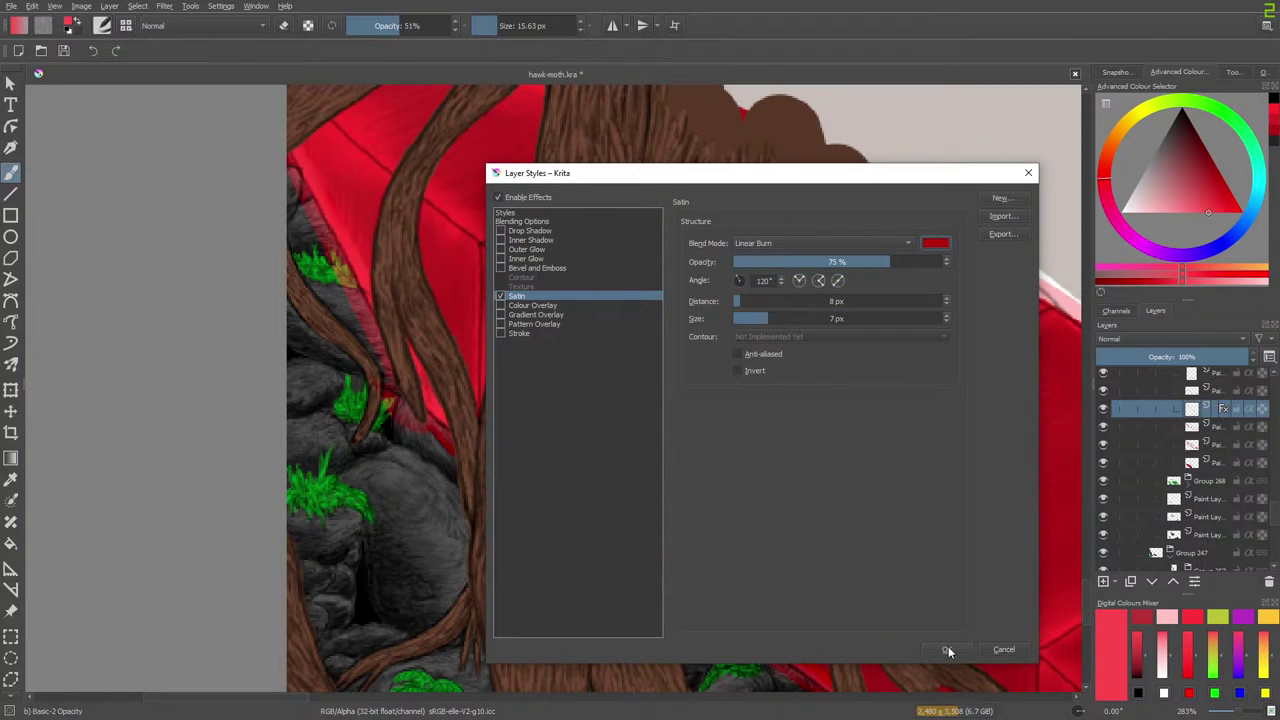
Try a pure red (#ff0000) Colour Overlay in the Colour blend mode instead of Satin, and close the layer styles with no effect applied.
{"action": "left_click", "coordinate": [500, 296]}
{"action": "left_click", "coordinate": [500, 305]}
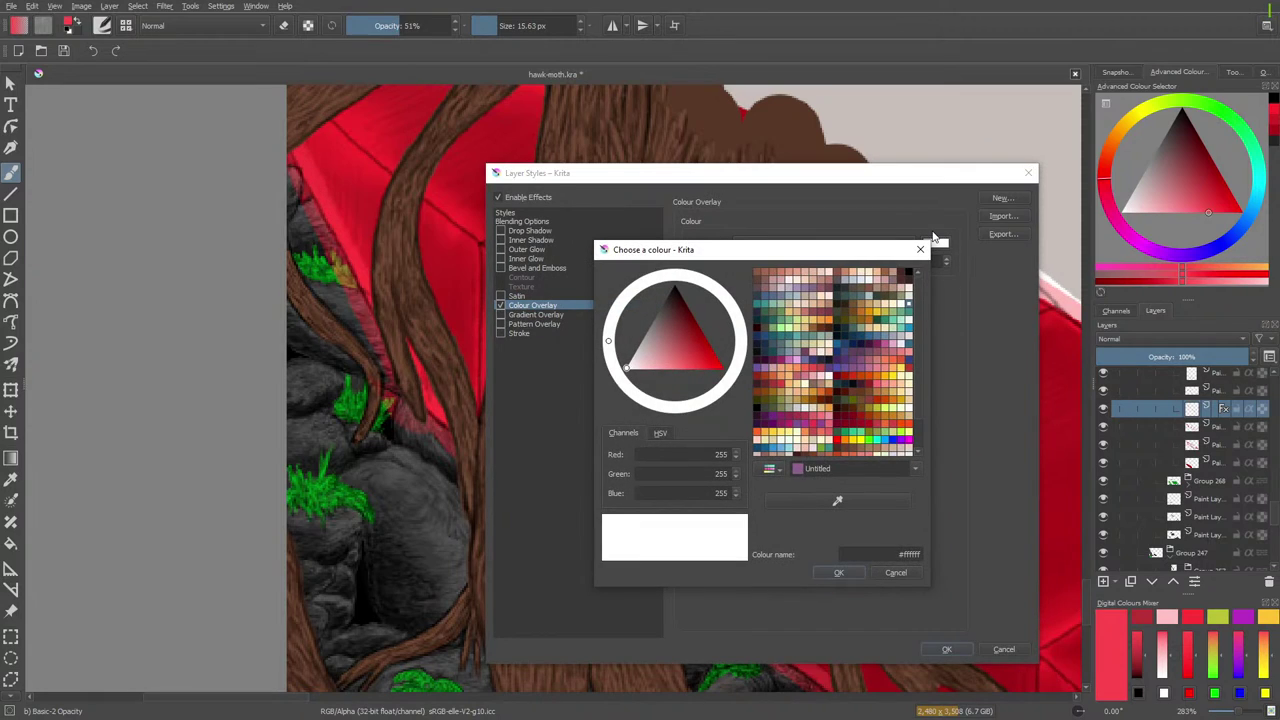
{"action": "left_click_drag", "start_coordinate": [630, 367], "coordinate": [724, 370]}
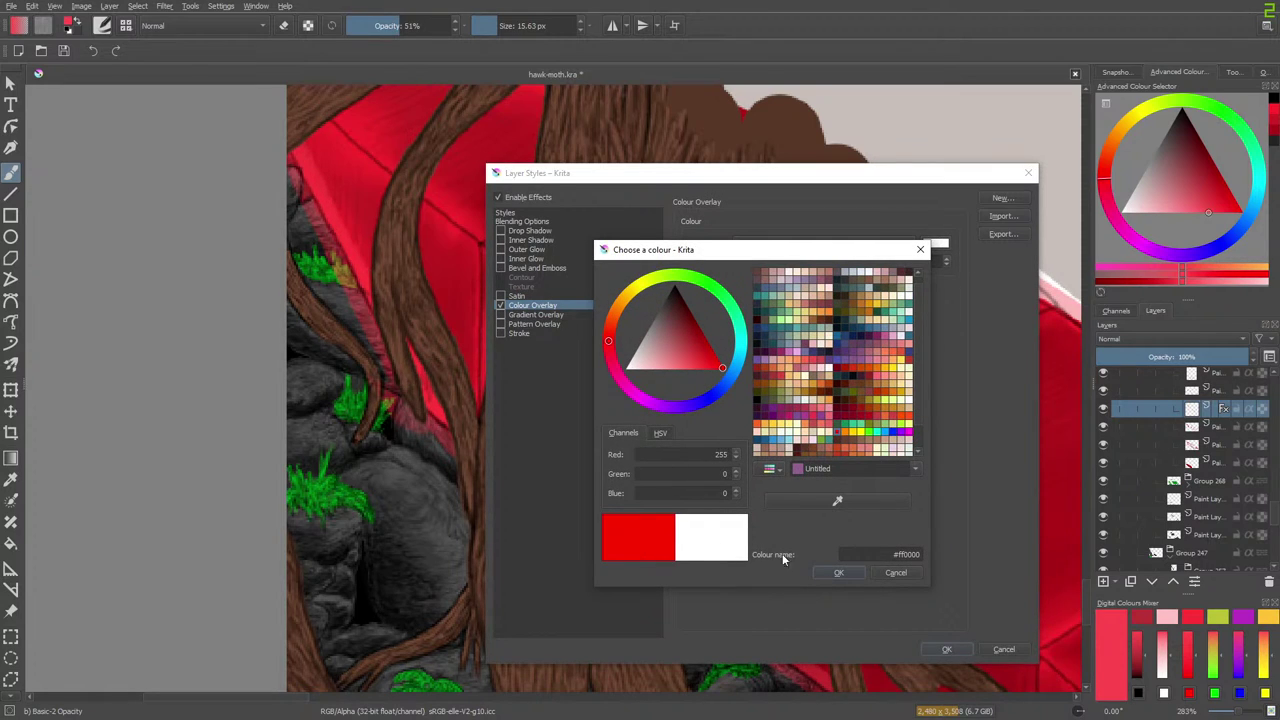
{"action": "left_click", "coordinate": [838, 572]}
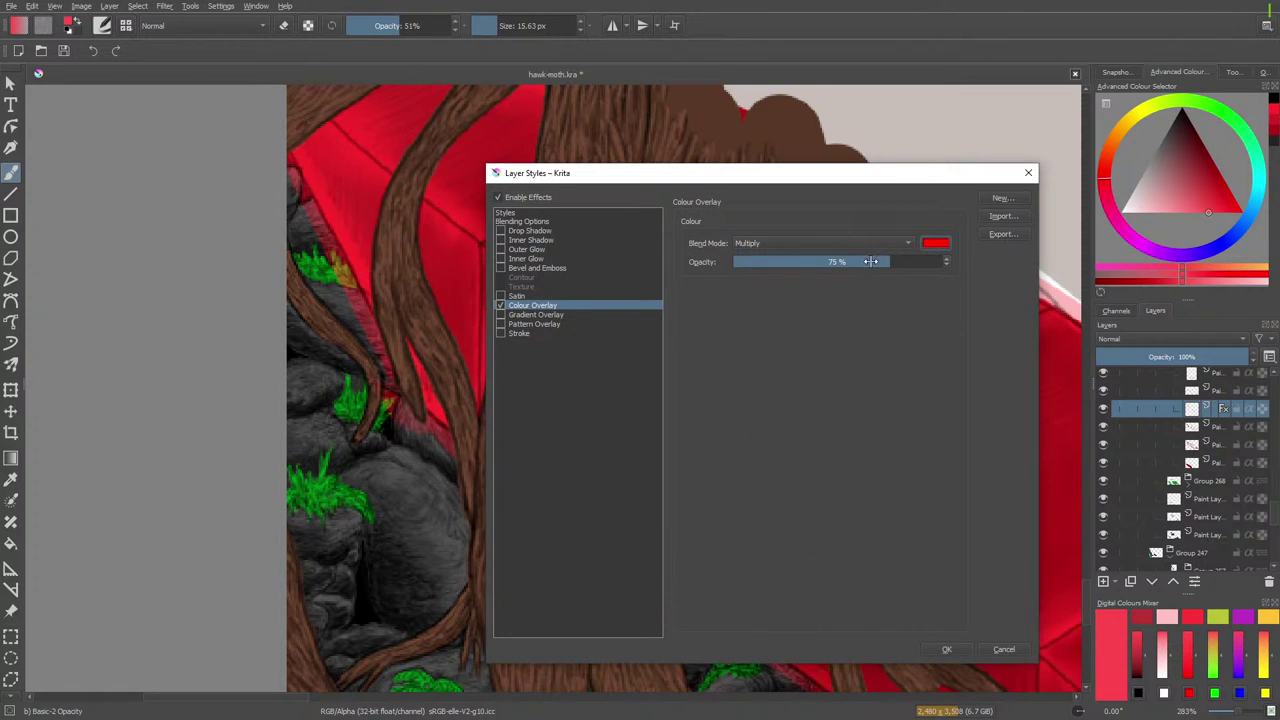
{"action": "left_click", "coordinate": [778, 242]}
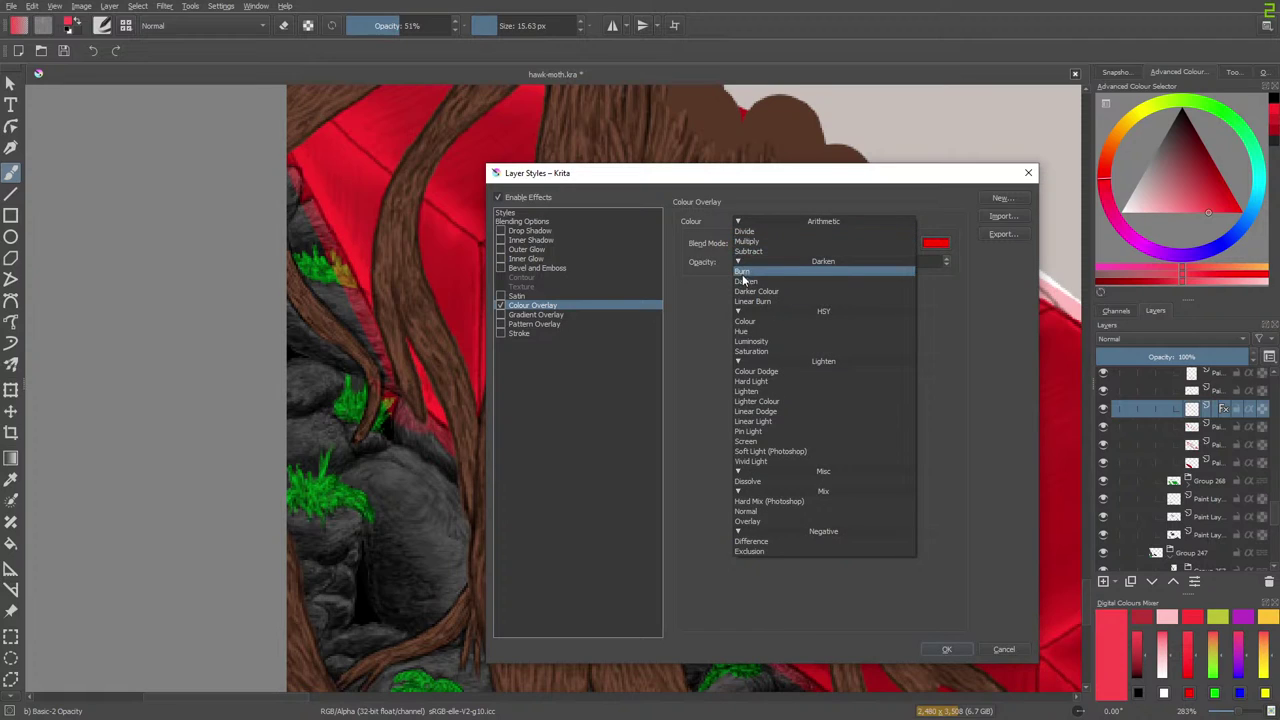
{"action": "left_click", "coordinate": [746, 321]}
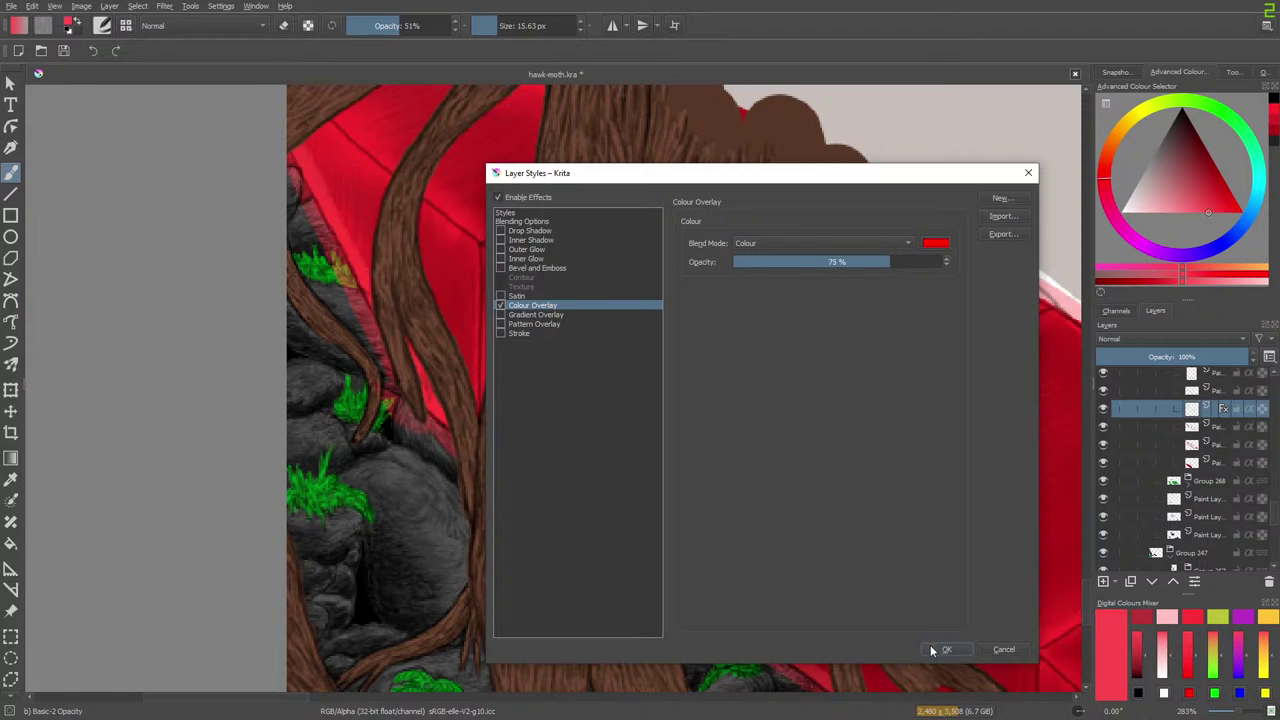
{"action": "left_click_drag", "start_coordinate": [752, 190], "coordinate": [697, 205]}
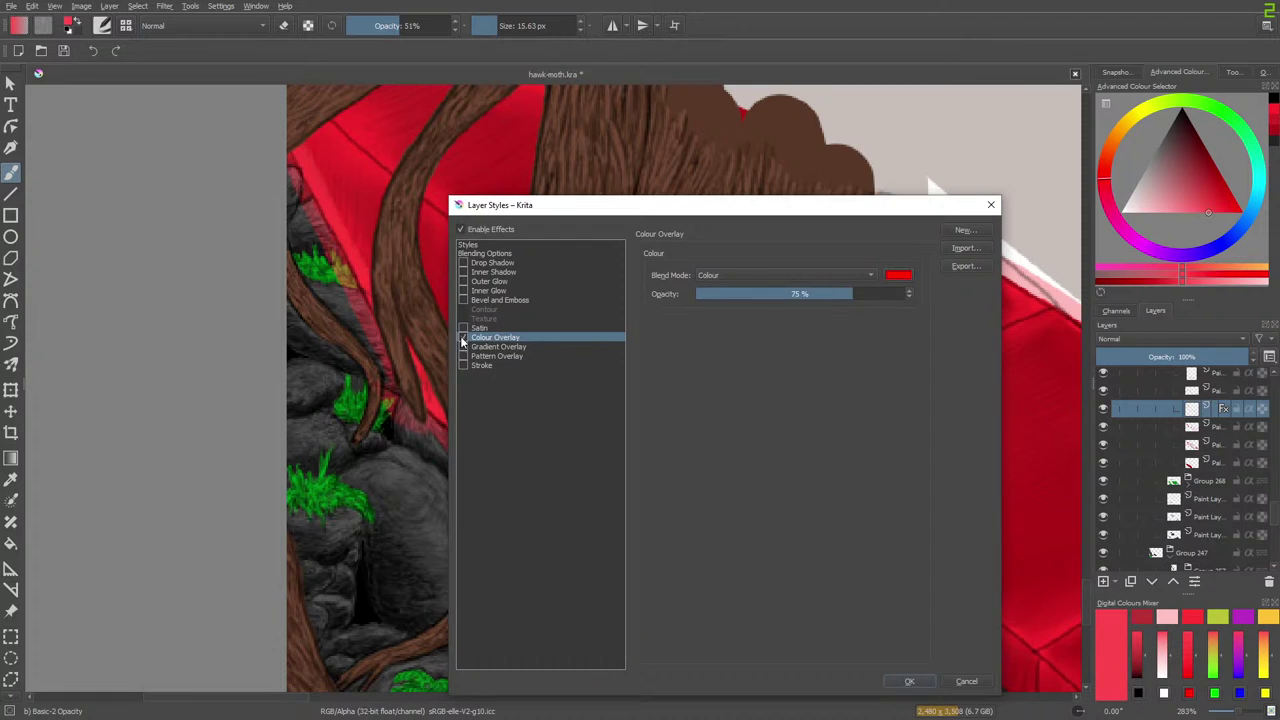
{"action": "left_click", "coordinate": [908, 684]}
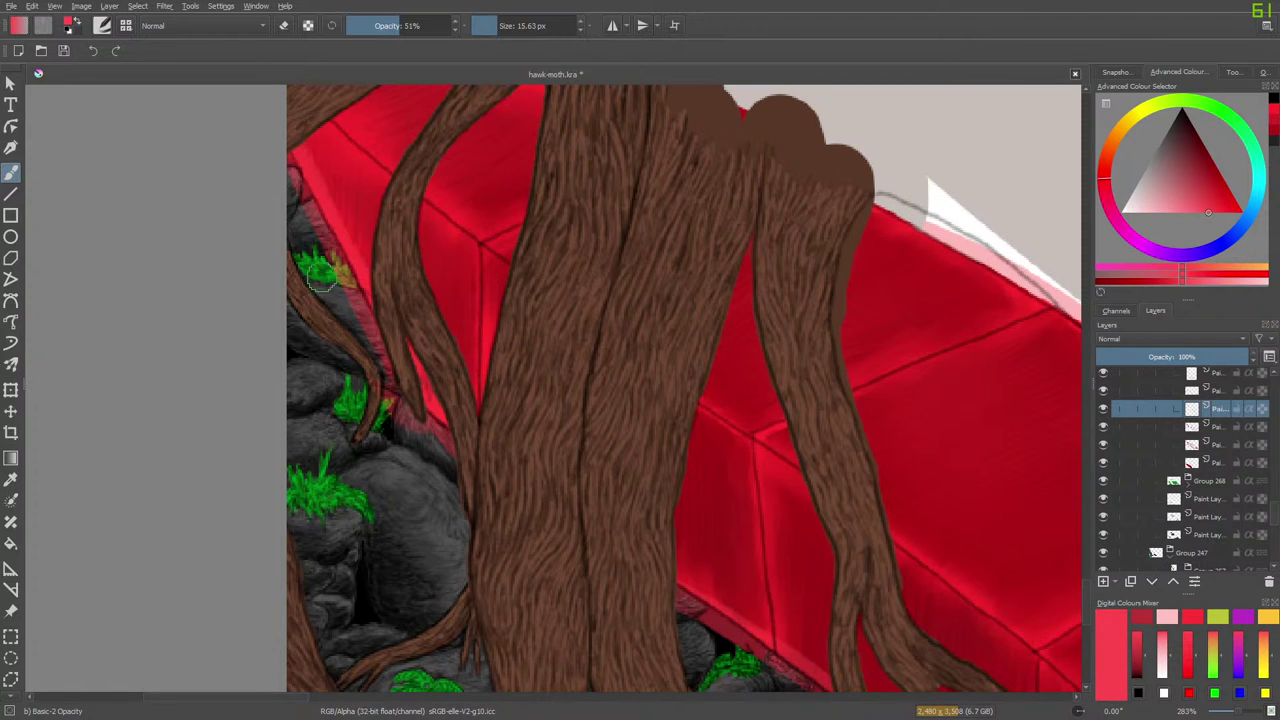
Erase parts of the red glow on the upper and lower rocks beside the blocks with the Eraser Soft brush at 13.35 px.
{"action": "right_click", "coordinate": [313, 263]}
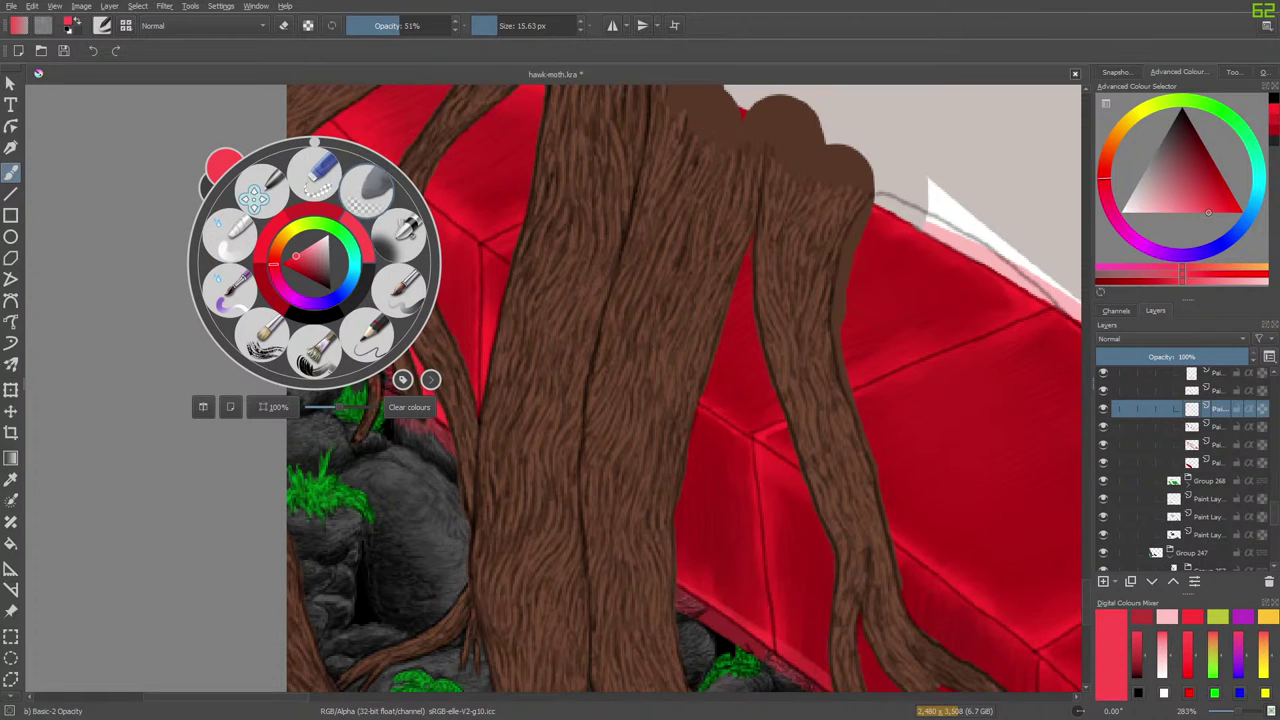
{"action": "left_click", "coordinate": [229, 226]}
{"action": "left_click", "coordinate": [496, 25]}
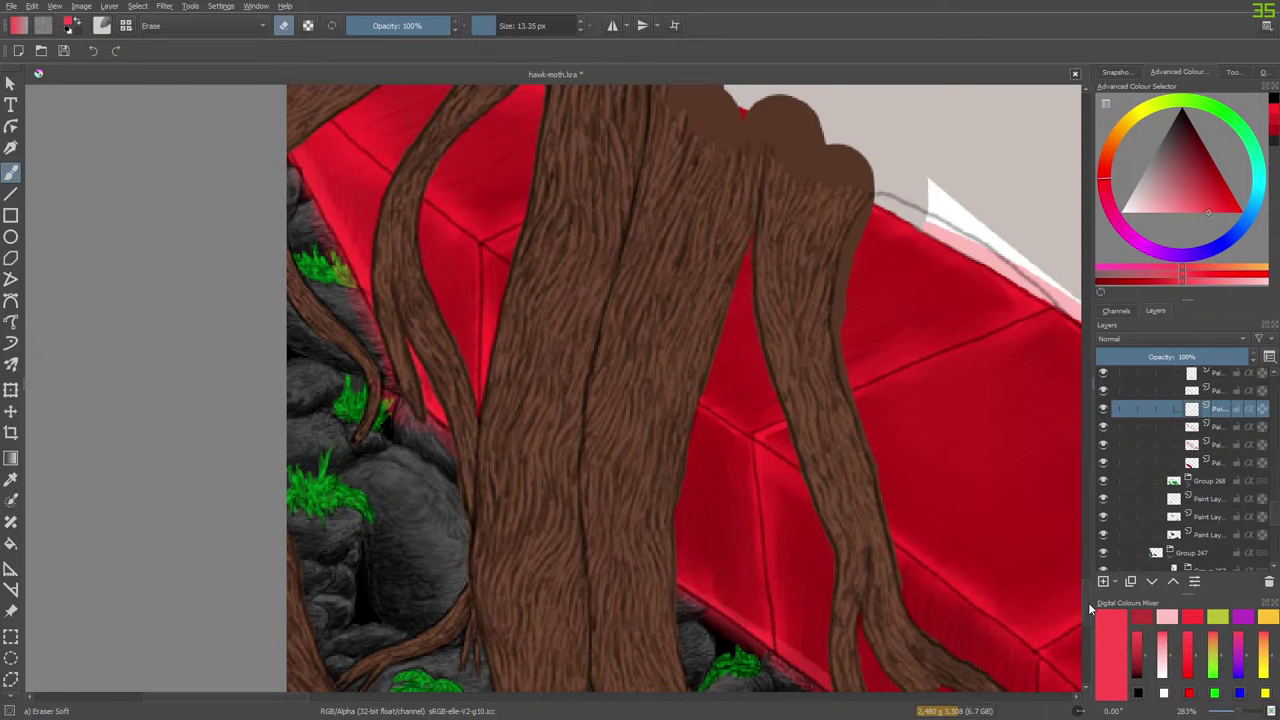
{"action": "scroll", "coordinate": [1070, 600], "scroll_direction": "down", "scroll_amount": 5}
{"action": "scroll", "coordinate": [1092, 632], "scroll_direction": "down", "scroll_amount": 2}
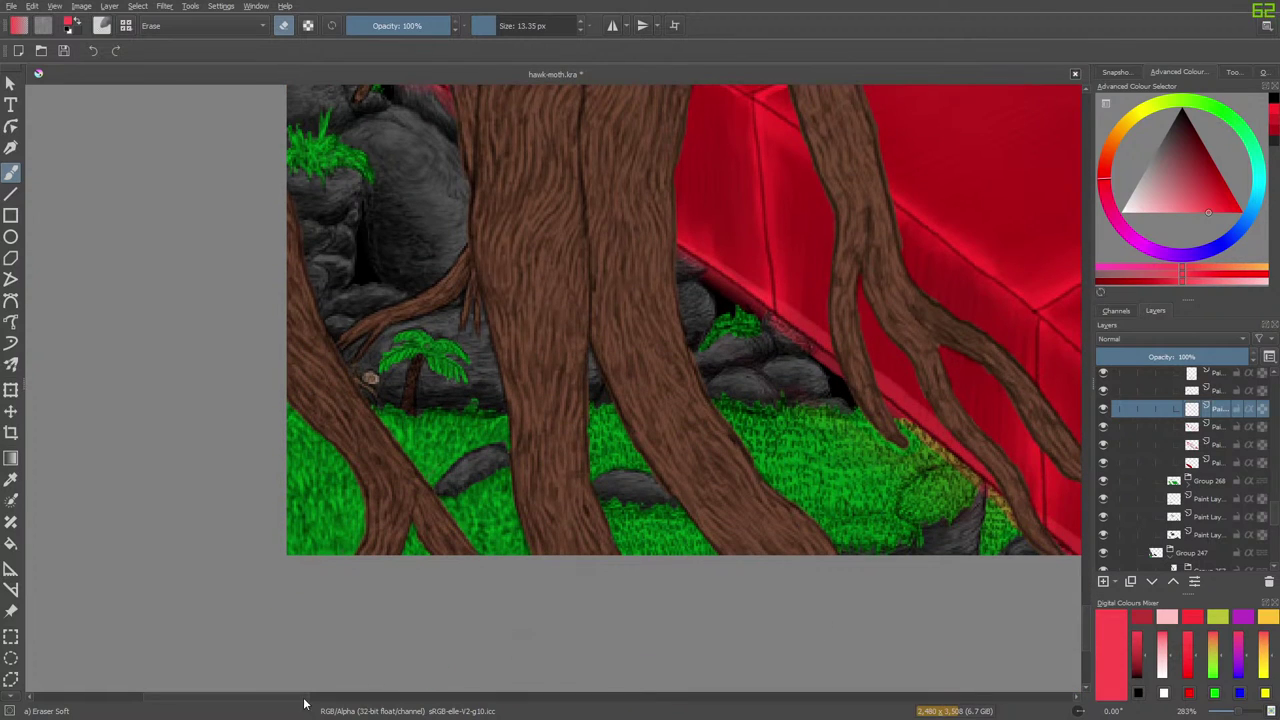
{"action": "scroll", "coordinate": [297, 697], "scroll_direction": "right", "scroll_amount": 6}
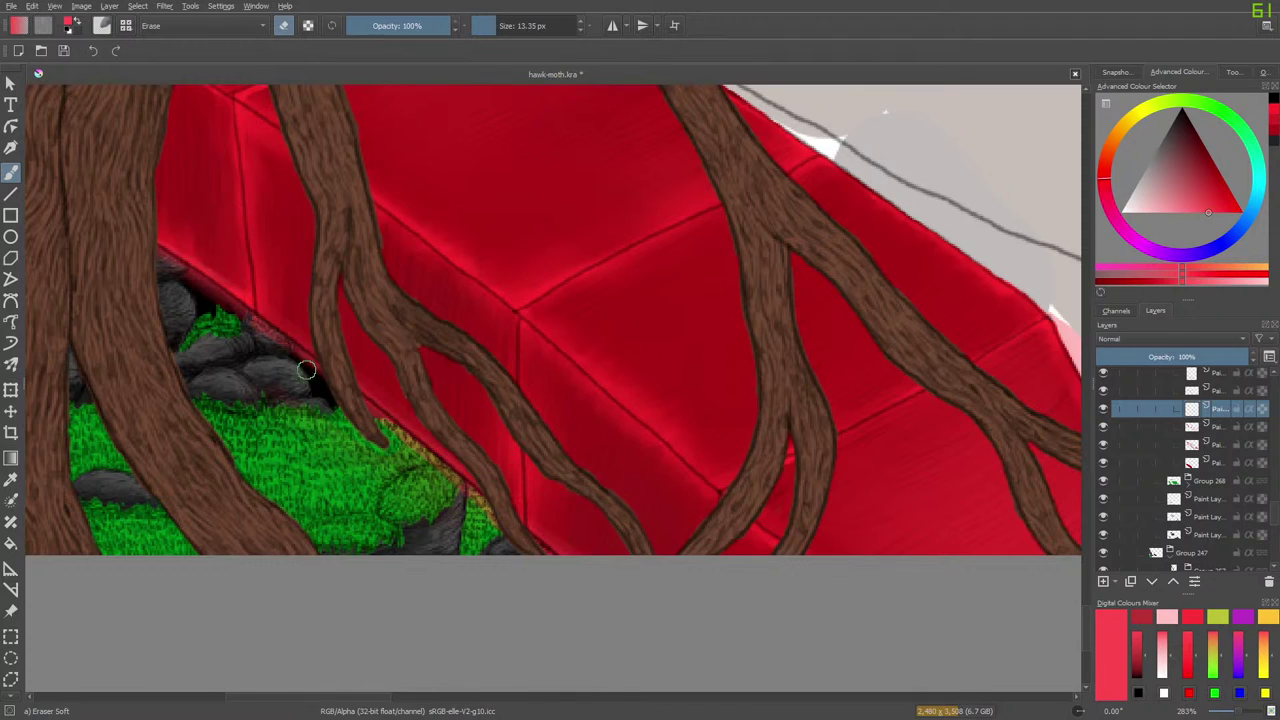
Blend the red glow into the lower and upper rocks beside the blocks with the Blender Basic brush at 10.36 px.
{"action": "right_click", "coordinate": [217, 350]}
{"action": "left_click", "coordinate": [135, 338]}
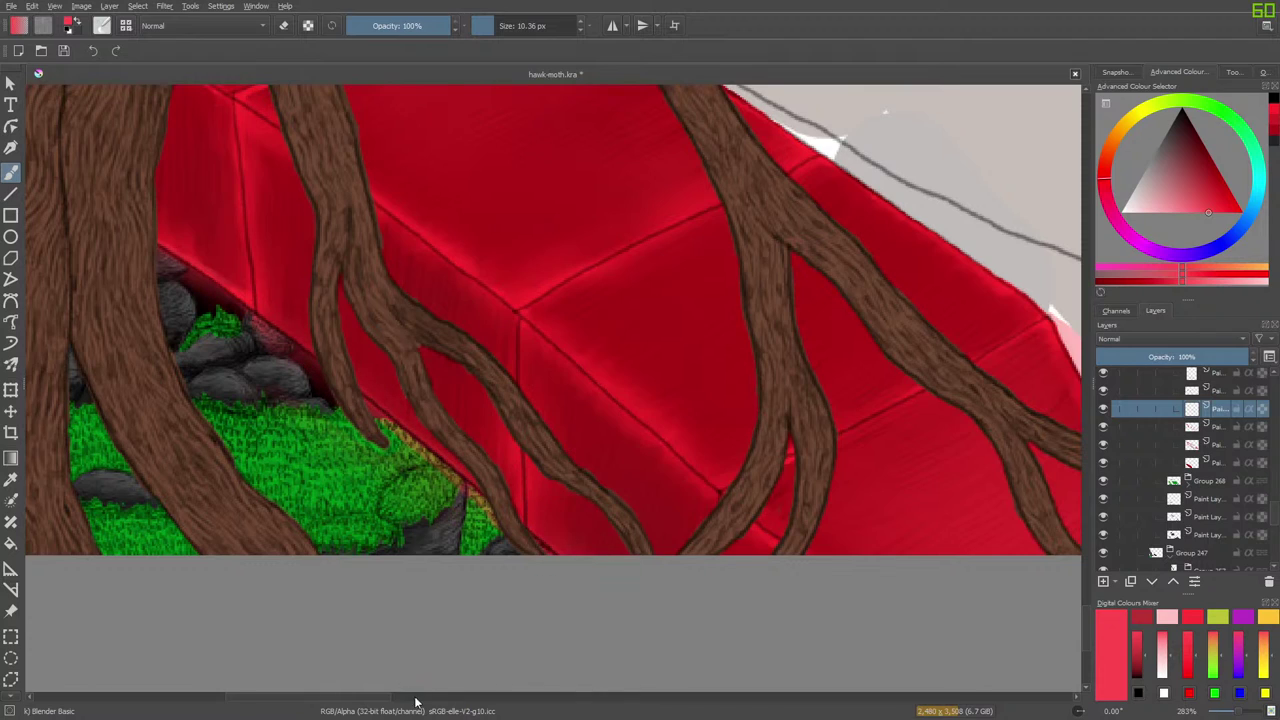
{"action": "left_click_drag", "start_coordinate": [352, 698], "coordinate": [250, 692]}
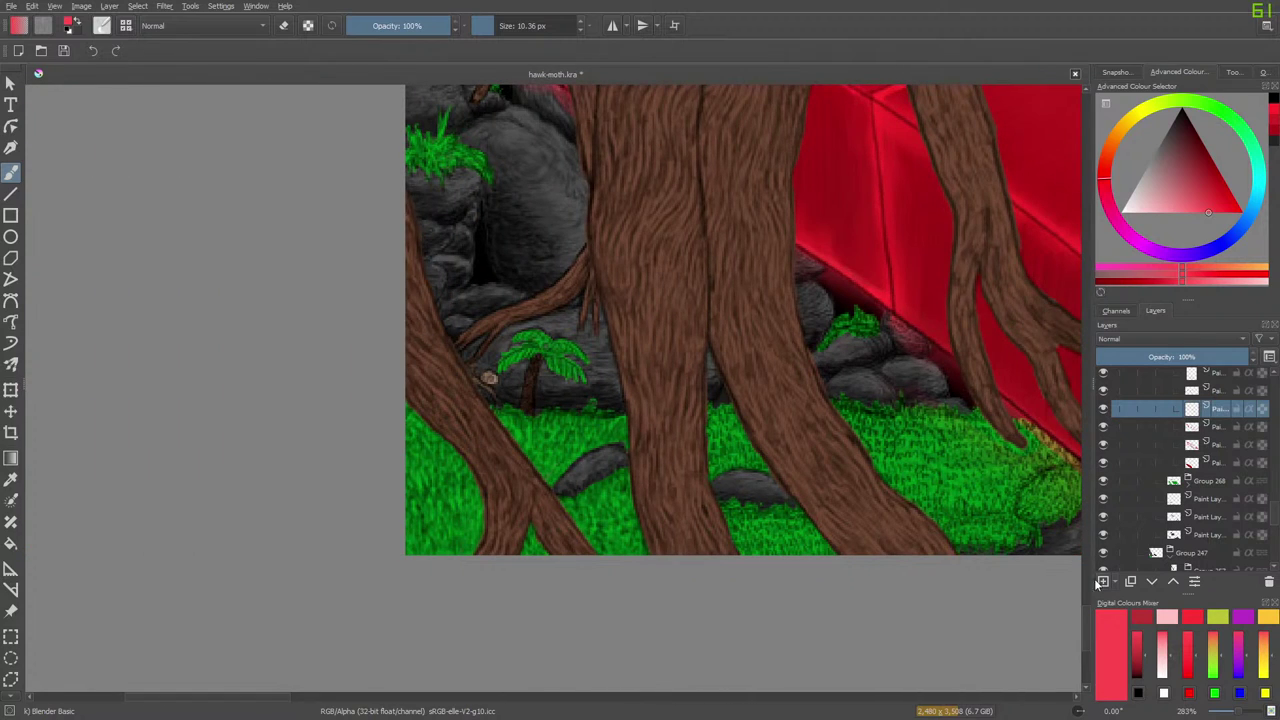
{"action": "left_click_drag", "start_coordinate": [1086, 612], "coordinate": [1089, 556]}
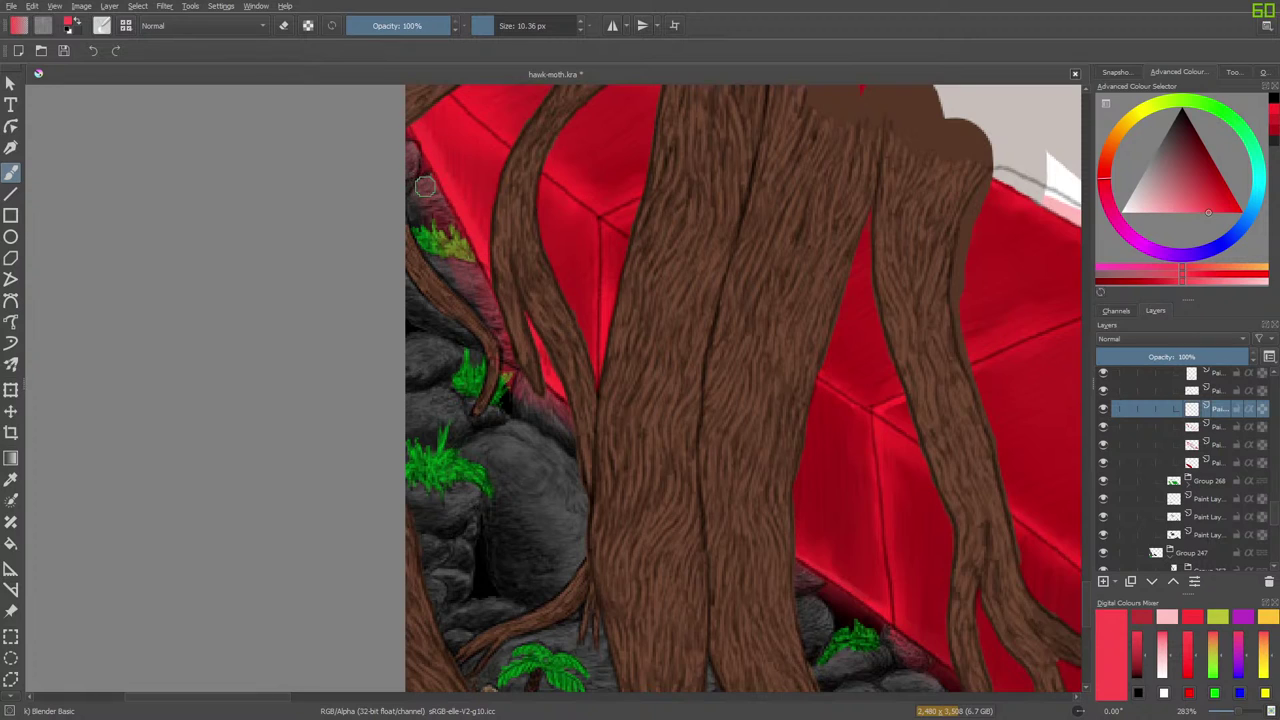
Examine the blended glow around the roots and blocks at 100% and 141% zoom.
{"action": "left_click_drag", "start_coordinate": [1239, 711], "coordinate": [1232, 714]}
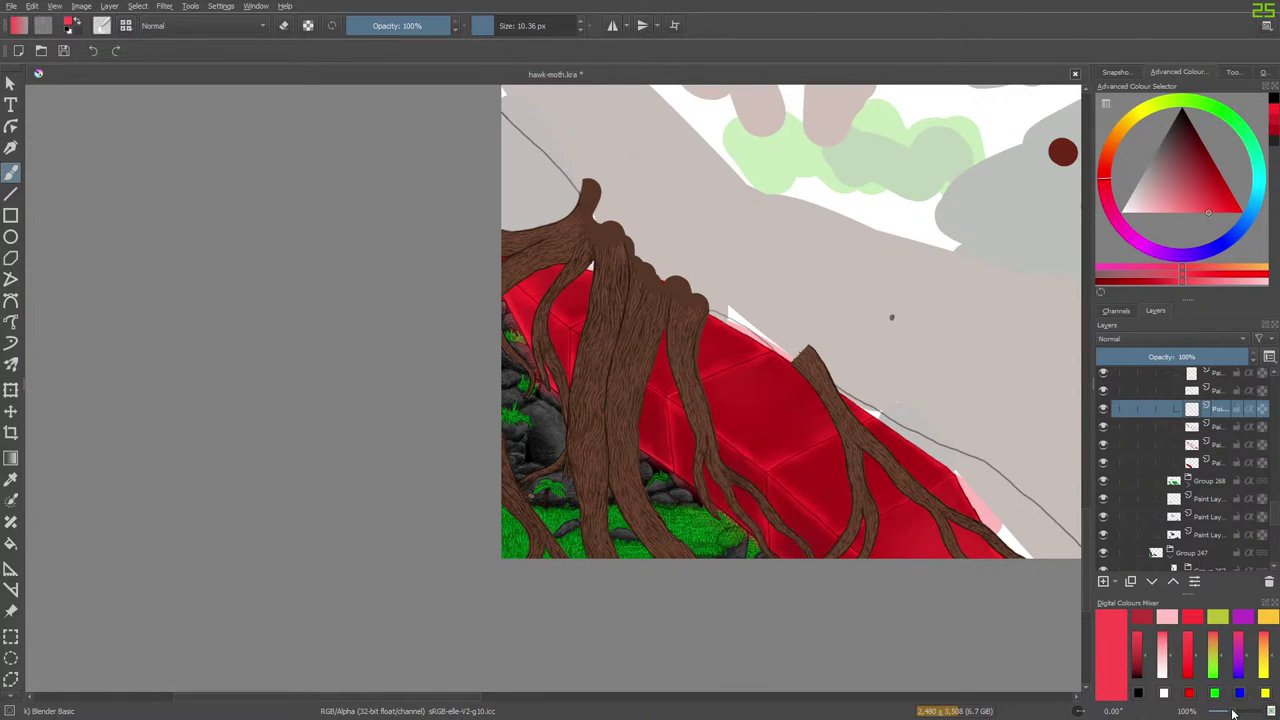
{"action": "scroll", "coordinate": [1232, 713], "scroll_direction": "up", "scroll_amount": 1}
{"action": "scroll", "coordinate": [1232, 713], "scroll_direction": "down", "scroll_amount": 1}
{"action": "scroll", "coordinate": [1232, 714], "scroll_direction": "up", "scroll_amount": 1}
{"action": "scroll", "coordinate": [1232, 714], "scroll_direction": "down", "scroll_amount": 1}
{"action": "scroll", "coordinate": [1232, 713], "scroll_direction": "up", "scroll_amount": 2}
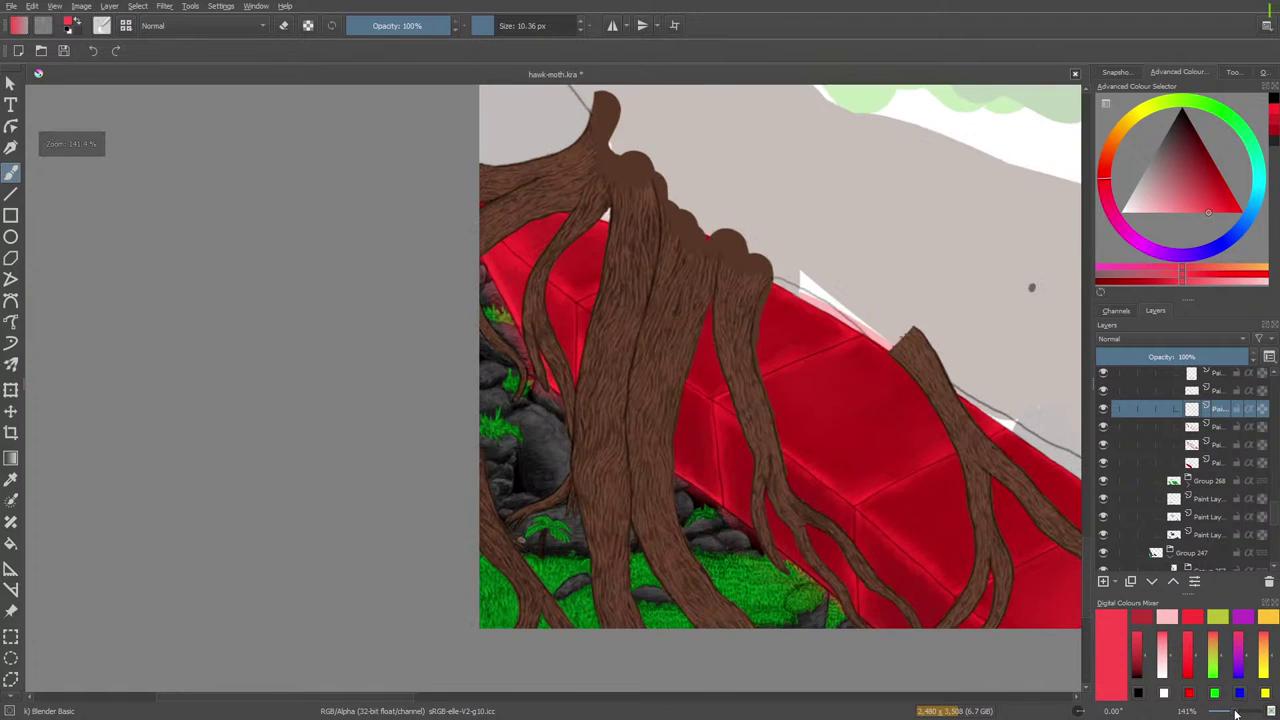
{"action": "scroll", "coordinate": [1232, 713], "scroll_direction": "down", "scroll_amount": 2}
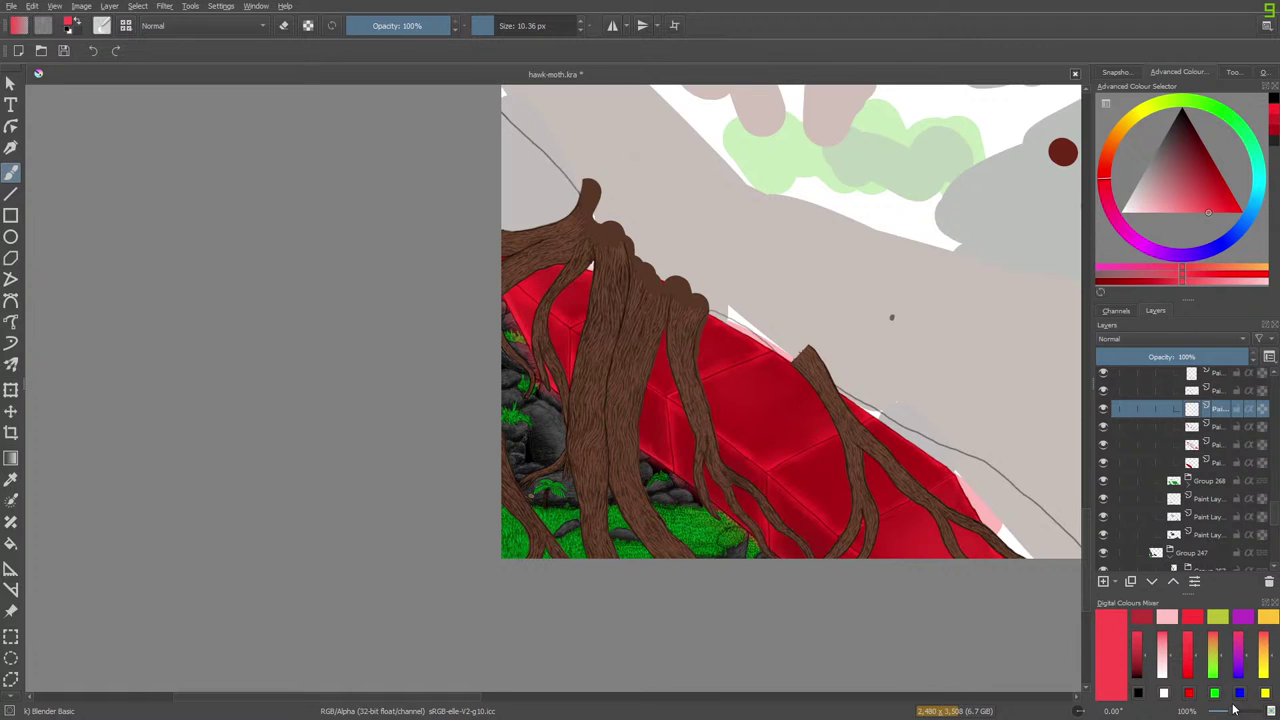
{"action": "left_click_drag", "start_coordinate": [1233, 709], "coordinate": [1232, 709]}
Select the paint layer directly below the glow layer and sample a bright red from the block between the roots as the brush colour.
{"action": "left_click", "coordinate": [1220, 427]}
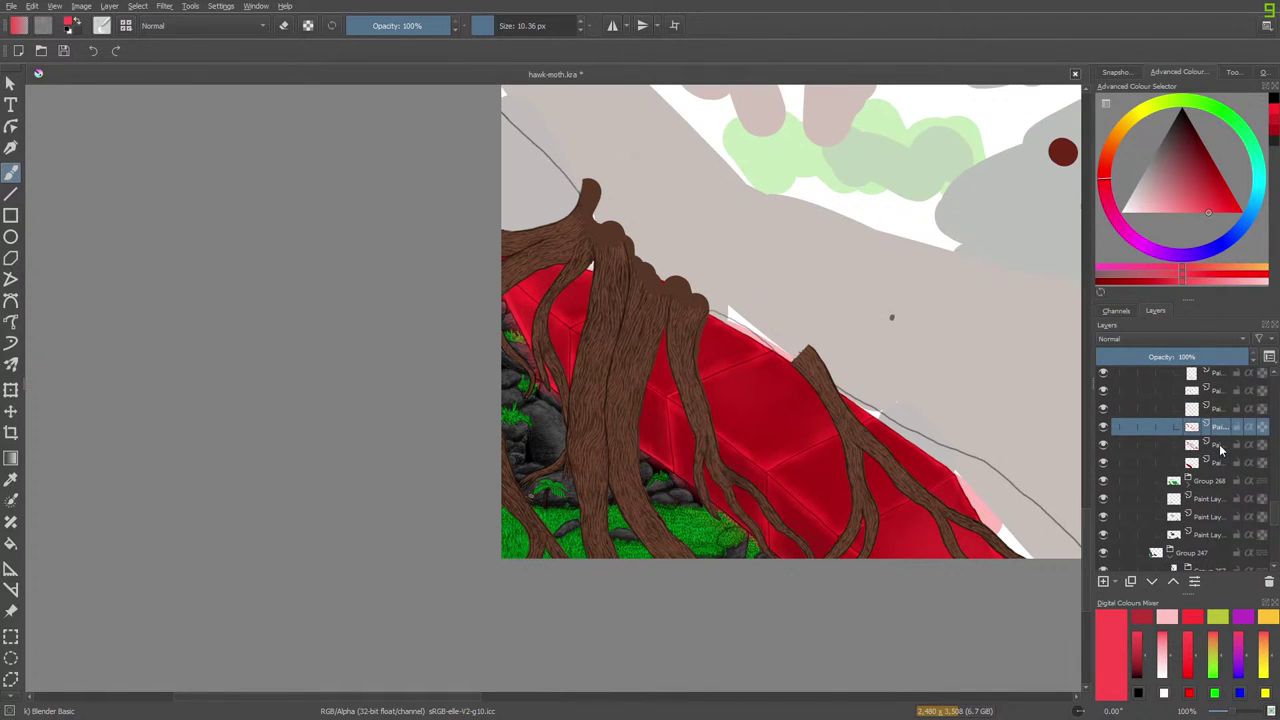
{"action": "left_click", "coordinate": [1219, 449]}
{"action": "left_click", "coordinate": [1218, 464]}
{"action": "left_click", "coordinate": [1217, 425]}
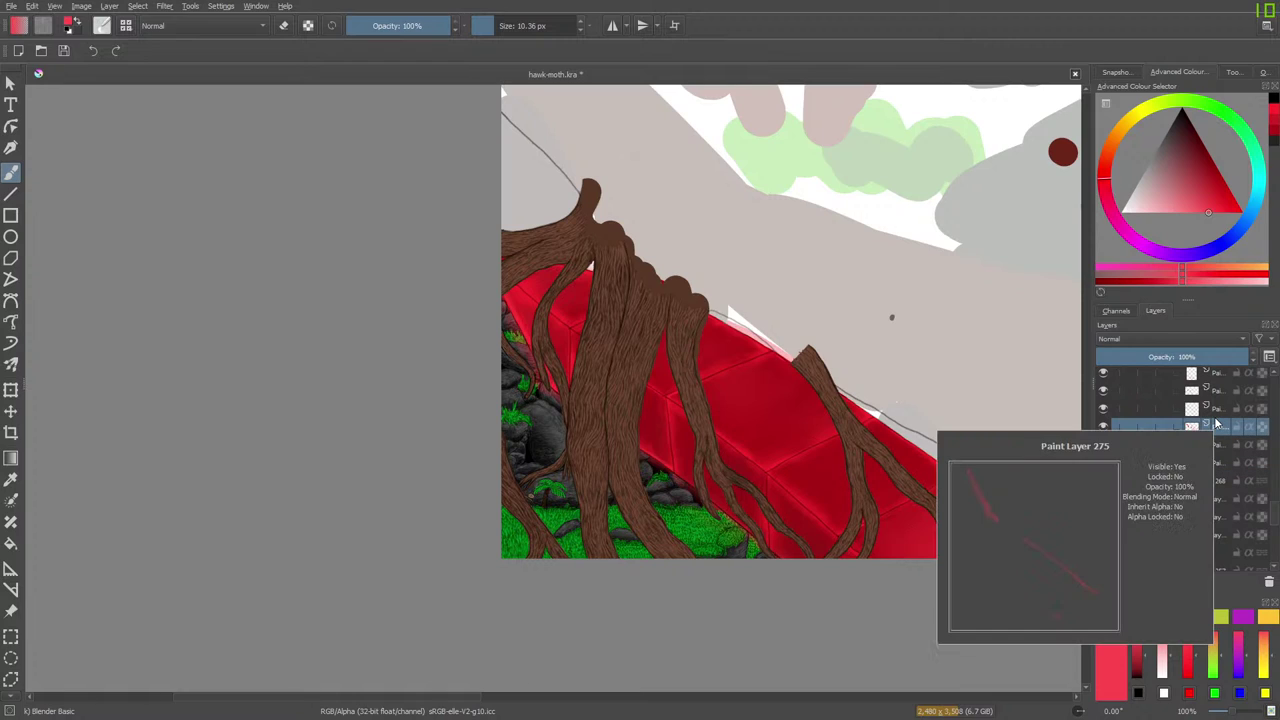
{"action": "left_click", "coordinate": [11, 479]}
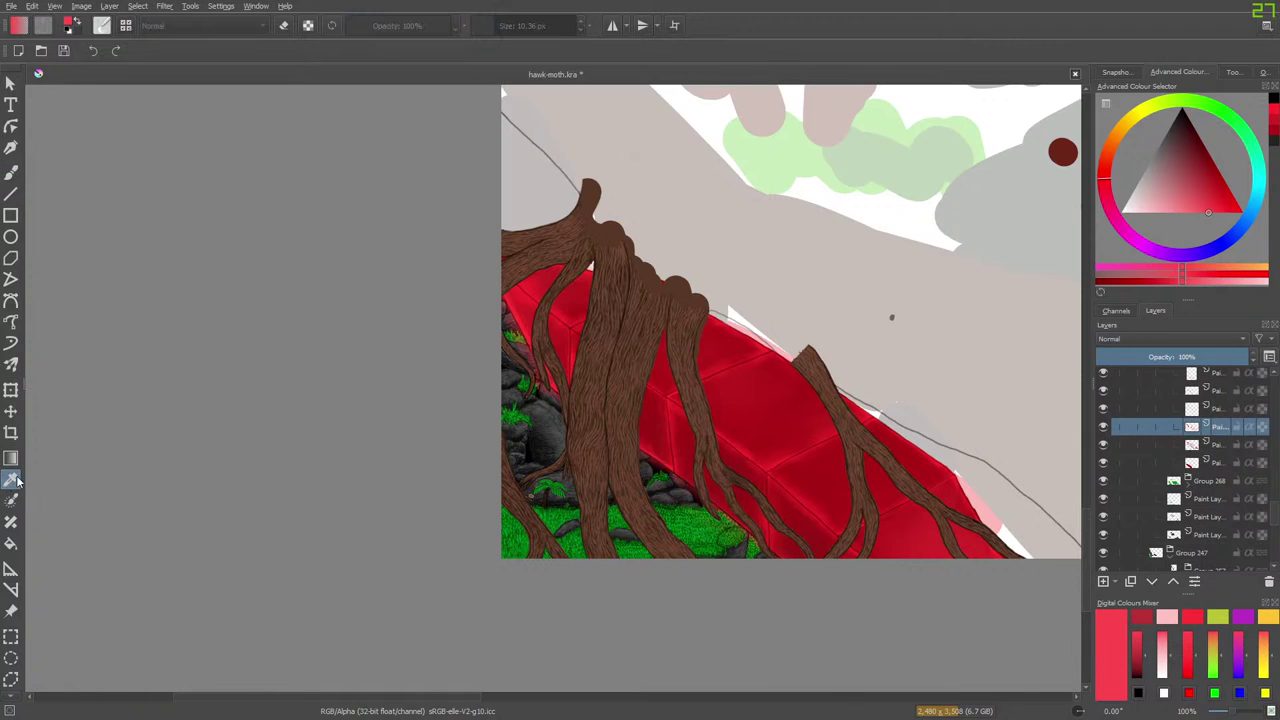
{"action": "left_click", "coordinate": [680, 396]}
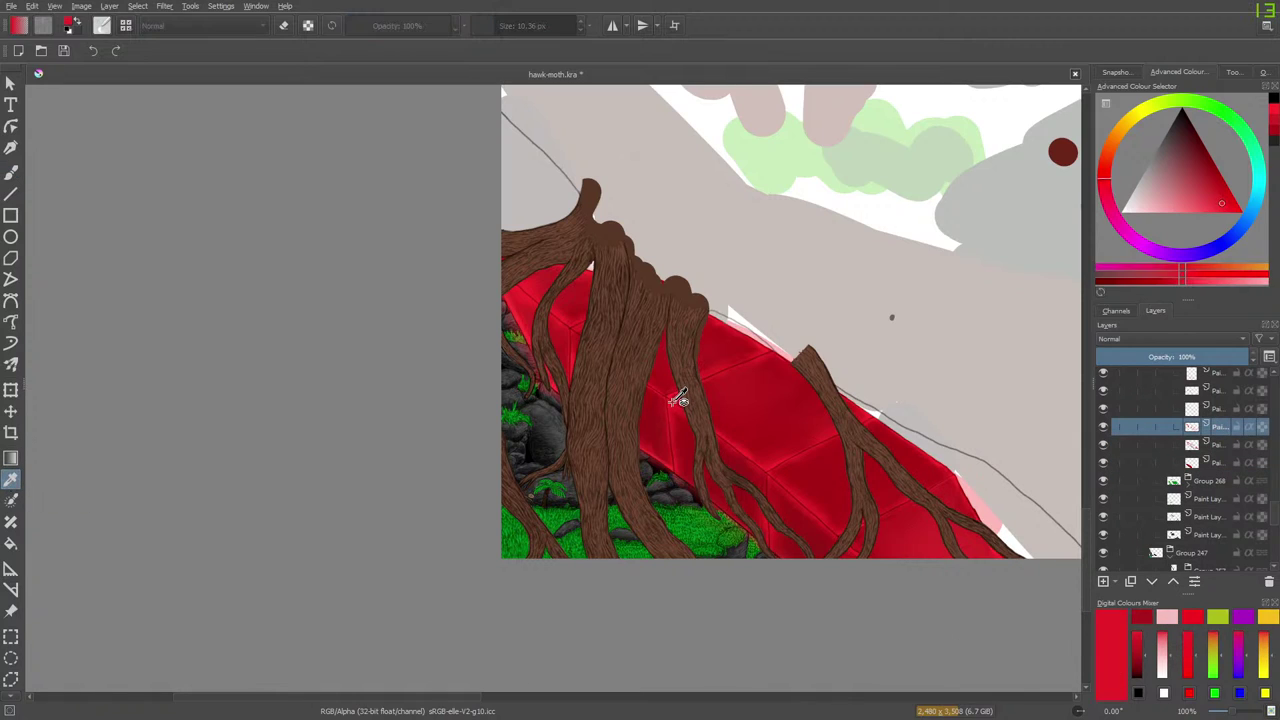
{"action": "left_click", "coordinate": [11, 174]}
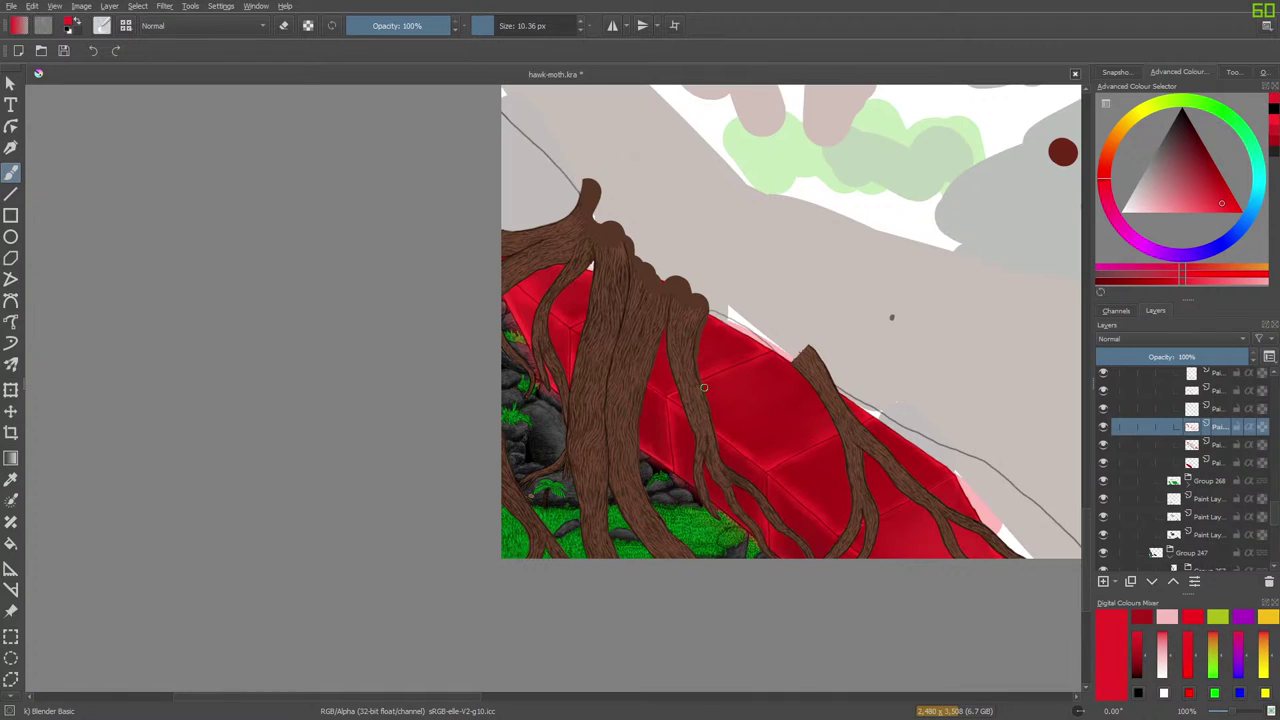
Paint the sampled red and a slightly lighter red in patches over the blocks using the Basic-2 Opacity brush at 100% opacity and 20.95 px.
{"action": "left_click", "coordinate": [101, 25]}
{"action": "left_click", "coordinate": [213, 170]}
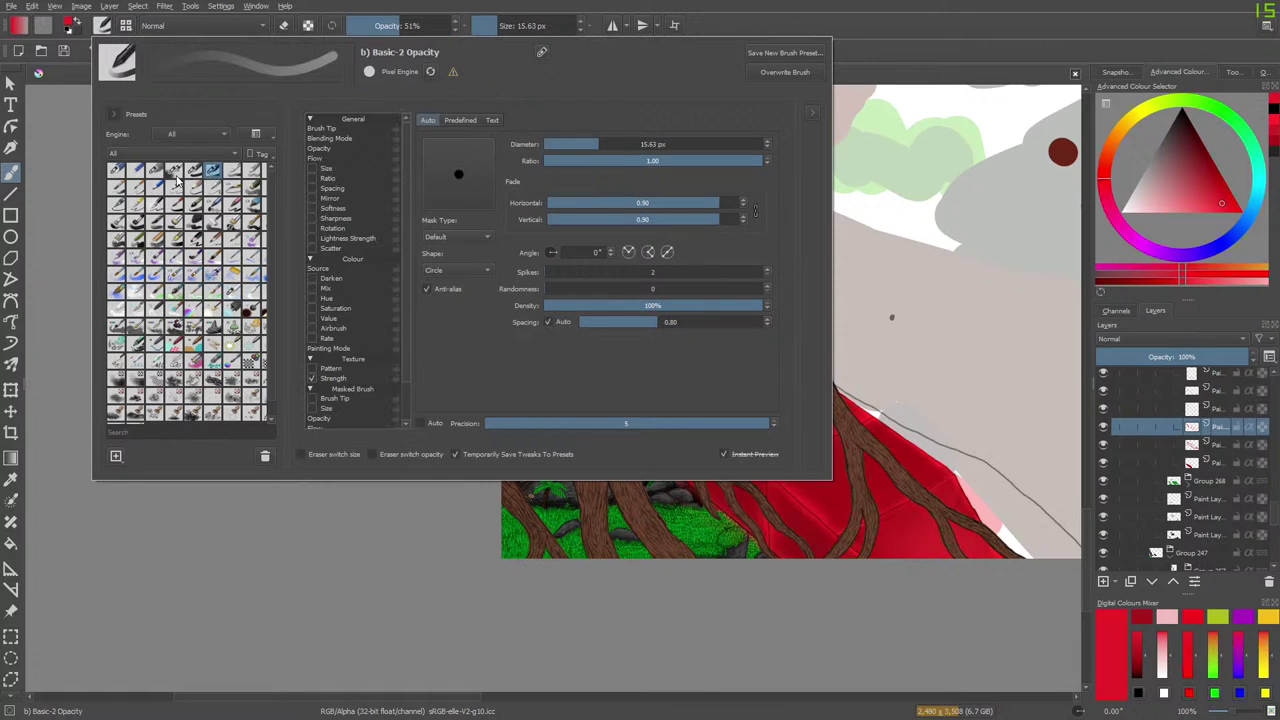
{"action": "right_click", "coordinate": [75, 215]}
{"action": "left_click", "coordinate": [652, 418]}
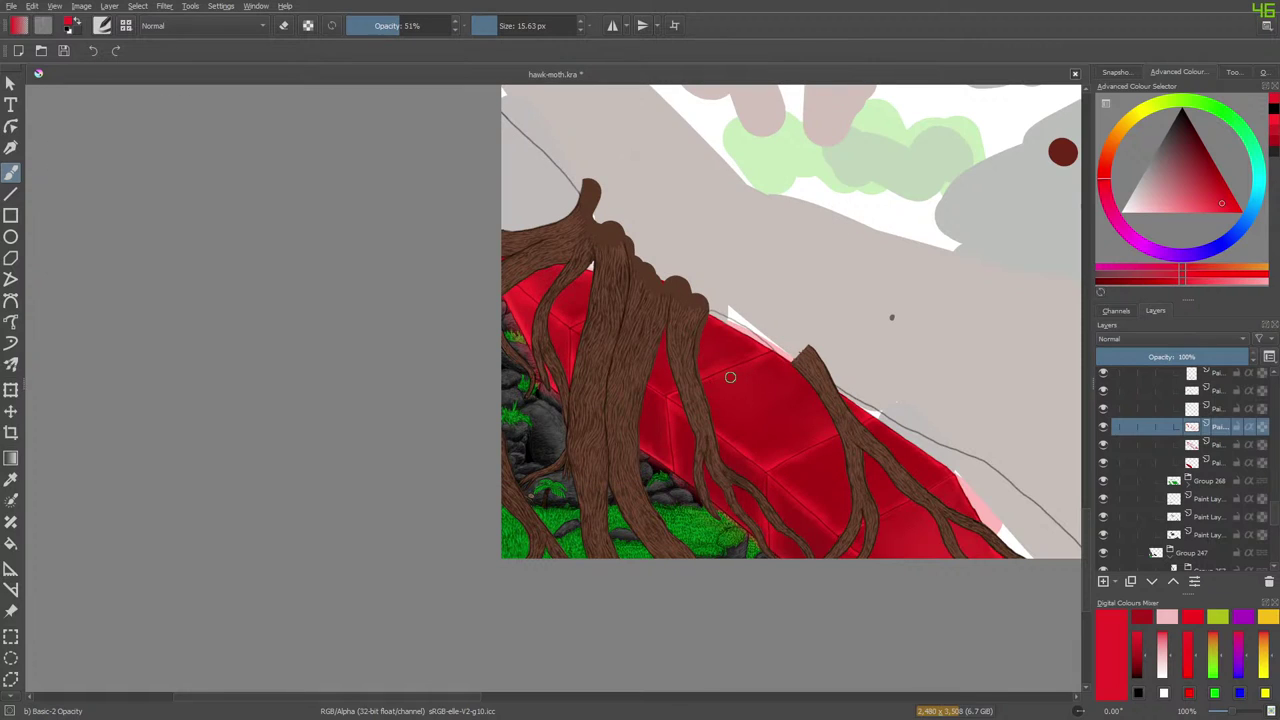
{"action": "mouse_move", "coordinate": [508, 27]}
{"action": "left_mouse_down"}
{"action": "mouse_move", "coordinate": [523, 27]}
{"action": "mouse_move", "coordinate": [500, 28]}
{"action": "left_mouse_up"}
{"action": "left_click_drag", "start_coordinate": [382, 27], "coordinate": [481, 30]}
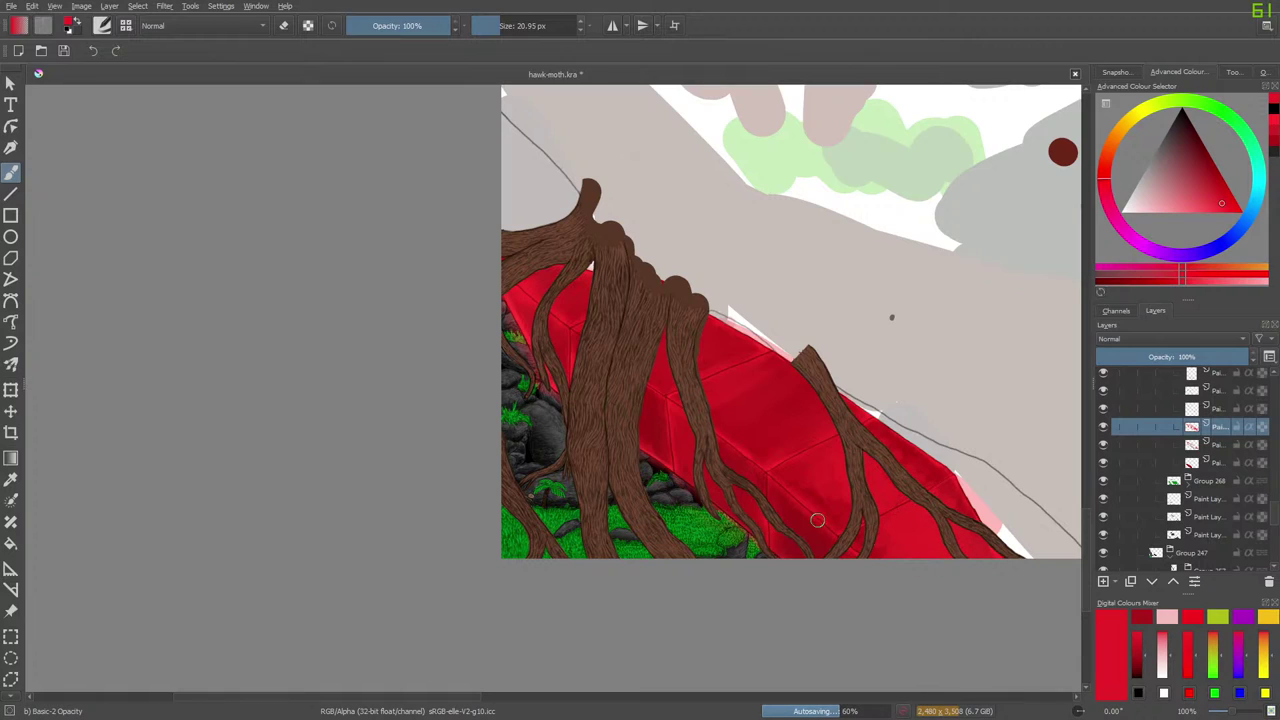
{"action": "right_click", "coordinate": [632, 392]}
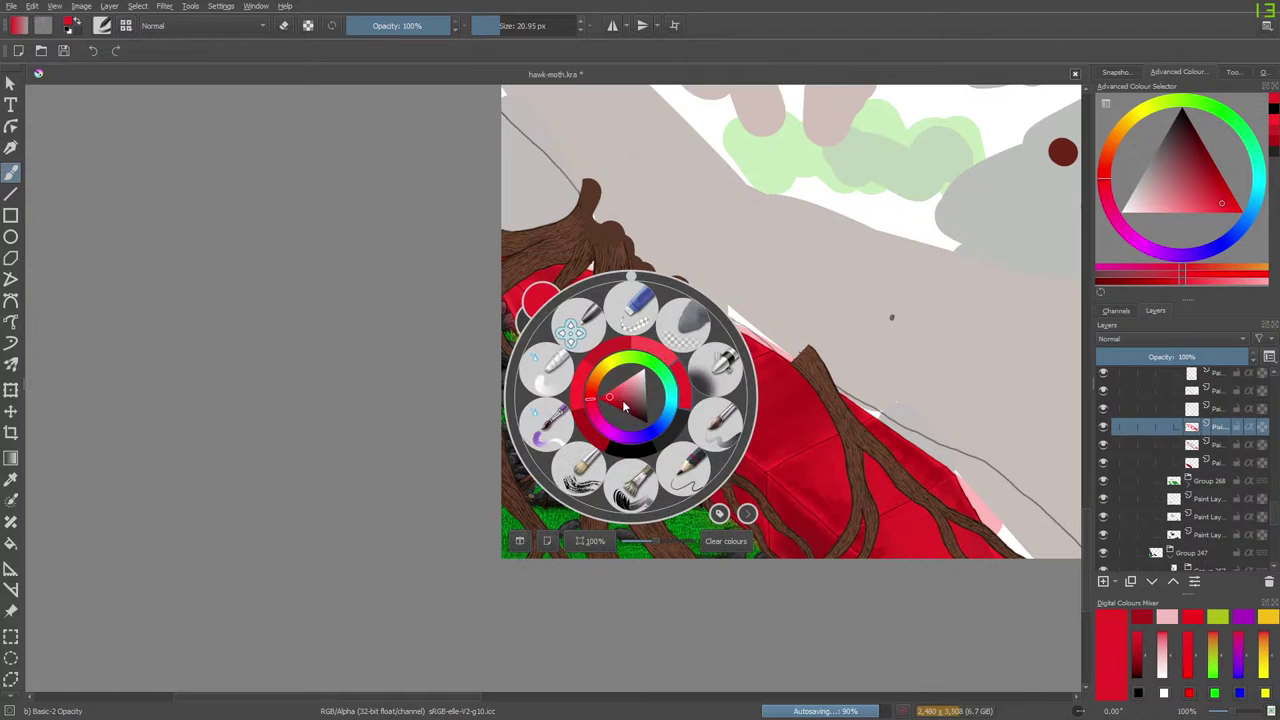
{"action": "left_click", "coordinate": [608, 394]}
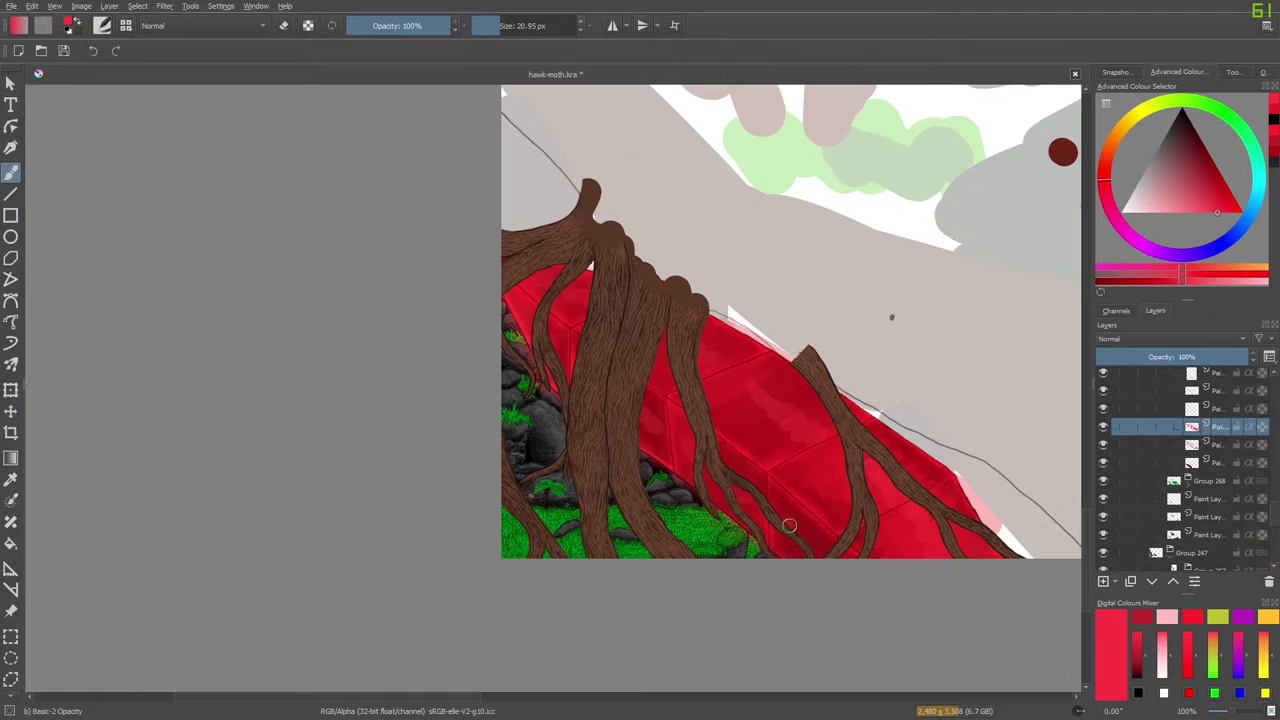
Smooth the painted red patches on the blocks together with the Blender Basic brush at 24.01 px.
{"action": "right_click", "coordinate": [632, 321]}
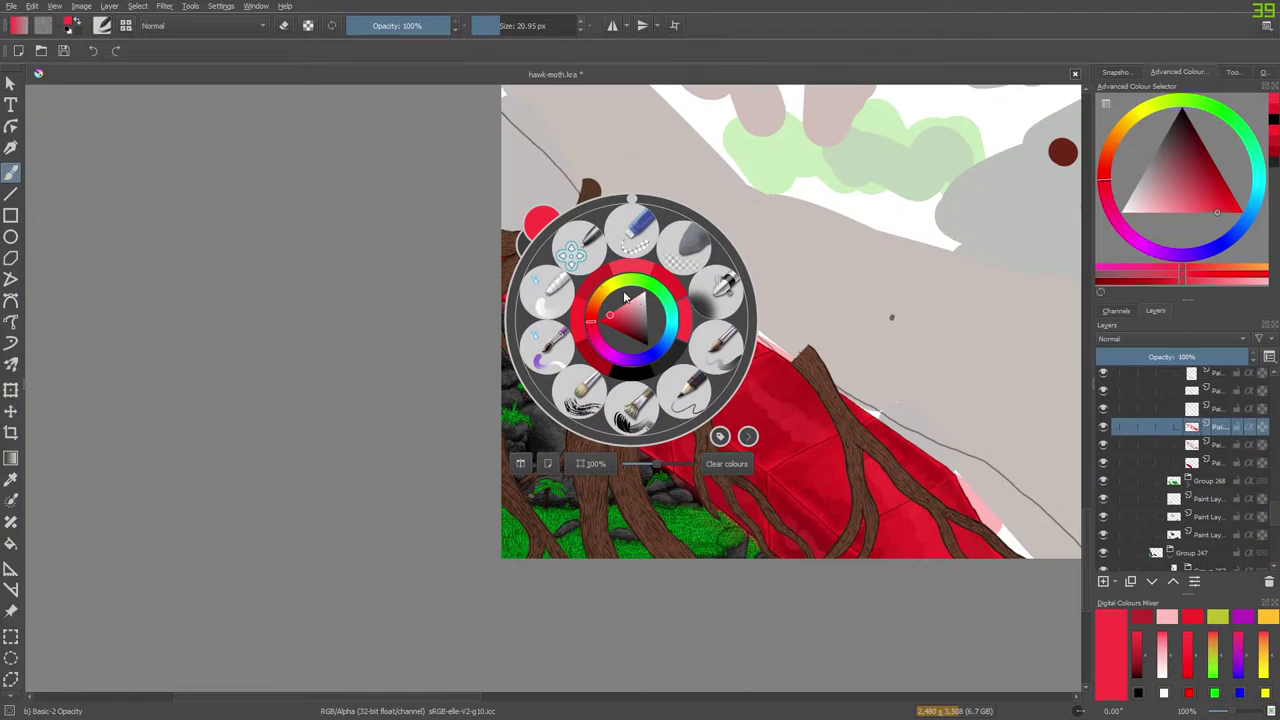
{"action": "left_click", "coordinate": [546, 292]}
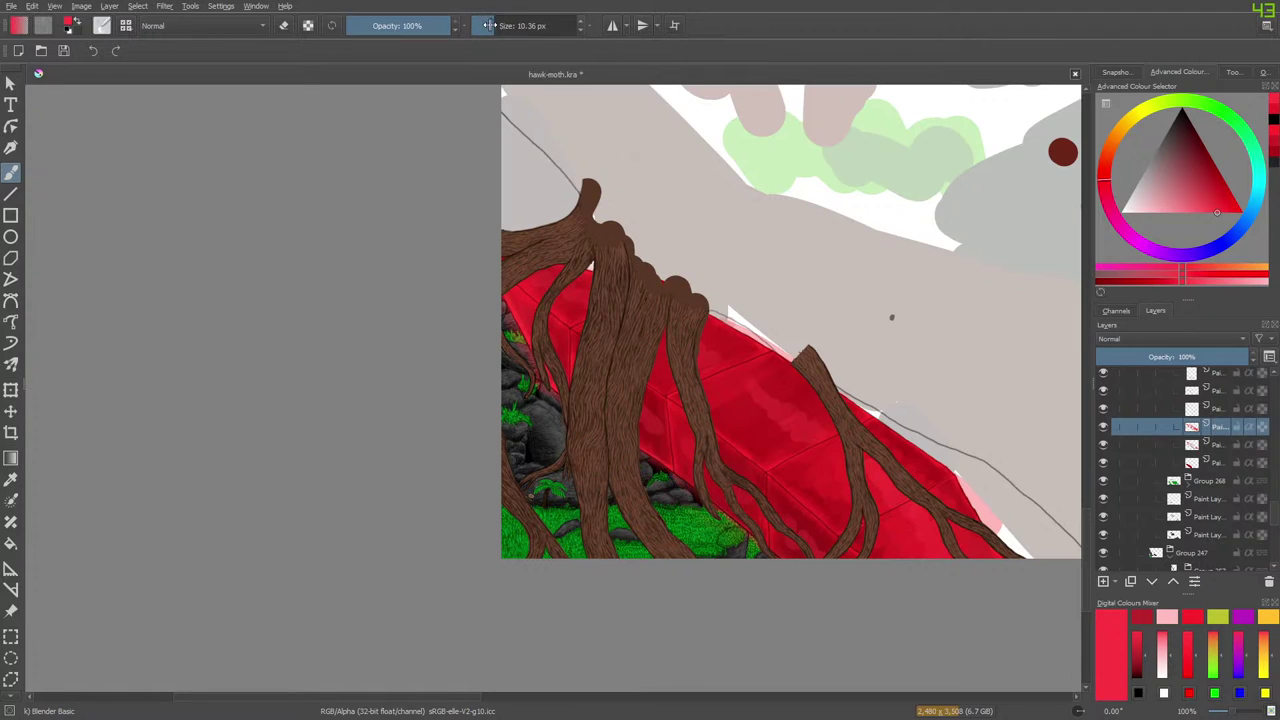
{"action": "left_click_drag", "start_coordinate": [488, 25], "coordinate": [502, 25]}
{"action": "mouse_move", "coordinate": [1229, 710]}
{"action": "left_mouse_down"}
{"action": "mouse_move", "coordinate": [1218, 712]}
{"action": "mouse_move", "coordinate": [1231, 712]}
{"action": "left_mouse_up"}
Sample a deeper red from the large block and paint it over the block faces with the Basic-2 Opacity brush at 20.95 px.
{"action": "left_click", "coordinate": [11, 479]}
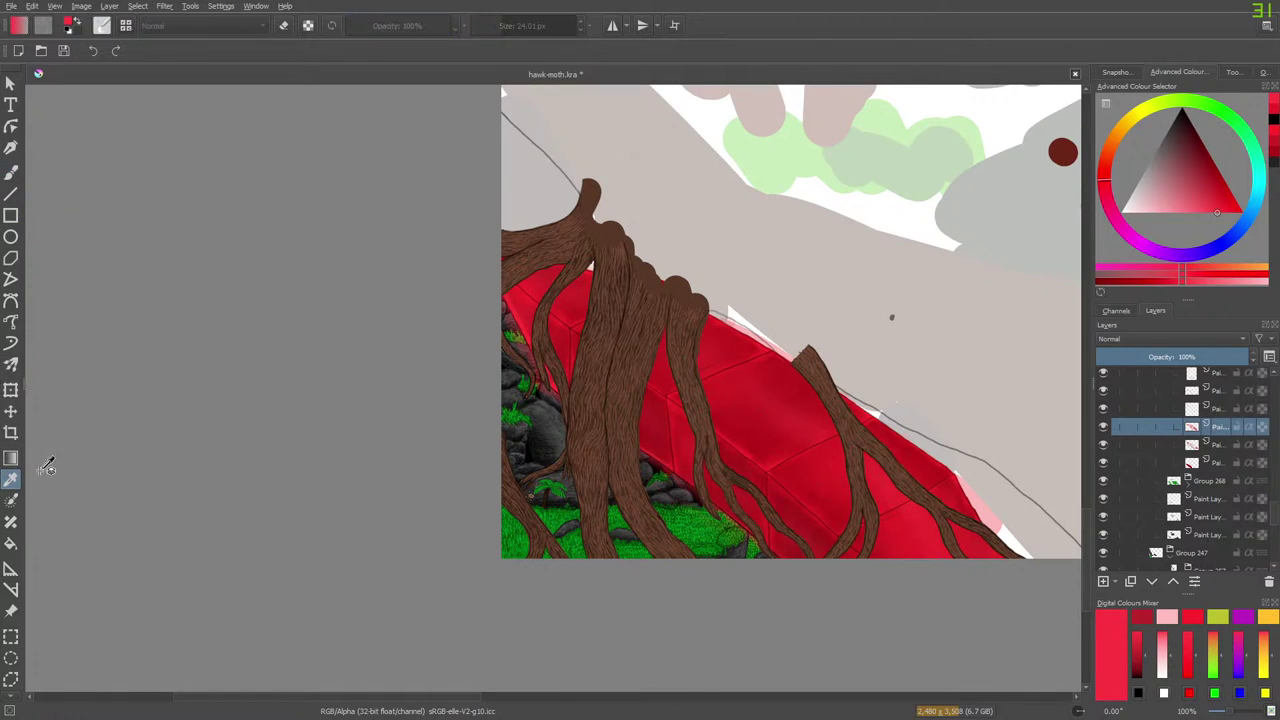
{"action": "left_click", "coordinate": [754, 452]}
{"action": "left_click", "coordinate": [8, 170]}
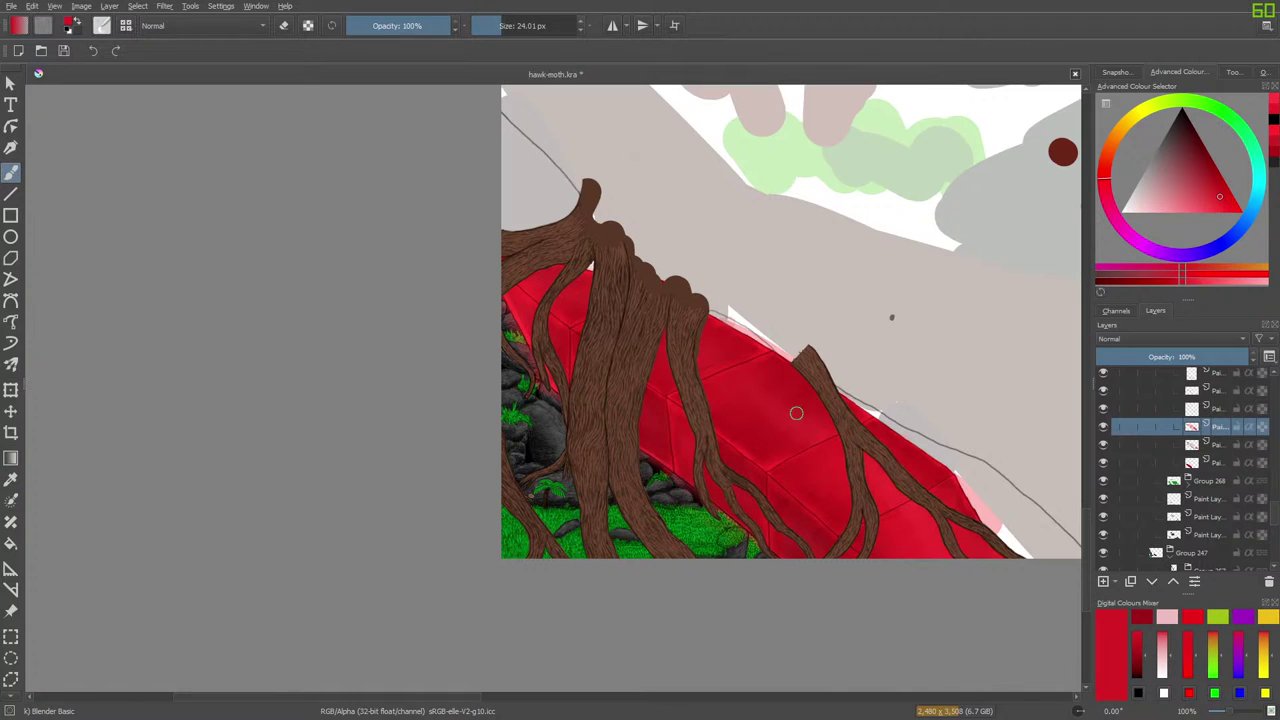
{"action": "left_click", "coordinate": [100, 27]}
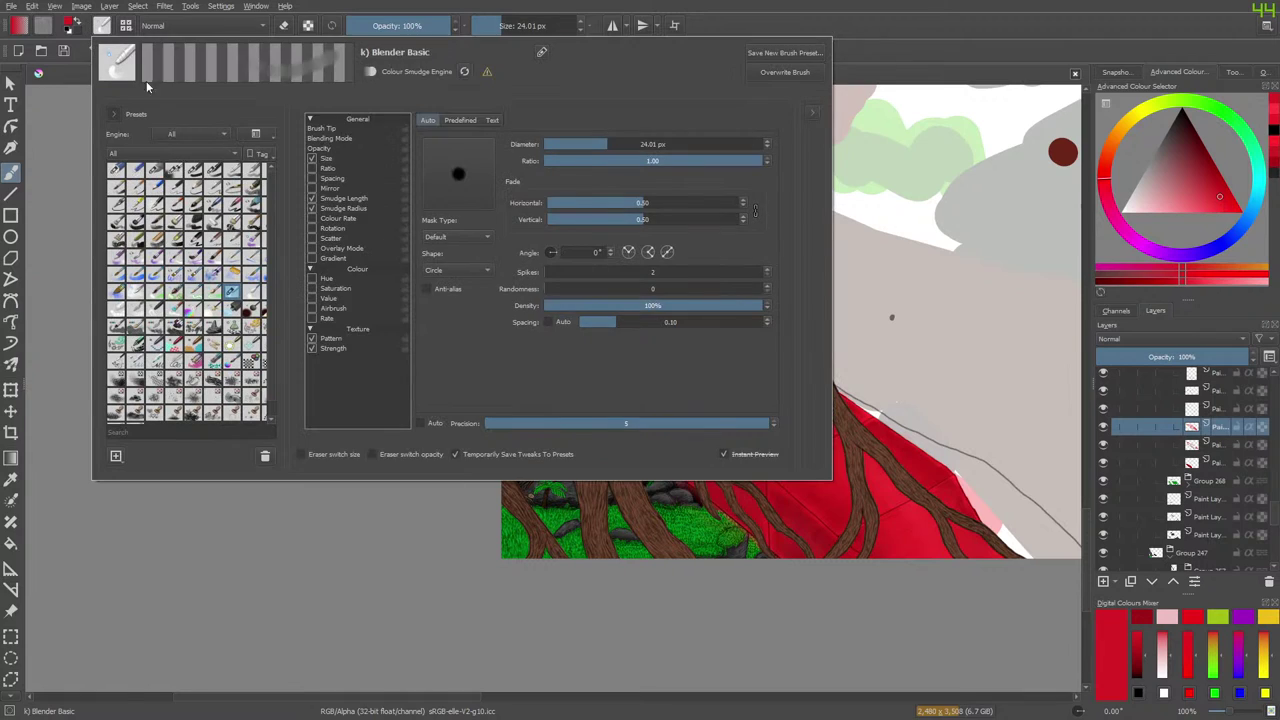
{"action": "left_click", "coordinate": [212, 172]}
{"action": "right_click", "coordinate": [791, 516]}
{"action": "left_click", "coordinate": [745, 349]}
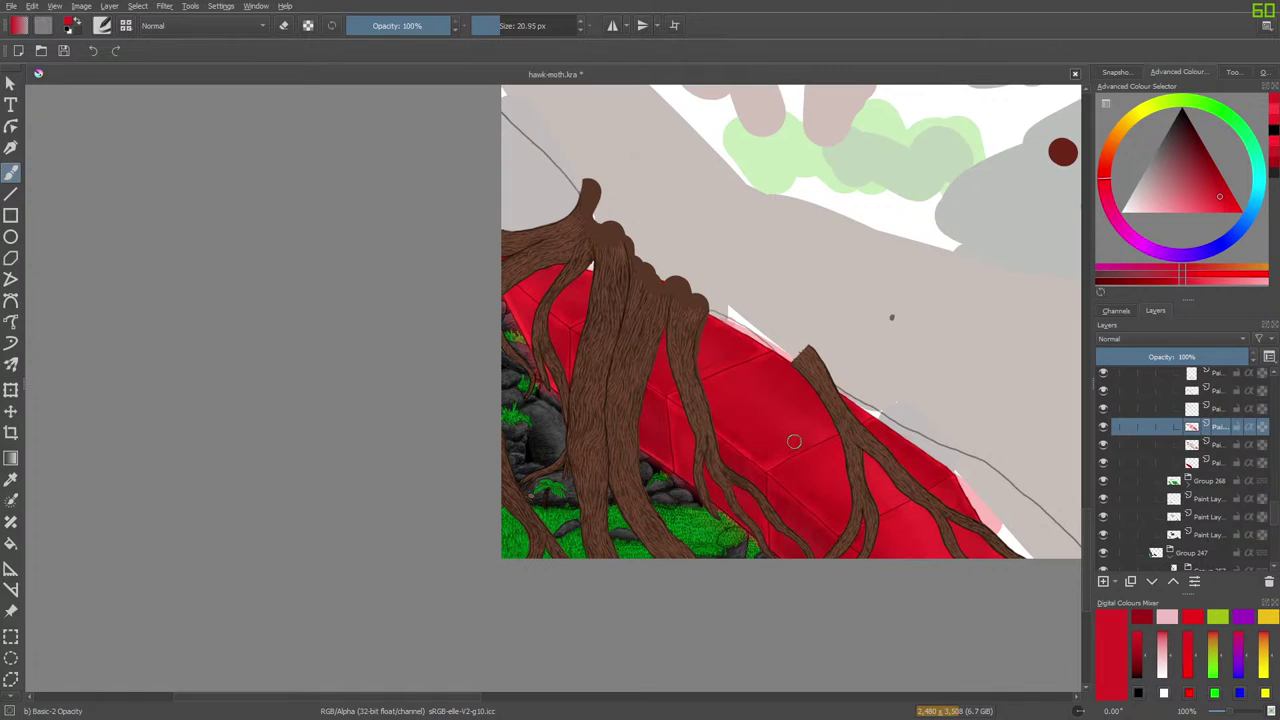
Lighten the brush red slightly and smooth the reds on the large block faces with the Blender Basic brush at 24.01 px.
{"action": "right_click", "coordinate": [345, 400]}
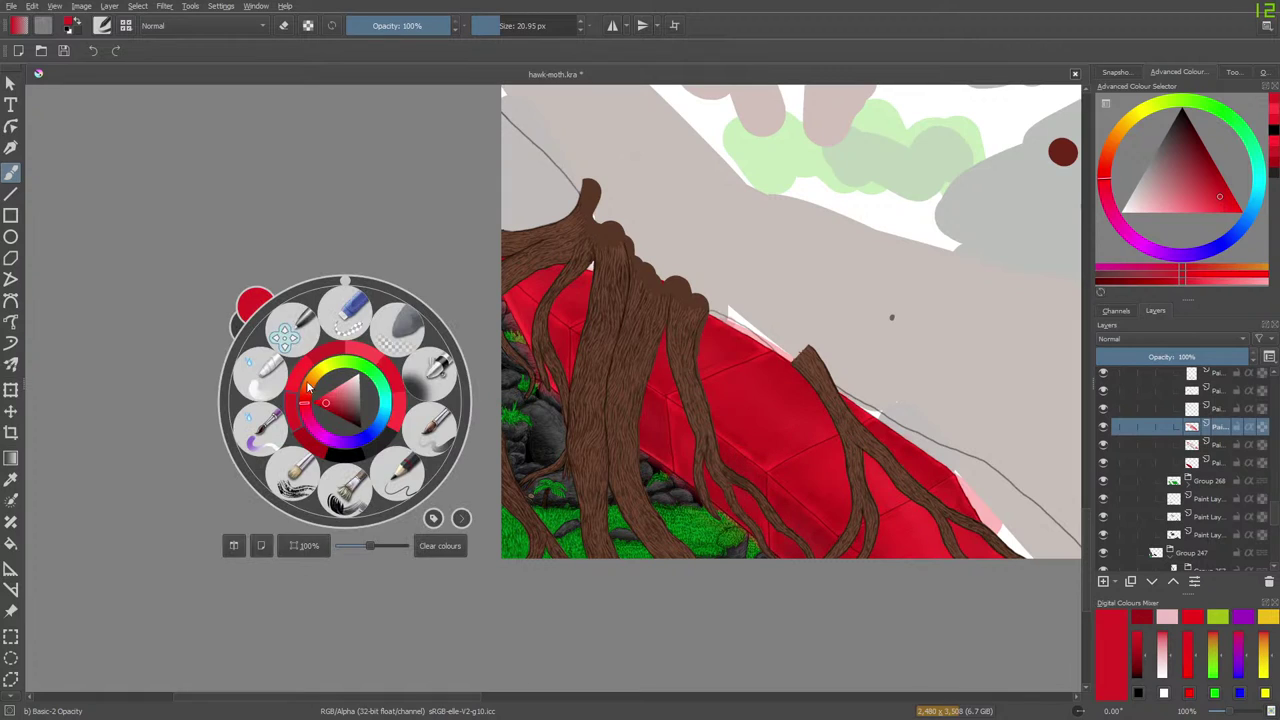
{"action": "left_click_drag", "start_coordinate": [324, 401], "coordinate": [324, 395]}
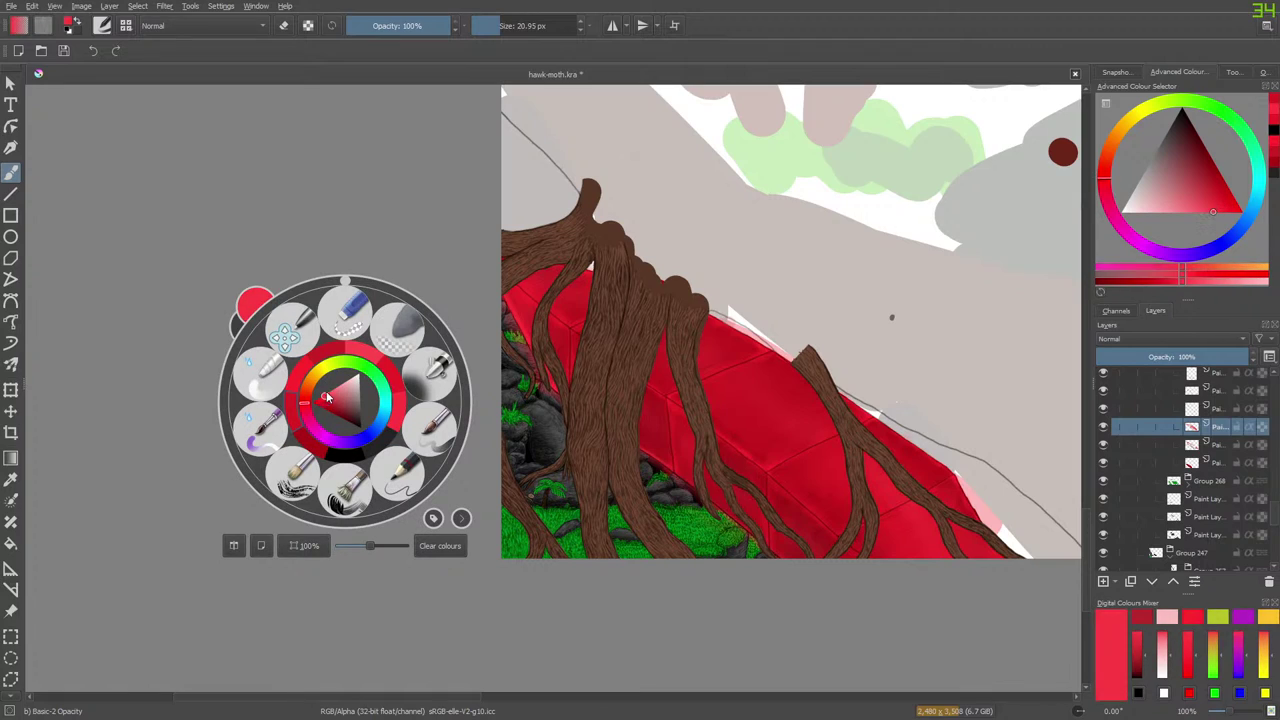
{"action": "right_click", "coordinate": [324, 395]}
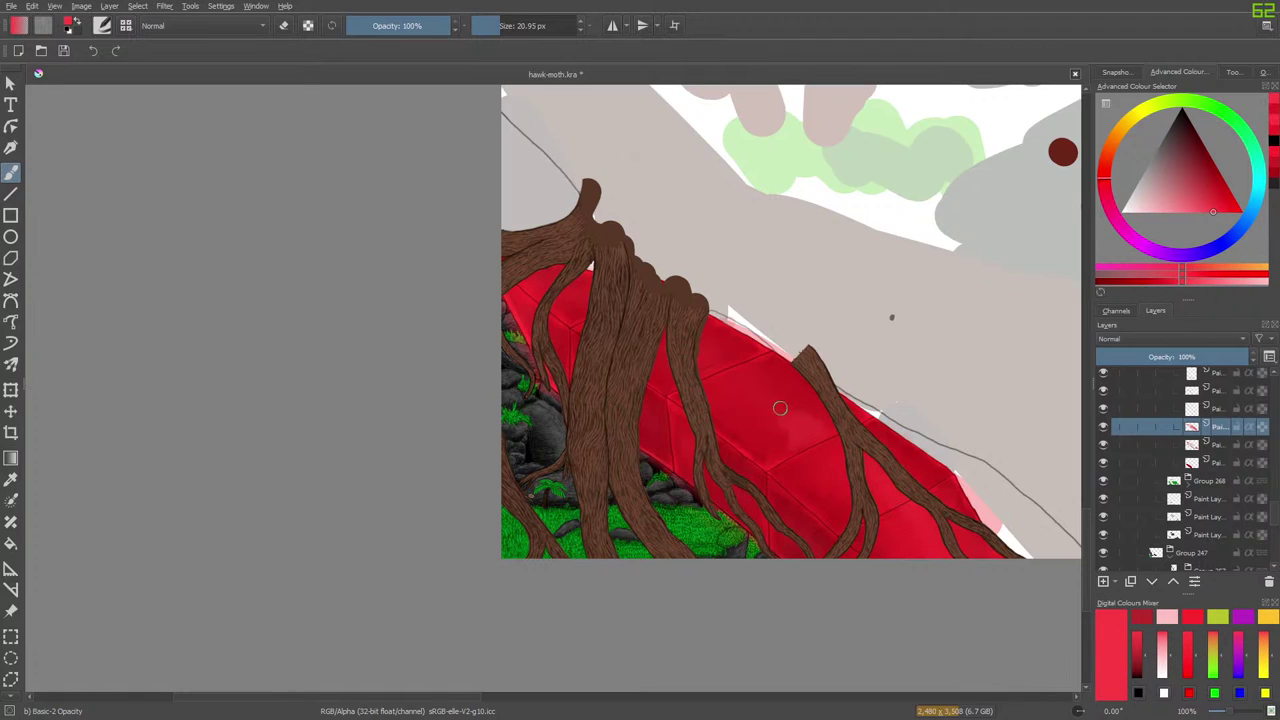
{"action": "right_click", "coordinate": [710, 364]}
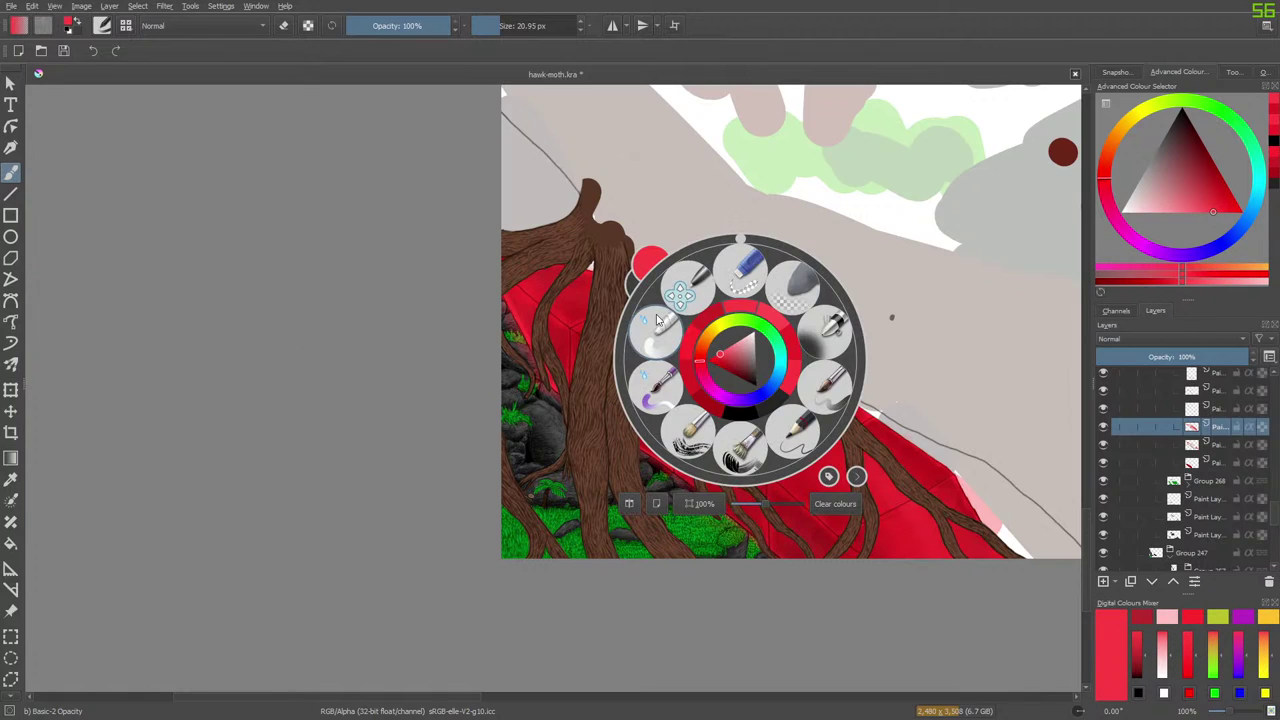
{"action": "left_click", "coordinate": [659, 321]}
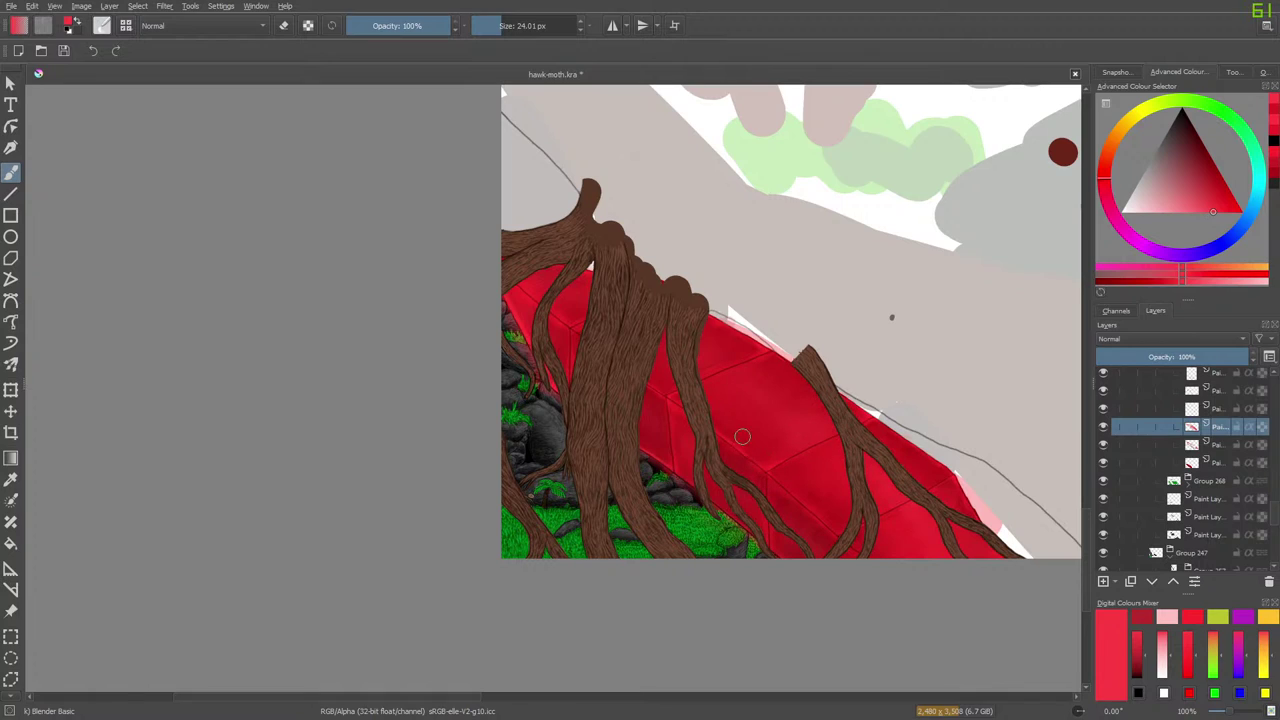
{"action": "right_click", "coordinate": [788, 490]}
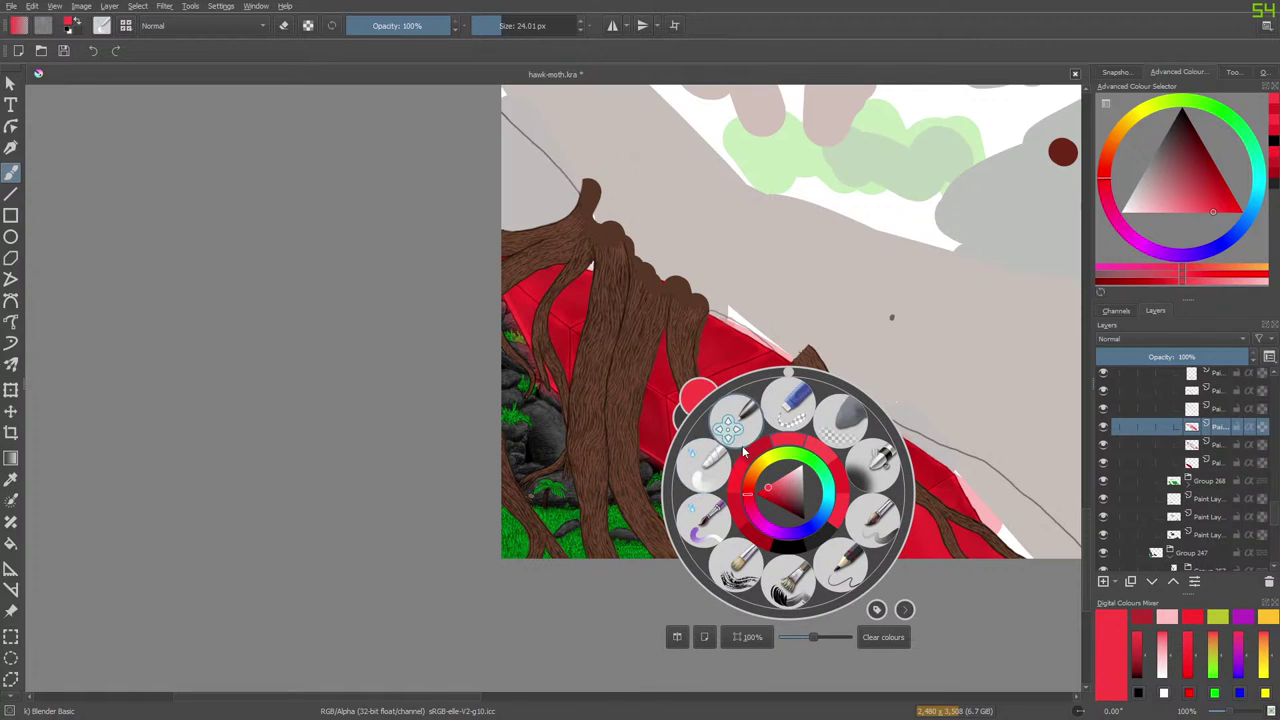
{"action": "right_click", "coordinate": [743, 452]}
{"action": "right_click", "coordinate": [616, 316]}
{"action": "right_click", "coordinate": [572, 320]}
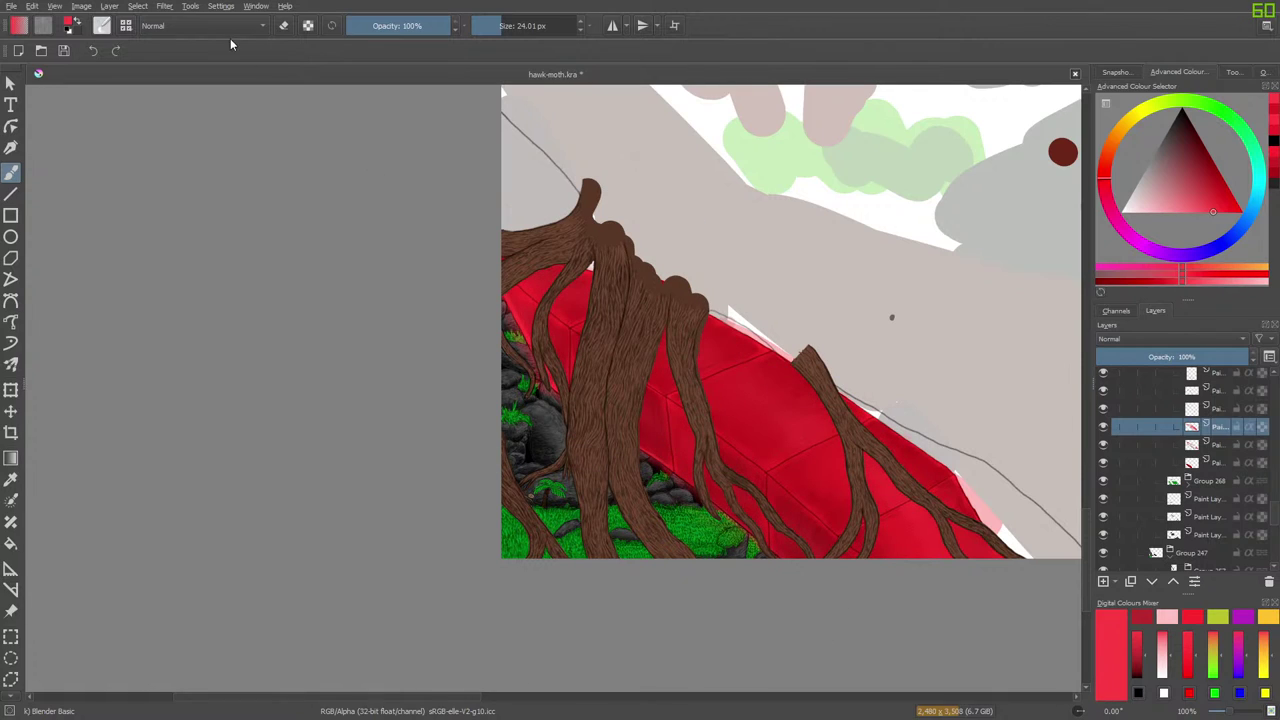
Switch to the Basic-2 Opacity brush at 20.95 px, undo a trial light-red stroke on the lowest block, and save the painting.
{"action": "left_click", "coordinate": [103, 26]}
{"action": "left_click", "coordinate": [211, 172]}
{"action": "left_click", "coordinate": [83, 54]}
{"action": "left_click_drag", "start_coordinate": [788, 535], "coordinate": [808, 535]}
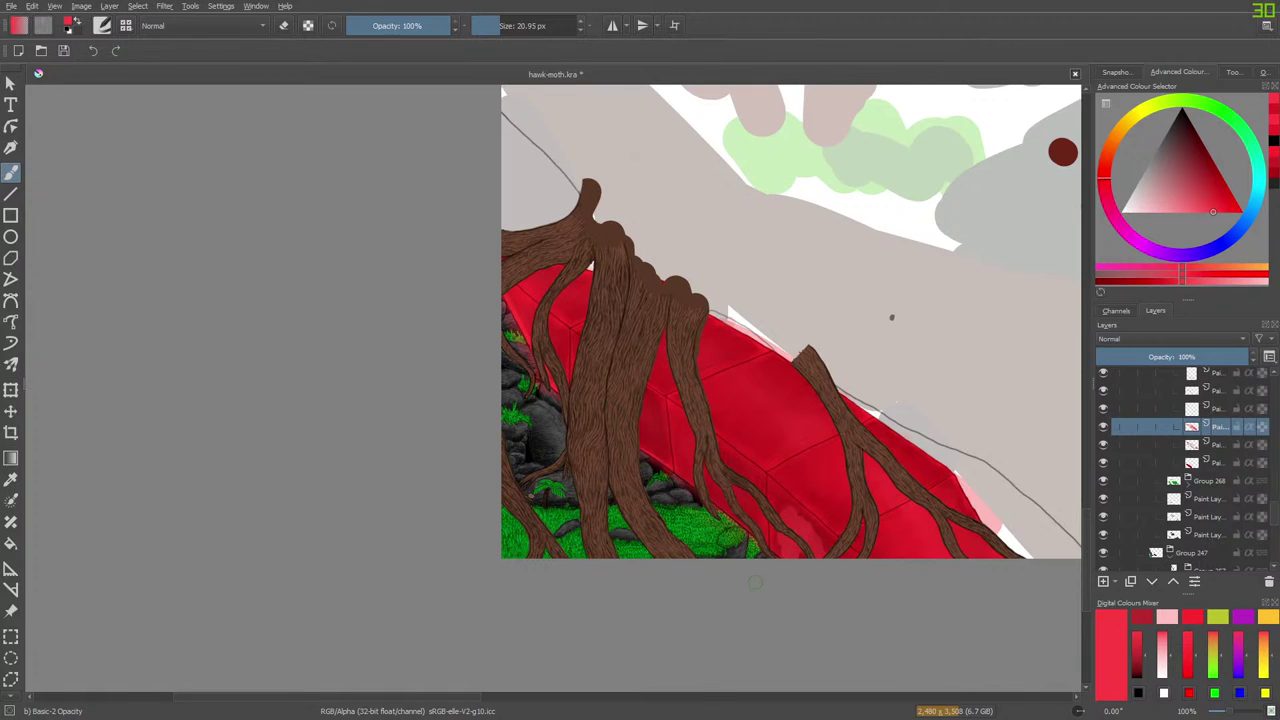
{"action": "key", "text": "ctrl+z"}
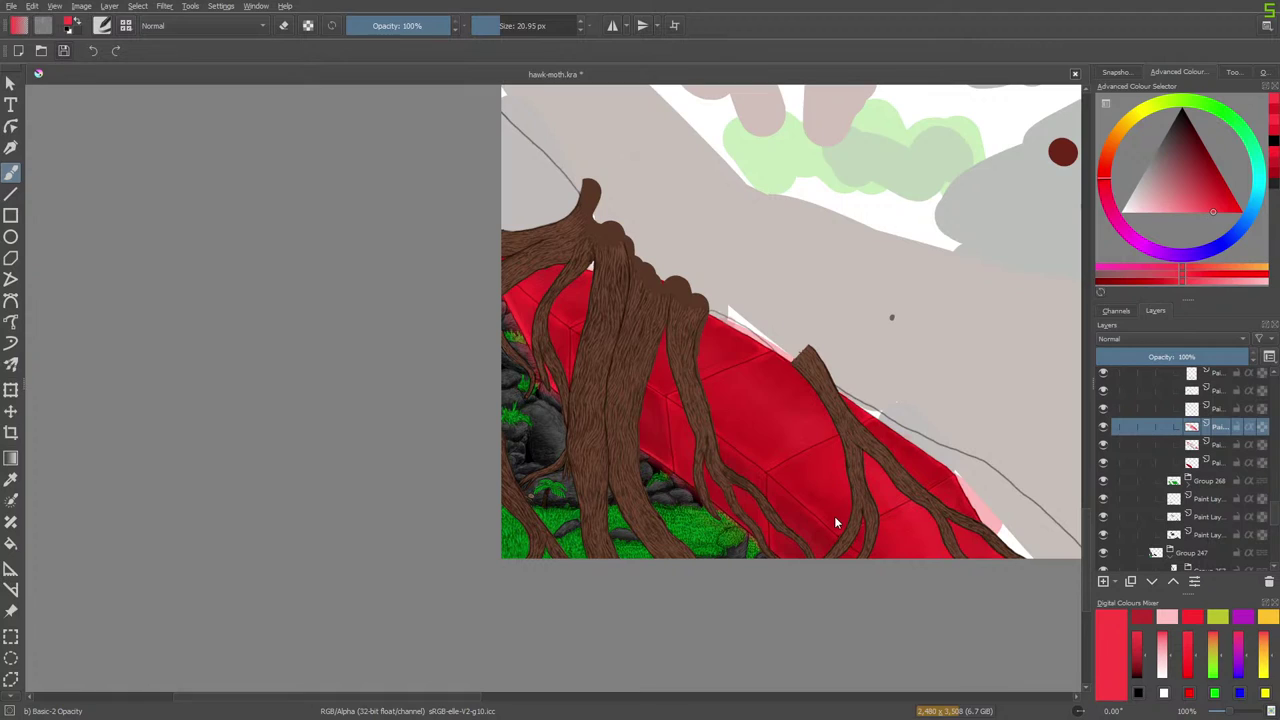
{"action": "key", "text": "ctrl+s"}
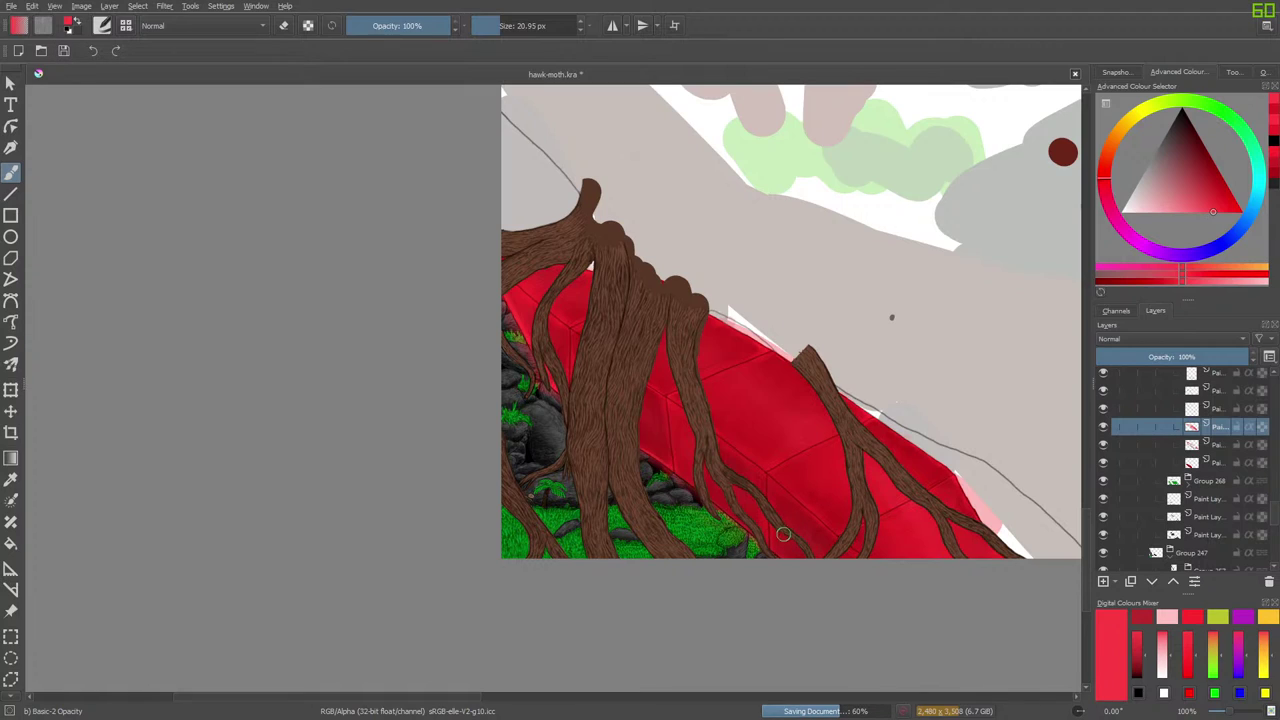
Paint a slightly deeper red on the lowest block between the roots and smooth it with the Blender Basic brush at 24.01 px.
{"action": "right_click", "coordinate": [838, 490]}
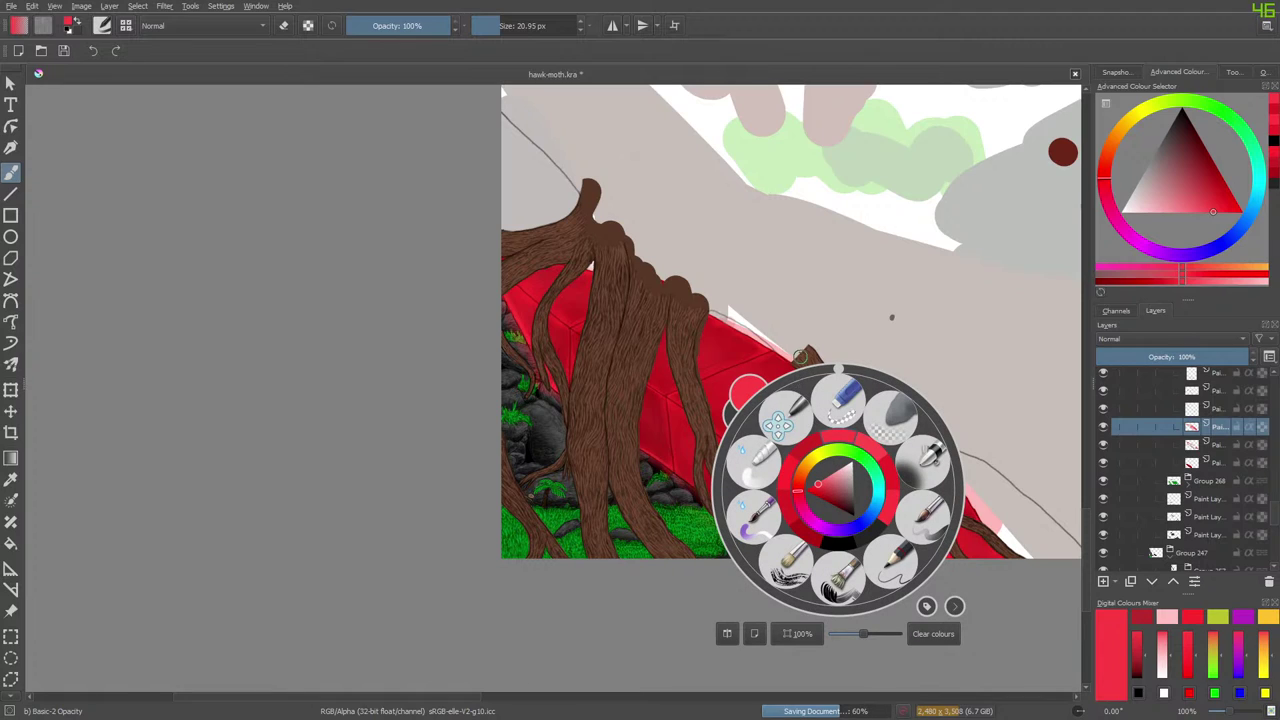
{"action": "left_click", "coordinate": [818, 489]}
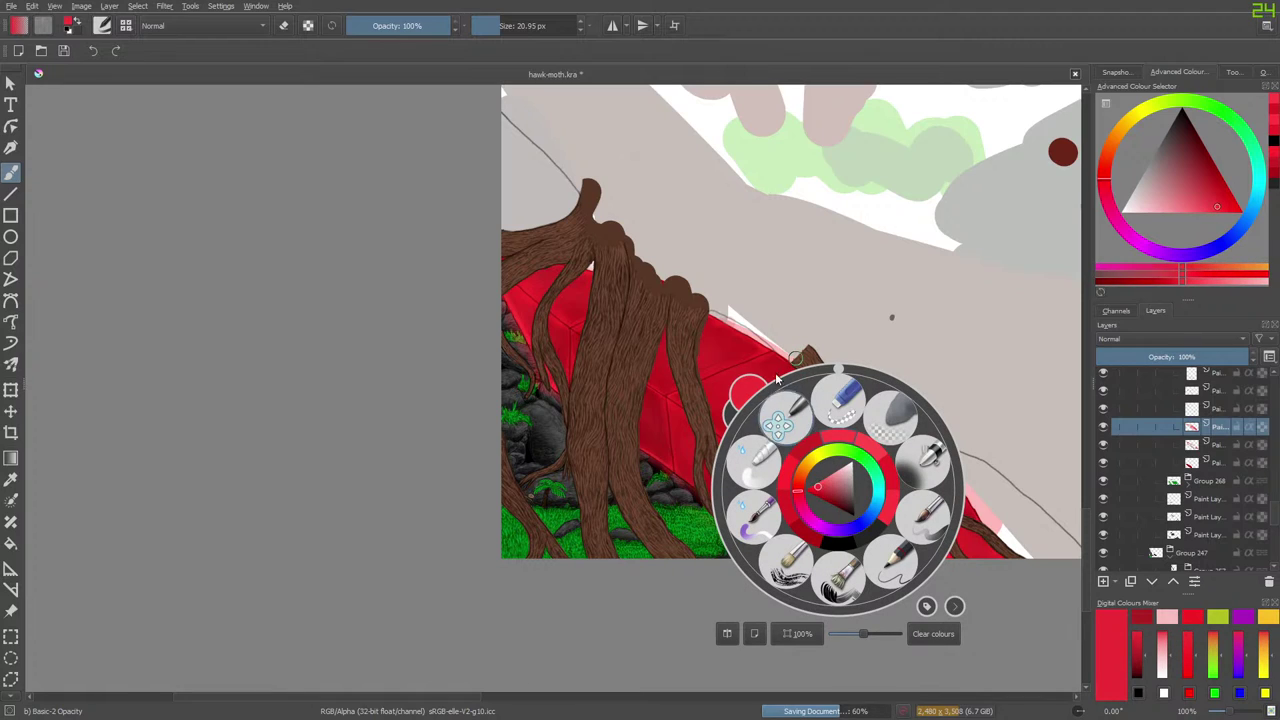
{"action": "left_click", "coordinate": [772, 332]}
{"action": "left_click_drag", "start_coordinate": [782, 526], "coordinate": [828, 560]}
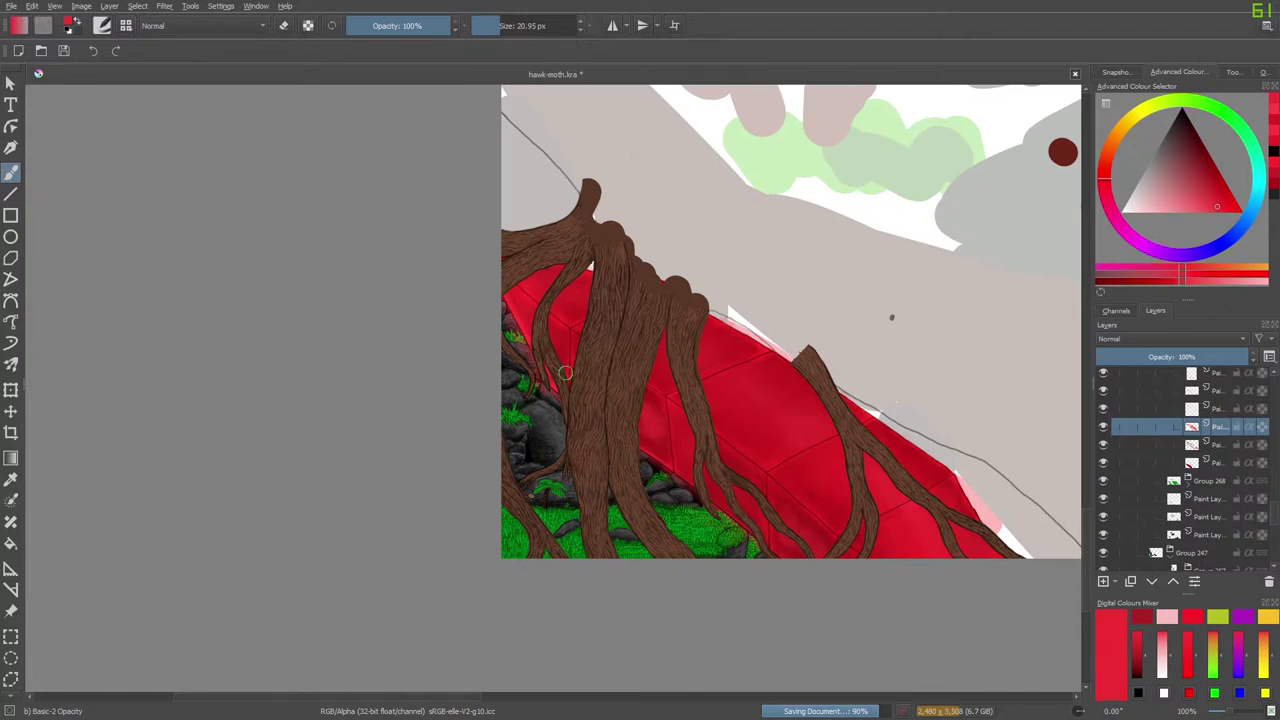
{"action": "right_click", "coordinate": [652, 386]}
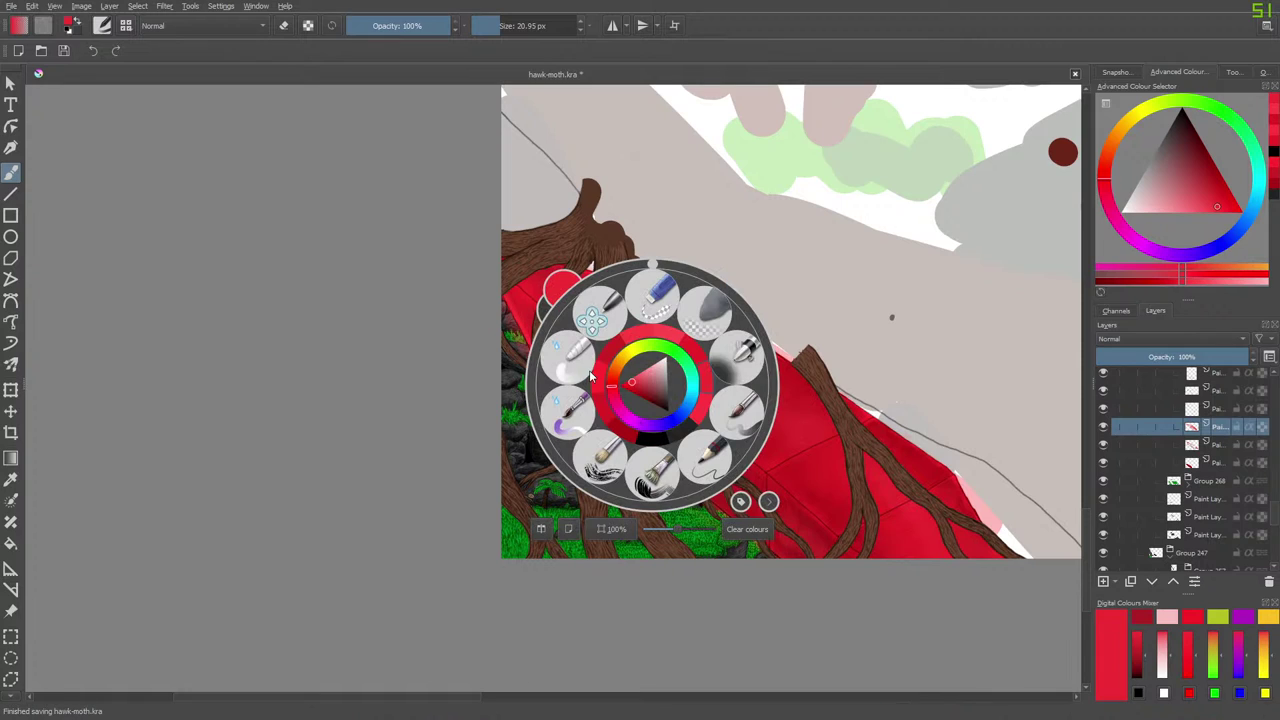
{"action": "left_click", "coordinate": [562, 351]}
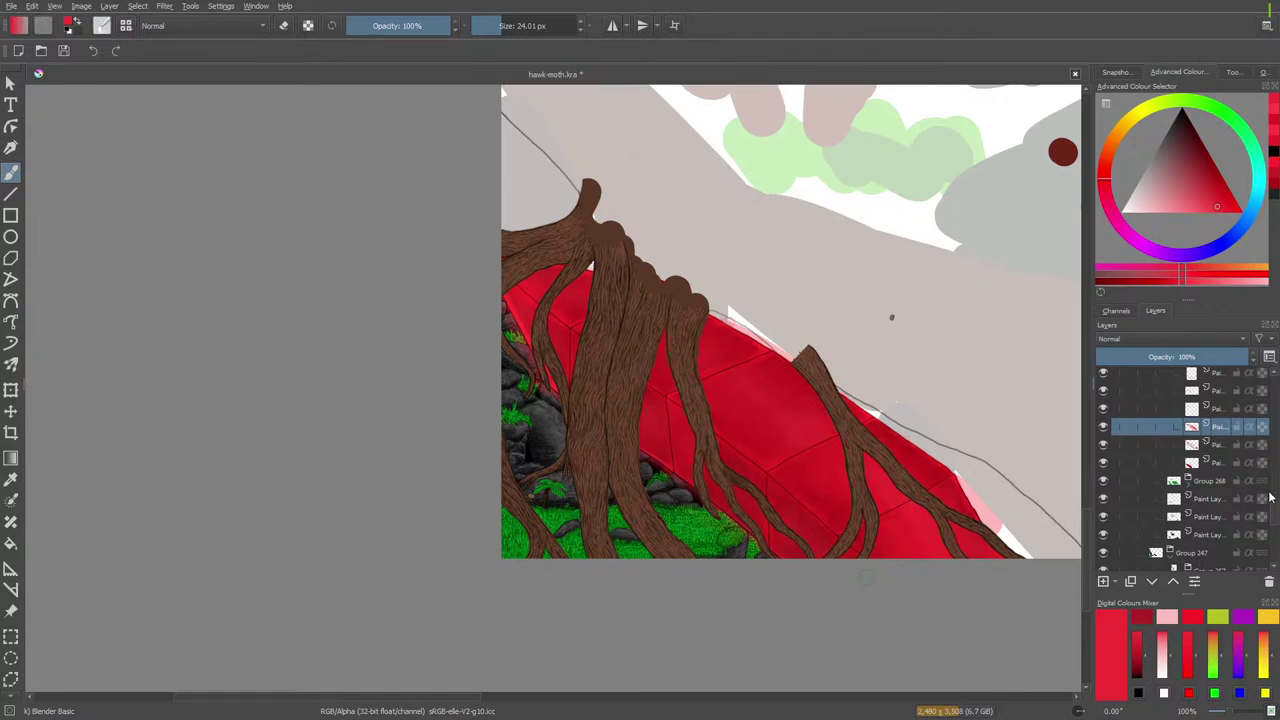
Collapse Group 228 and toggle the visibility of it and the paint layers above it to check what each contains.
{"action": "scroll", "coordinate": [1276, 515], "scroll_direction": "up", "scroll_amount": 2}
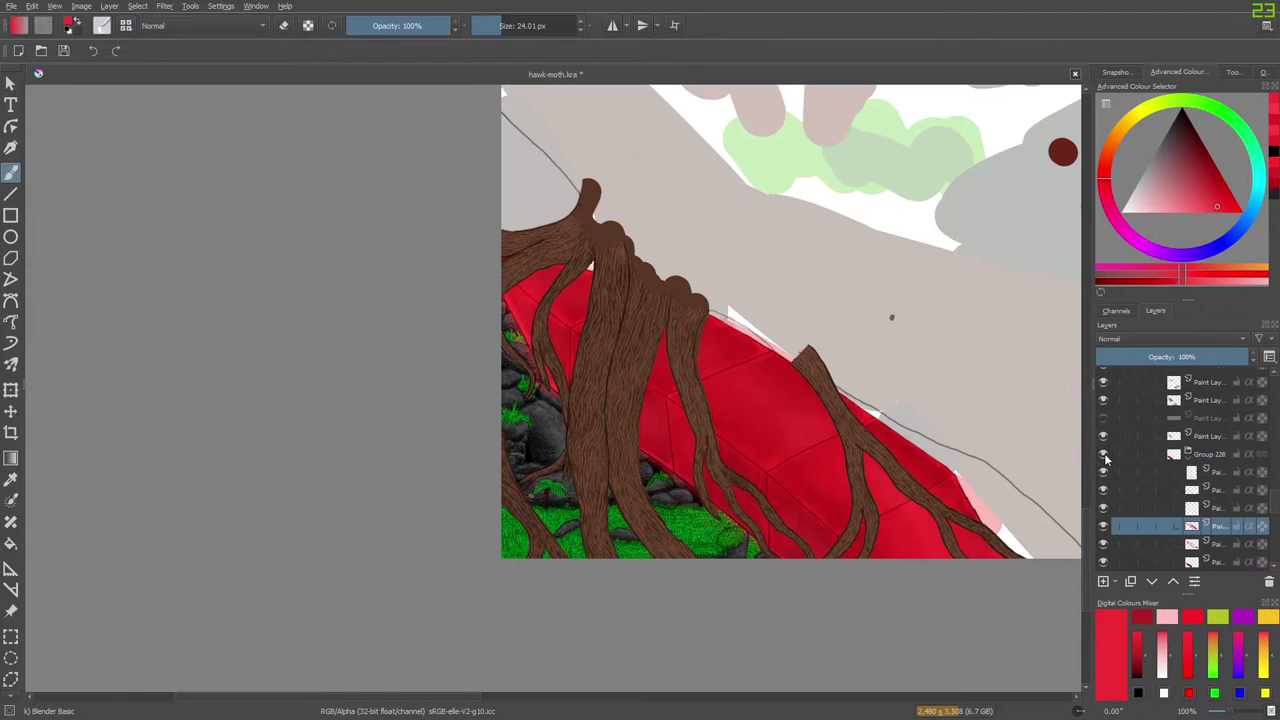
{"action": "left_click", "coordinate": [1106, 456]}
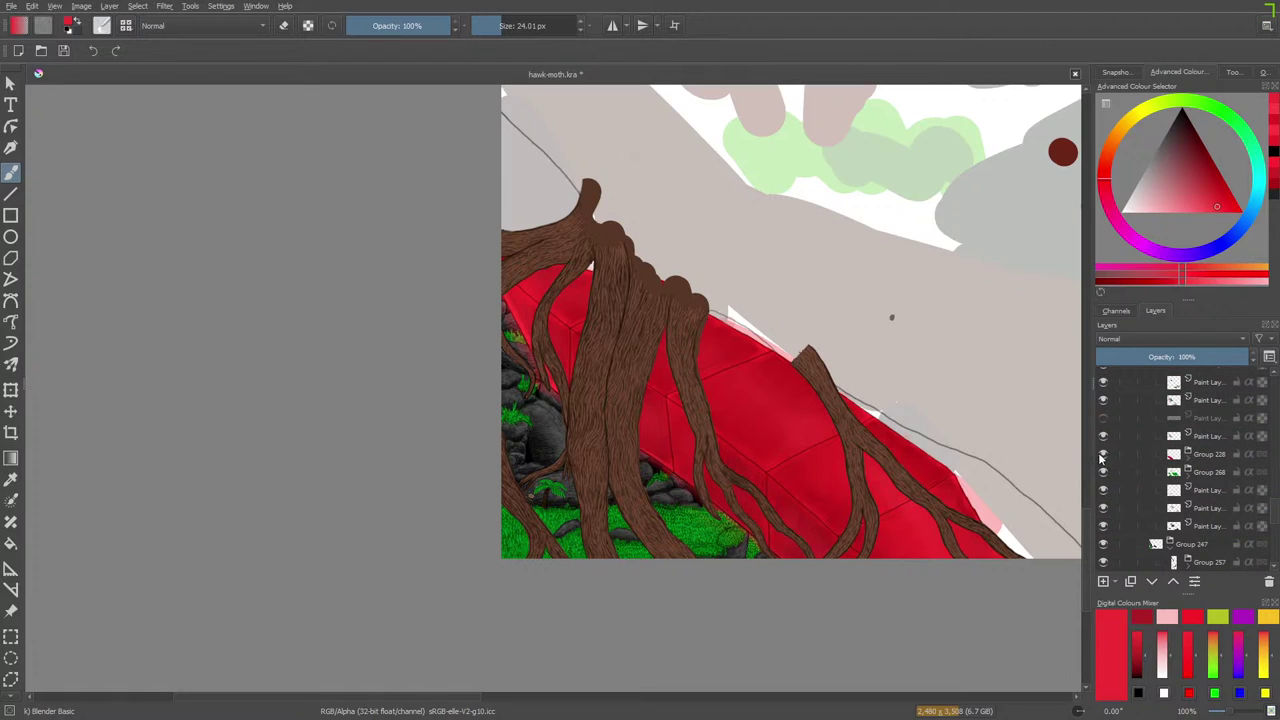
{"action": "left_click", "coordinate": [1104, 455]}
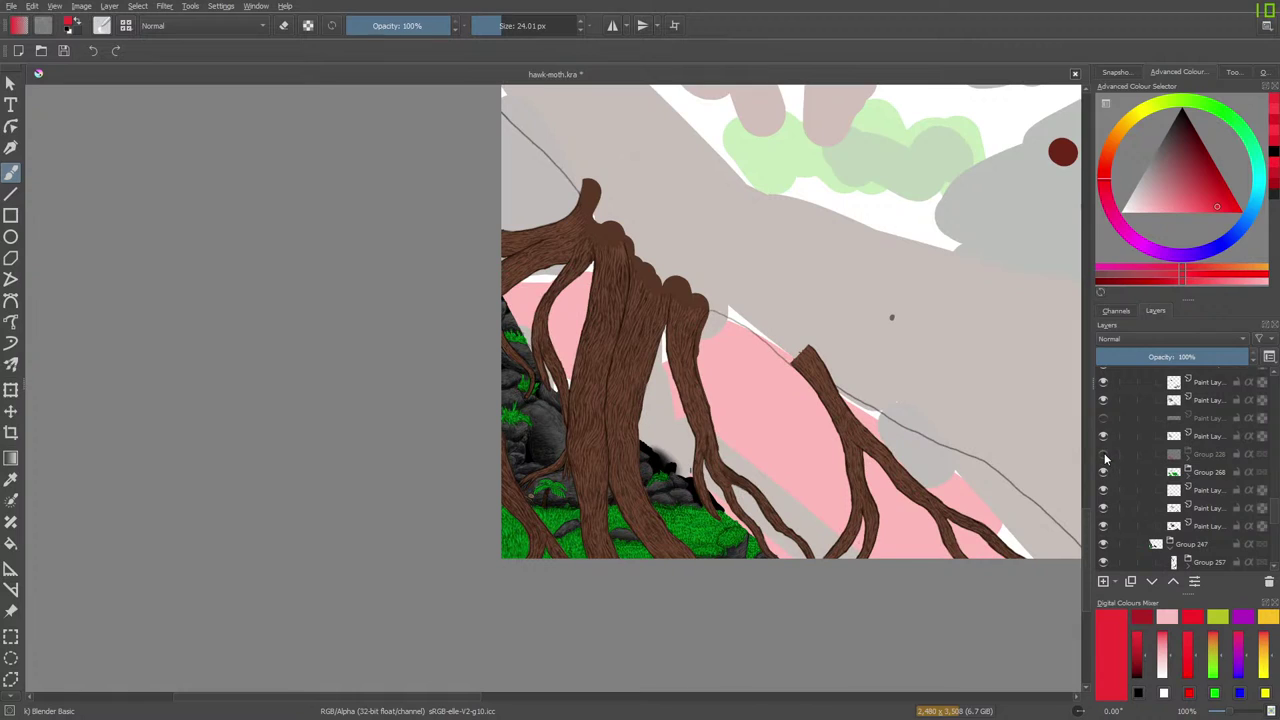
{"action": "left_click", "coordinate": [1104, 438]}
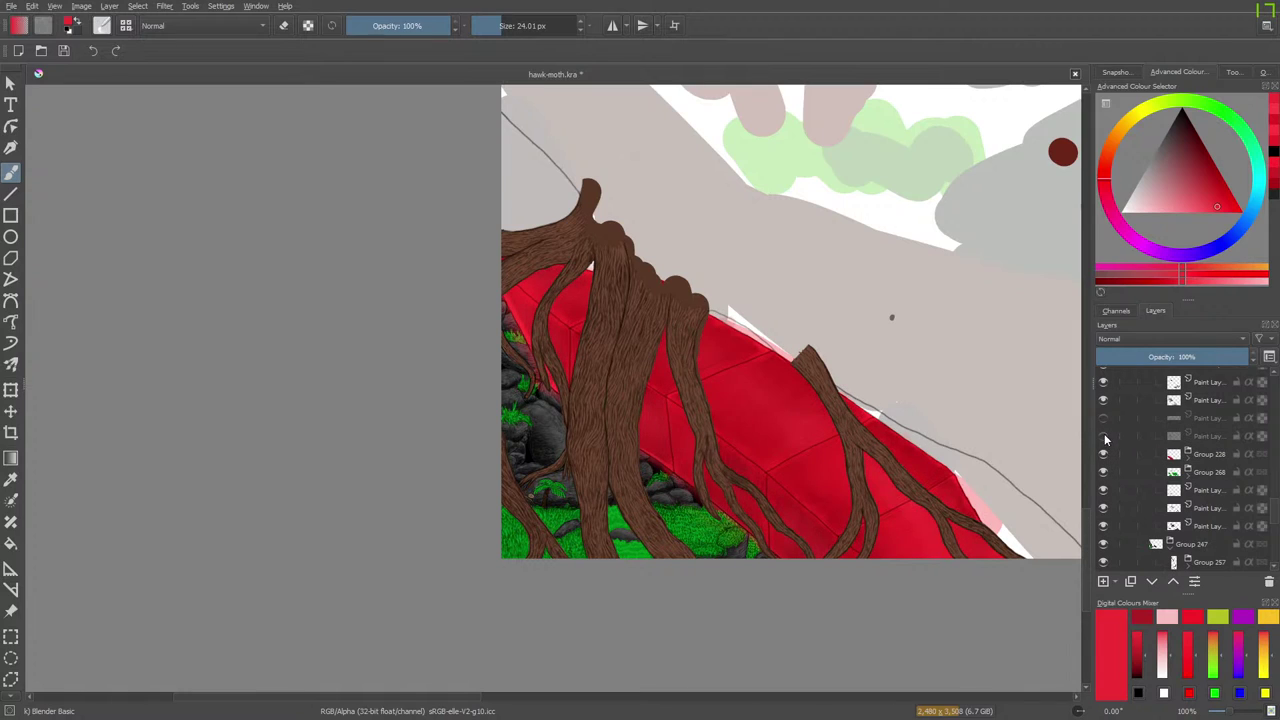
{"action": "left_click", "coordinate": [1104, 437]}
{"action": "left_click", "coordinate": [1104, 400]}
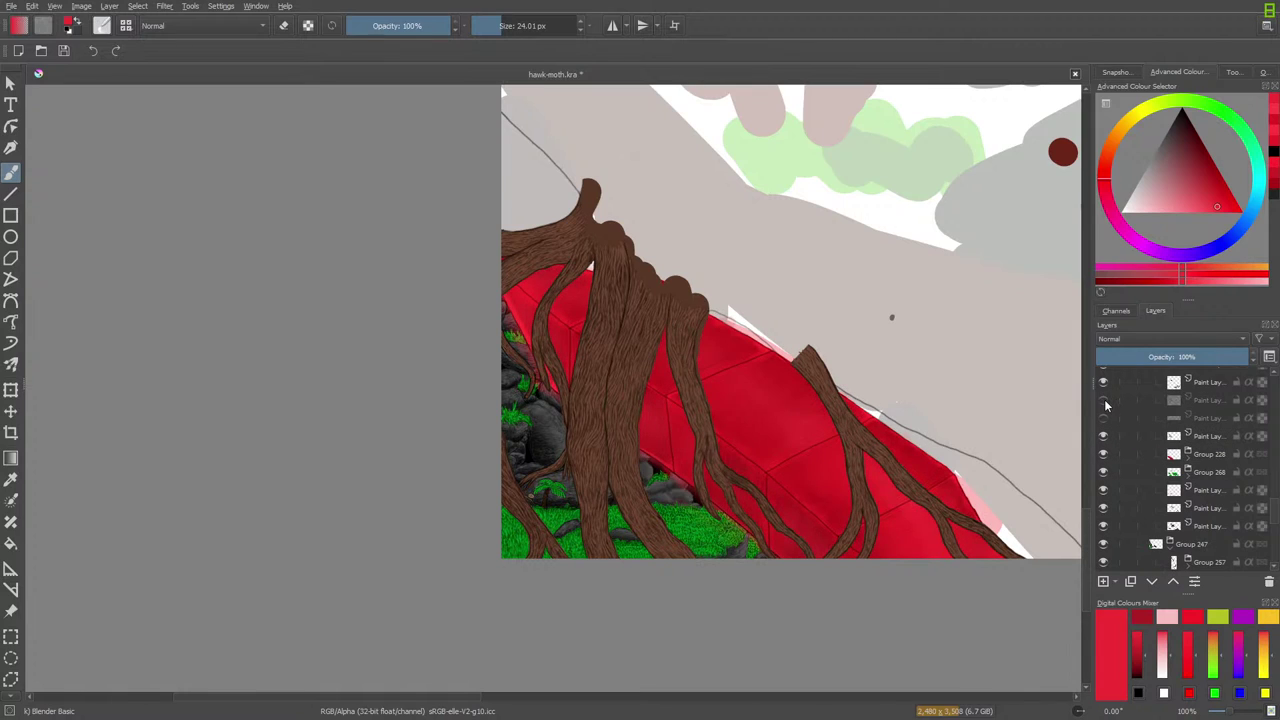
{"action": "left_click", "coordinate": [1104, 400]}
Collapse Group 262 and toggle the visibility of Group 262 and Group 224 to identify the group holding the roots.
{"action": "left_click_drag", "start_coordinate": [1276, 516], "coordinate": [1274, 508]}
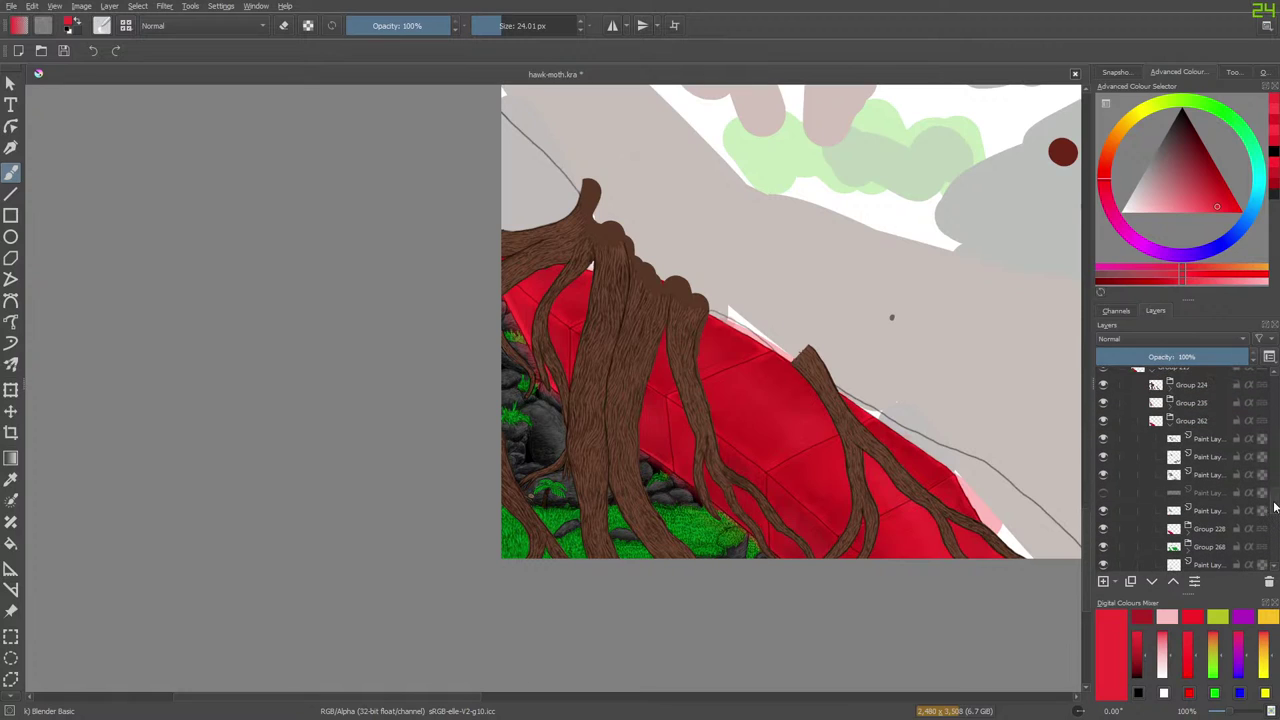
{"action": "left_click", "coordinate": [1169, 422]}
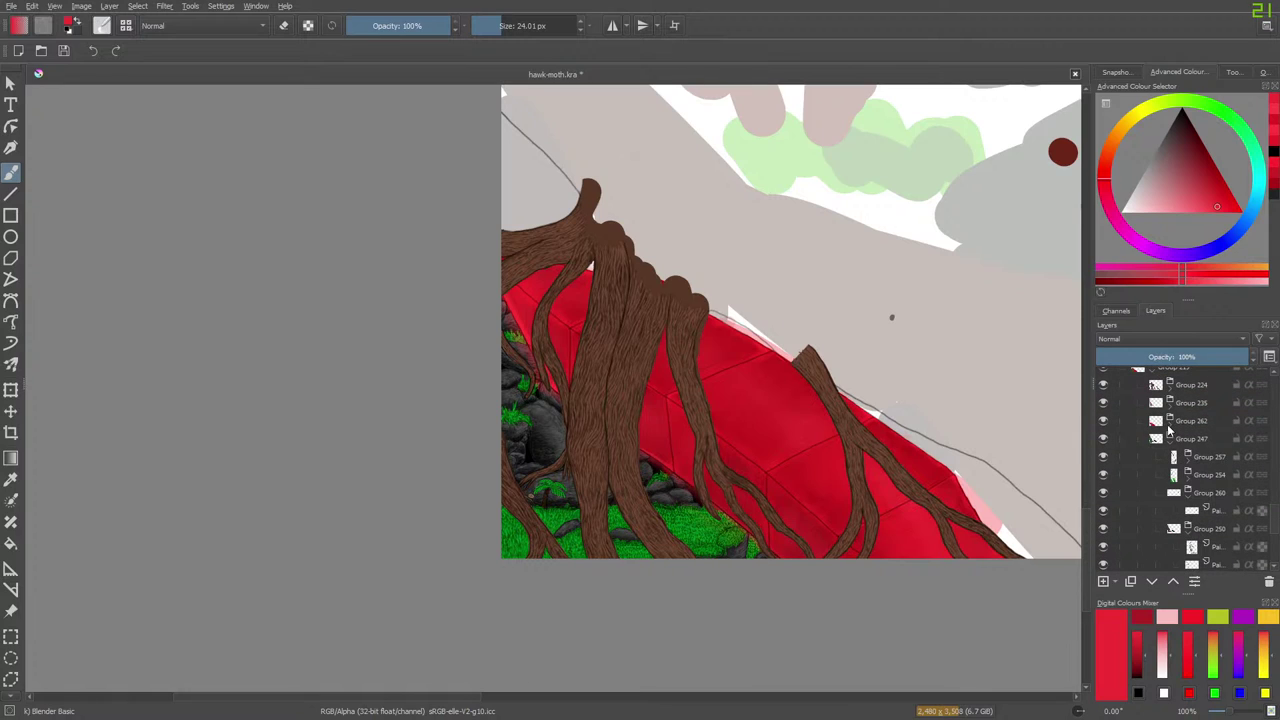
{"action": "left_click", "coordinate": [1104, 422]}
{"action": "left_click", "coordinate": [1104, 421]}
{"action": "left_click", "coordinate": [1104, 388]}
{"action": "left_click", "coordinate": [1104, 384]}
Expand Group 224, add a new paint layer, and place it directly below the layer with the dark root outlines.
{"action": "left_click", "coordinate": [1170, 385]}
{"action": "left_click", "coordinate": [1205, 404]}
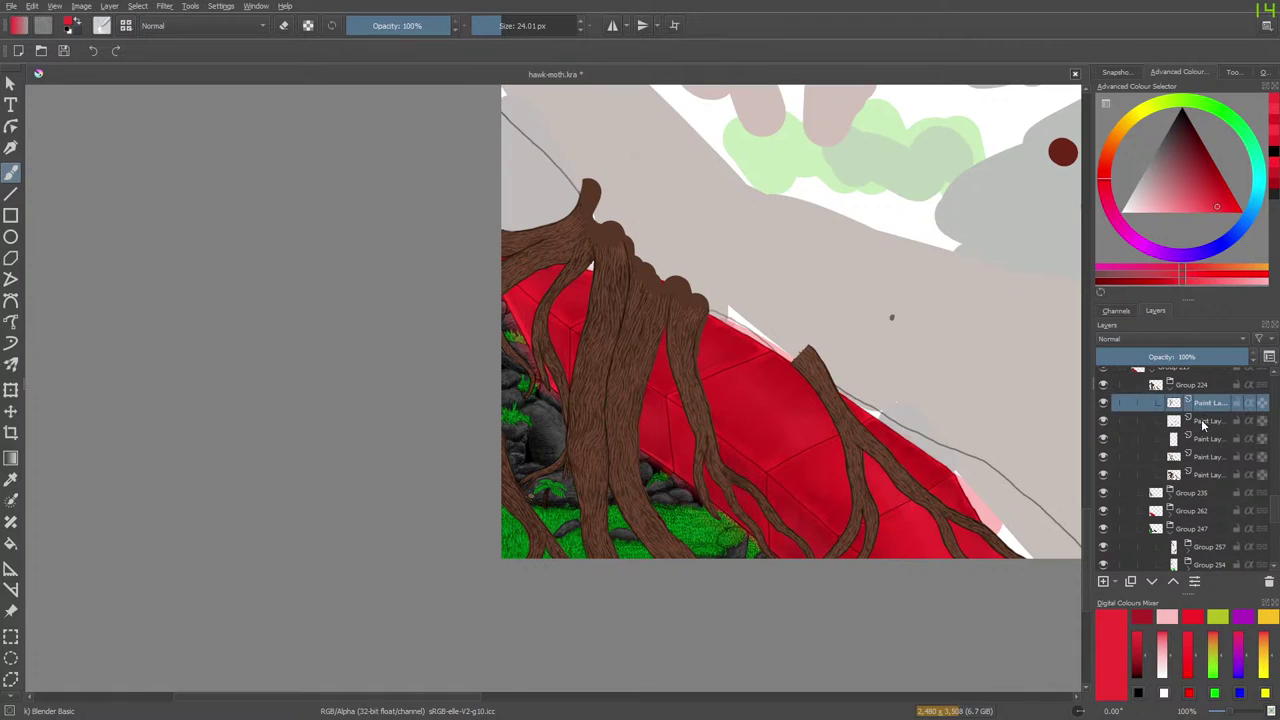
{"action": "left_click", "coordinate": [1104, 582]}
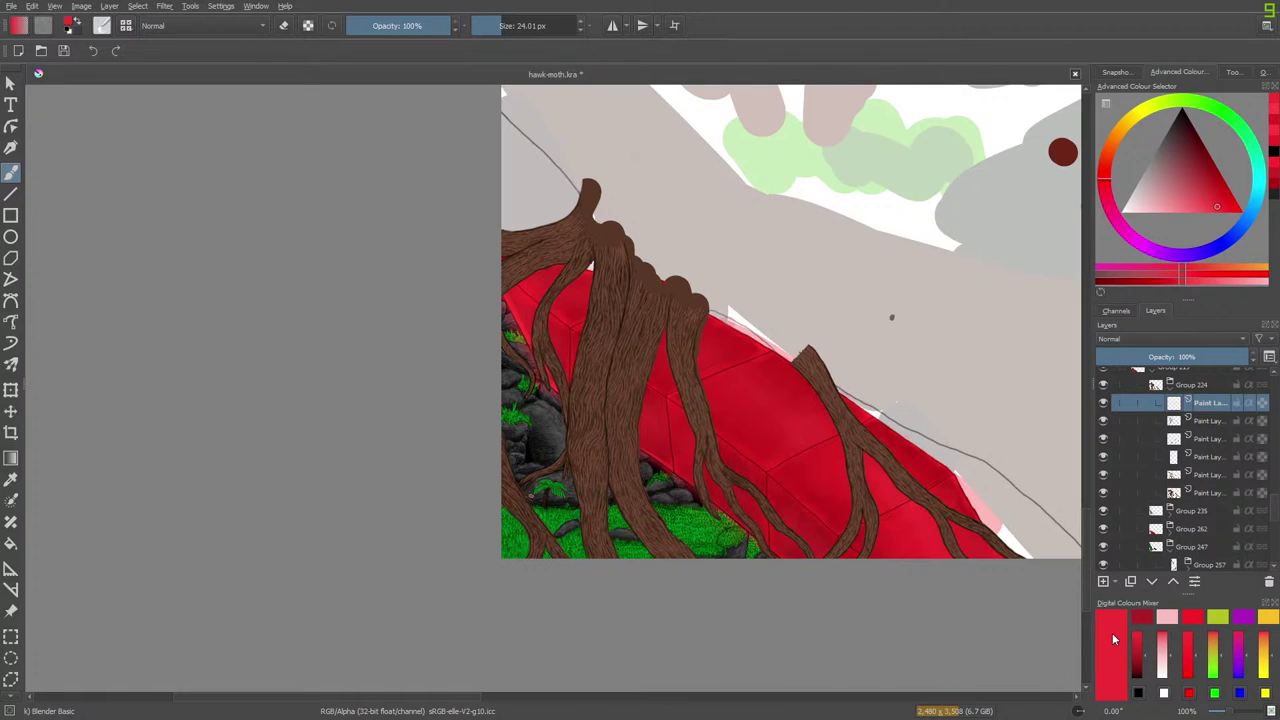
{"action": "left_click", "coordinate": [1152, 583]}
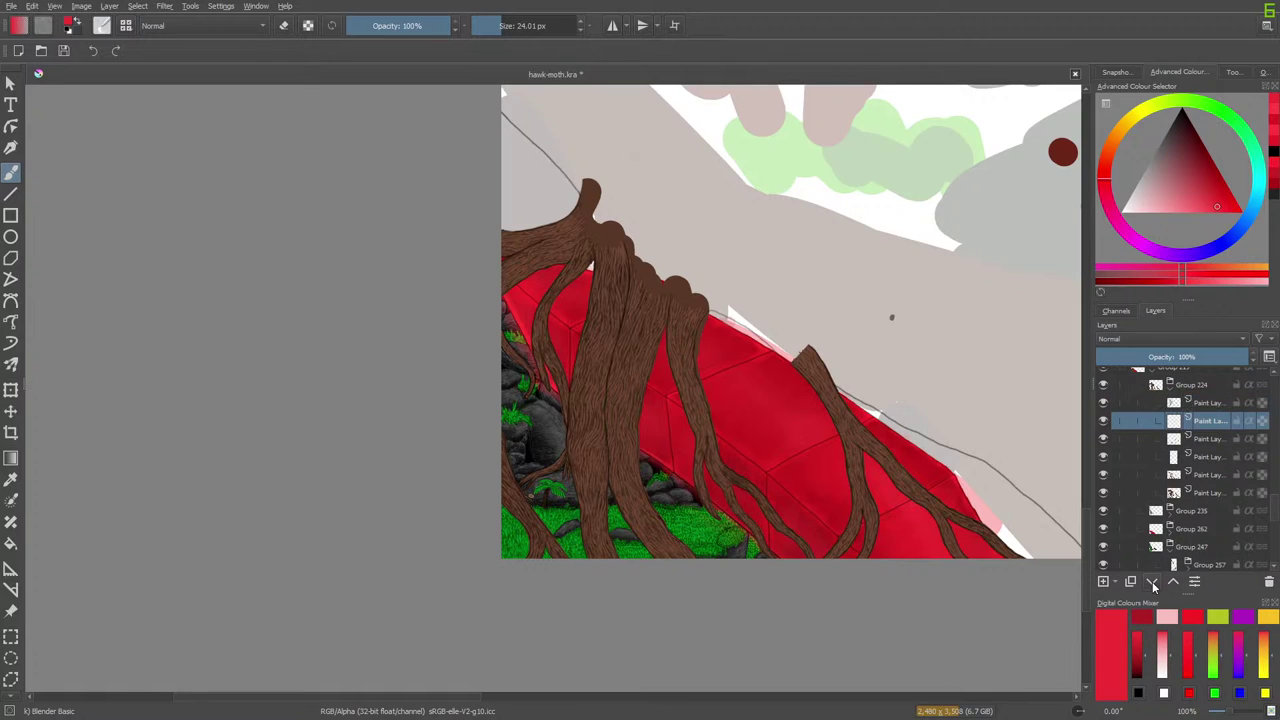
{"action": "left_click", "coordinate": [1152, 588]}
{"action": "left_click", "coordinate": [1151, 590]}
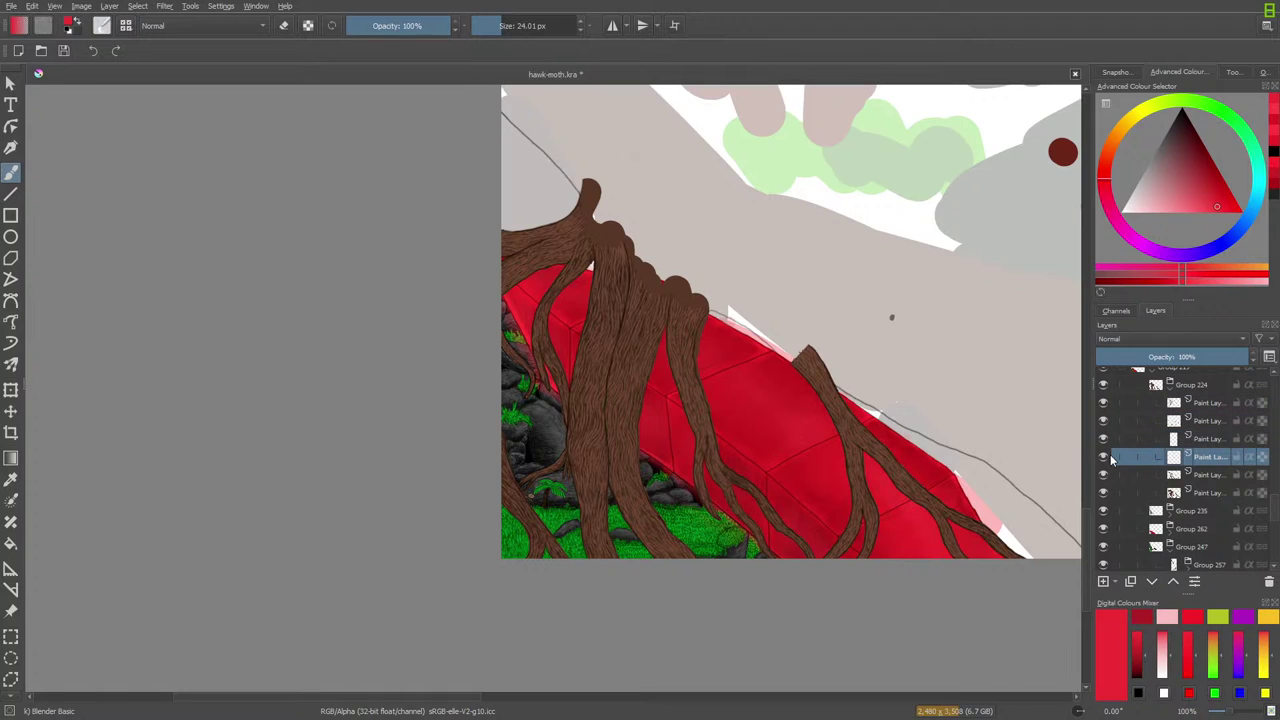
{"action": "left_click", "coordinate": [1104, 423]}
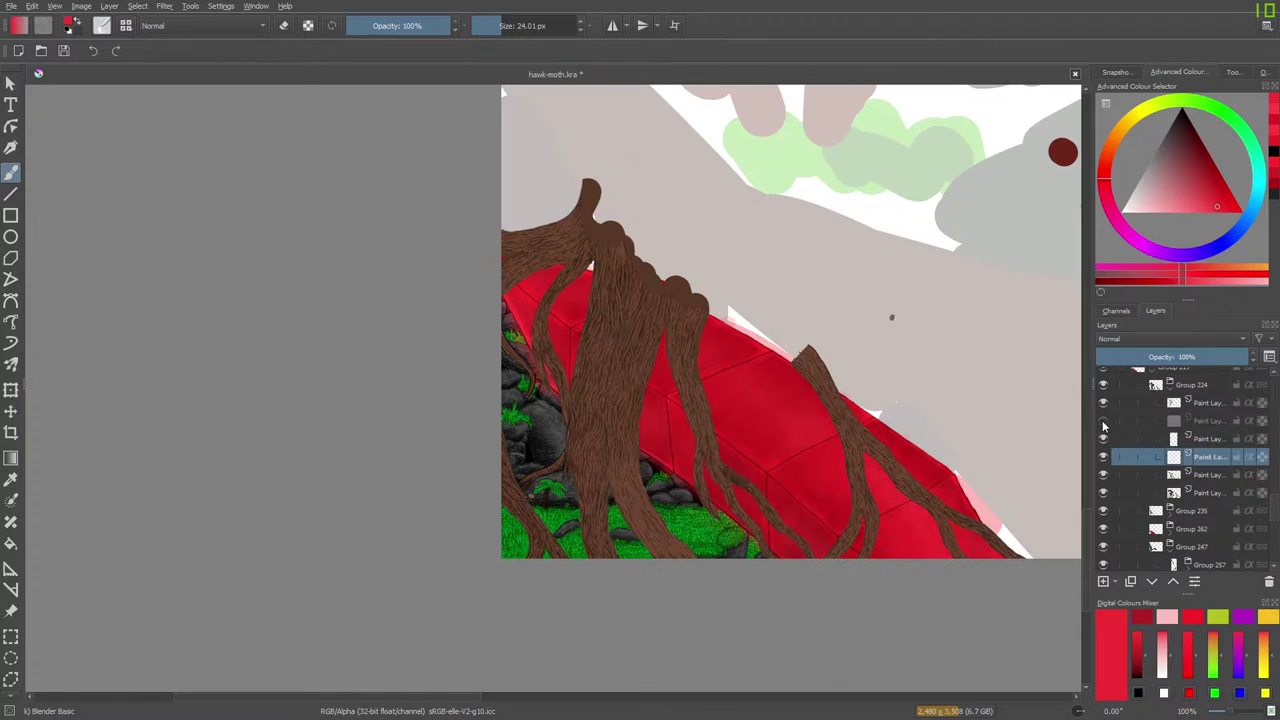
{"action": "left_click", "coordinate": [1104, 424]}
{"action": "left_click", "coordinate": [1104, 430]}
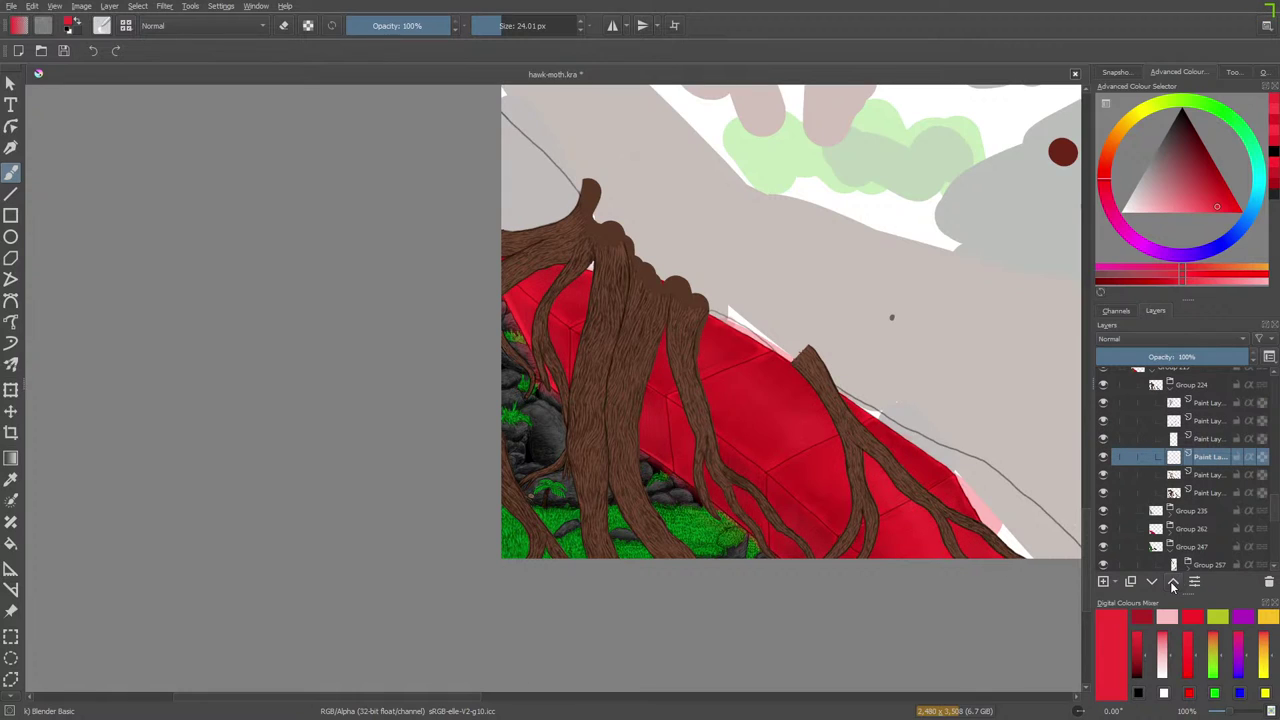
{"action": "left_click", "coordinate": [1171, 583]}
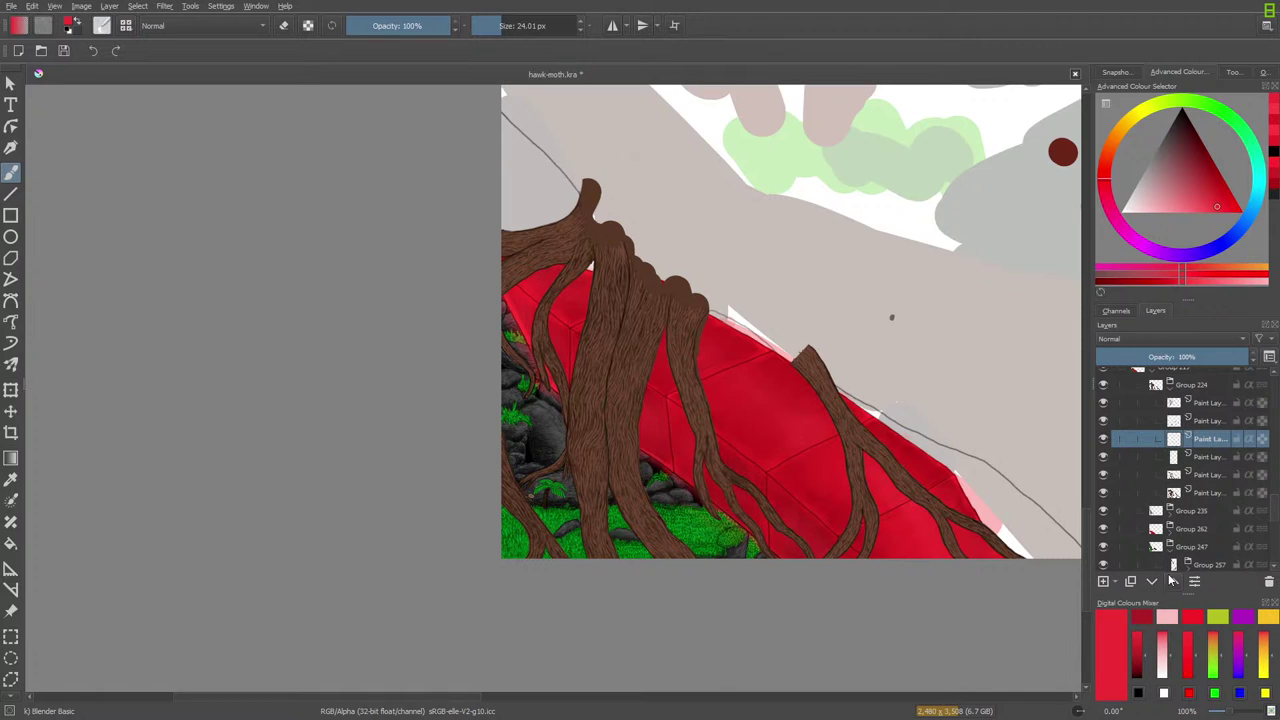
Paint a lighter red glow down the edge of the root beside the blocks using the Basic-2 Opacity brush at 20.95 px.
{"action": "right_click", "coordinate": [455, 450]}
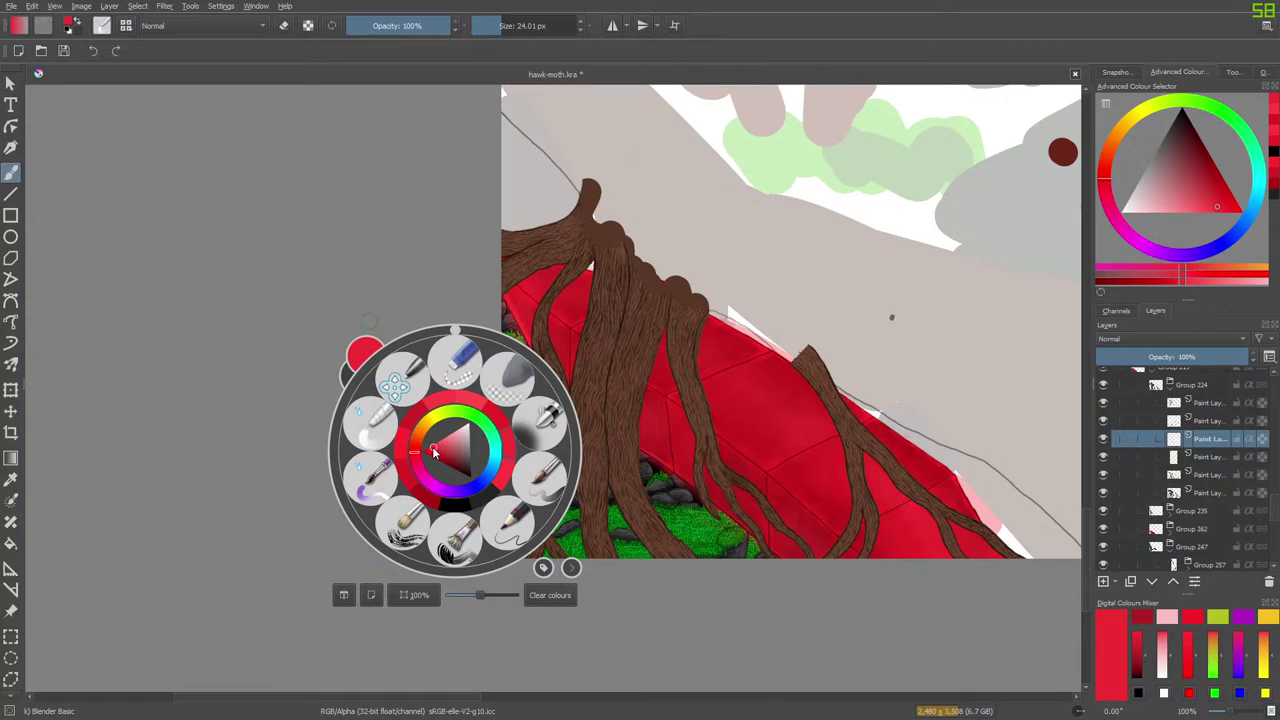
{"action": "left_click_drag", "start_coordinate": [433, 449], "coordinate": [430, 440]}
{"action": "right_click", "coordinate": [404, 405]}
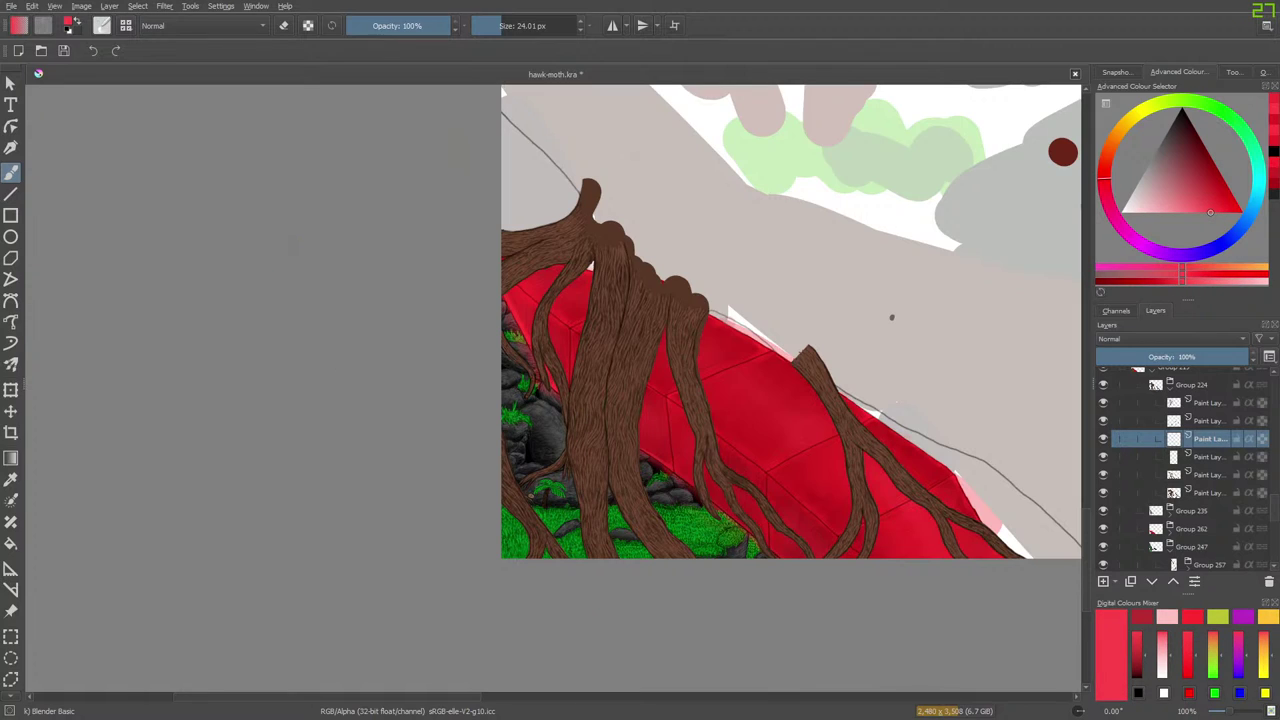
{"action": "left_click", "coordinate": [100, 26]}
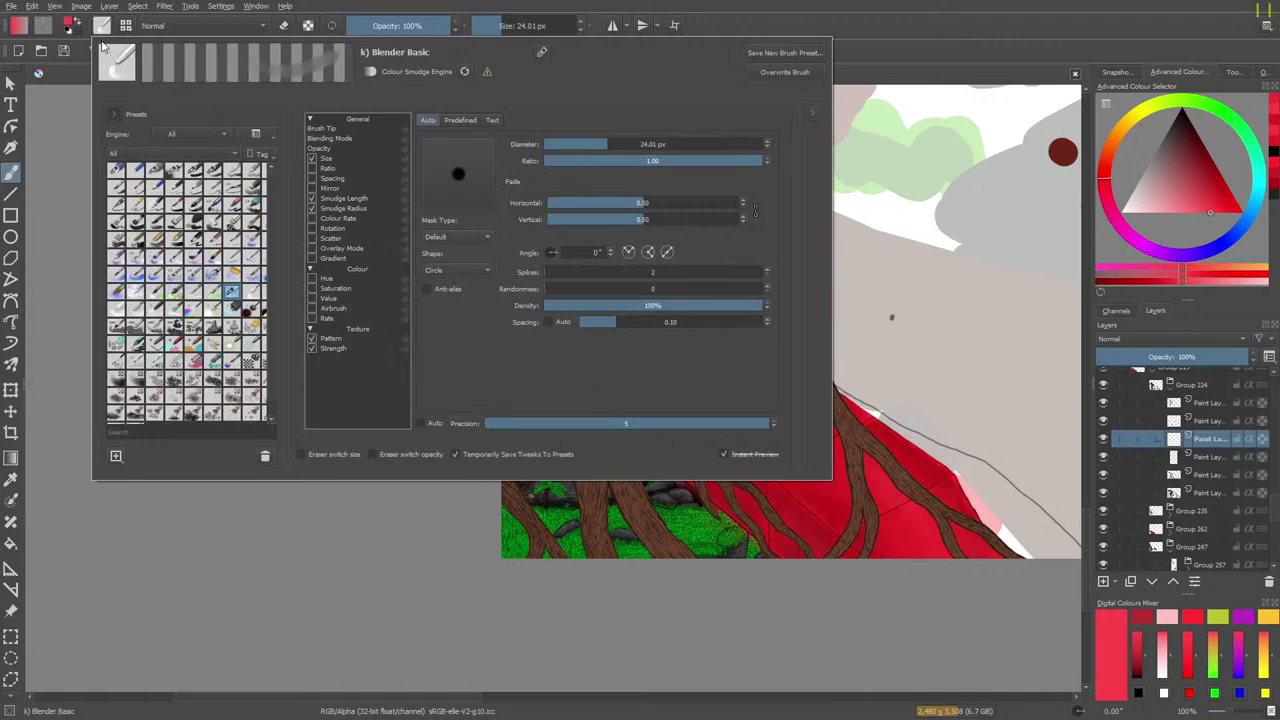
{"action": "left_click", "coordinate": [210, 167]}
{"action": "left_click", "coordinate": [42, 50]}
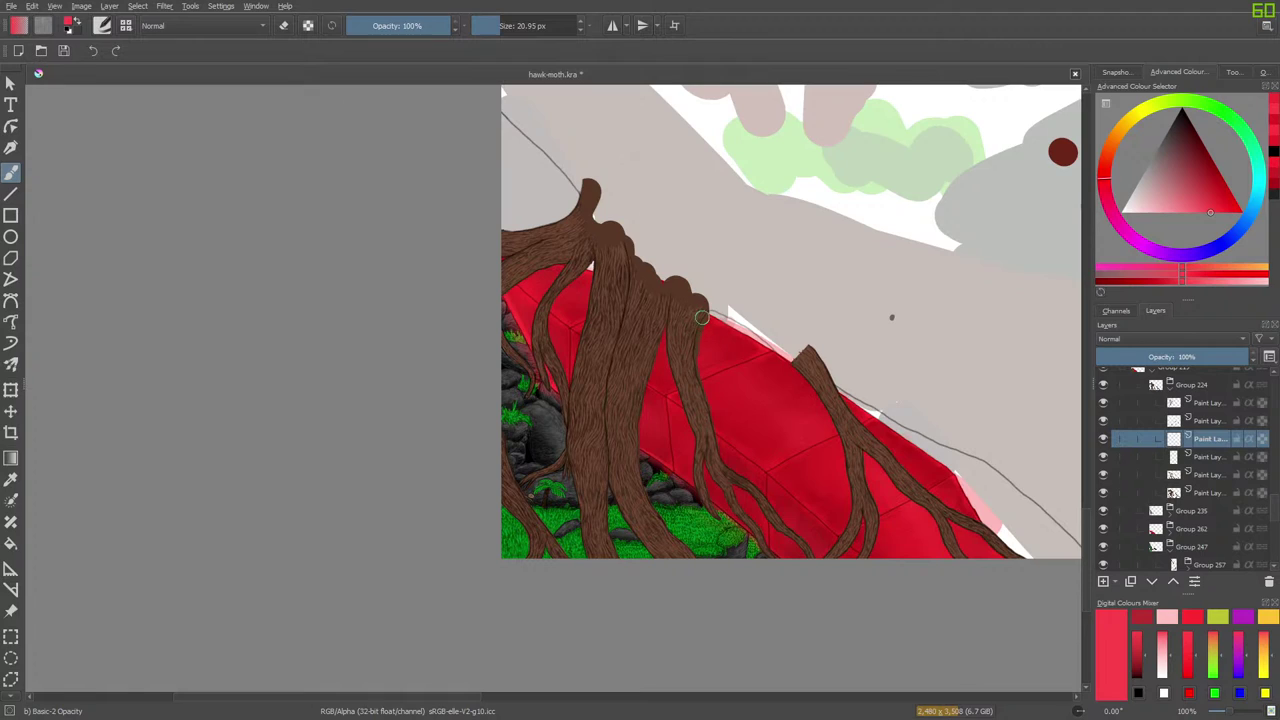
{"action": "mouse_move", "coordinate": [702, 318]}
{"action": "left_mouse_down"}
{"action": "mouse_move", "coordinate": [691, 357]}
{"action": "mouse_move", "coordinate": [699, 331]}
{"action": "mouse_move", "coordinate": [706, 434]}
{"action": "mouse_move", "coordinate": [710, 424]}
{"action": "mouse_move", "coordinate": [720, 461]}
{"action": "mouse_move", "coordinate": [755, 487]}
{"action": "mouse_move", "coordinate": [751, 510]}
{"action": "mouse_move", "coordinate": [733, 473]}
{"action": "mouse_move", "coordinate": [815, 550]}
{"action": "left_mouse_up"}
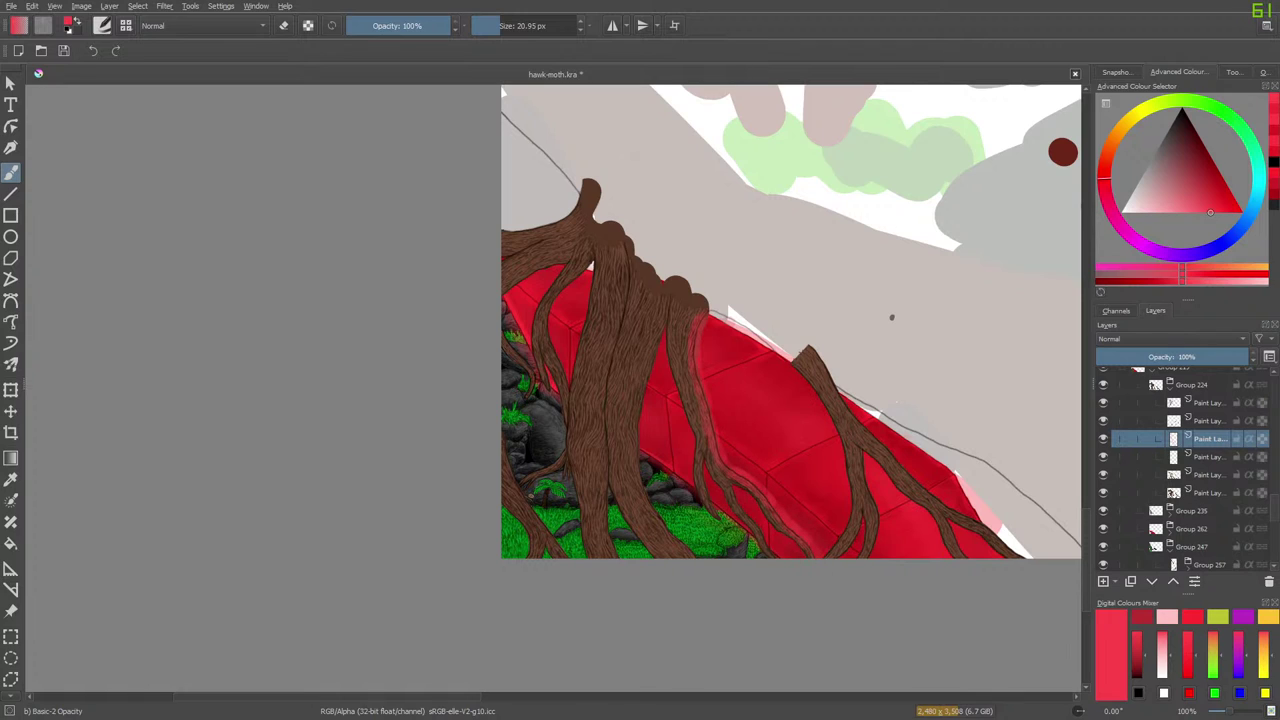
{"action": "left_click_drag", "start_coordinate": [1230, 712], "coordinate": [1235, 710]}
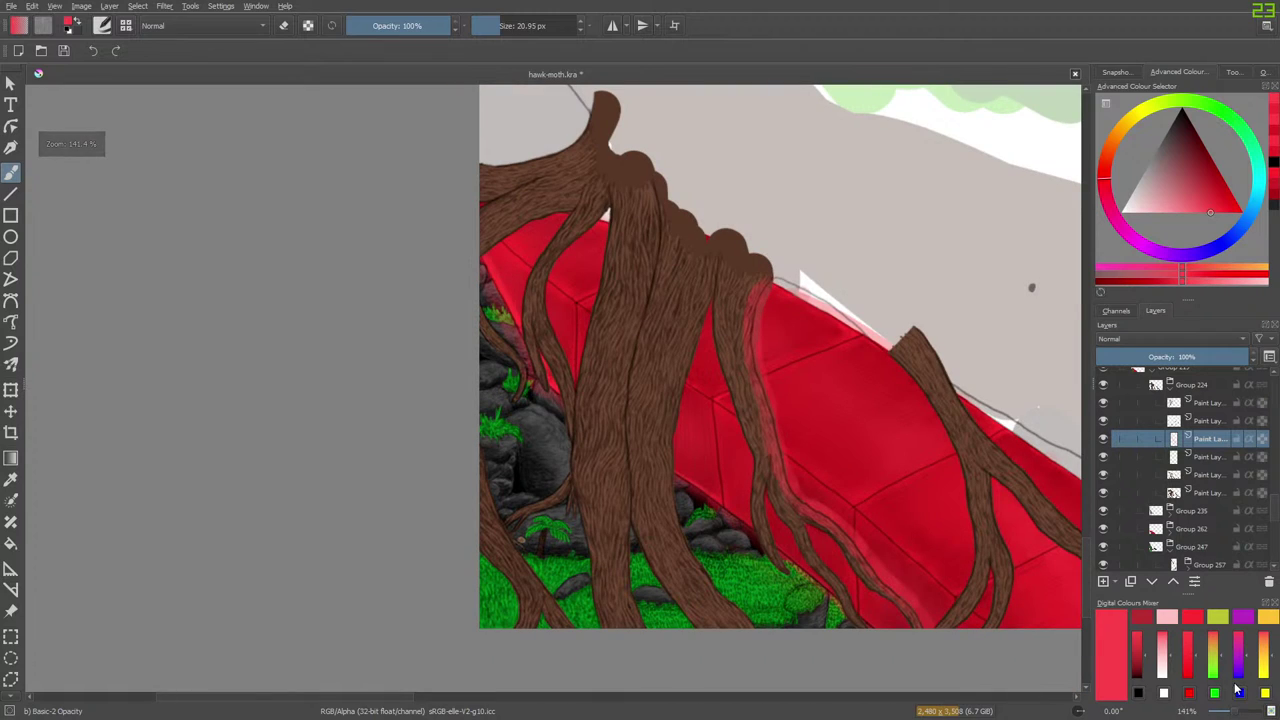
Sample a deep red from the lower edge of the red blocks beside the rocks as the Basic-2 Opacity brush colour.
{"action": "left_click", "coordinate": [12, 479]}
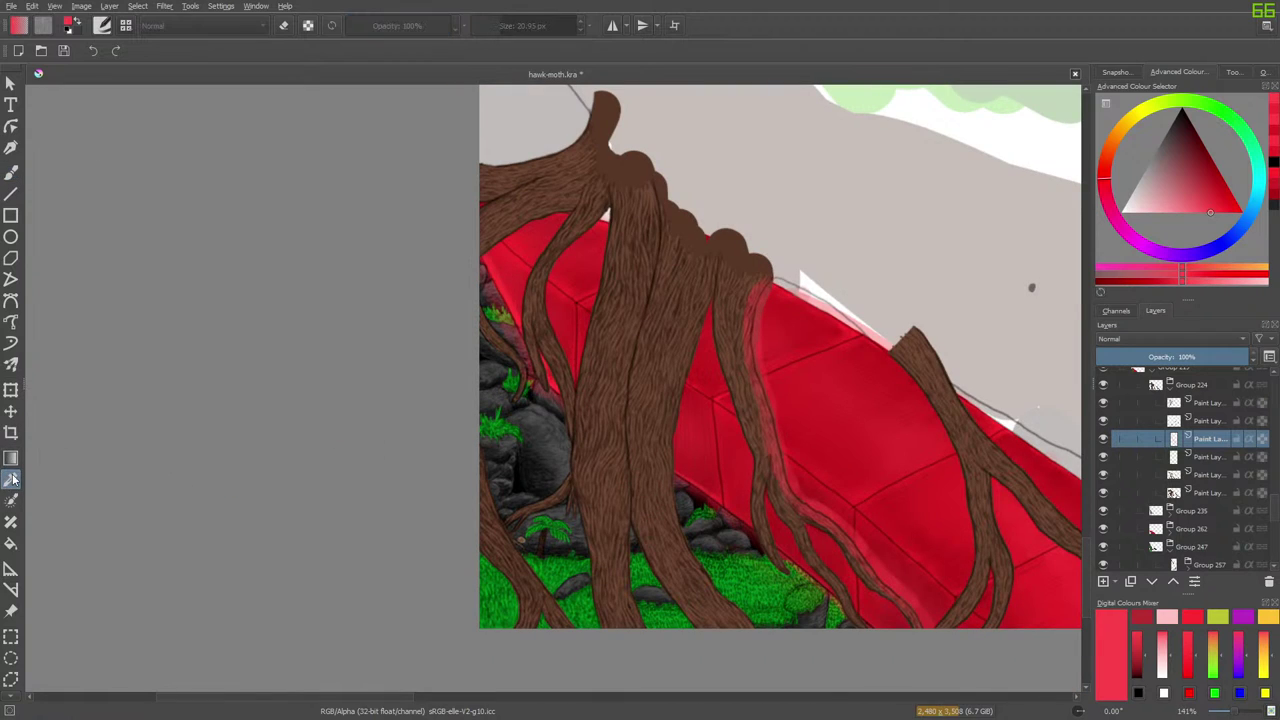
{"action": "left_click", "coordinate": [702, 486]}
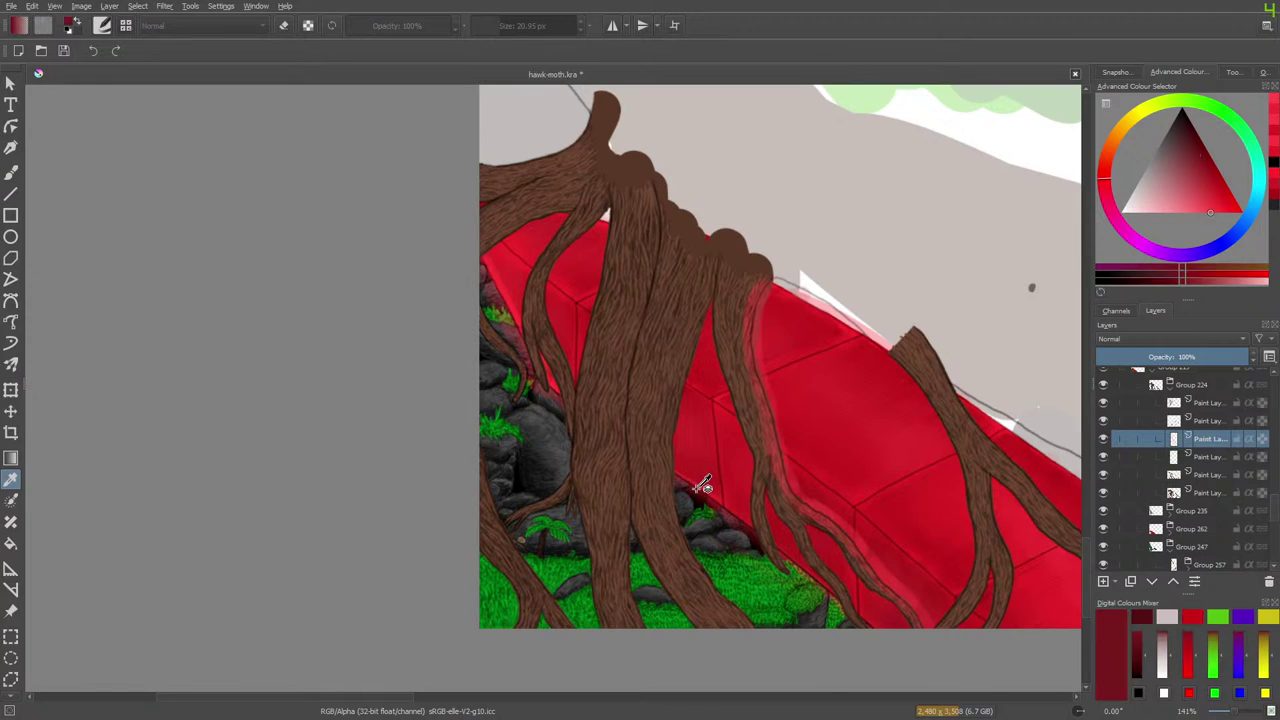
{"action": "left_click", "coordinate": [704, 494]}
{"action": "left_click", "coordinate": [708, 497]}
{"action": "left_click", "coordinate": [712, 501]}
{"action": "left_click", "coordinate": [716, 503]}
{"action": "left_click", "coordinate": [719, 505]}
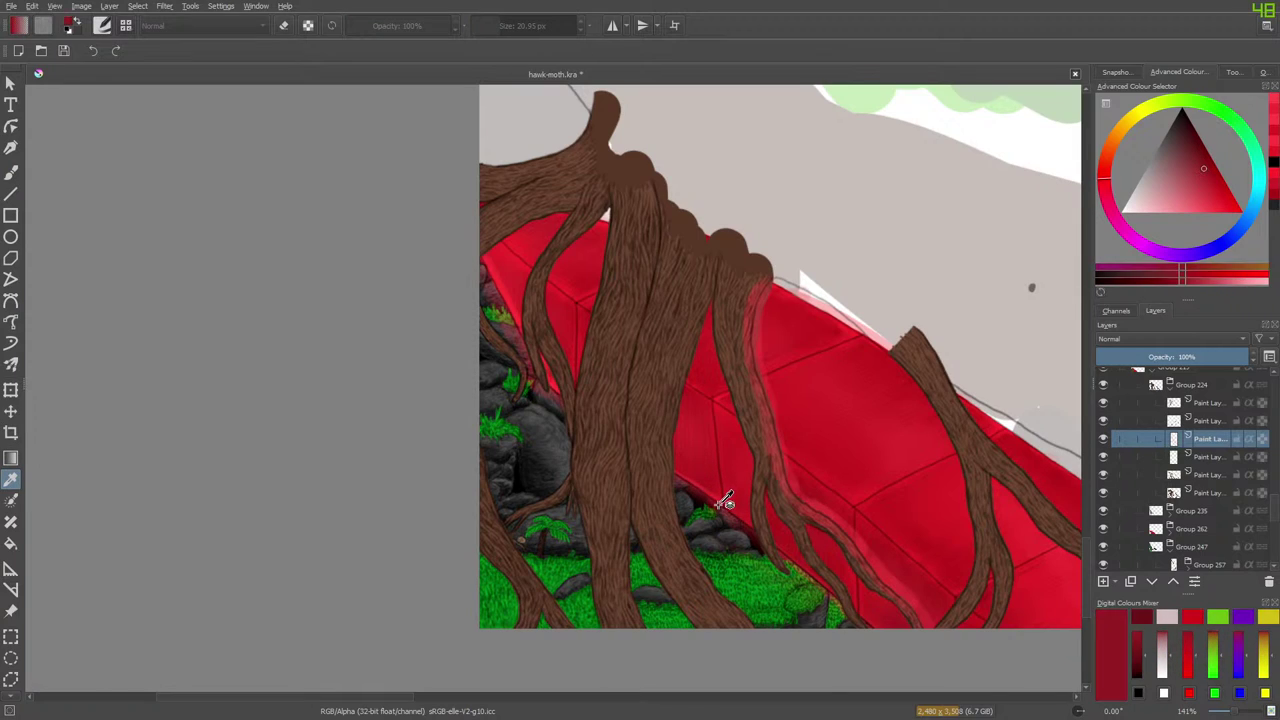
{"action": "left_click", "coordinate": [725, 500]}
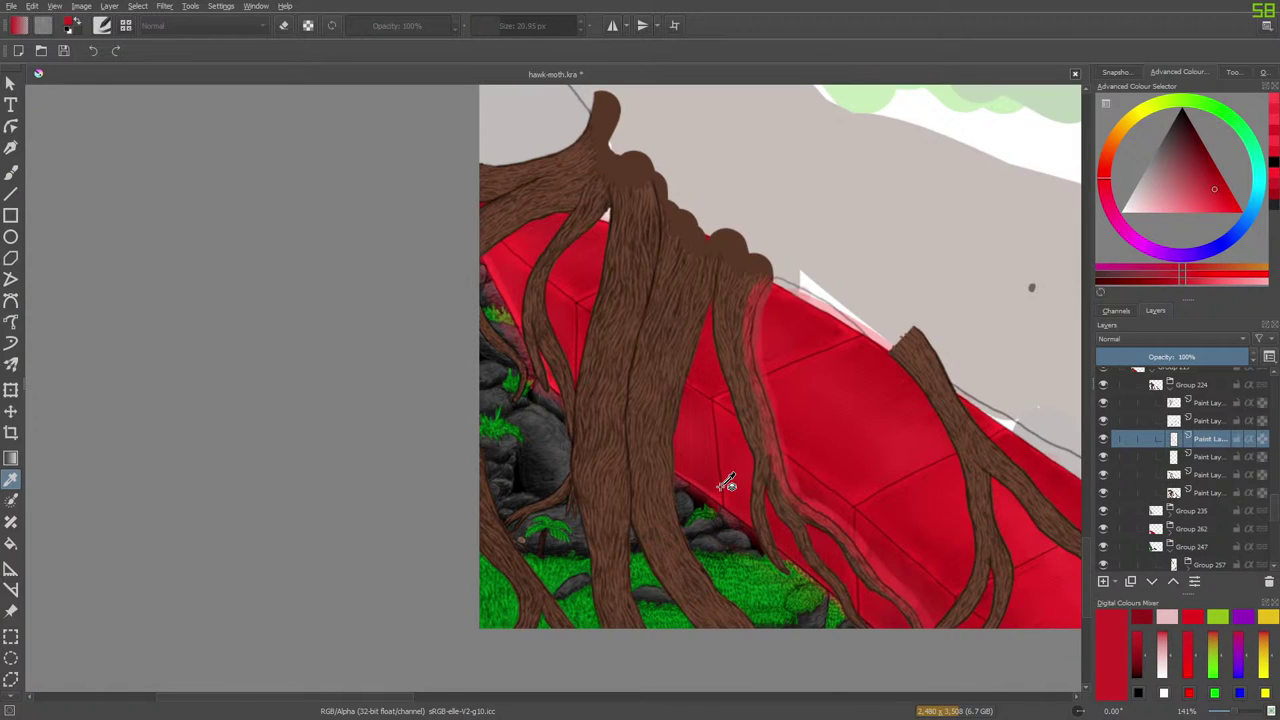
{"action": "key", "text": "b"}
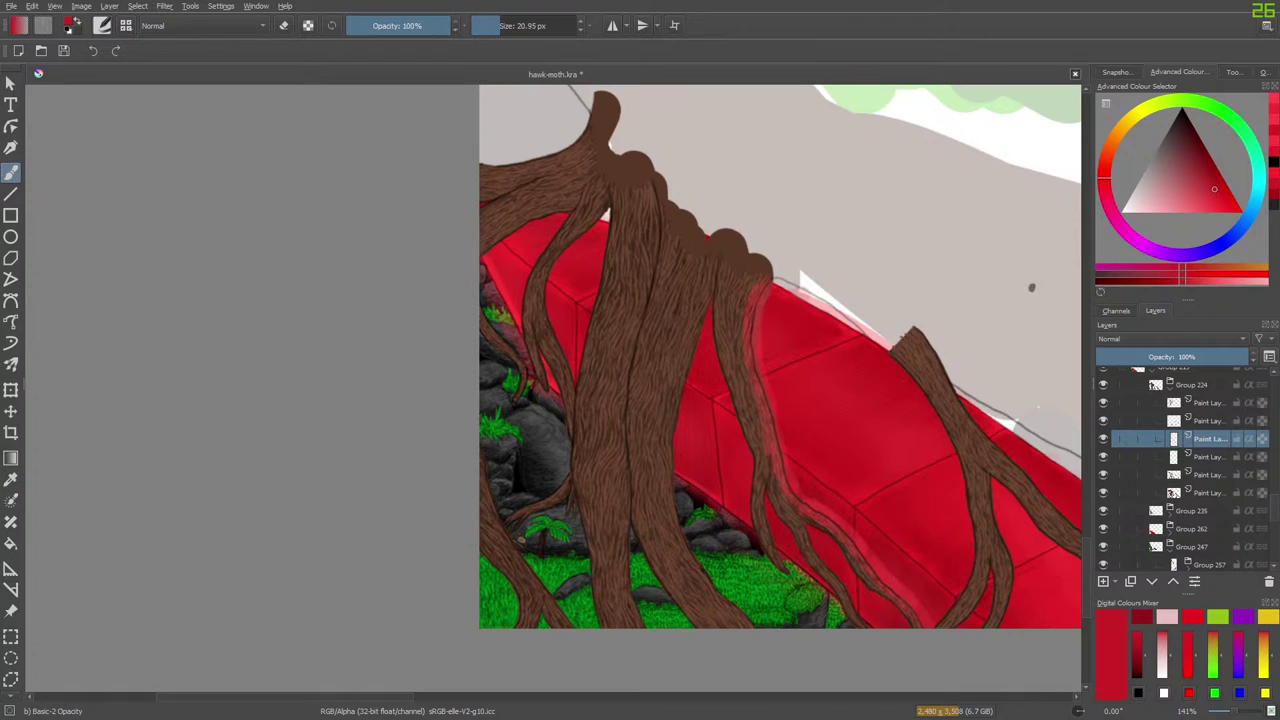
Erase the lighter red glow from the new root layer with the Eraser Circle brush at 25.64 px and 120.26 px.
{"action": "key", "text": "e"}
{"action": "mouse_move", "coordinate": [757, 289]}
{"action": "left_mouse_down"}
{"action": "mouse_move", "coordinate": [758, 372]}
{"action": "mouse_move", "coordinate": [804, 505]}
{"action": "mouse_move", "coordinate": [882, 566]}
{"action": "left_mouse_up"}
{"action": "left_click_drag", "start_coordinate": [803, 486], "coordinate": [908, 606]}
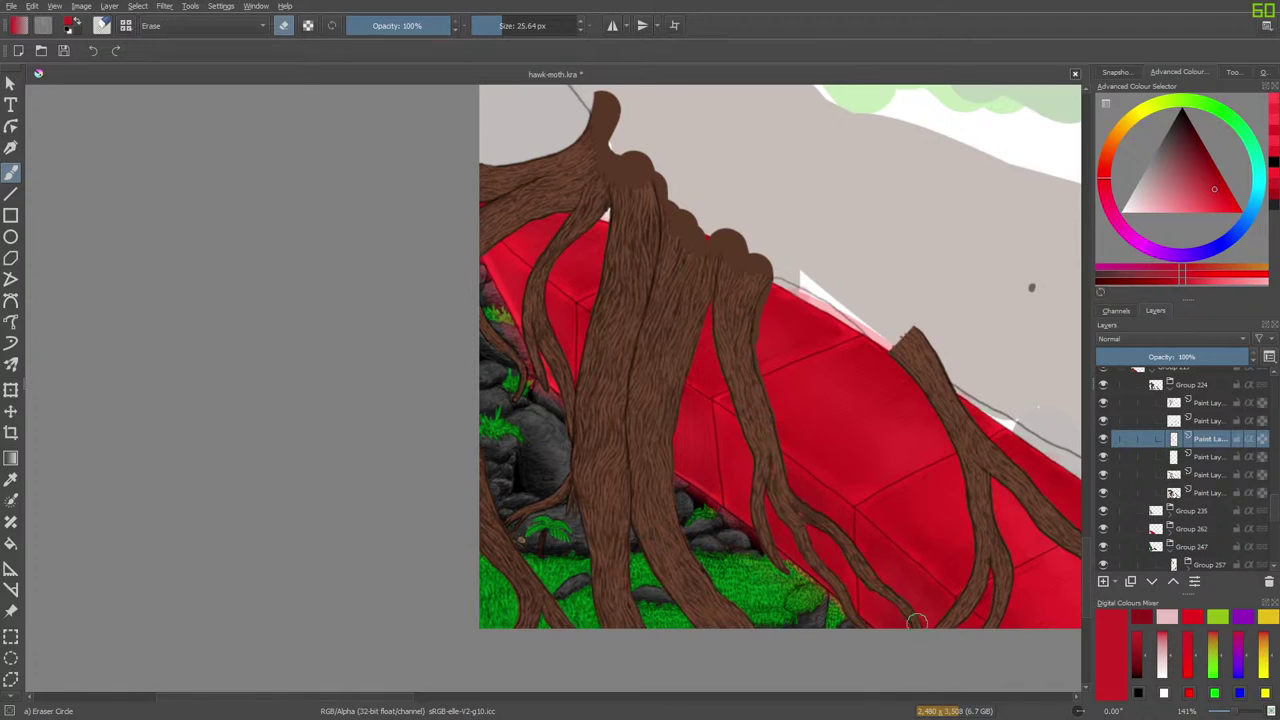
{"action": "left_click", "coordinate": [522, 25]}
{"action": "mouse_move", "coordinate": [752, 364]}
{"action": "left_mouse_down"}
{"action": "mouse_move", "coordinate": [933, 581]}
{"action": "mouse_move", "coordinate": [994, 551]}
{"action": "left_mouse_up"}
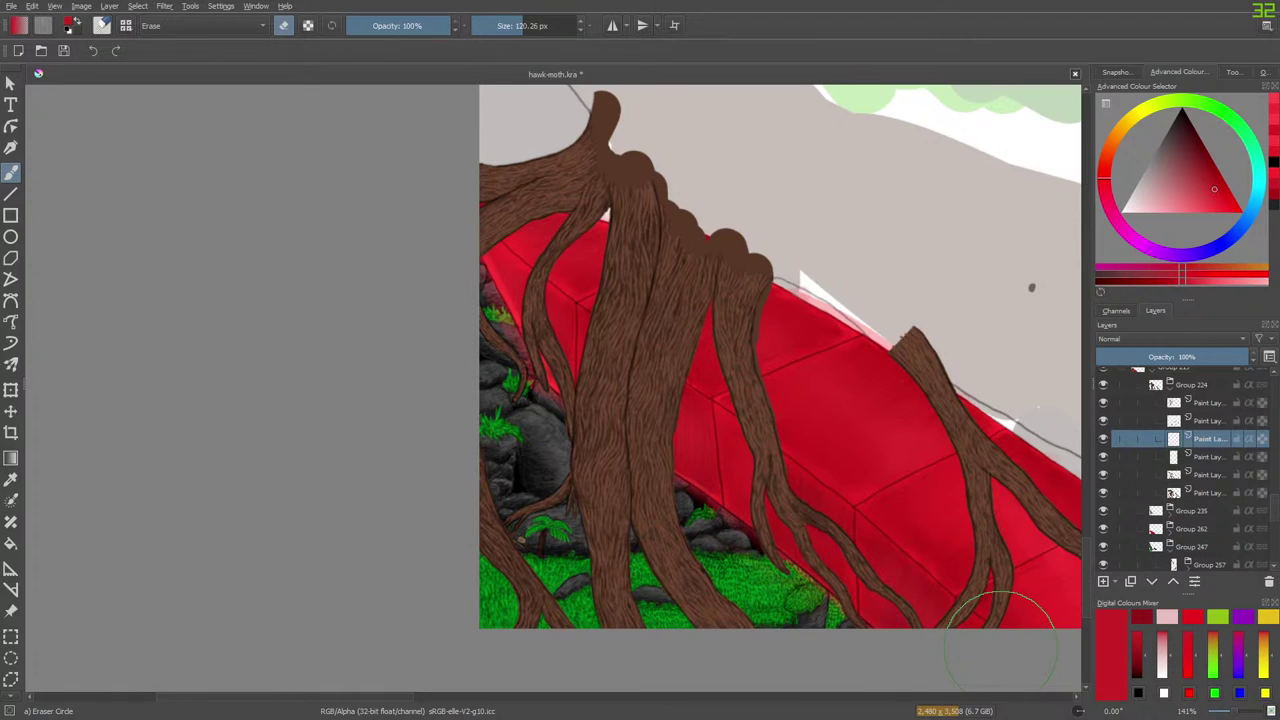
Paint the sampled red along the root edges that face the blocks using the Basic-2 Opacity brush at 10.36 px.
{"action": "key", "text": "e"}
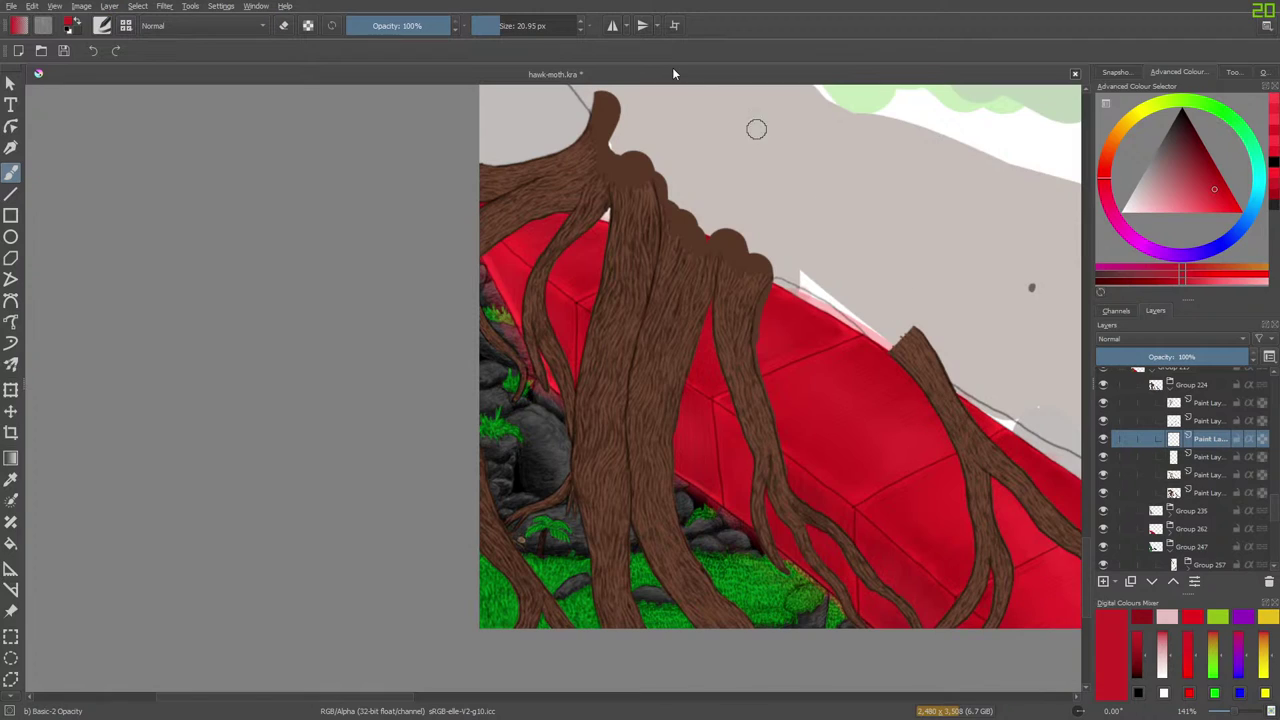
{"action": "left_click", "coordinate": [494, 24]}
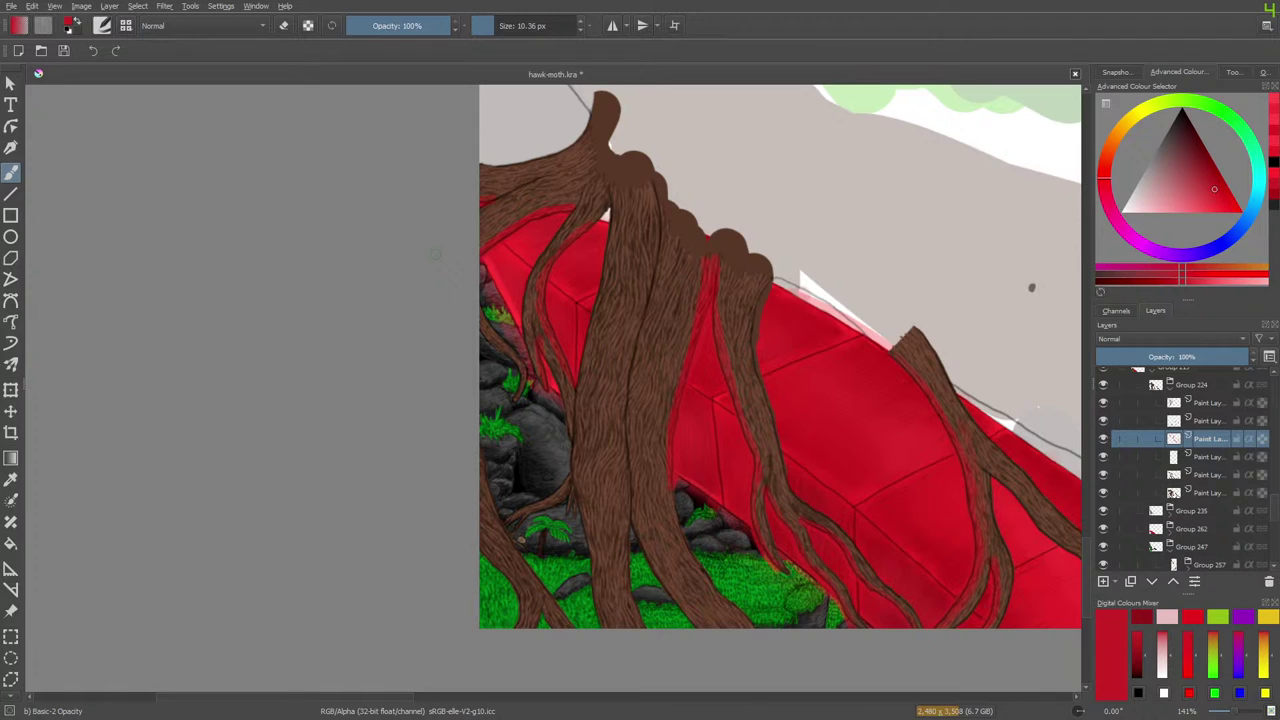
Trim stray red paint along the right-hand root's edge using the Eraser Circle brush at 37.04 px.
{"action": "left_click_drag", "start_coordinate": [1226, 711], "coordinate": [1236, 713]}
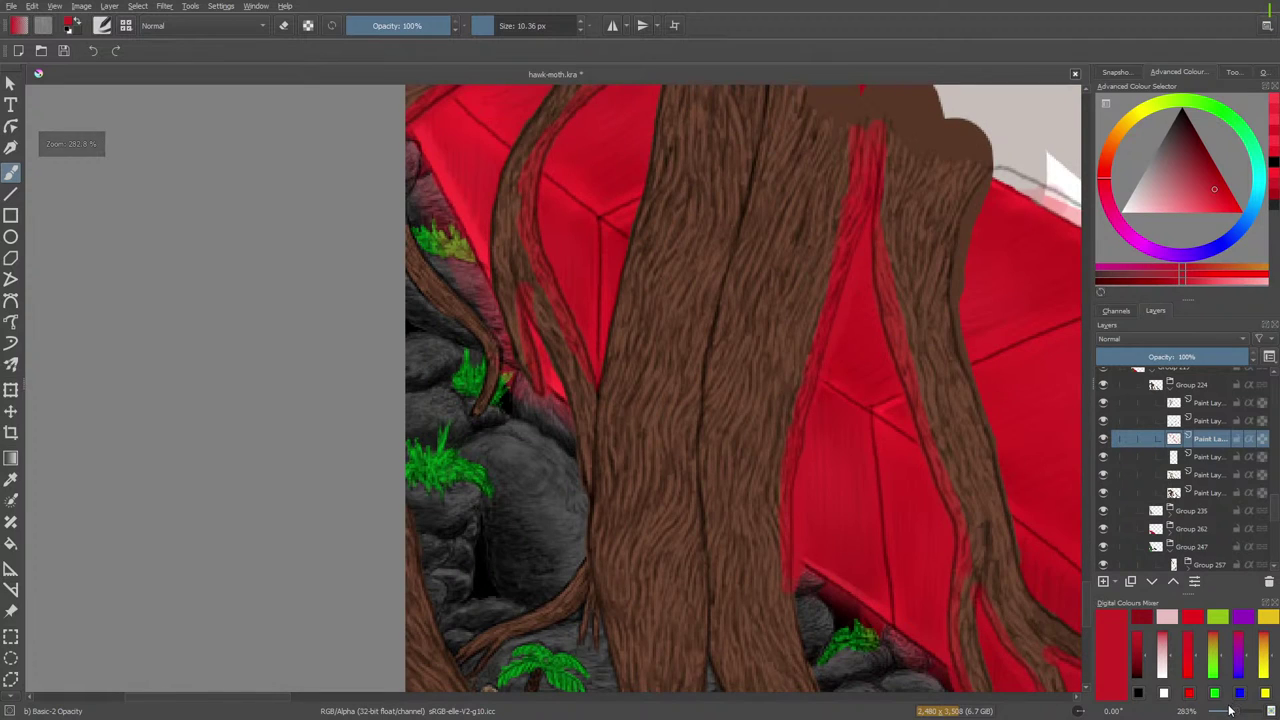
{"action": "left_click_drag", "start_coordinate": [272, 698], "coordinate": [329, 698]}
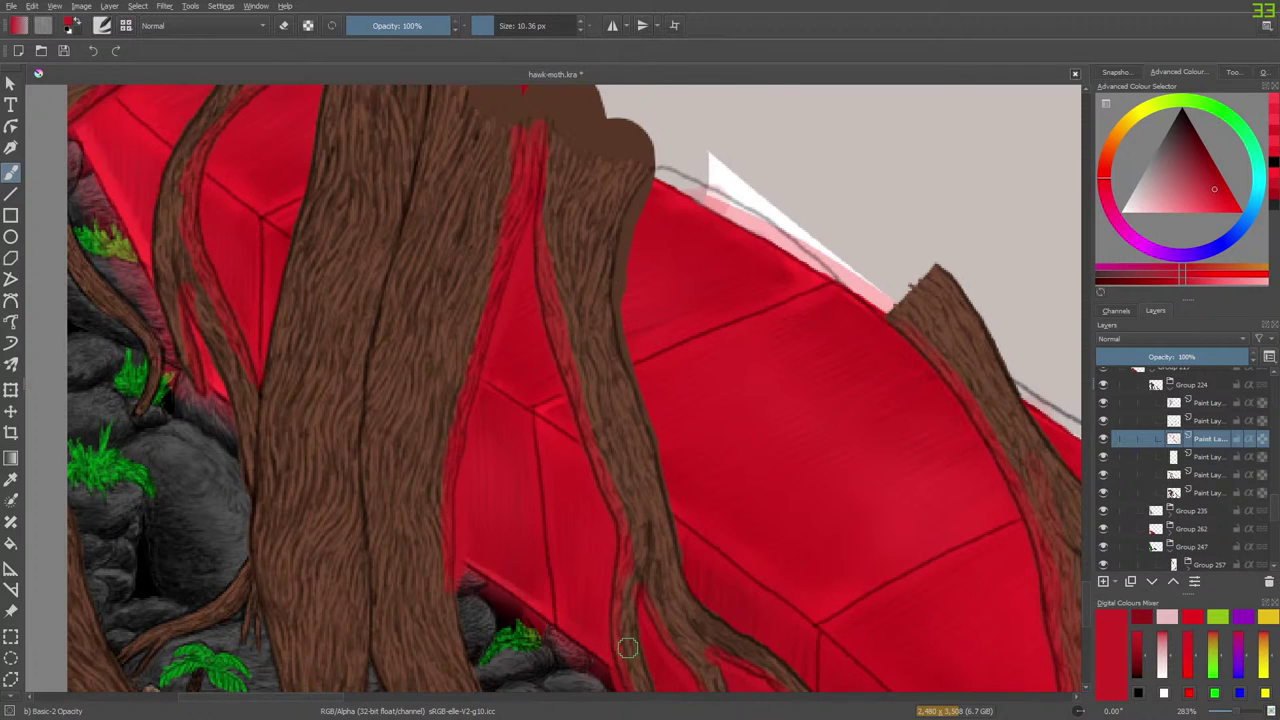
{"action": "key", "text": "e"}
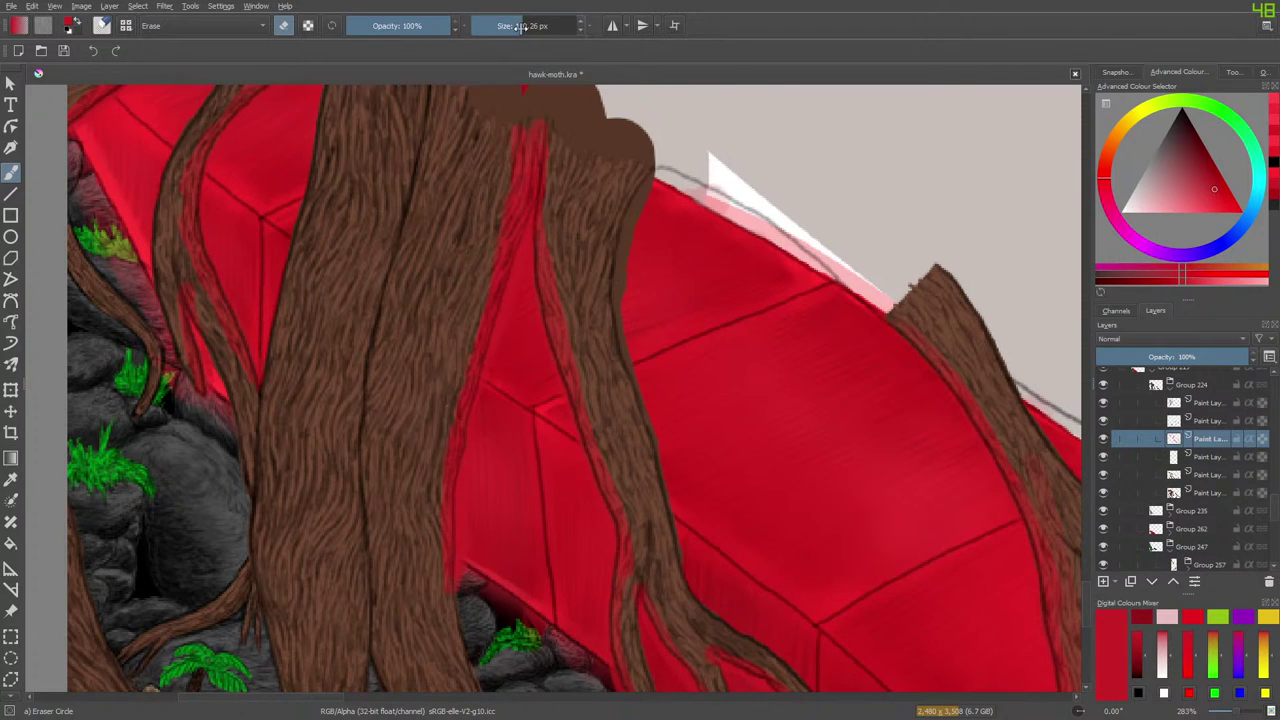
{"action": "left_click_drag", "start_coordinate": [520, 28], "coordinate": [506, 29]}
{"action": "left_click_drag", "start_coordinate": [874, 354], "coordinate": [898, 357]}
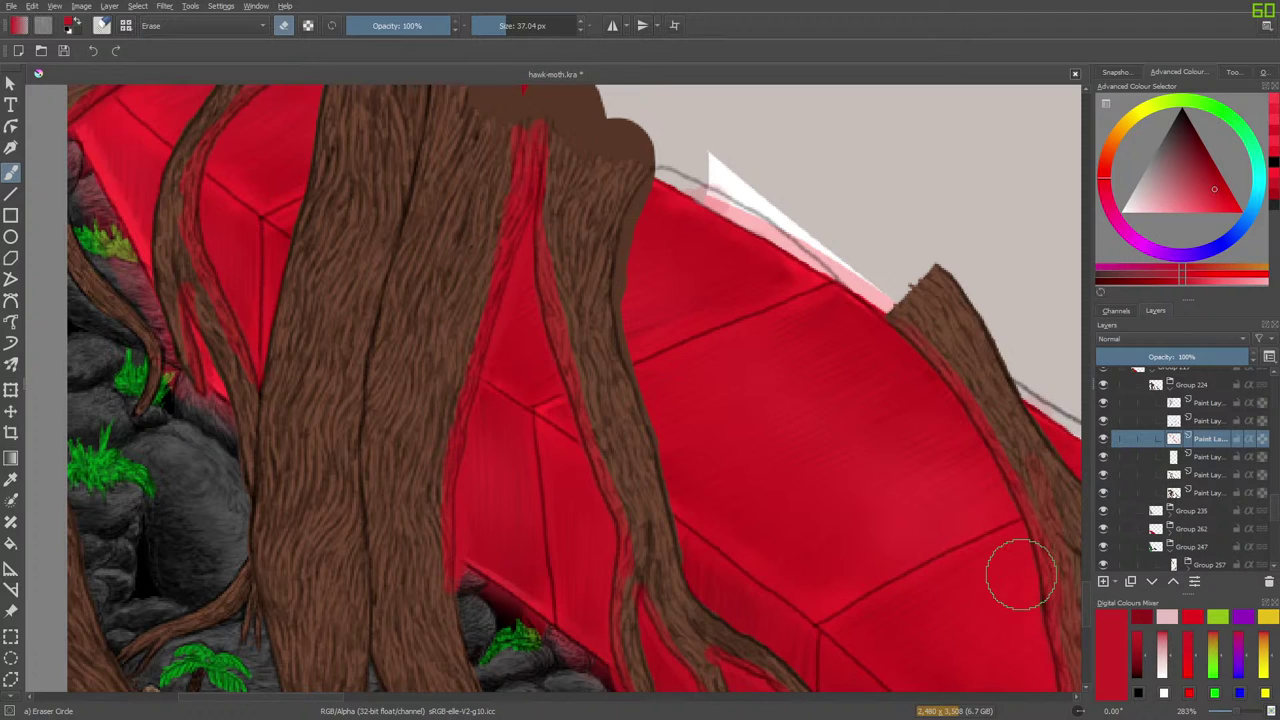
Blend the red edge paint into the bark of the forked right-hand root with the Blender Basic brush at 24.01 px.
{"action": "left_click_drag", "start_coordinate": [286, 697], "coordinate": [351, 697]}
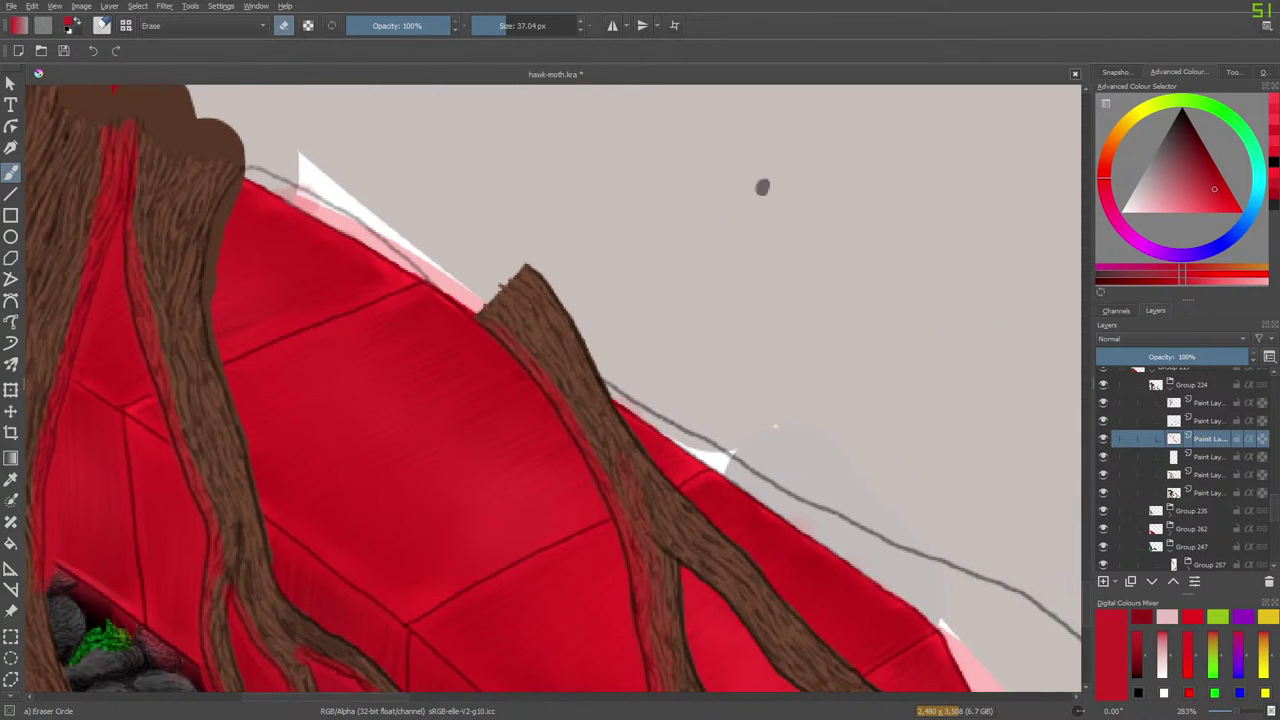
{"action": "key", "text": "/"}
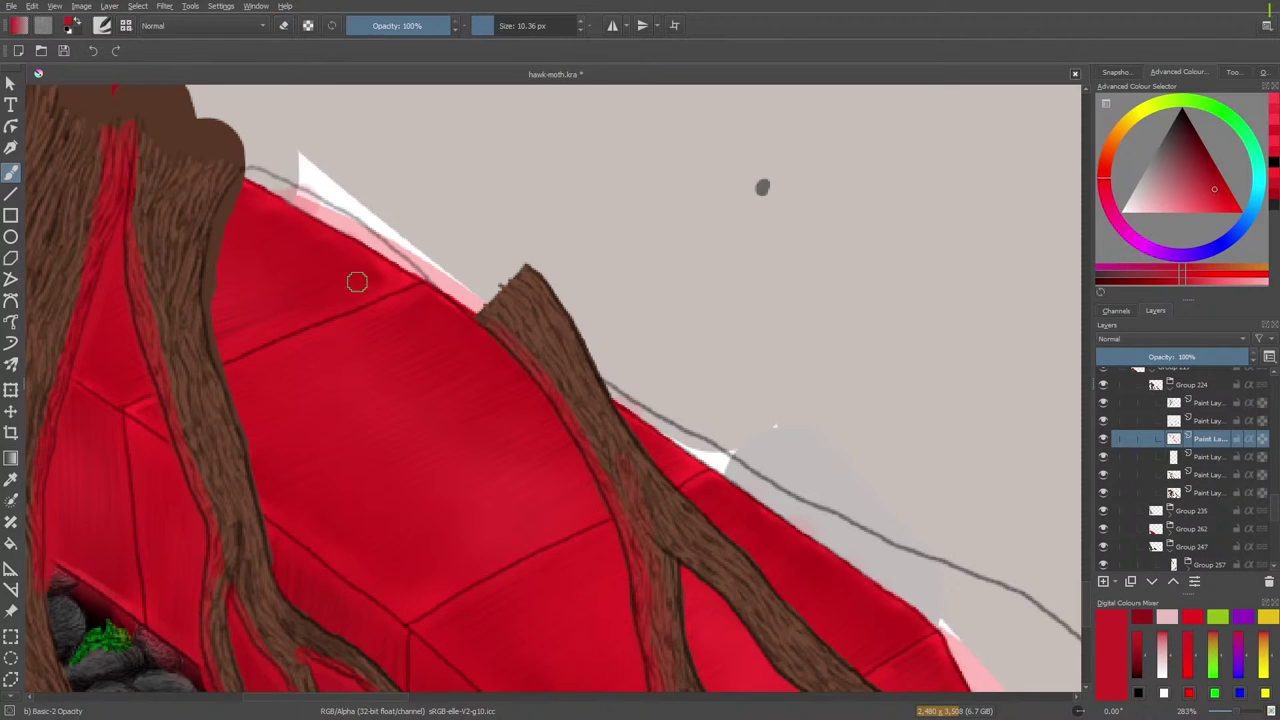
{"action": "right_click", "coordinate": [370, 330]}
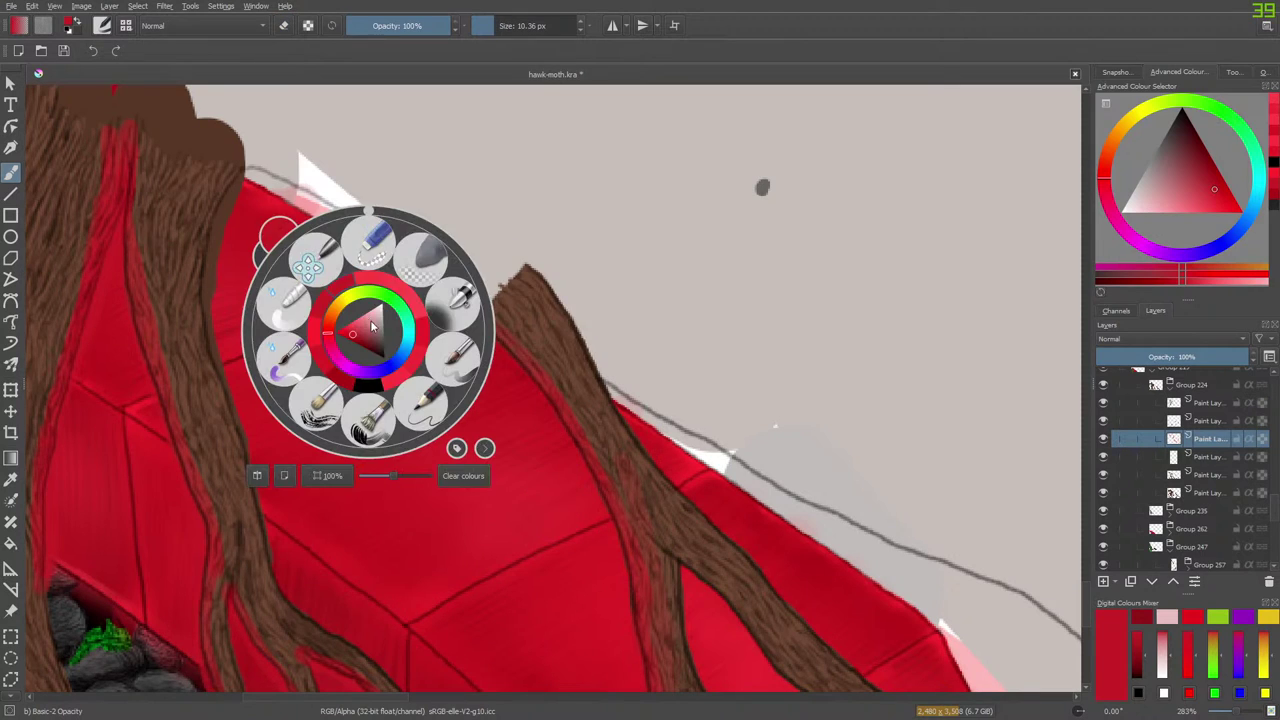
{"action": "left_click", "coordinate": [285, 302]}
{"action": "mouse_move", "coordinate": [507, 337]}
{"action": "left_mouse_down"}
{"action": "mouse_move", "coordinate": [567, 385]}
{"action": "mouse_move", "coordinate": [636, 494]}
{"action": "mouse_move", "coordinate": [631, 471]}
{"action": "mouse_move", "coordinate": [660, 623]}
{"action": "left_mouse_up"}
{"action": "left_click_drag", "start_coordinate": [1087, 614], "coordinate": [1094, 635]}
{"action": "mouse_move", "coordinate": [646, 149]}
{"action": "left_mouse_down"}
{"action": "mouse_move", "coordinate": [682, 291]}
{"action": "mouse_move", "coordinate": [658, 364]}
{"action": "mouse_move", "coordinate": [573, 453]}
{"action": "left_mouse_up"}
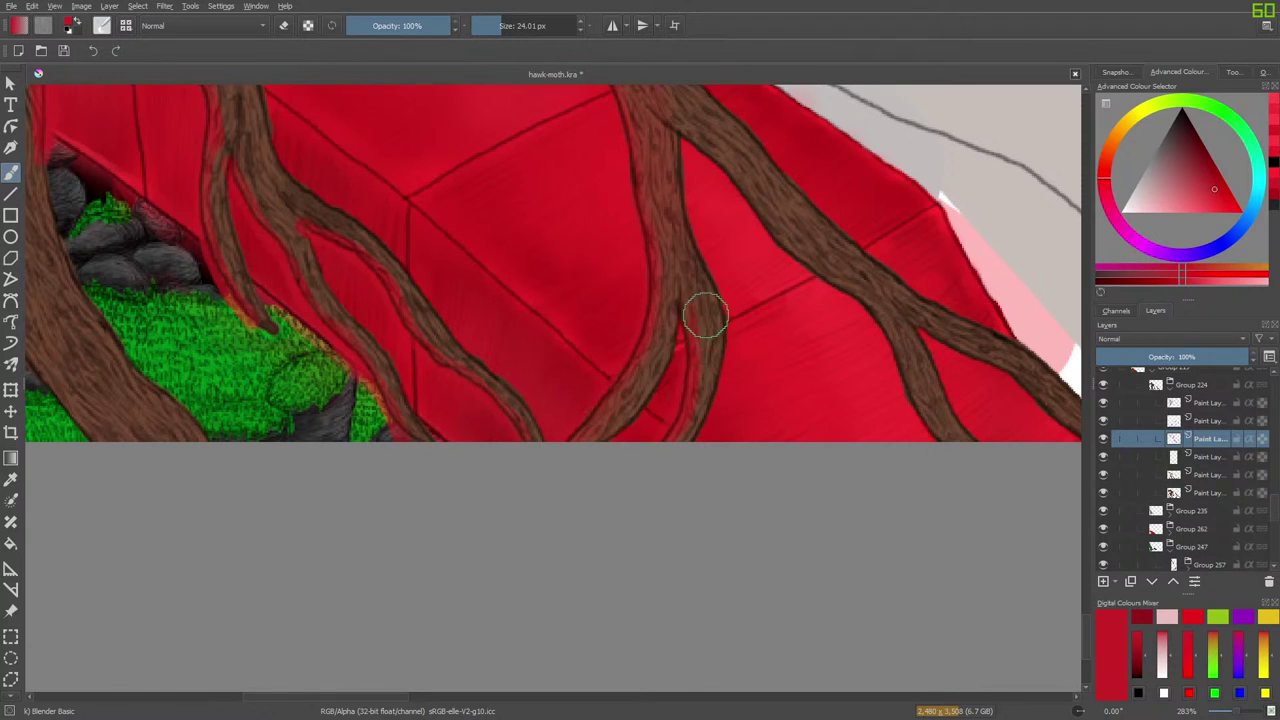
{"action": "mouse_move", "coordinate": [703, 314]}
{"action": "left_mouse_down"}
{"action": "mouse_move", "coordinate": [700, 414]}
{"action": "mouse_move", "coordinate": [703, 404]}
{"action": "left_mouse_up"}
{"action": "left_click_drag", "start_coordinate": [816, 251], "coordinate": [852, 276]}
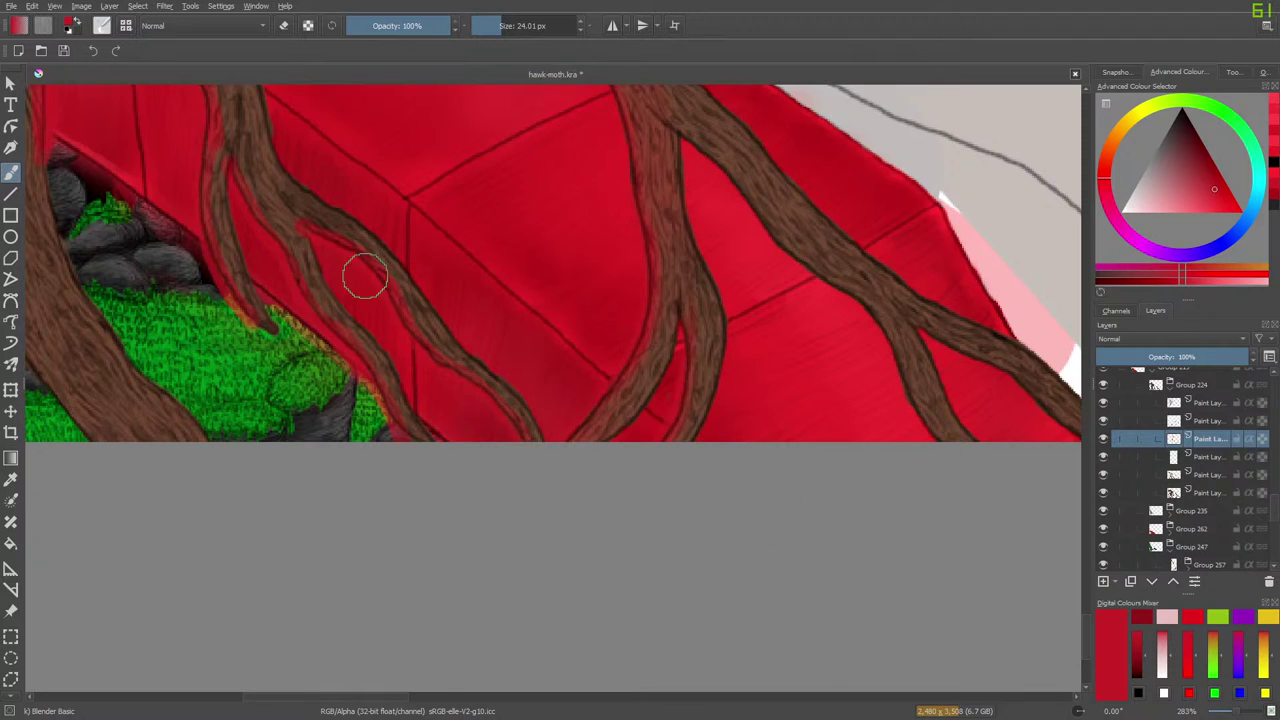
Soften the red edges on the thin lower roots and the central trunk with Blender Basic at 3.65 px and 11.30 px.
{"action": "left_click_drag", "start_coordinate": [483, 19], "coordinate": [491, 22]}
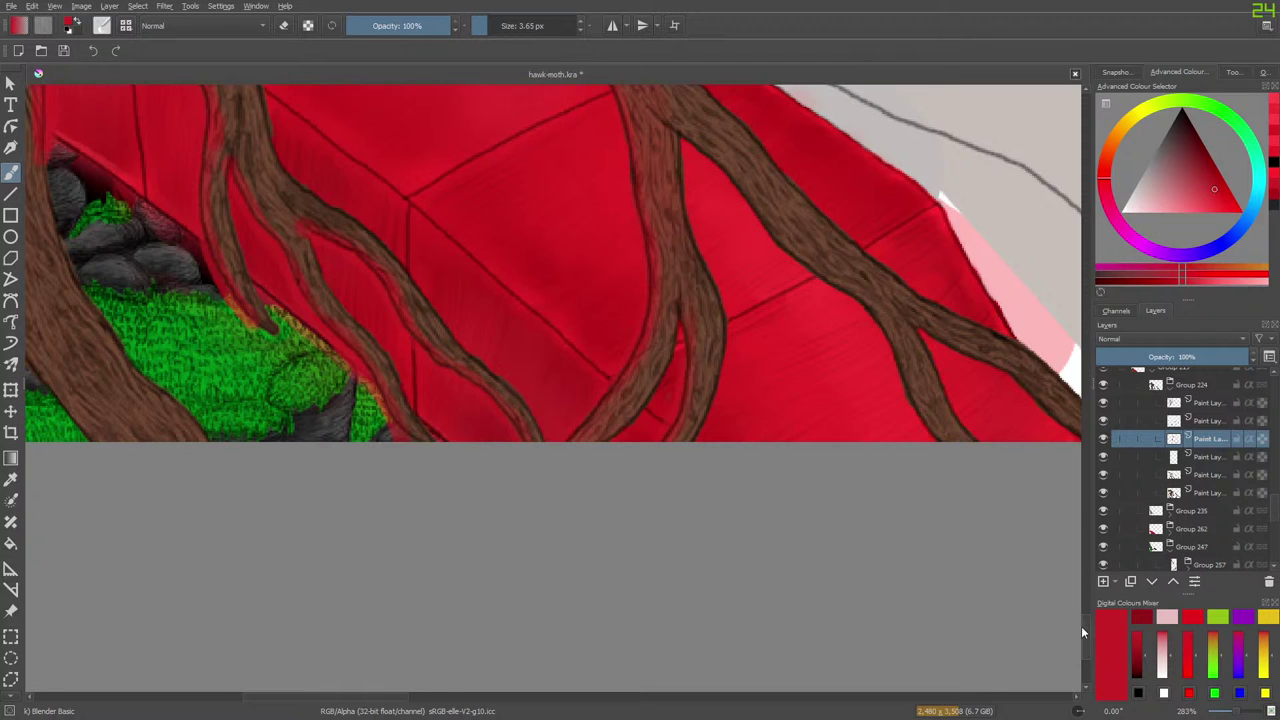
{"action": "left_click_drag", "start_coordinate": [1083, 630], "coordinate": [1096, 598]}
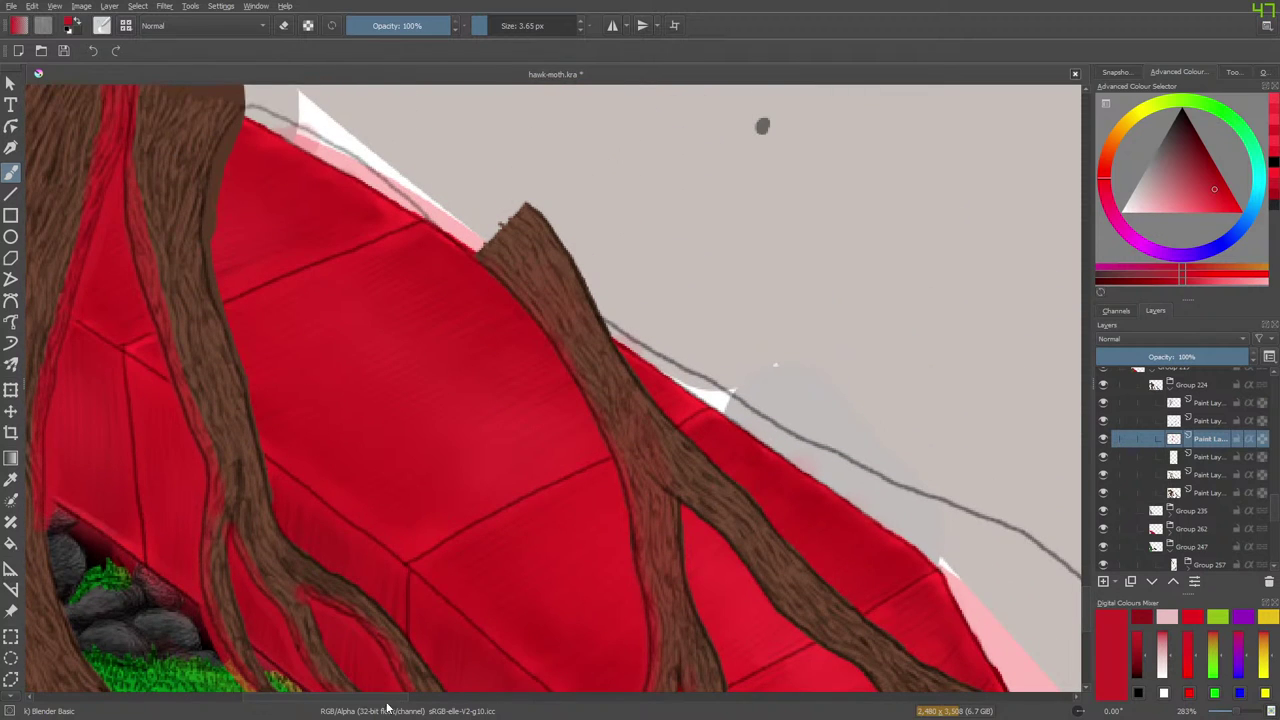
{"action": "left_click_drag", "start_coordinate": [387, 700], "coordinate": [323, 700]}
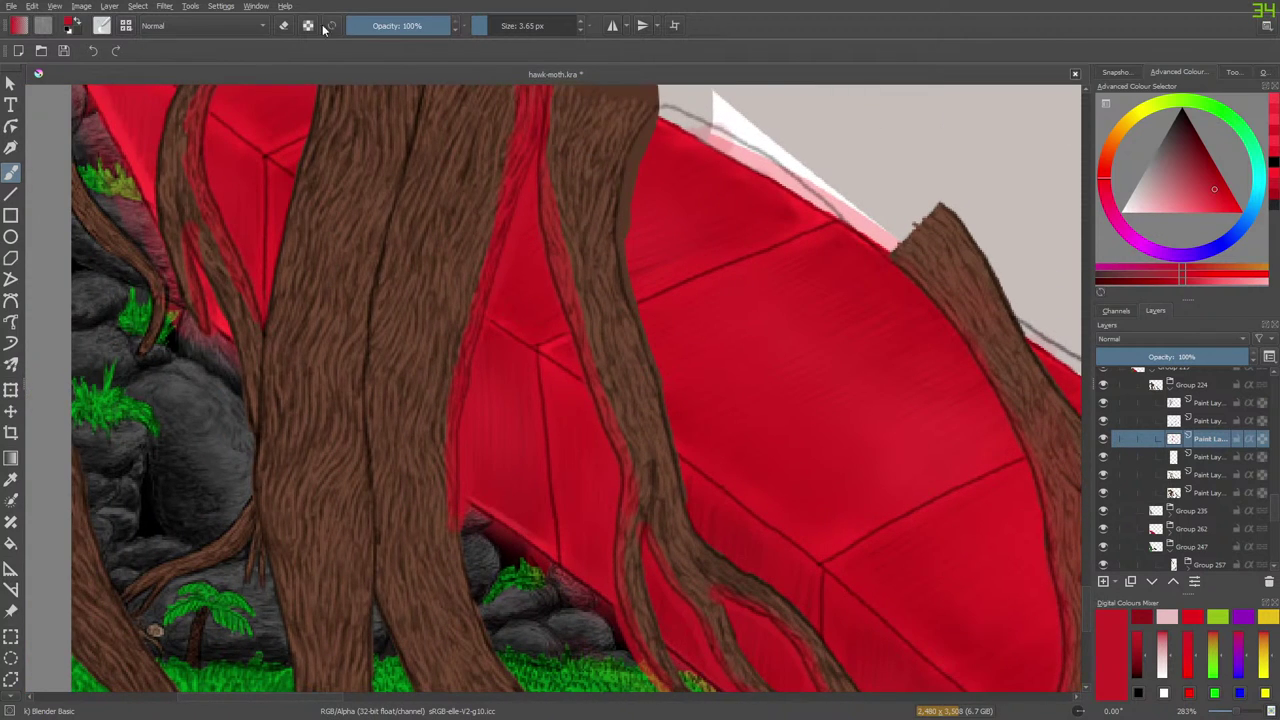
{"action": "left_click", "coordinate": [494, 20]}
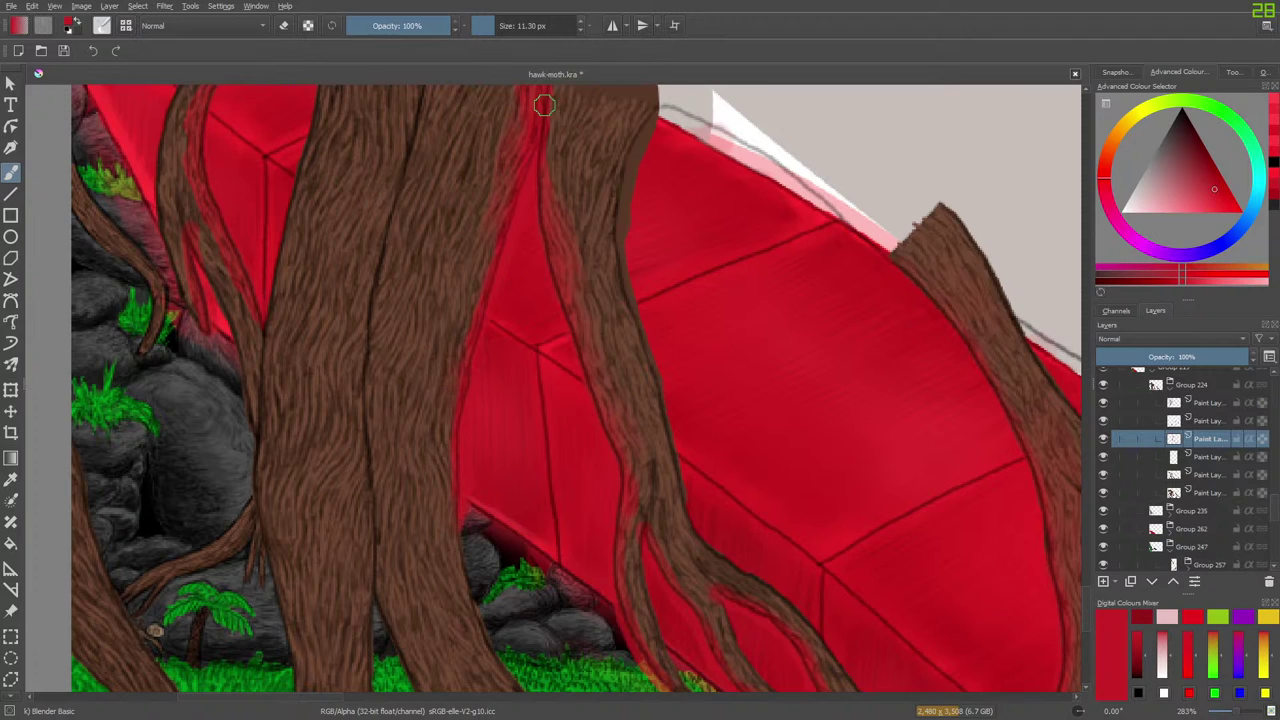
Erase red spill around the thin roots and over the grass and rocks using the Eraser Circle brush at 13.35 px.
{"action": "key", "text": "e"}
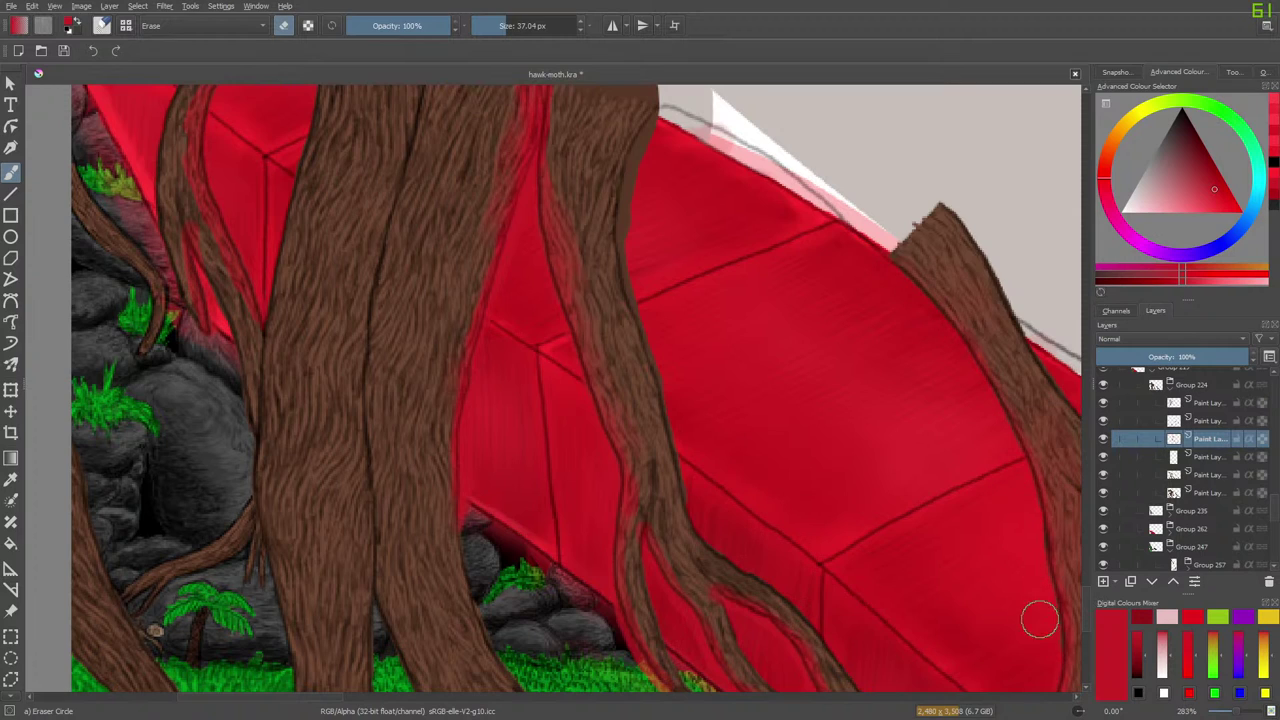
{"action": "left_click_drag", "start_coordinate": [1082, 606], "coordinate": [1084, 631]}
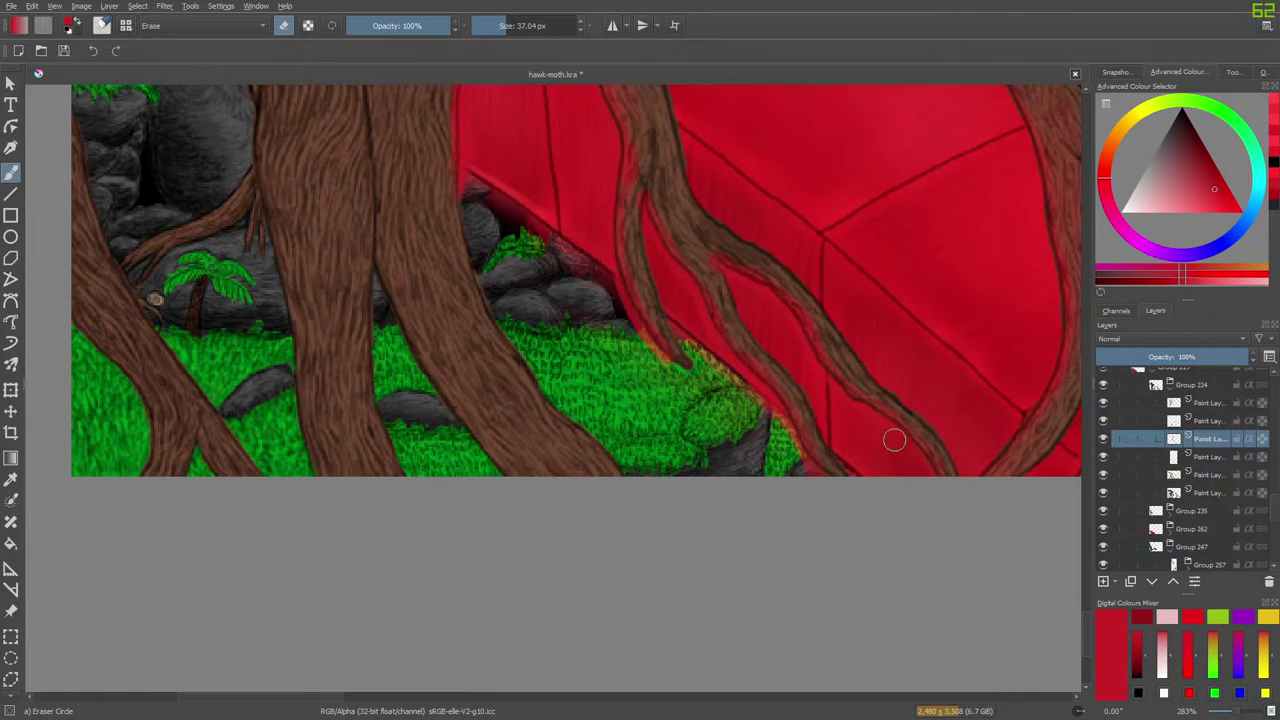
{"action": "left_click", "coordinate": [502, 25]}
{"action": "left_click_drag", "start_coordinate": [502, 25], "coordinate": [494, 25]}
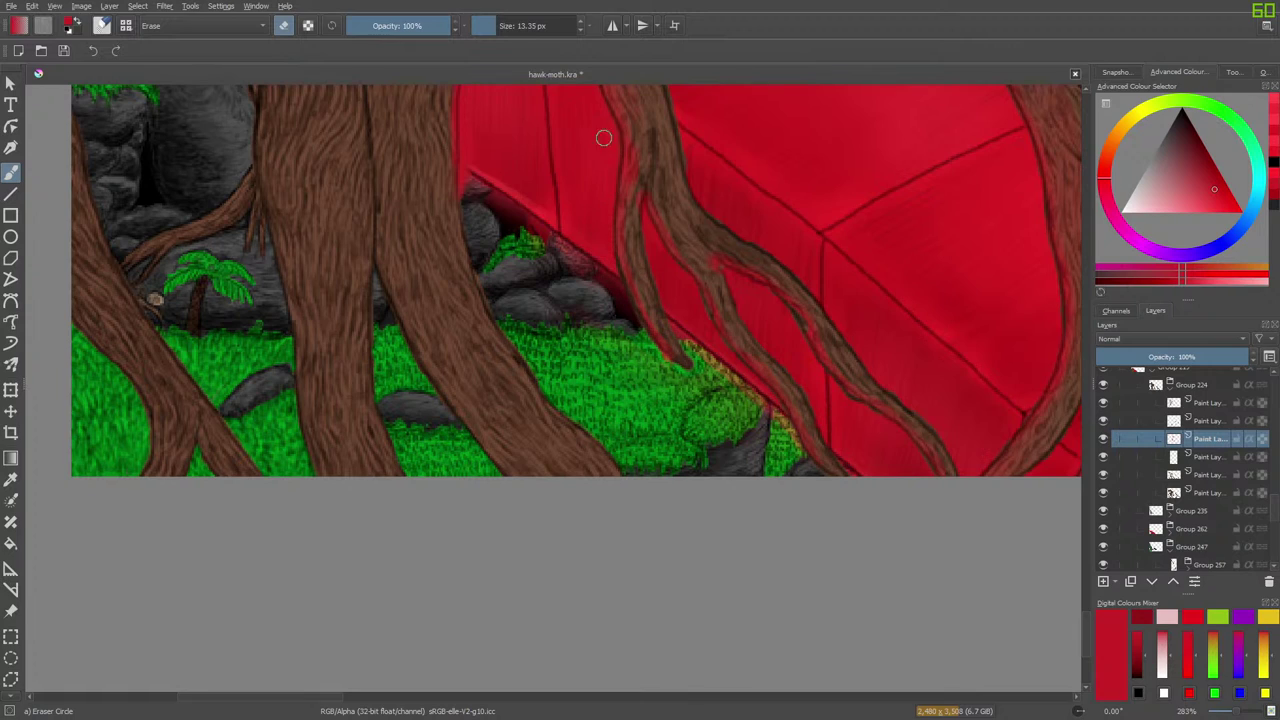
{"action": "scroll", "coordinate": [544, 484], "scroll_direction": "up", "scroll_amount": 10}
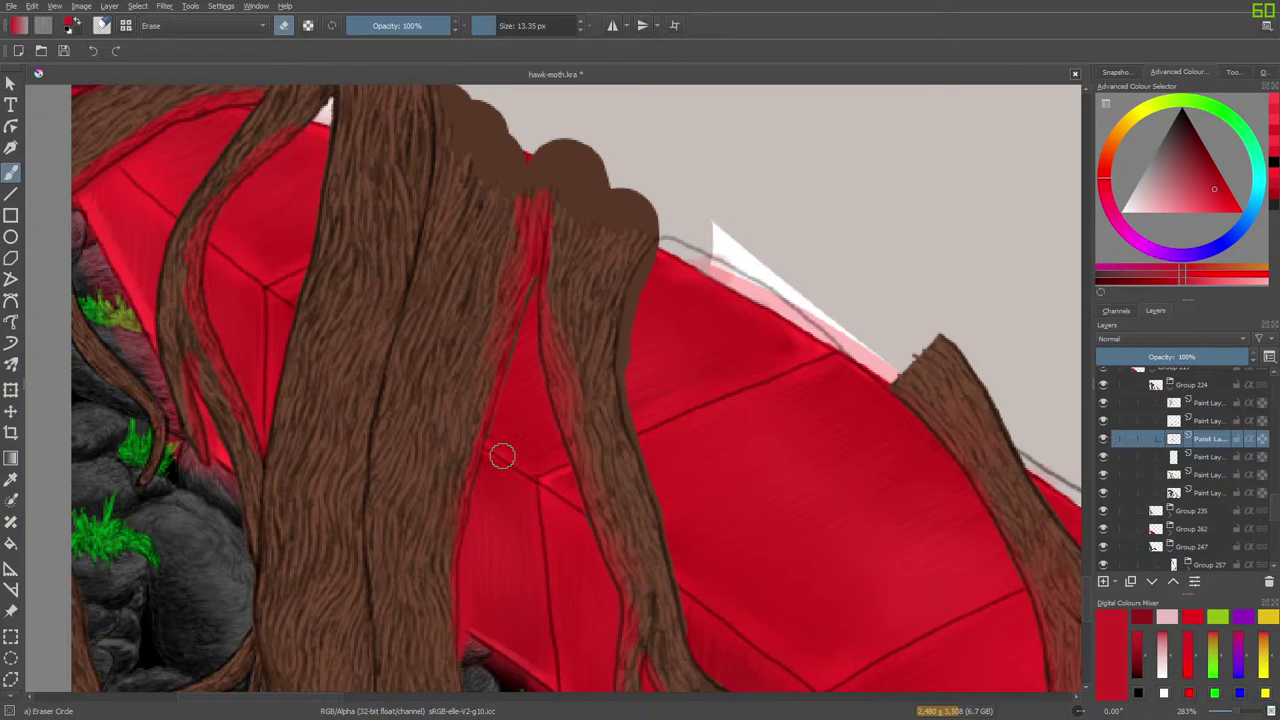
{"action": "scroll", "coordinate": [1085, 598], "scroll_direction": "down", "scroll_amount": 4}
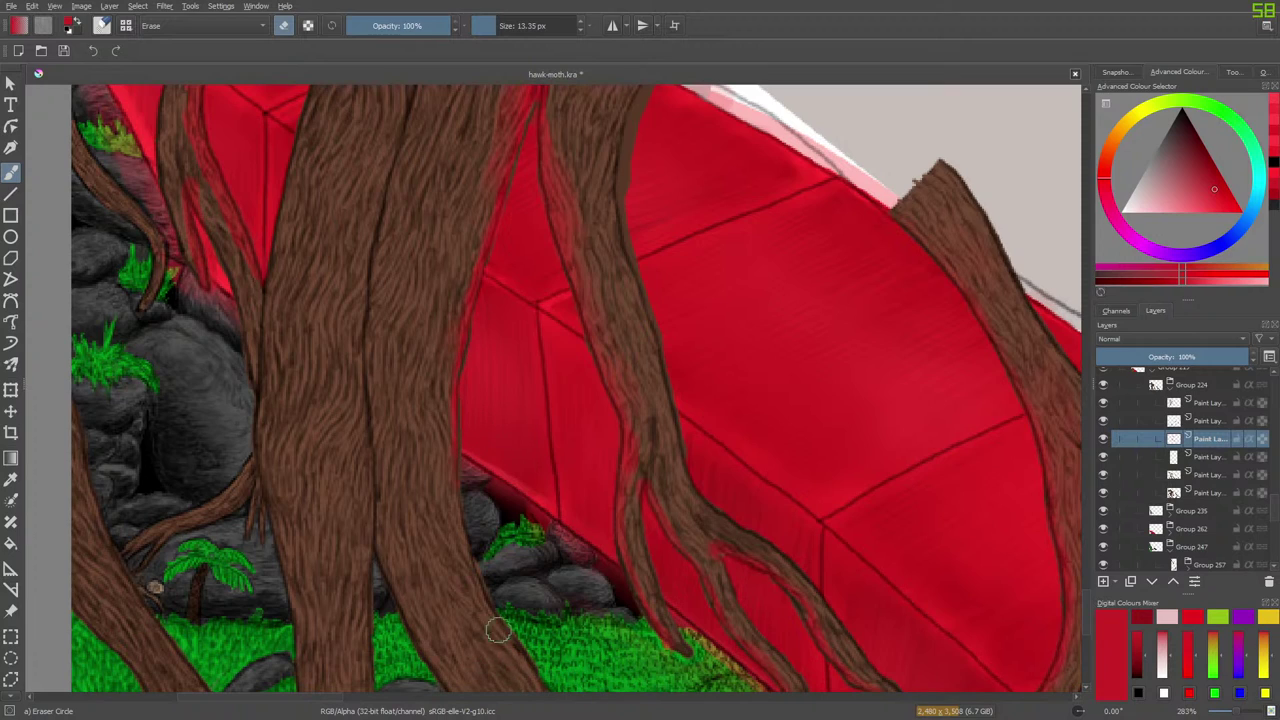
Blend the red glow into the left-hand roots with Blender Basic at 11.30 px and tidy its edges with the 13.35 px eraser.
{"action": "left_click_drag", "start_coordinate": [337, 697], "coordinate": [278, 697]}
{"action": "left_click_drag", "start_coordinate": [1091, 606], "coordinate": [1090, 580]}
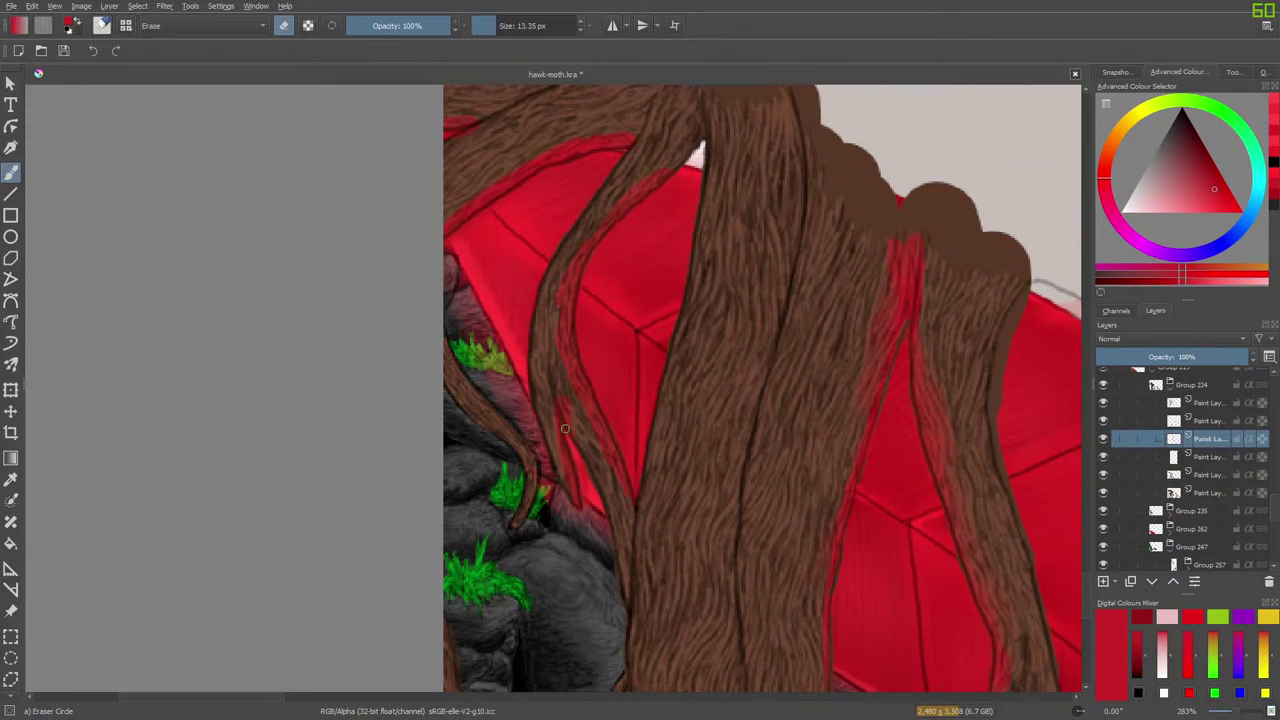
{"action": "mouse_move", "coordinate": [637, 483]}
{"action": "left_mouse_down"}
{"action": "mouse_move", "coordinate": [583, 350]}
{"action": "mouse_move", "coordinate": [605, 401]}
{"action": "left_mouse_up"}
{"action": "key", "text": "e"}
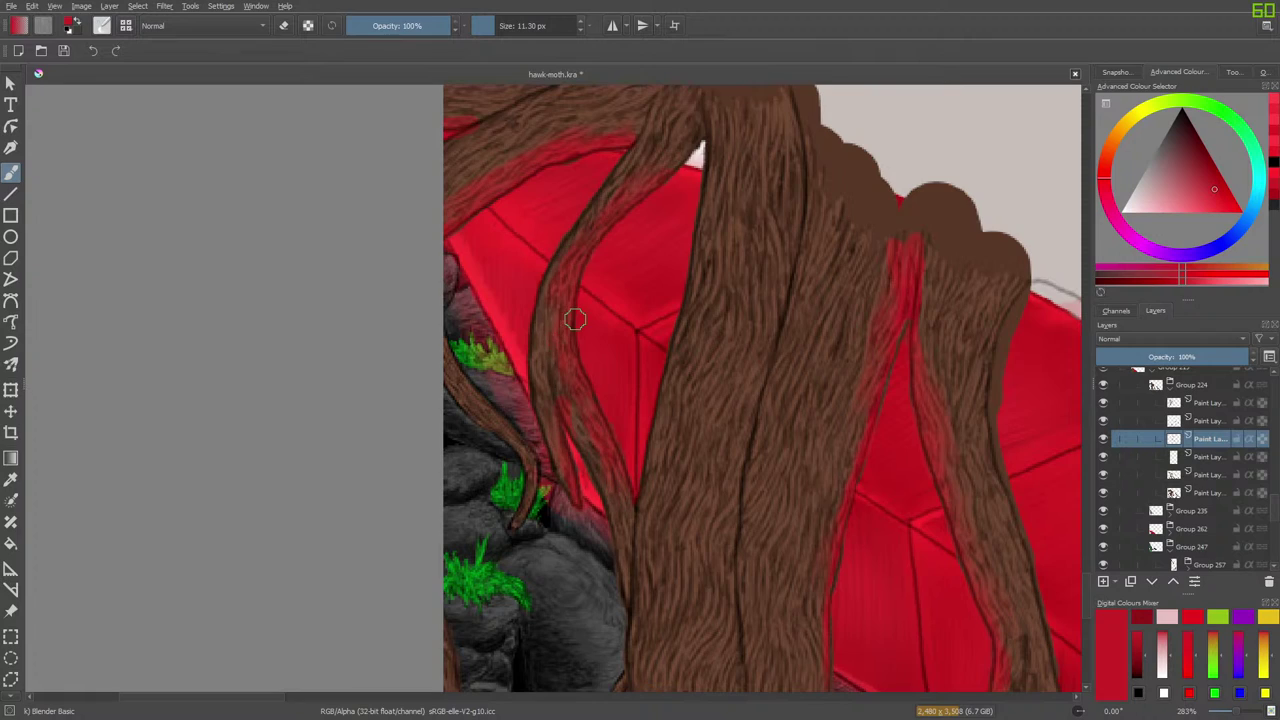
{"action": "key", "text": "e"}
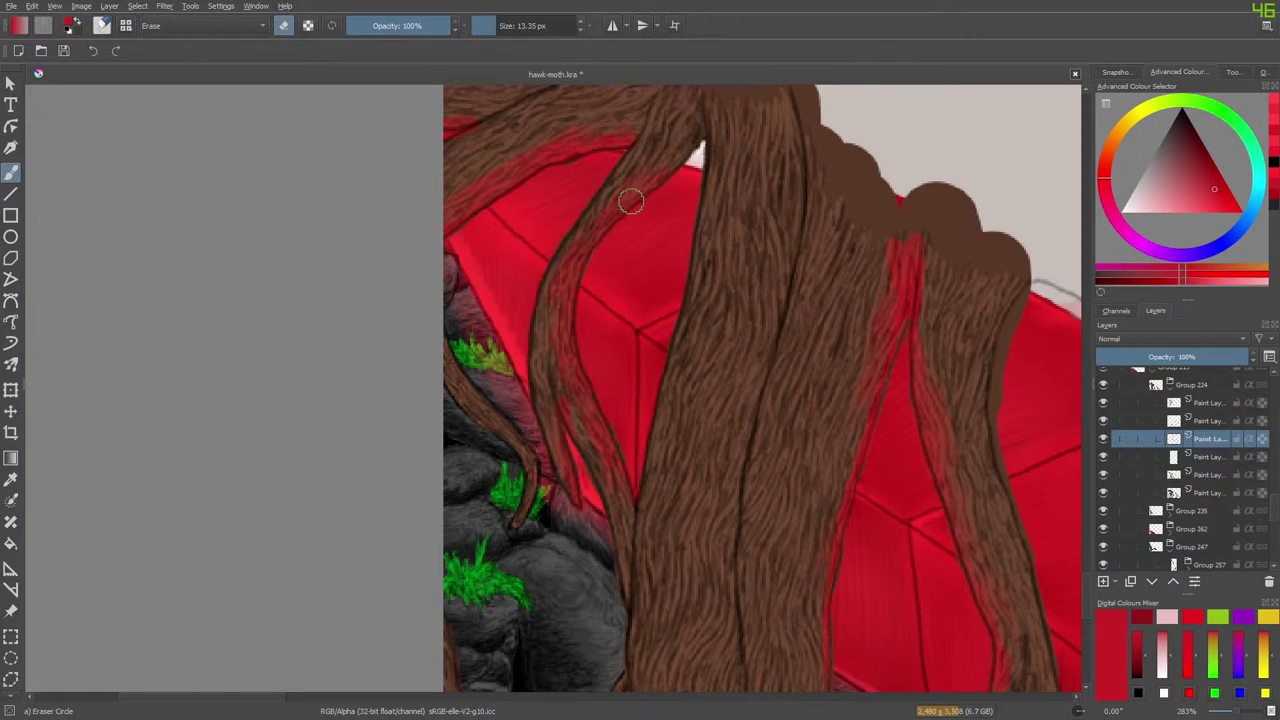
Hide the red root glow layer, Paint Layer 277, and save the document.
{"action": "left_click_drag", "start_coordinate": [1236, 711], "coordinate": [1229, 715]}
{"action": "left_click", "coordinate": [1230, 714]}
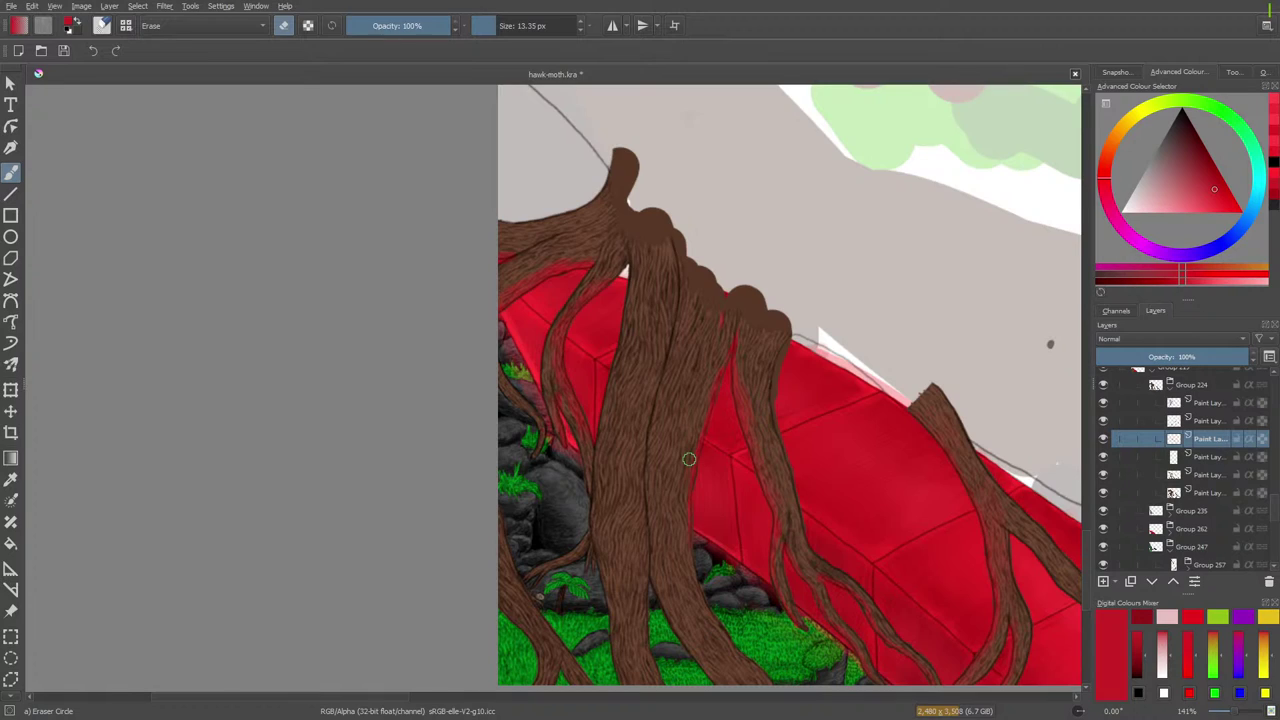
{"action": "left_click", "coordinate": [1103, 440]}
{"action": "mouse_move", "coordinate": [1104, 451]}
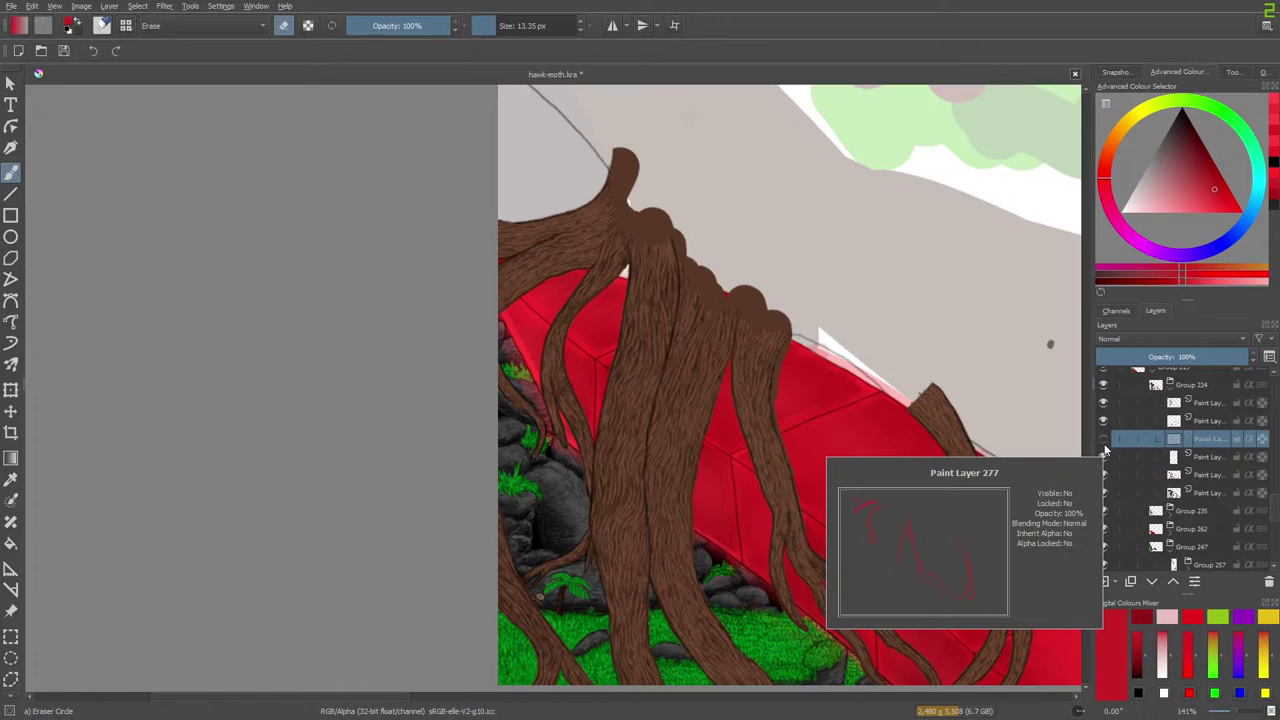
{"action": "key", "text": "e"}
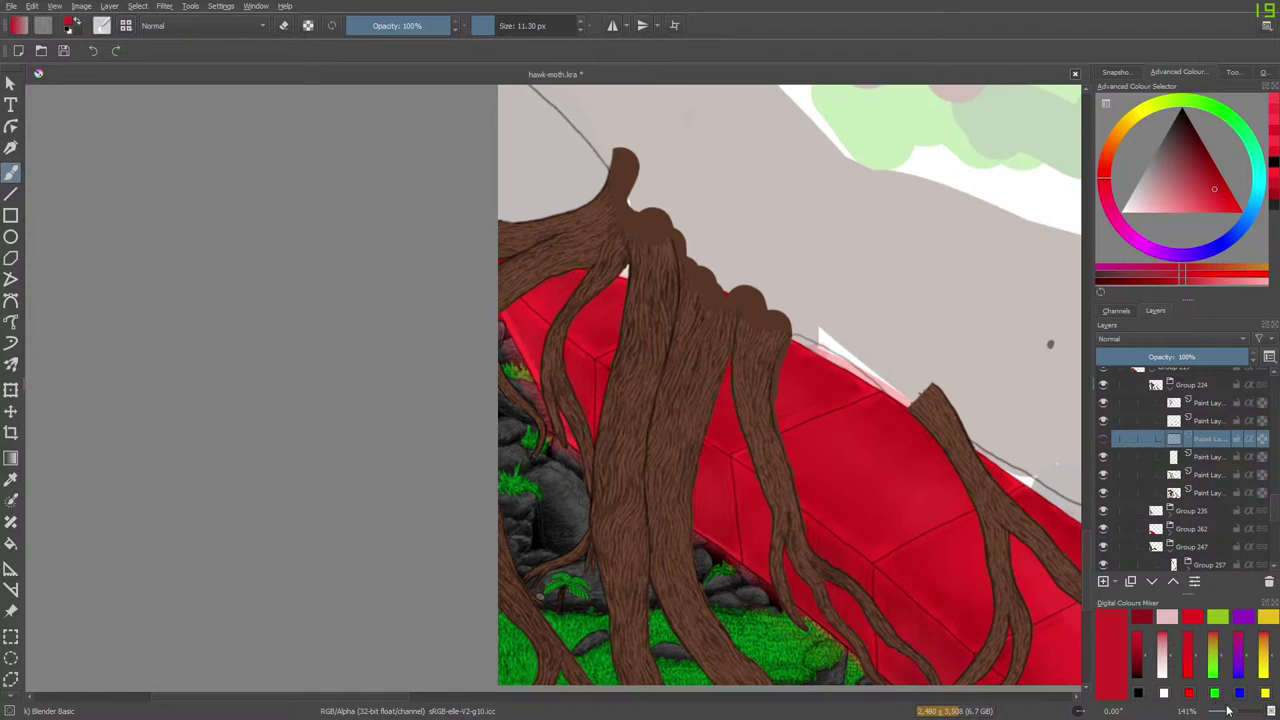
{"action": "left_click_drag", "start_coordinate": [1233, 709], "coordinate": [1234, 709]}
{"action": "left_click_drag", "start_coordinate": [380, 700], "coordinate": [436, 706]}
{"action": "left_click_drag", "start_coordinate": [1090, 580], "coordinate": [1092, 594]}
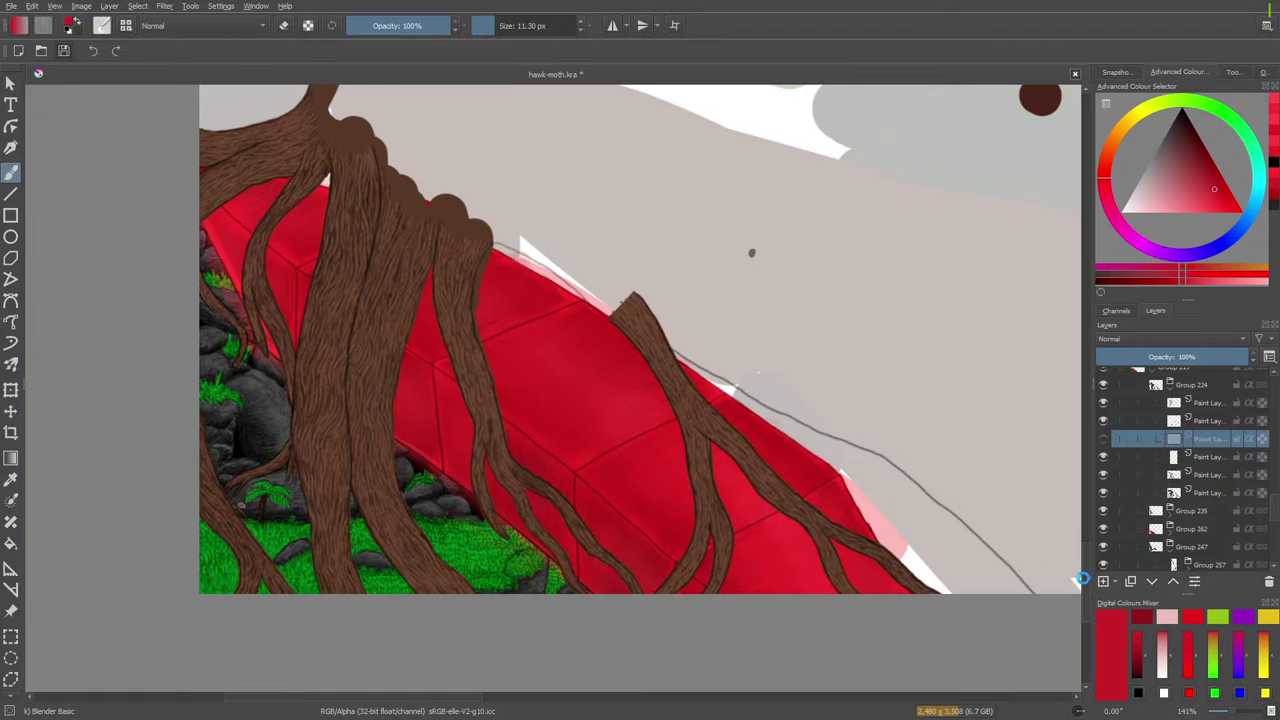
{"action": "scroll", "coordinate": [1082, 578], "scroll_direction": "up", "scroll_amount": 5}
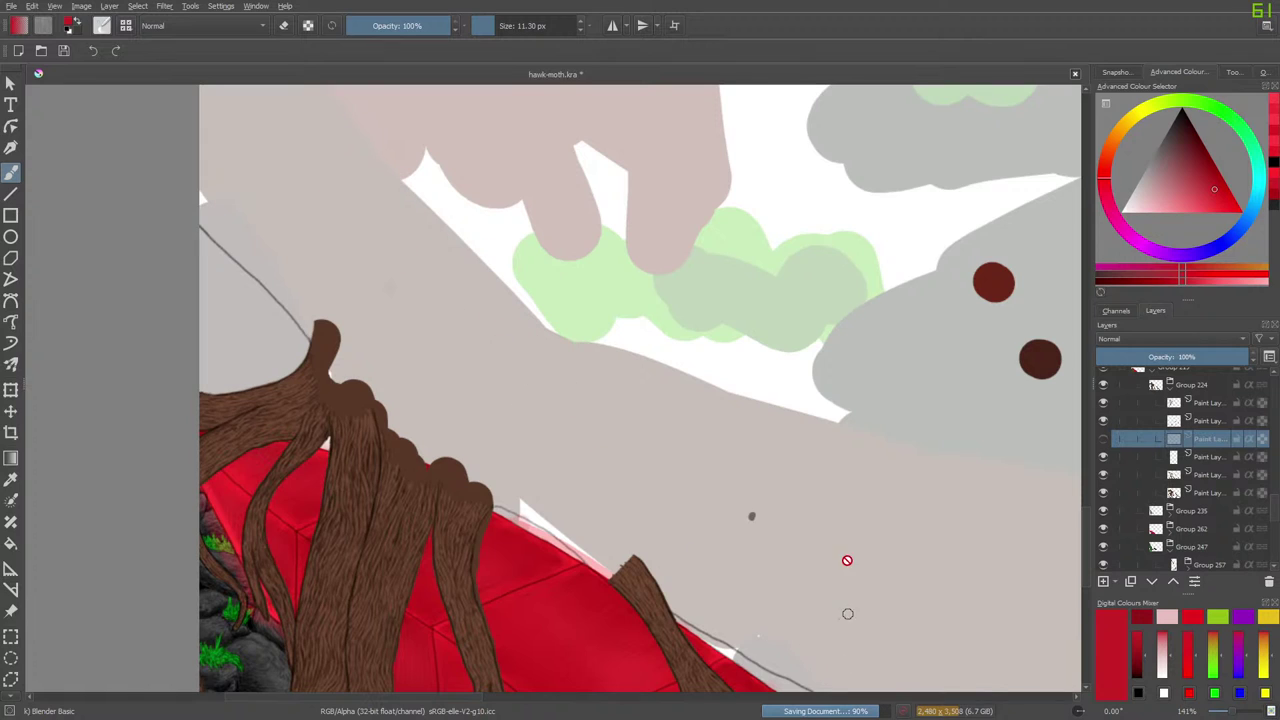
{"action": "left_click_drag", "start_coordinate": [1087, 551], "coordinate": [1091, 602]}
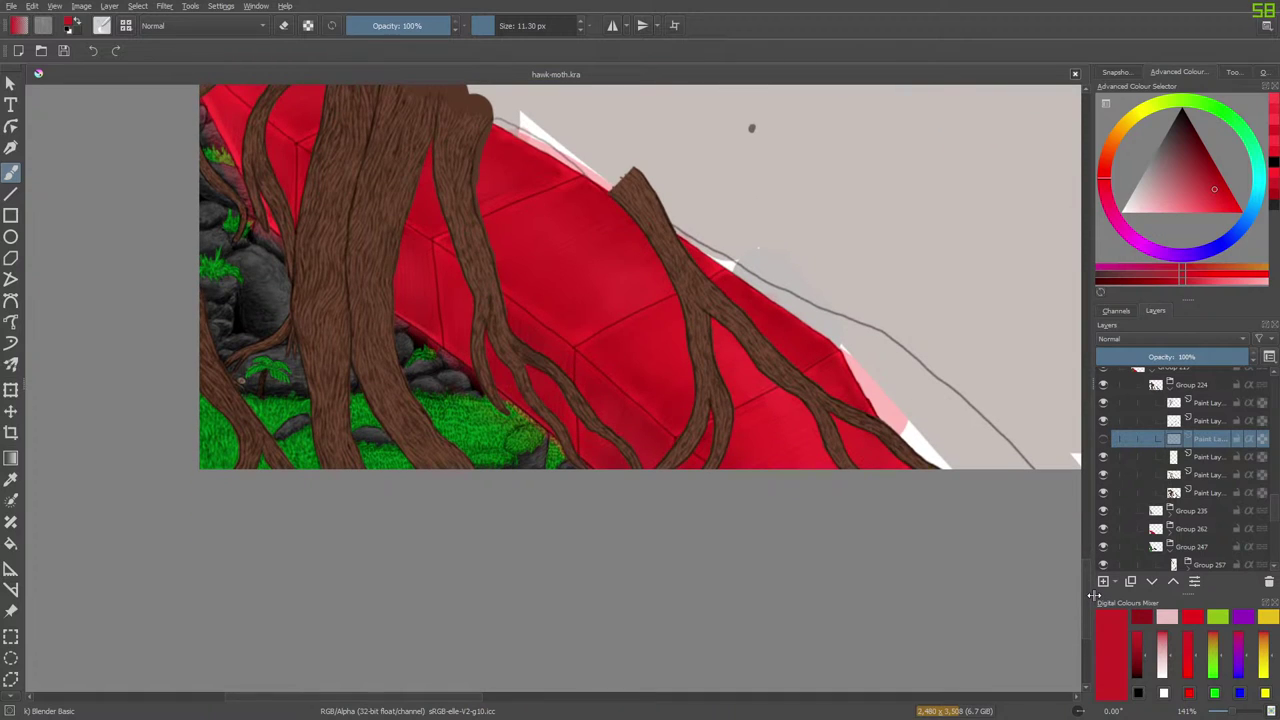